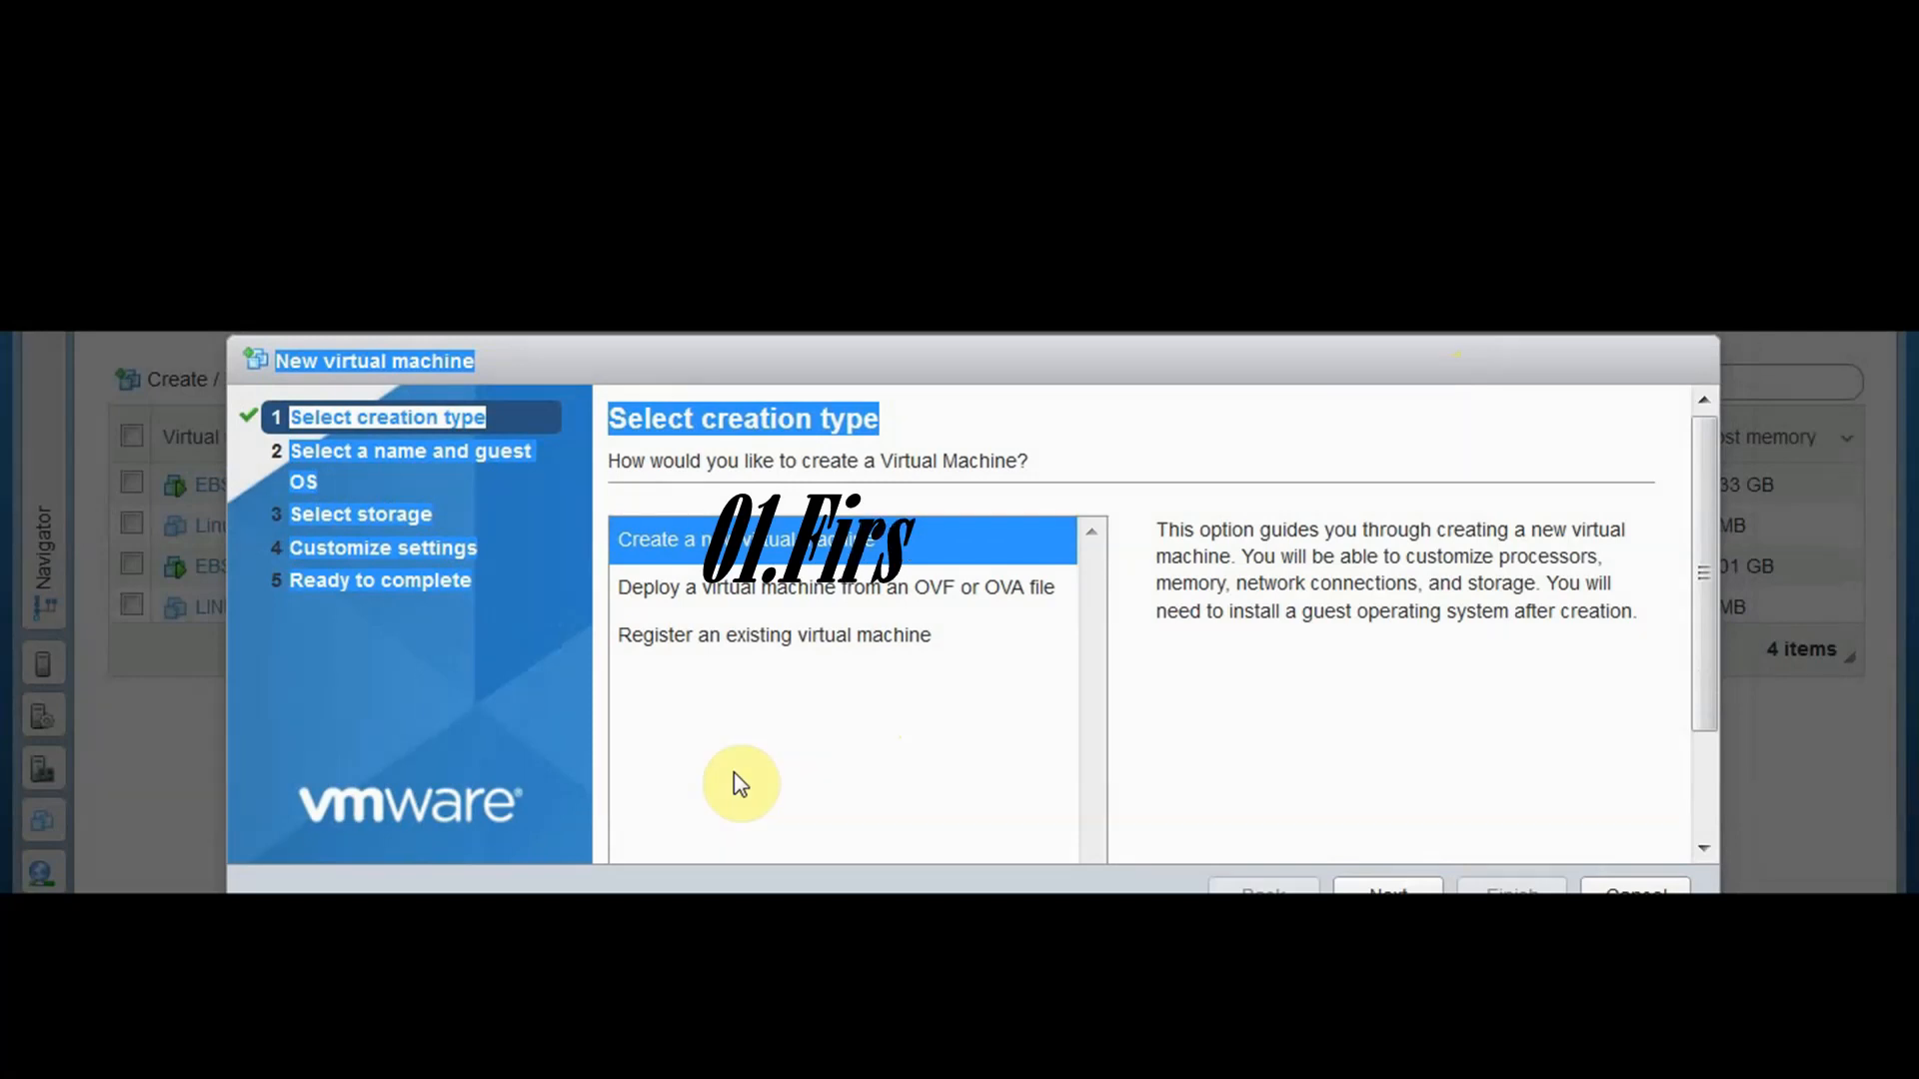
Start creating a new virtual machine named linux_ebs_7
{"action": "left_click", "coordinate": [763, 750]}
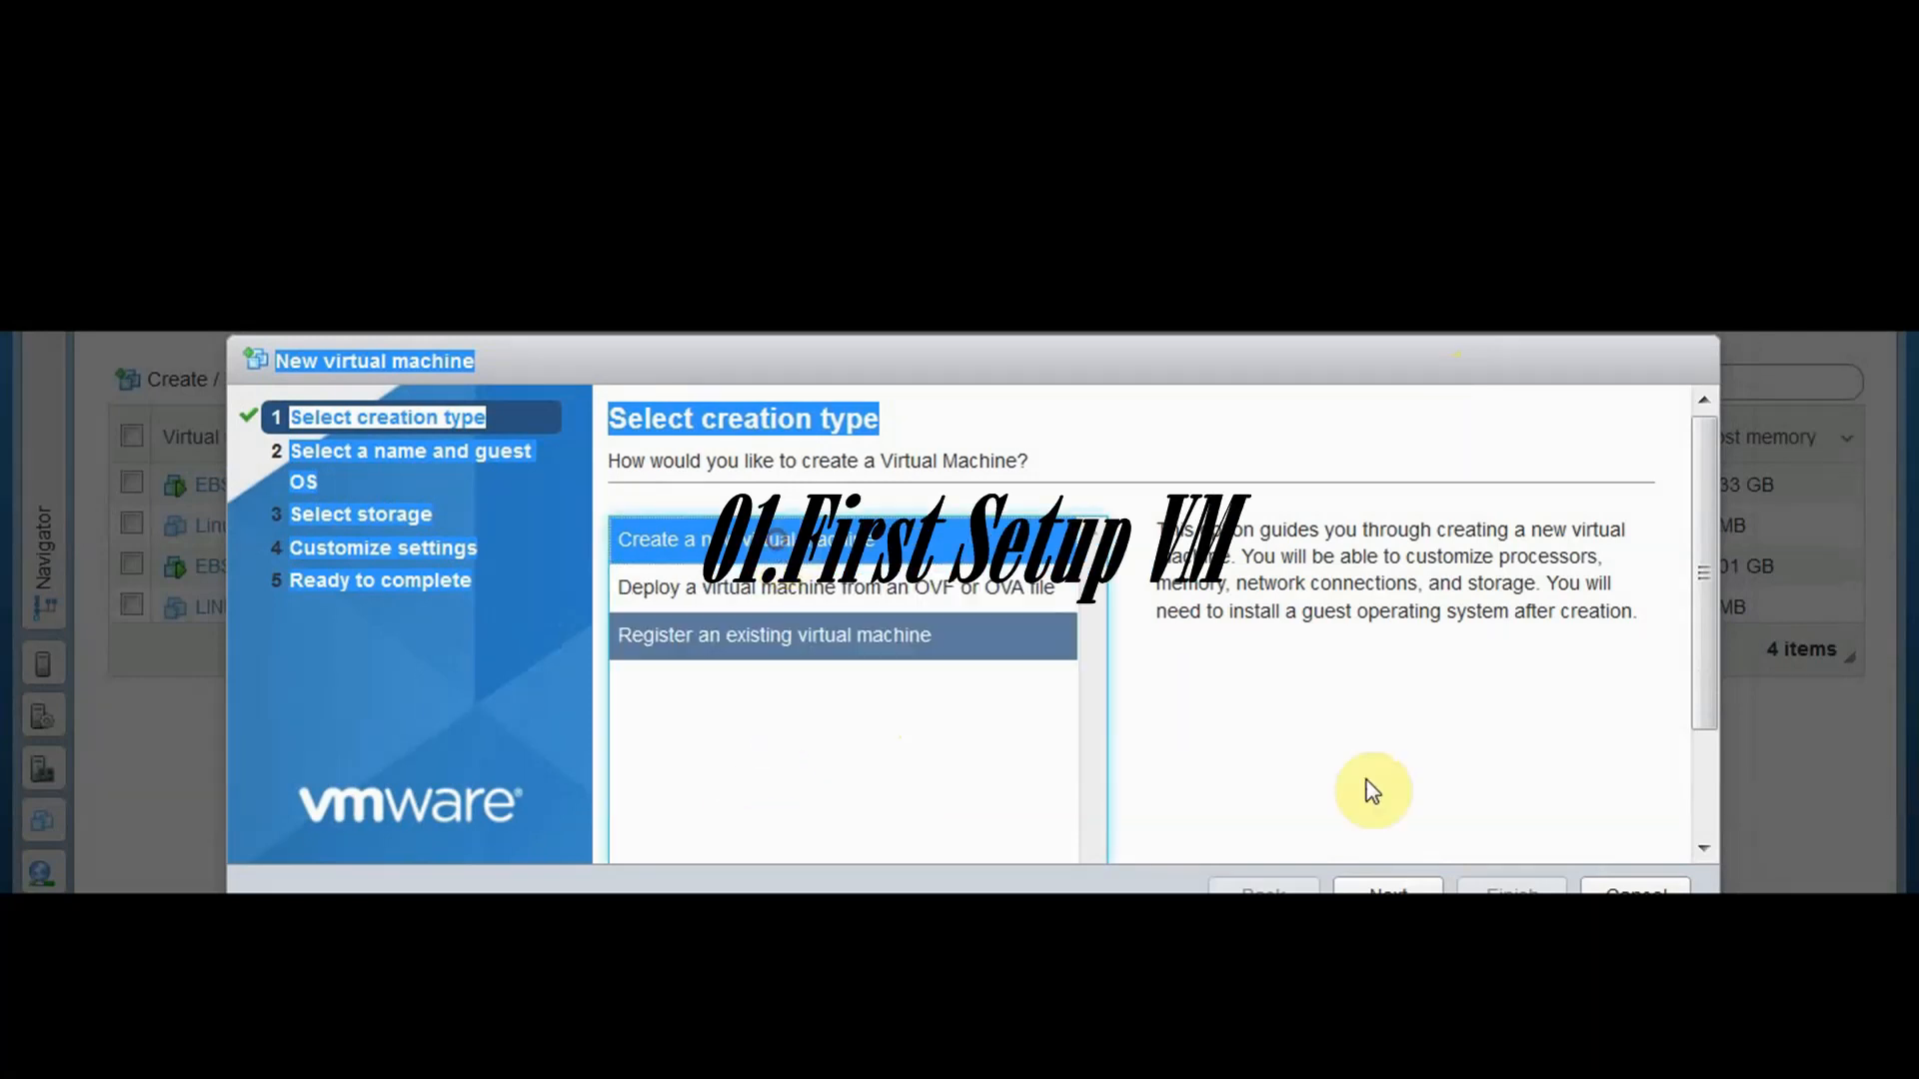
{"action": "left_click", "coordinate": [1388, 891]}
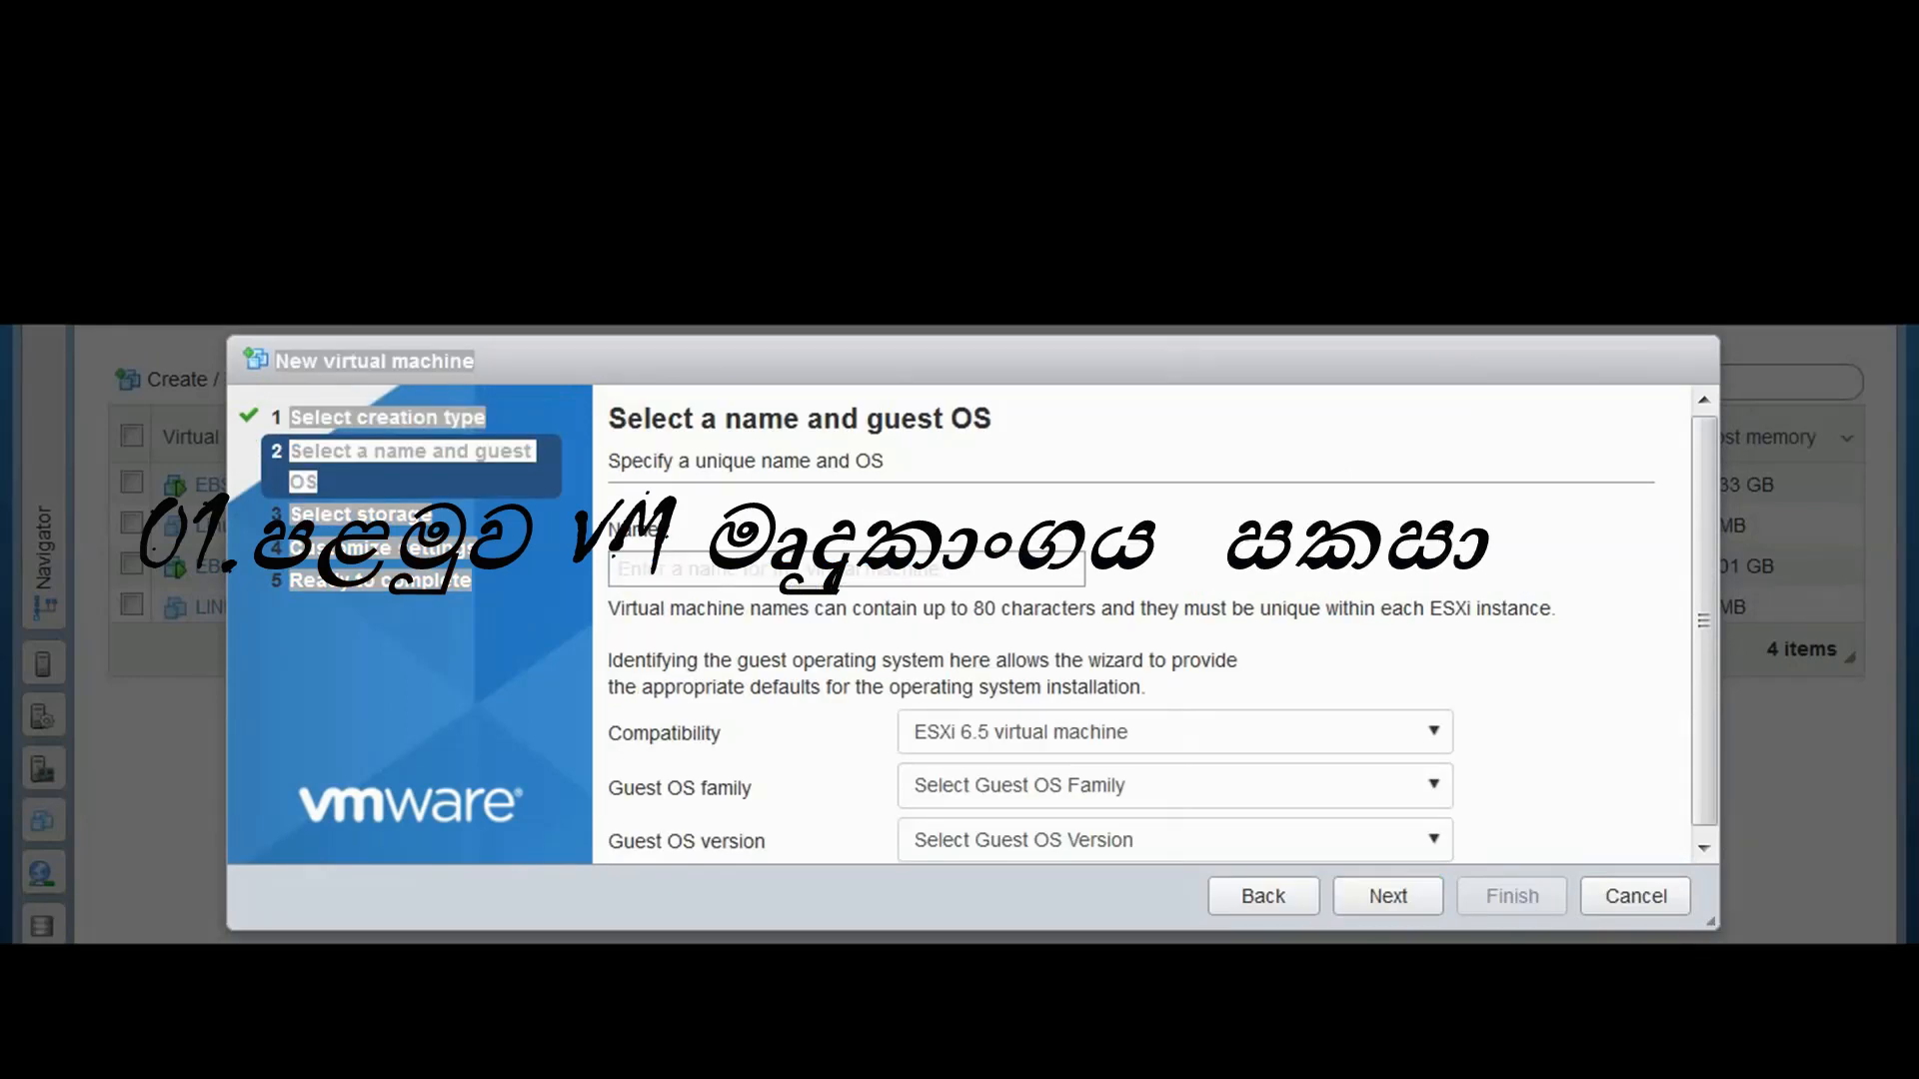
{"action": "left_click", "coordinate": [962, 566]}
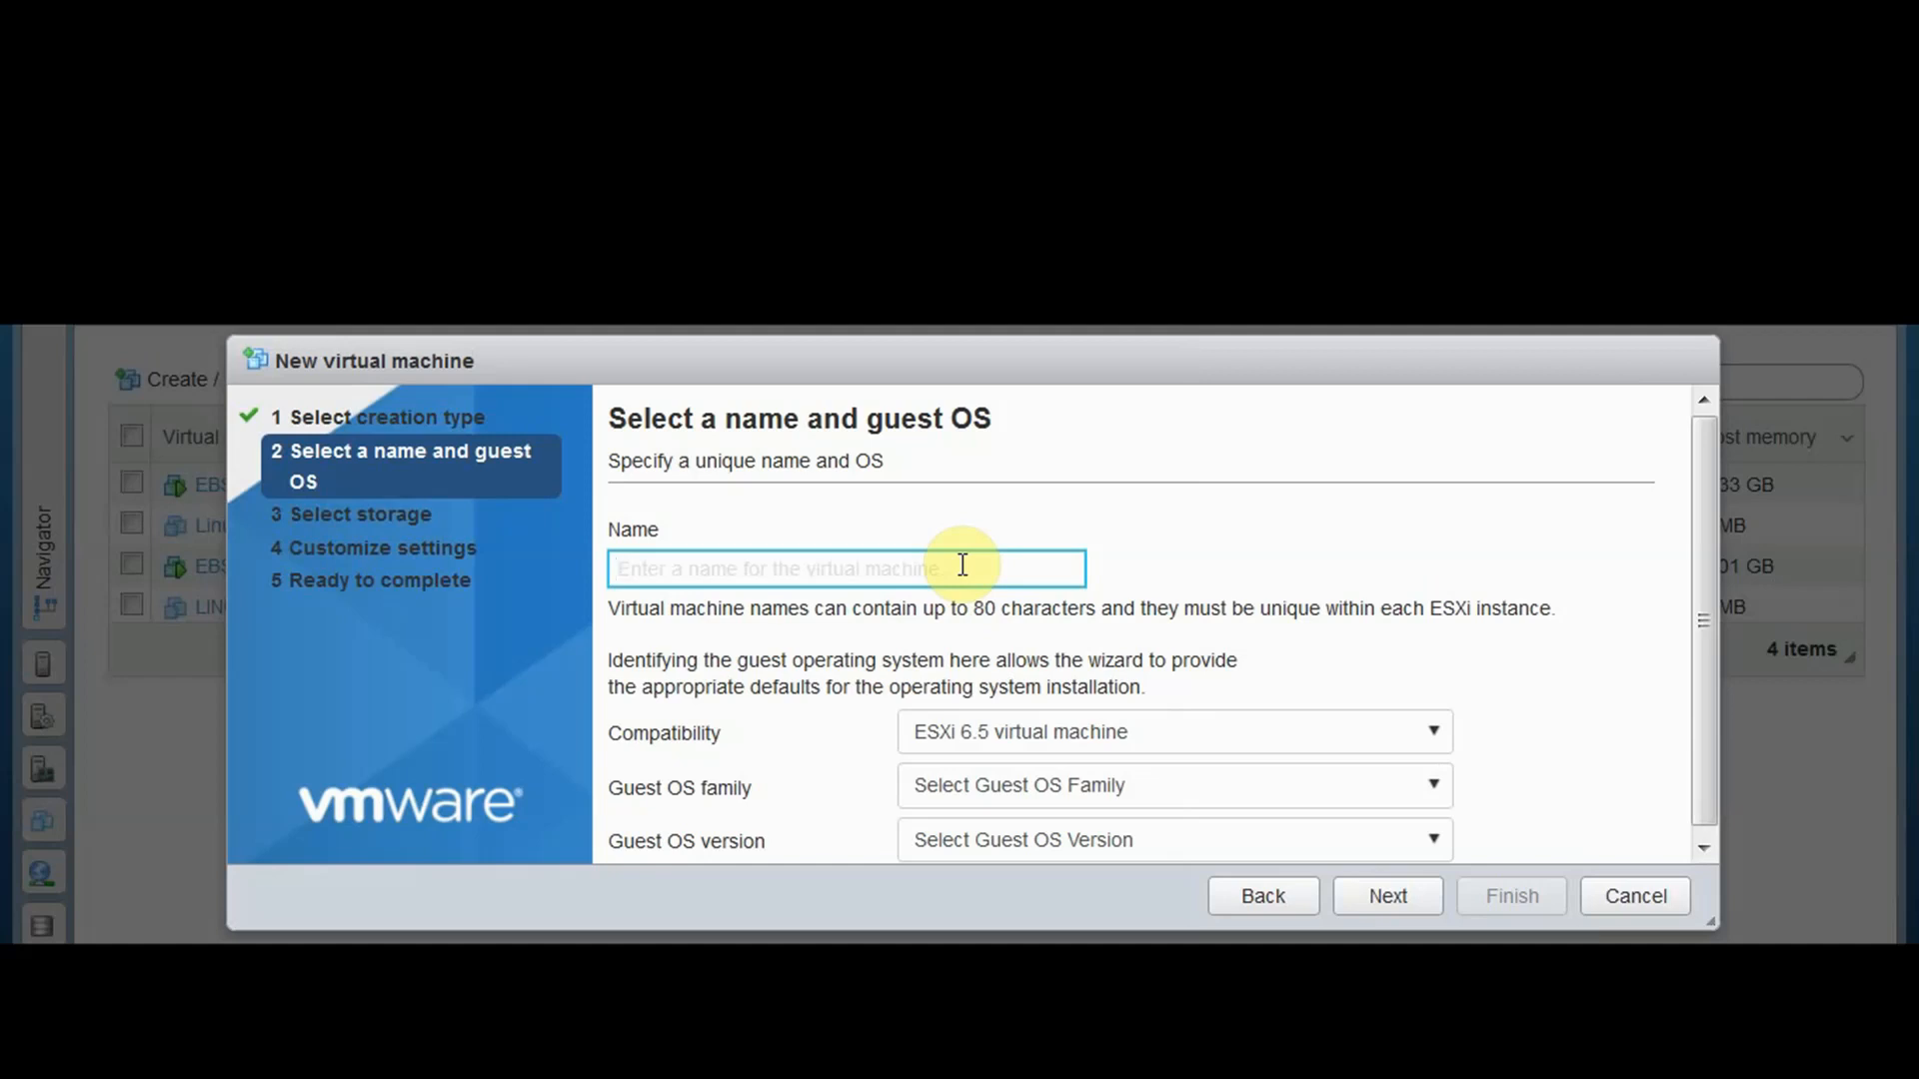
{"action": "type", "text": "linux_"}
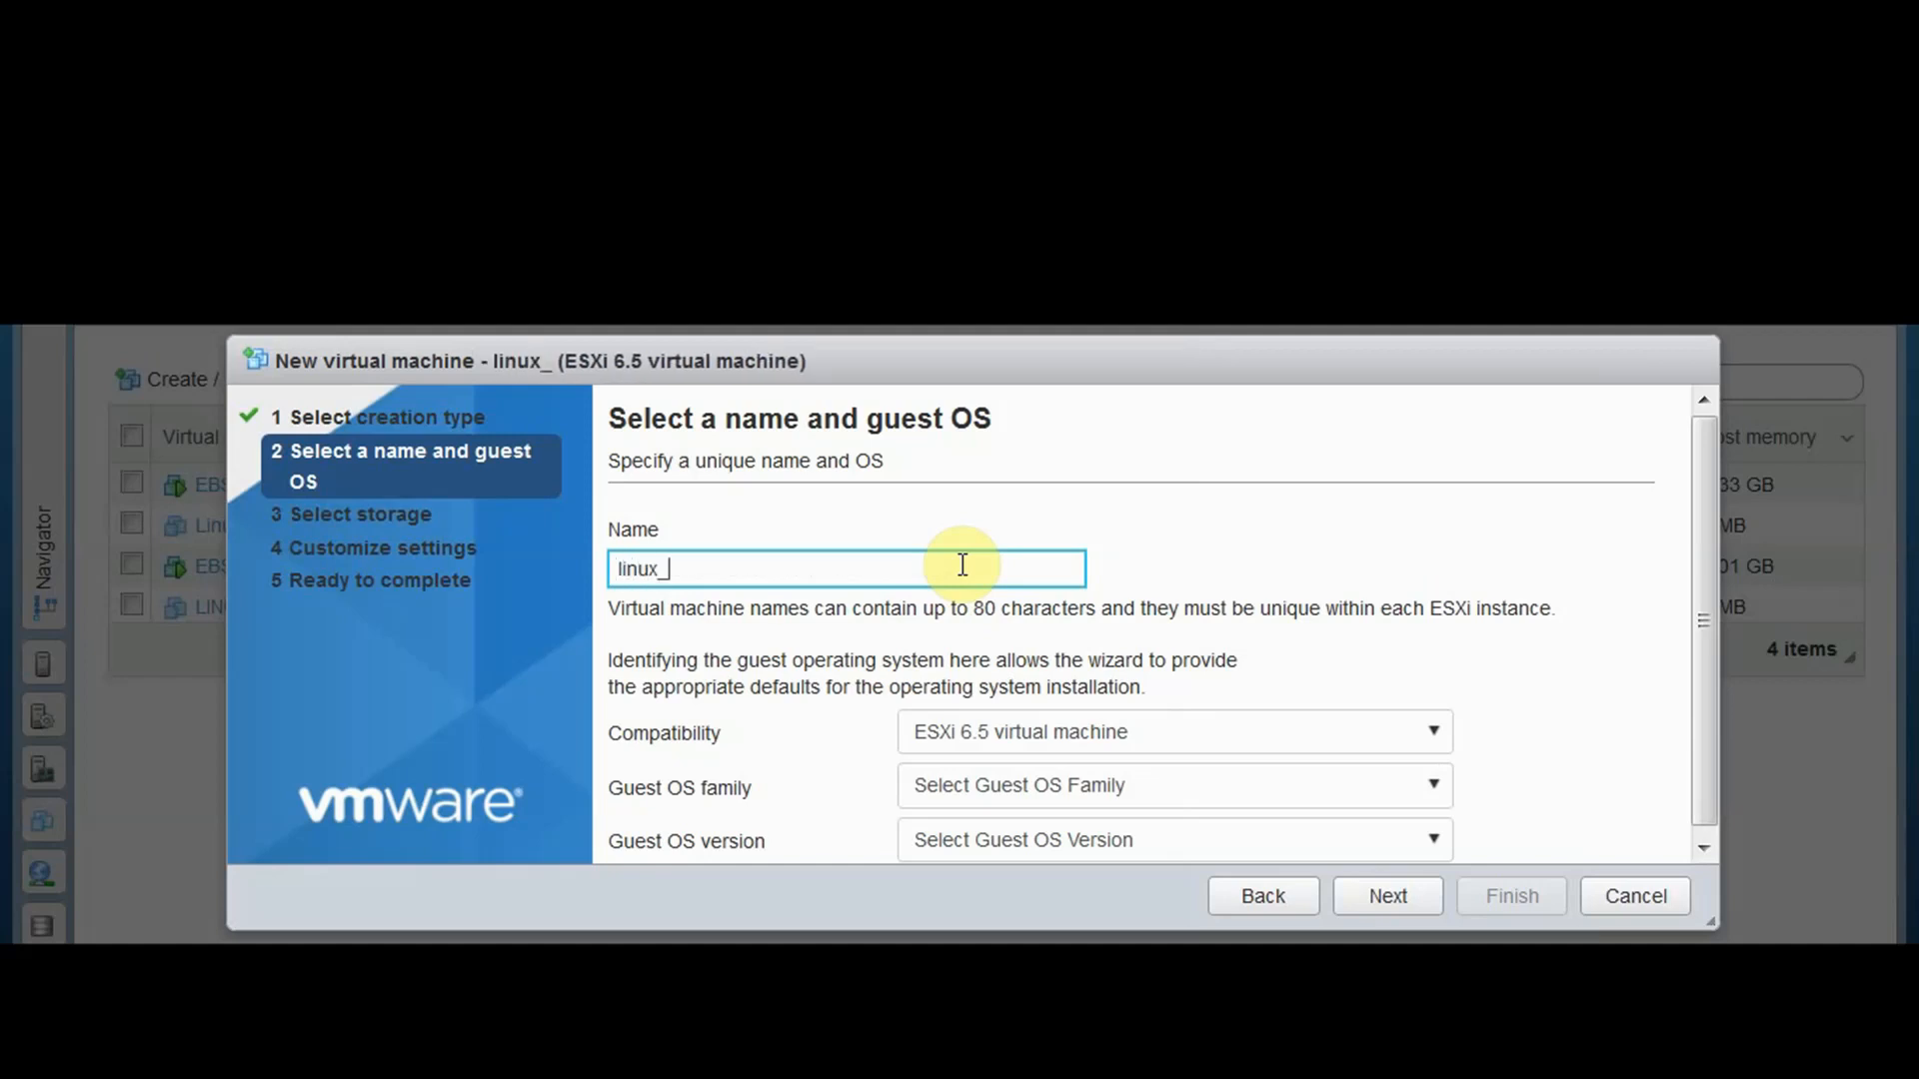
{"action": "type", "text": "ebs_7"}
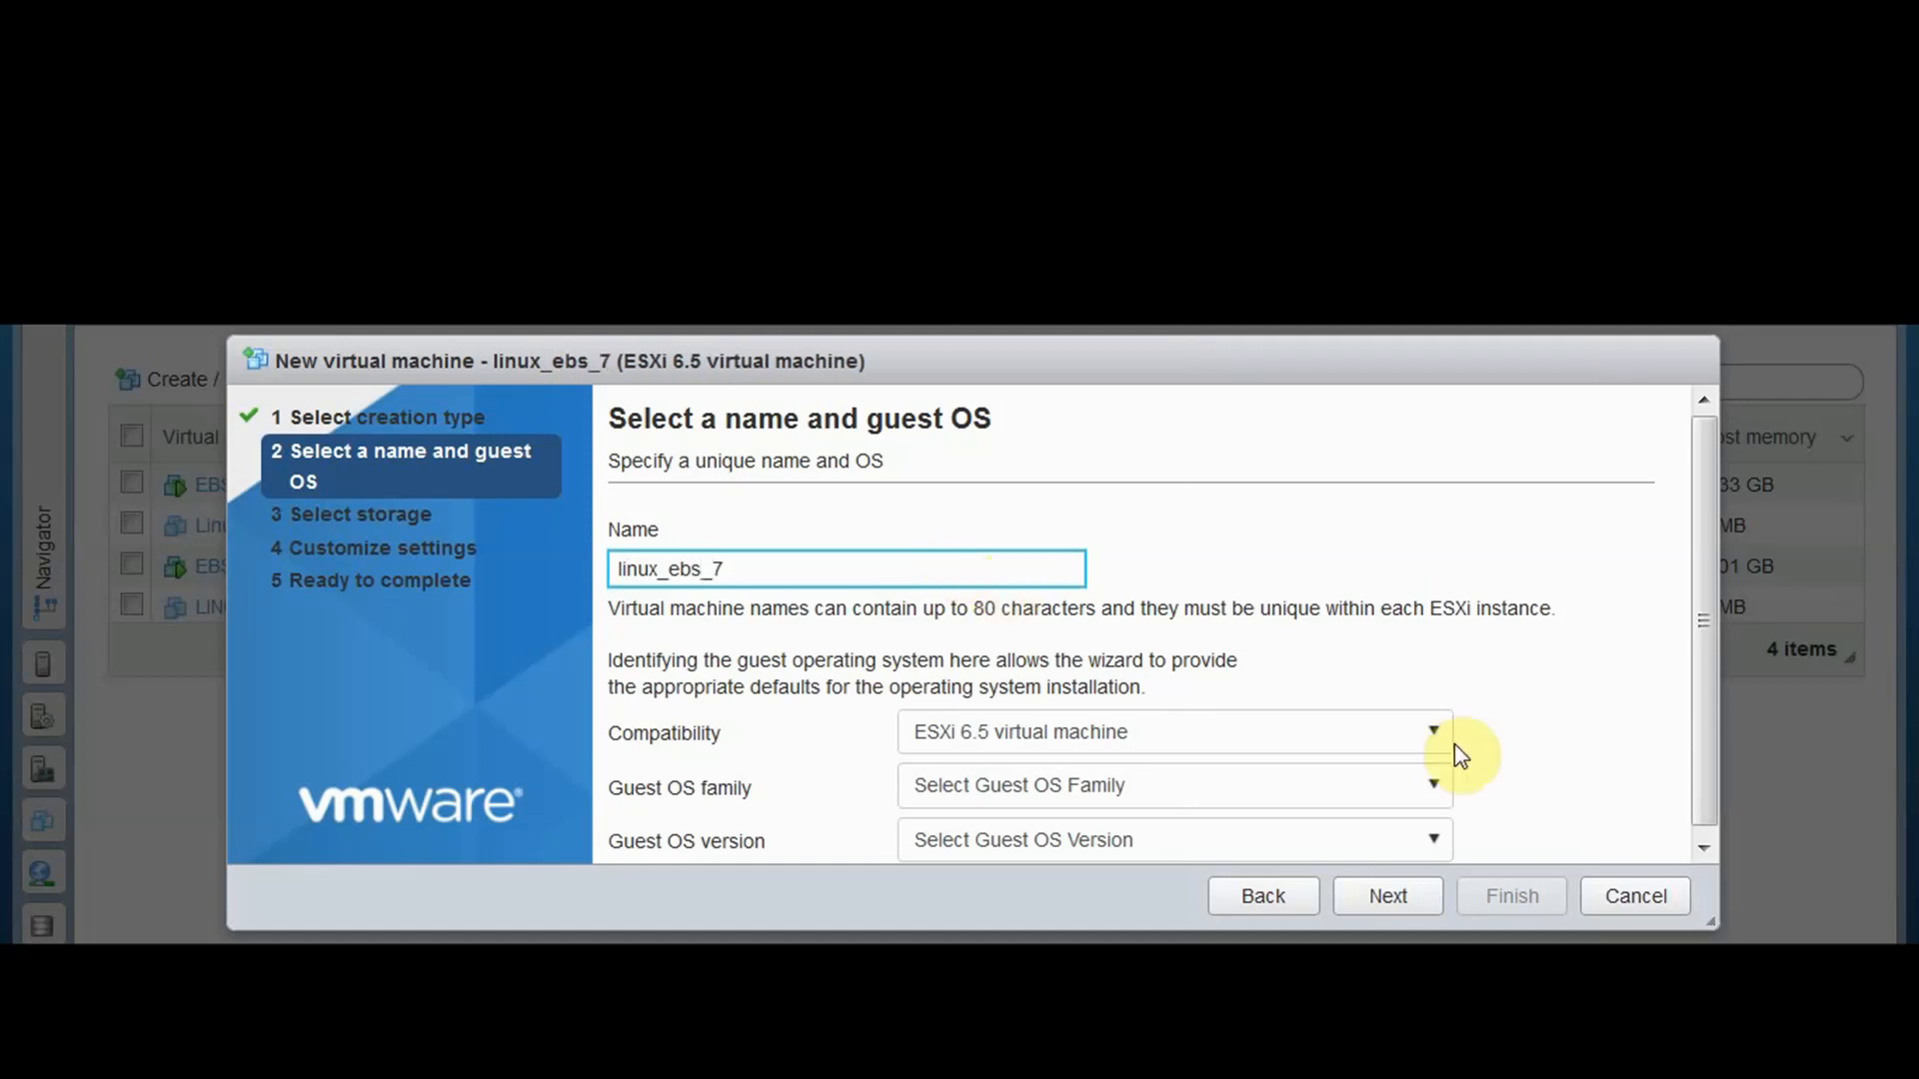
Set the guest OS family to Linux and the version to Oracle Linux 7 (64-bit)
{"action": "scroll", "coordinate": [1469, 761], "scroll_direction": "down", "scroll_amount": 1}
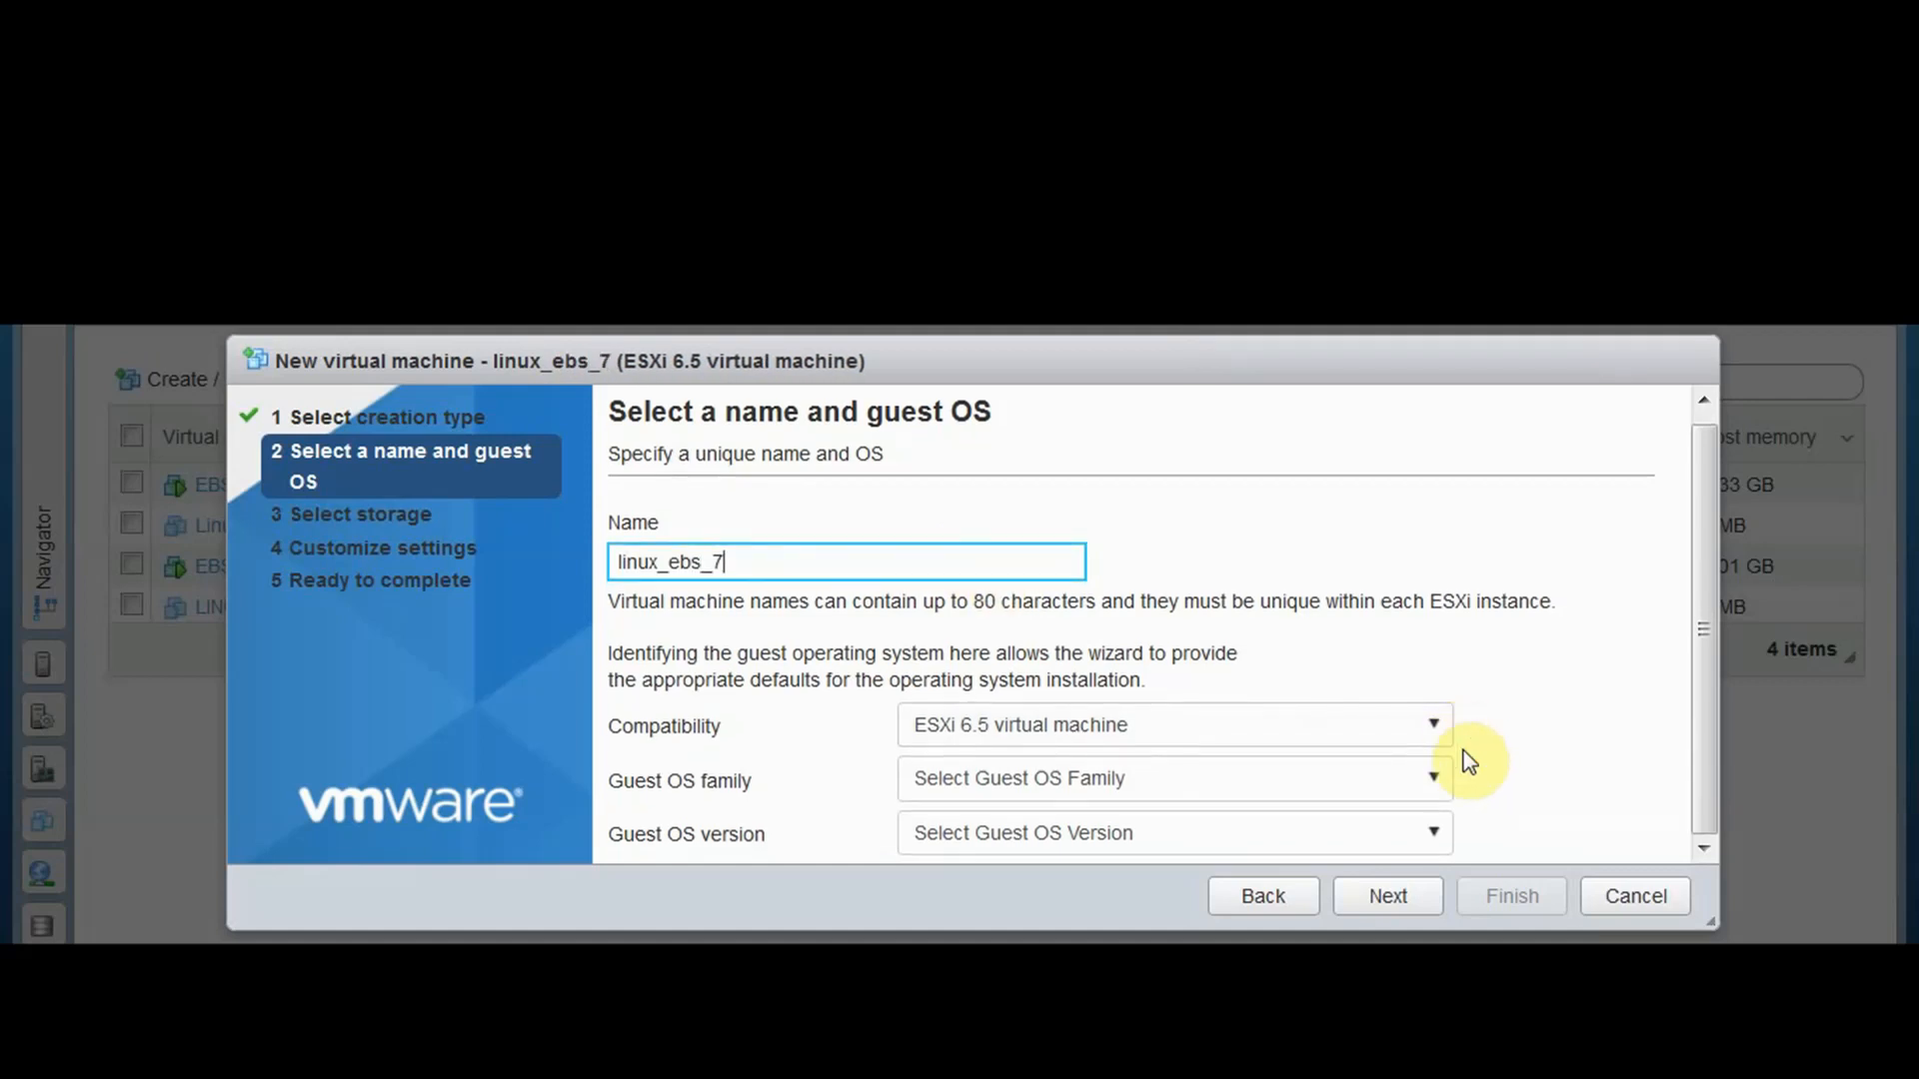
{"action": "left_click", "coordinate": [1435, 795]}
{"action": "left_click", "coordinate": [1213, 865]}
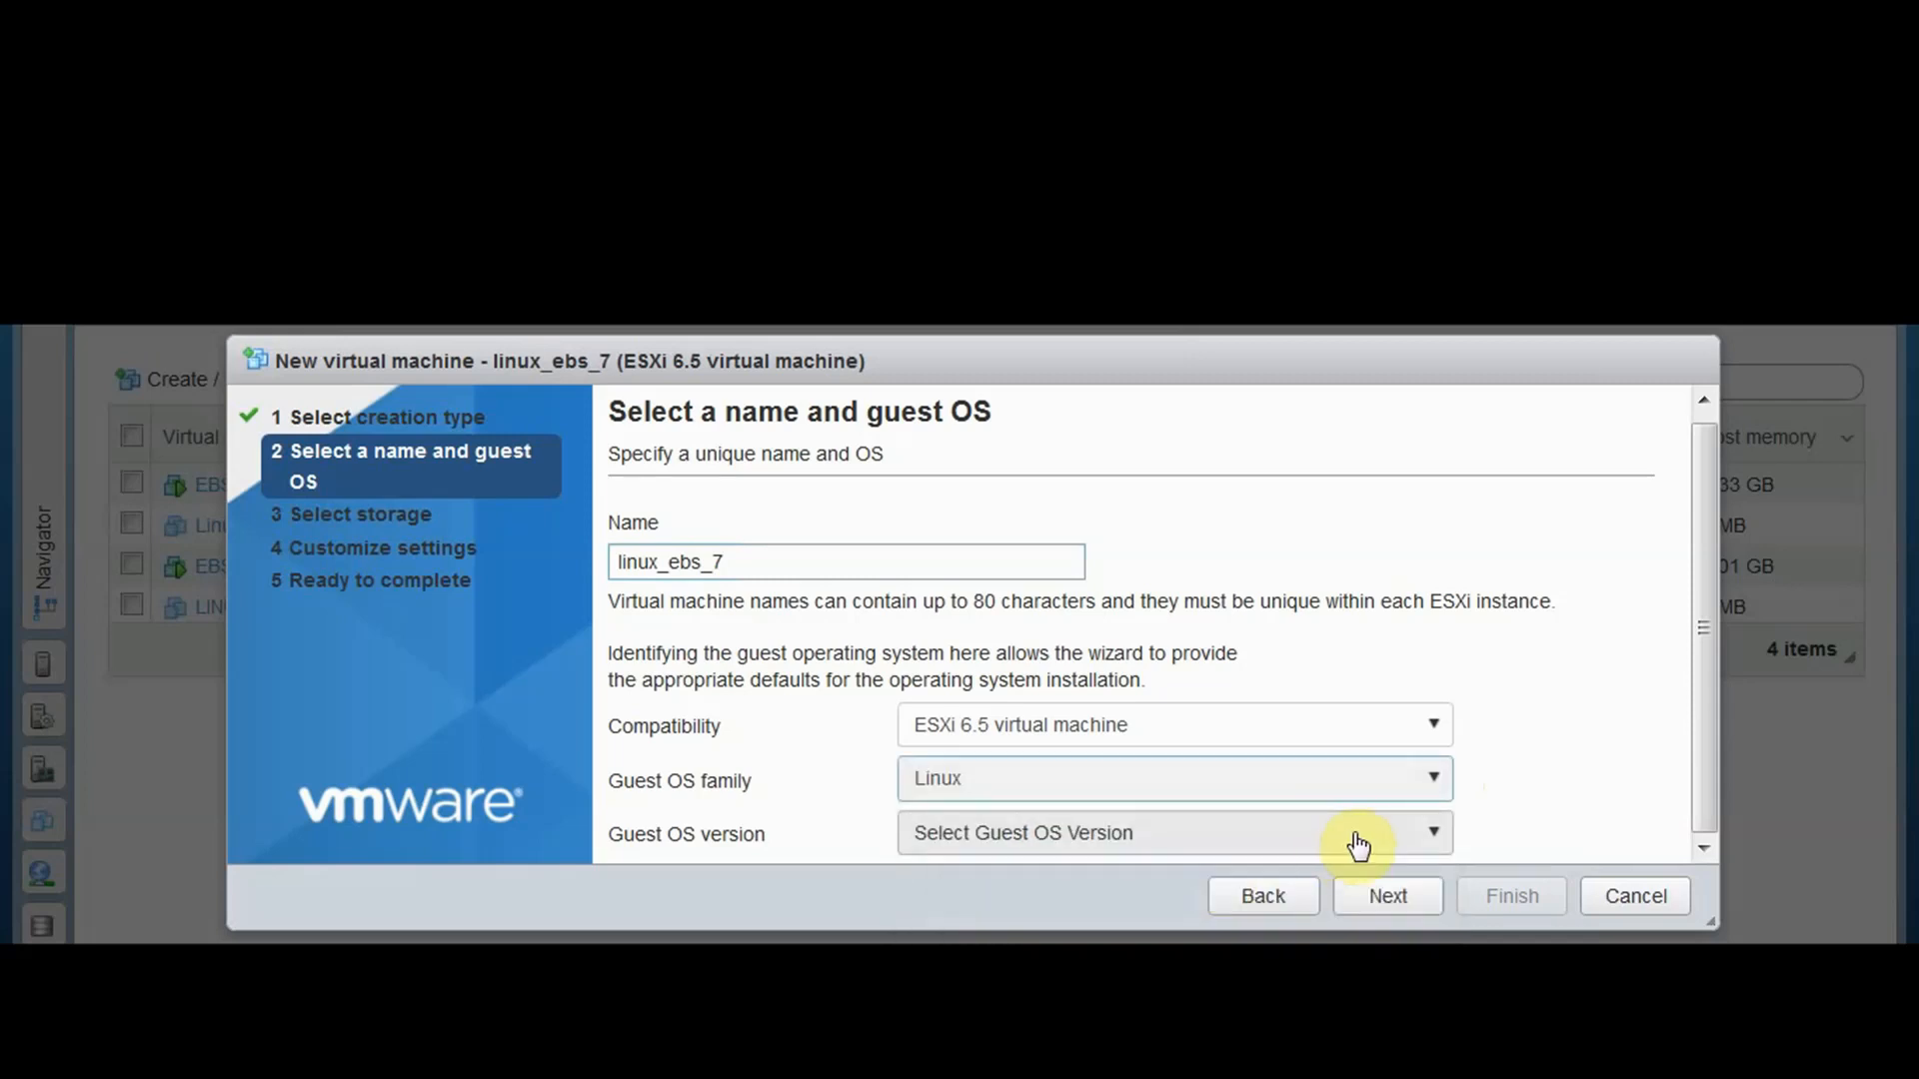
{"action": "left_click", "coordinate": [1403, 830]}
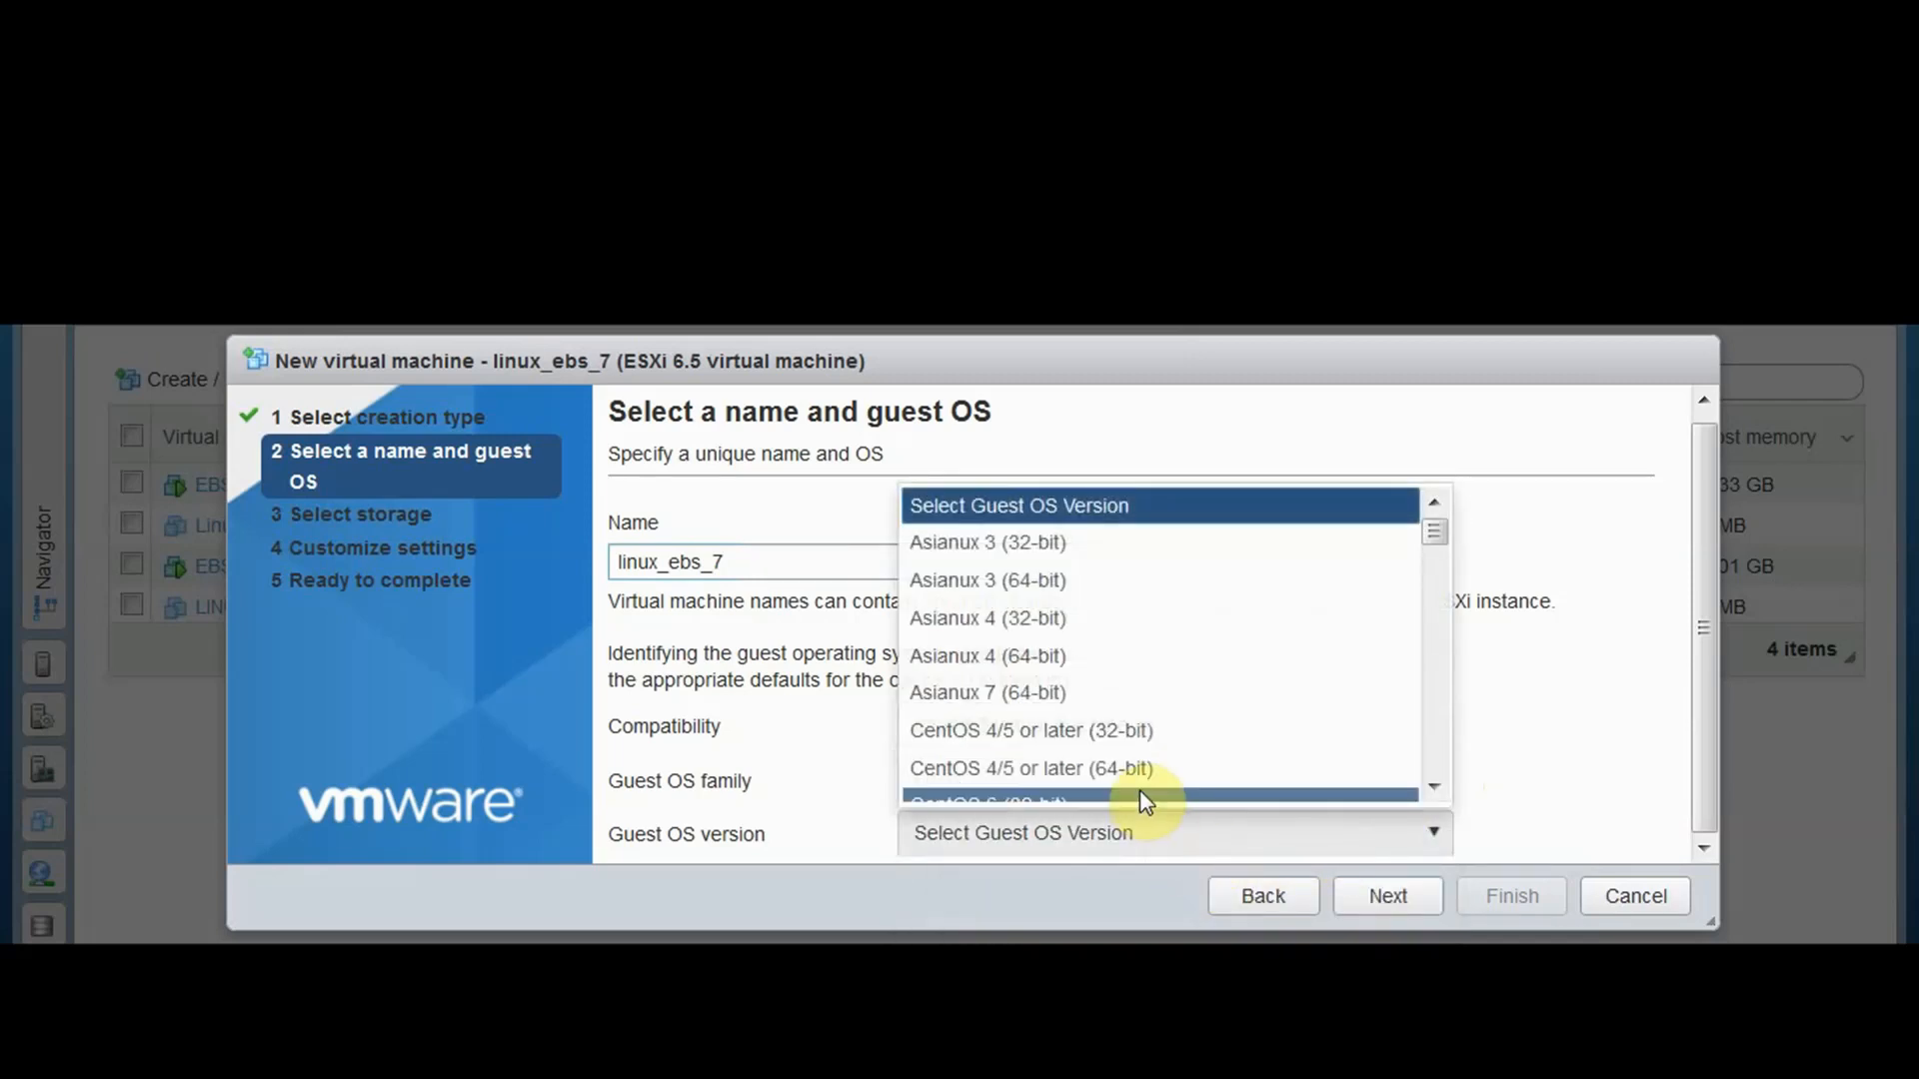
{"action": "scroll", "coordinate": [1149, 779], "scroll_direction": "down", "scroll_amount": 8}
{"action": "scroll", "coordinate": [1157, 765], "scroll_direction": "down", "scroll_amount": 3}
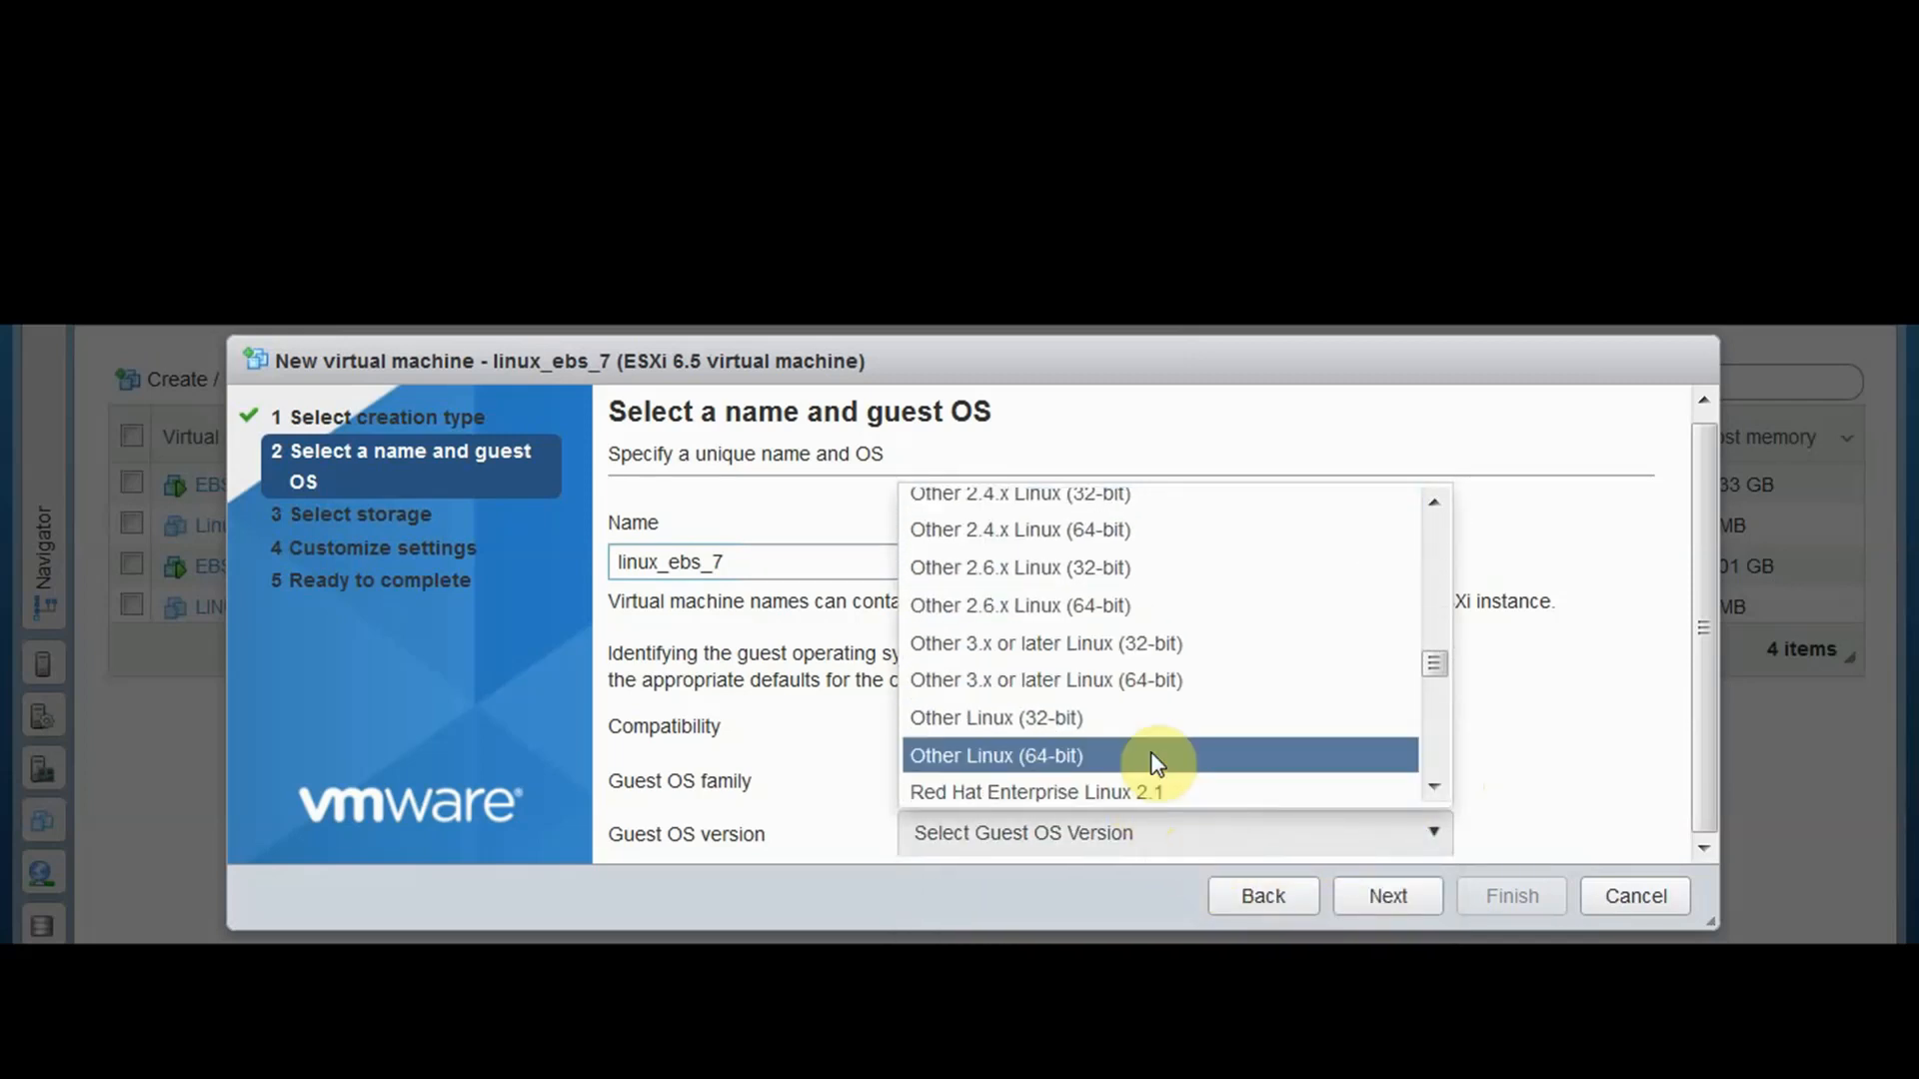
{"action": "scroll", "coordinate": [1156, 765], "scroll_direction": "up", "scroll_amount": 2}
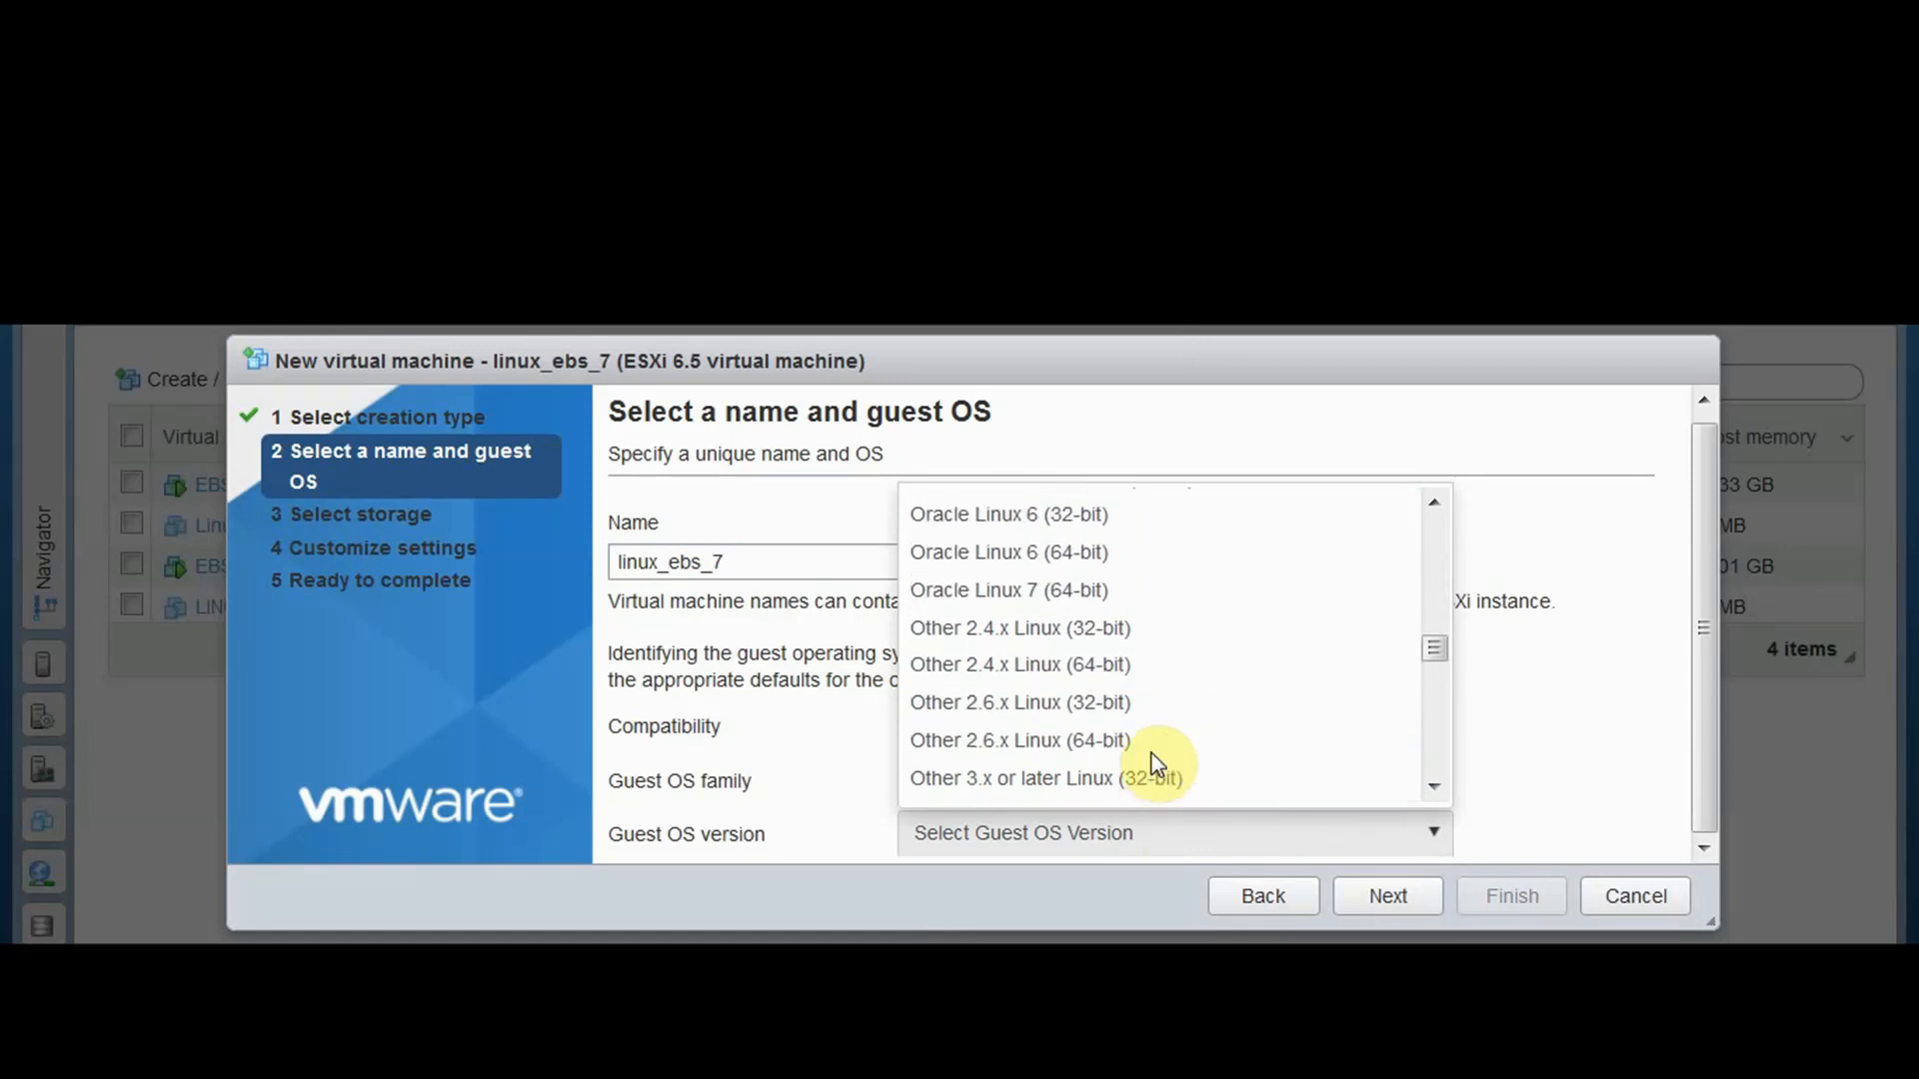
{"action": "left_click", "coordinate": [1046, 590]}
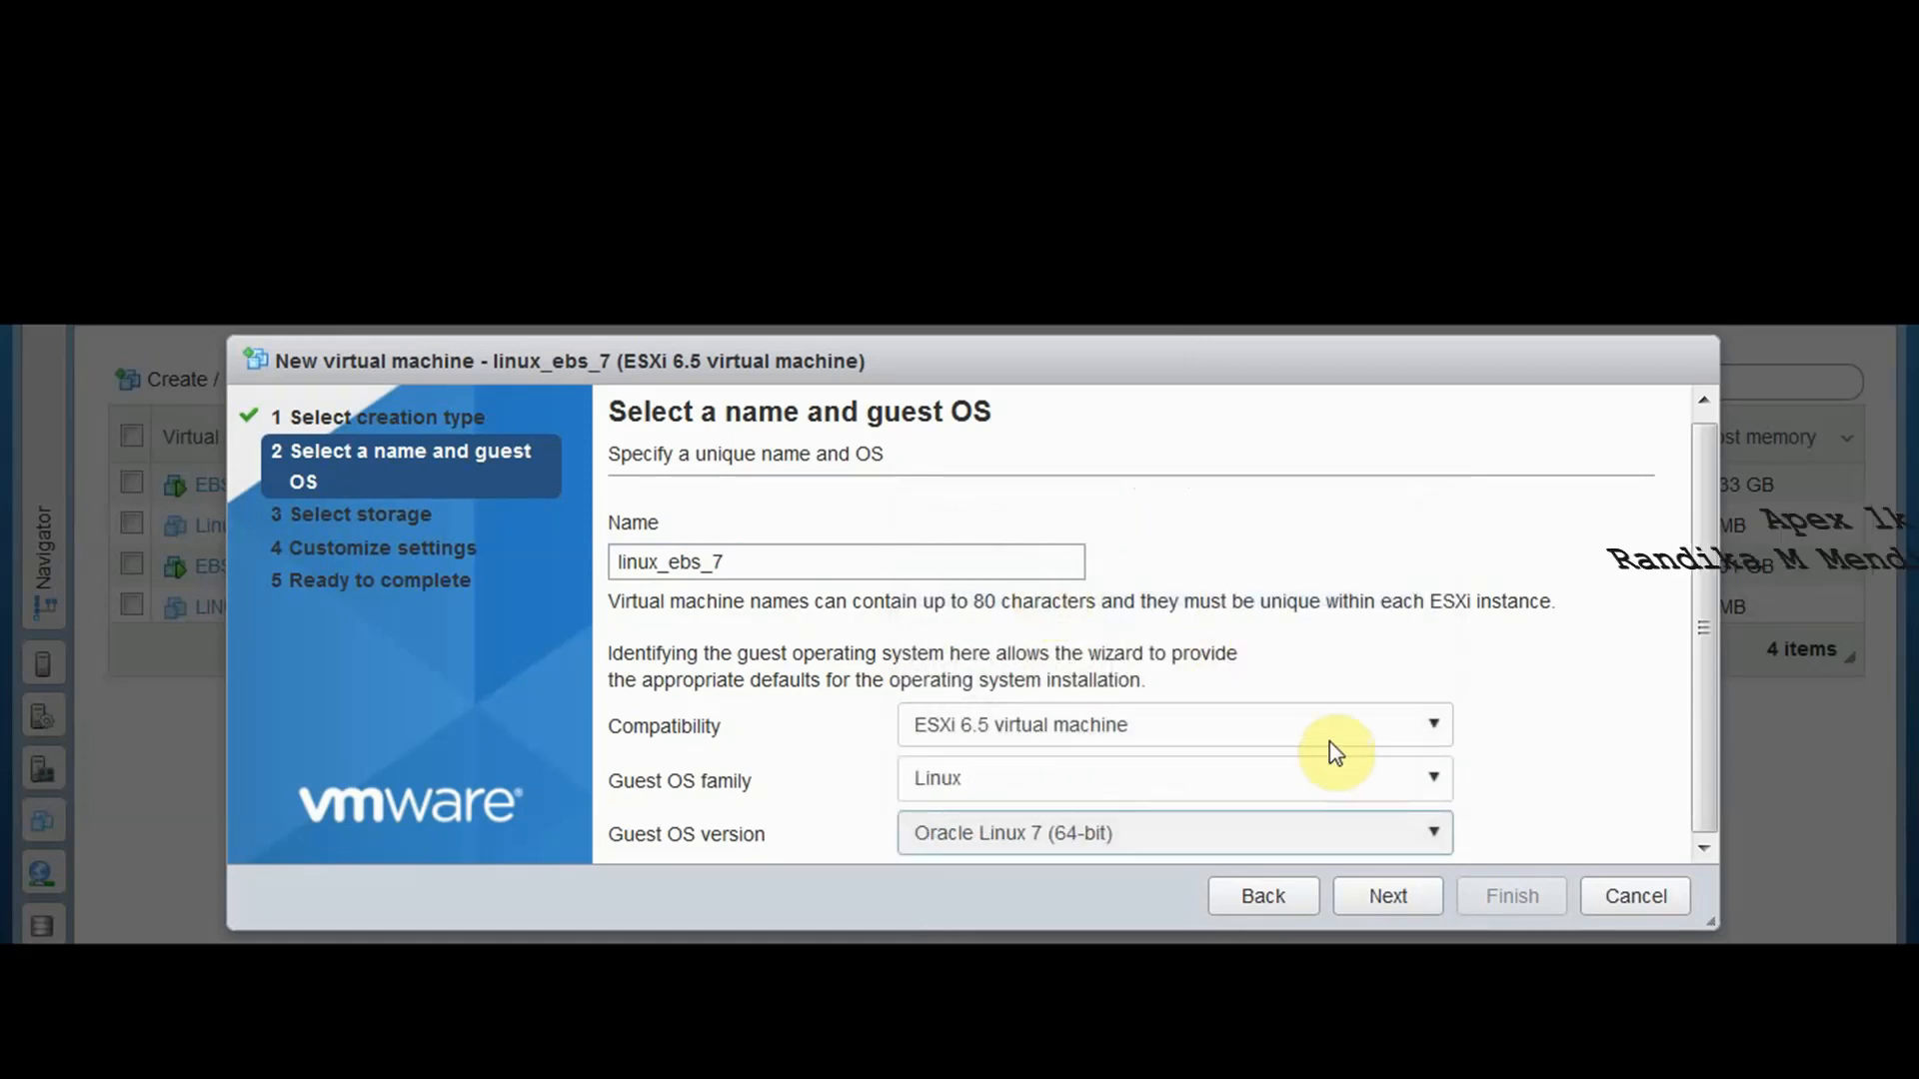
Keep ESXi 6.5 compatibility and accept the Backup datastore for storage
{"action": "left_click", "coordinate": [1411, 734]}
{"action": "left_click", "coordinate": [1454, 728]}
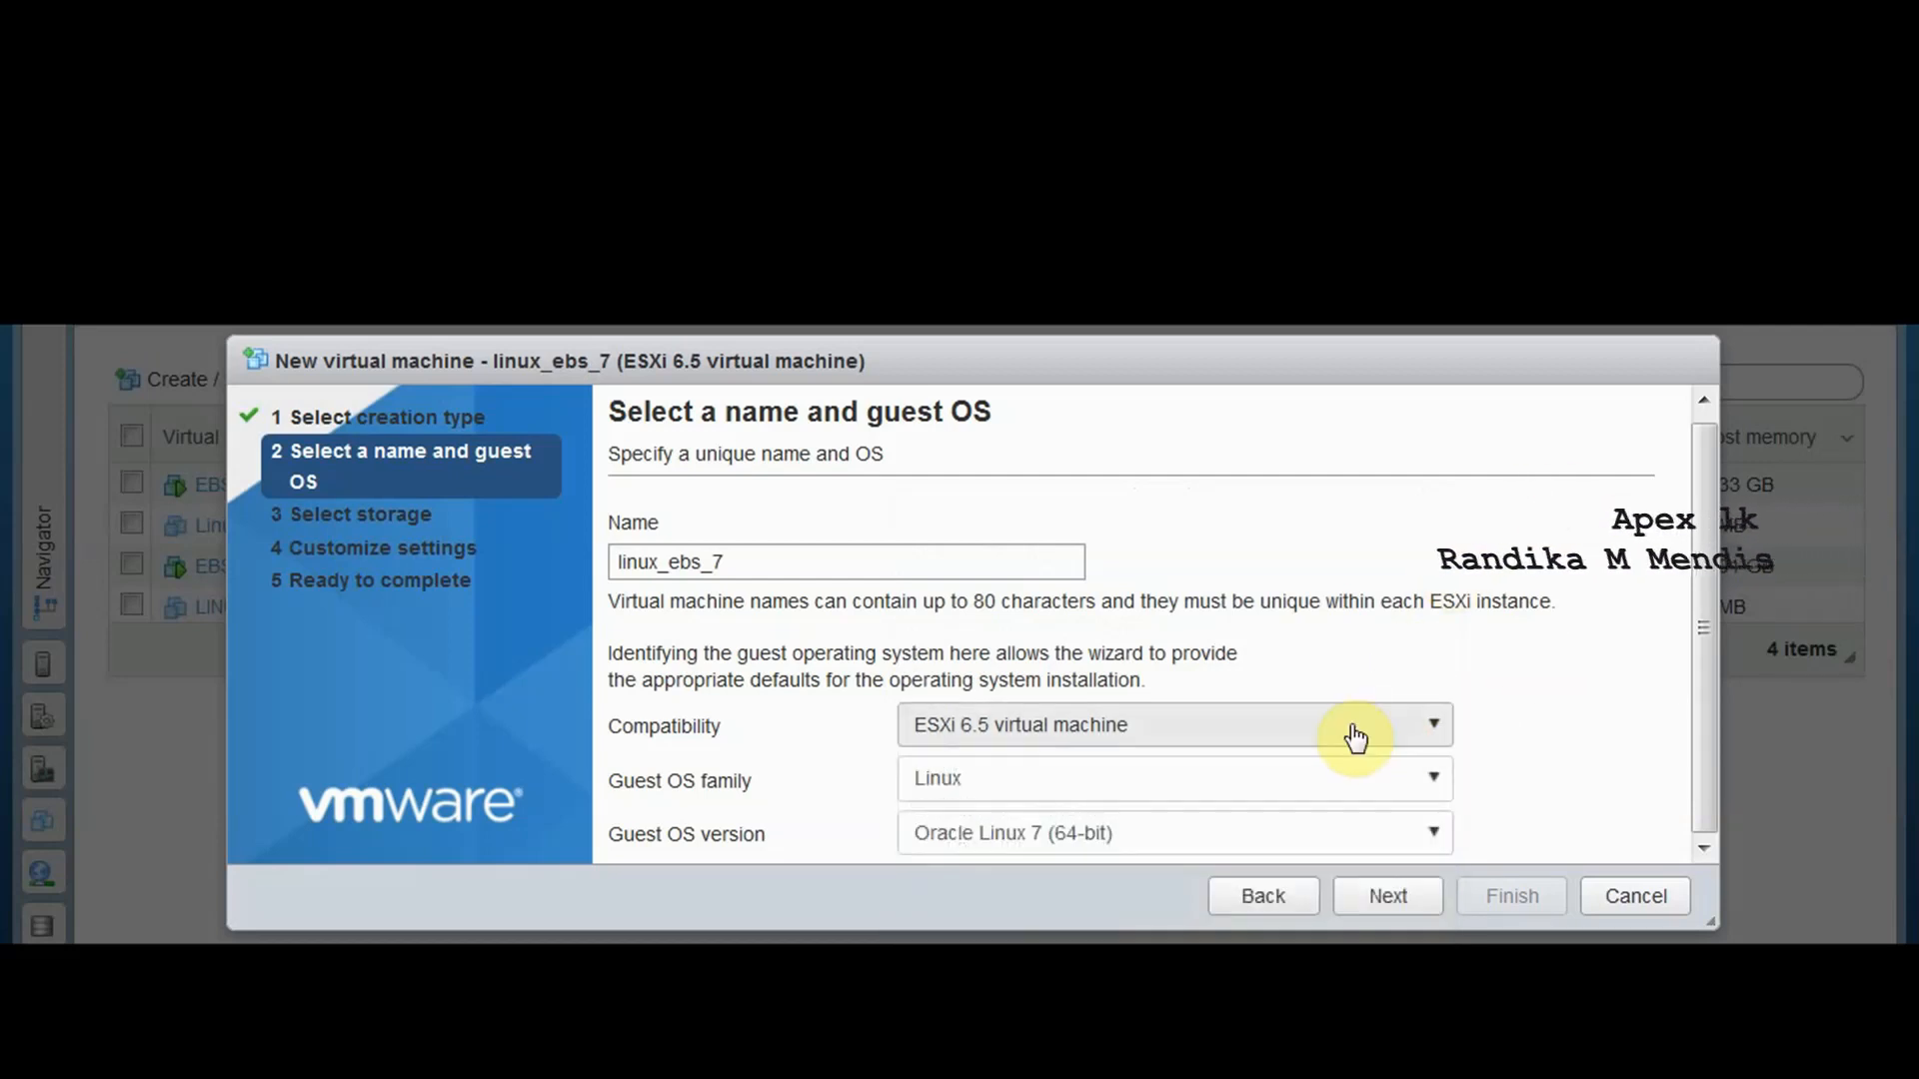
{"action": "left_click", "coordinate": [1405, 912]}
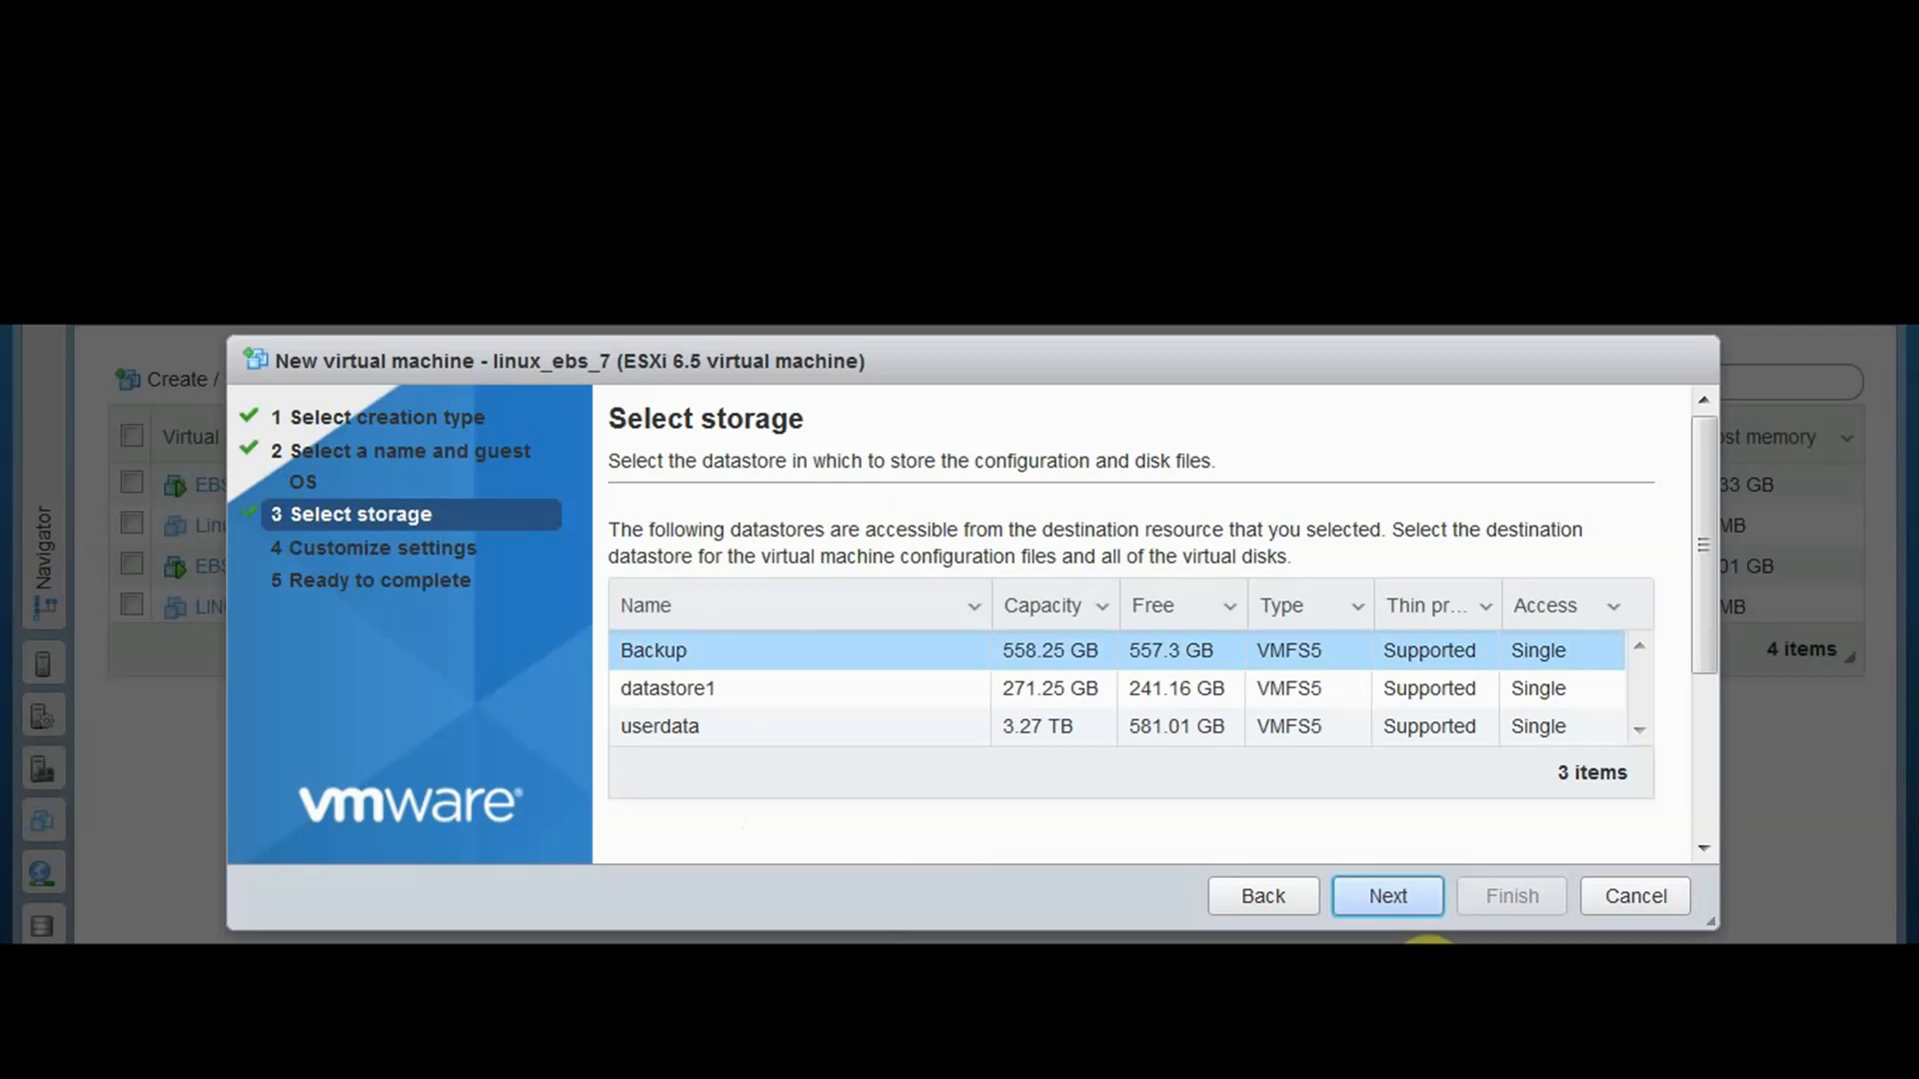
{"action": "left_click", "coordinate": [1407, 911]}
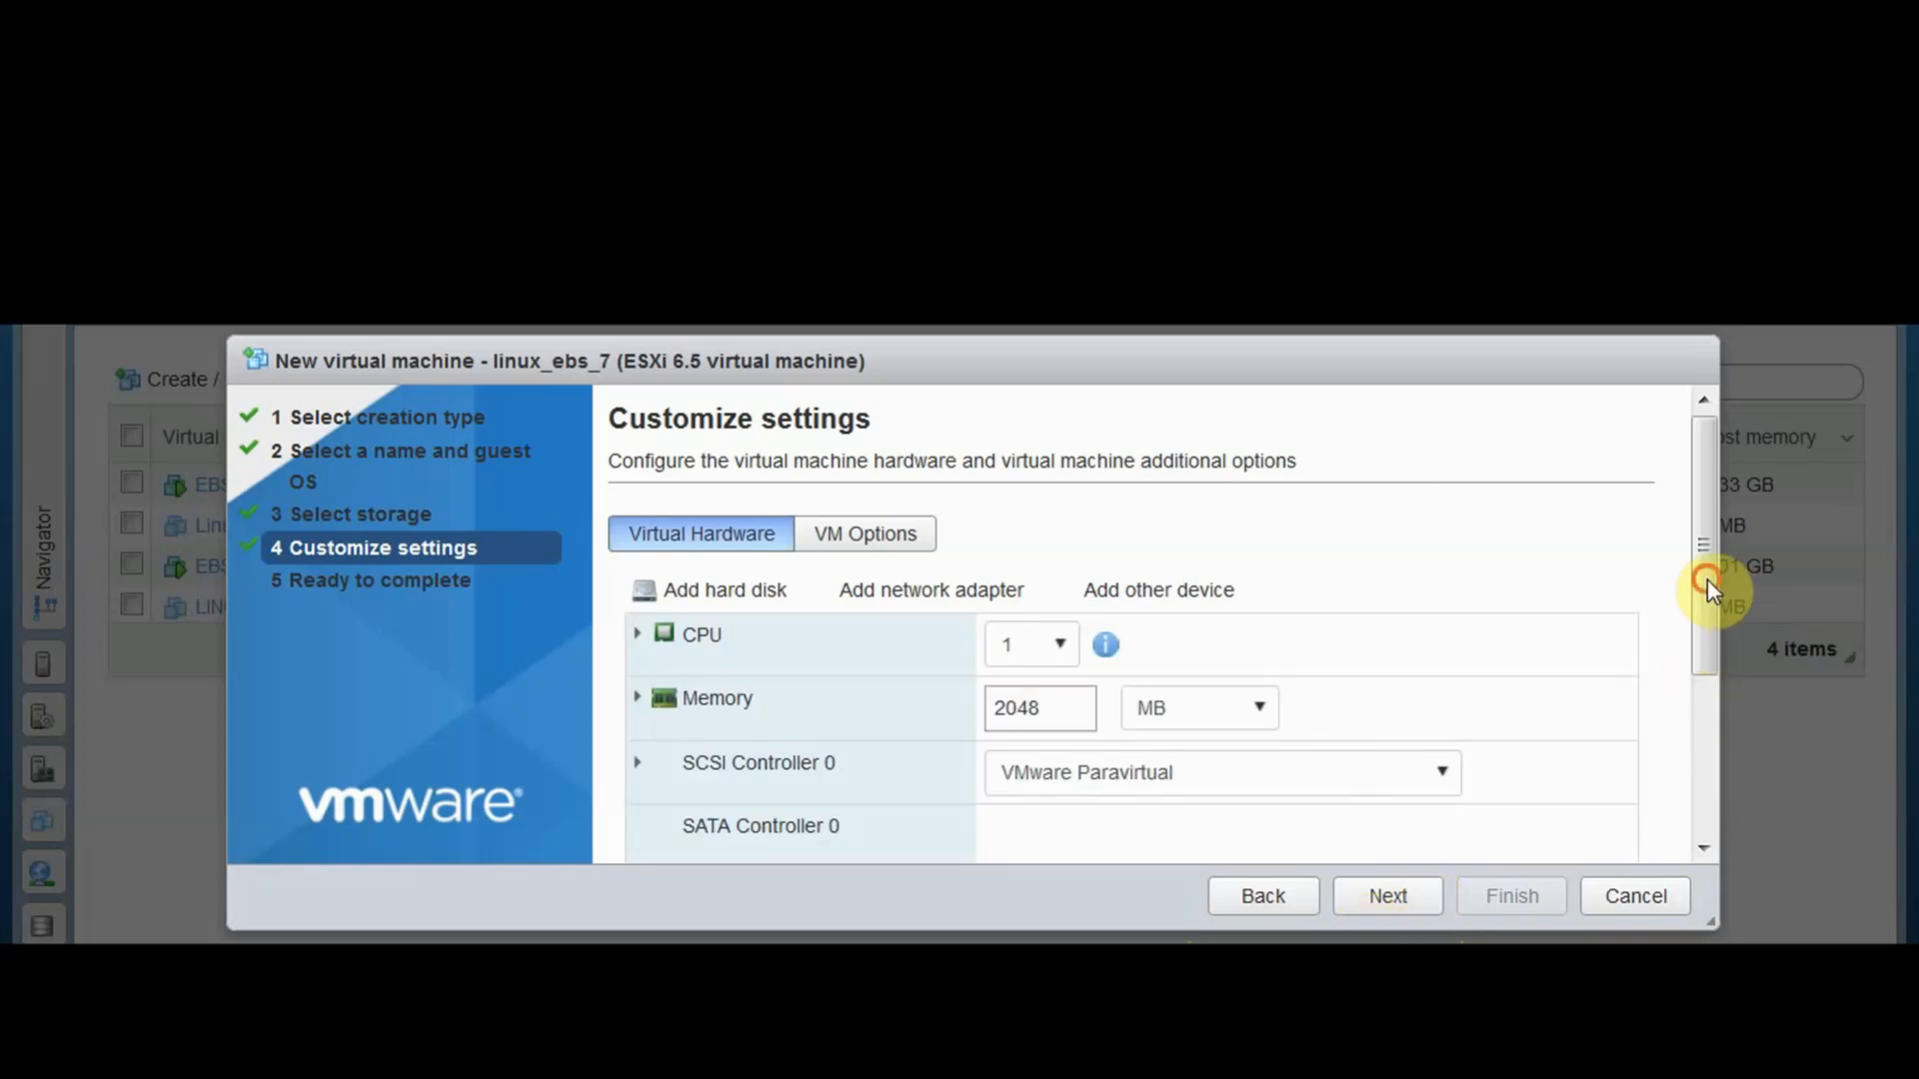
Add a second network adapter to linux_ebs_7
{"action": "mouse_move", "coordinate": [1707, 579]}
{"action": "left_mouse_down"}
{"action": "mouse_move", "coordinate": [1712, 711]}
{"action": "mouse_move", "coordinate": [1713, 615]}
{"action": "left_mouse_up"}
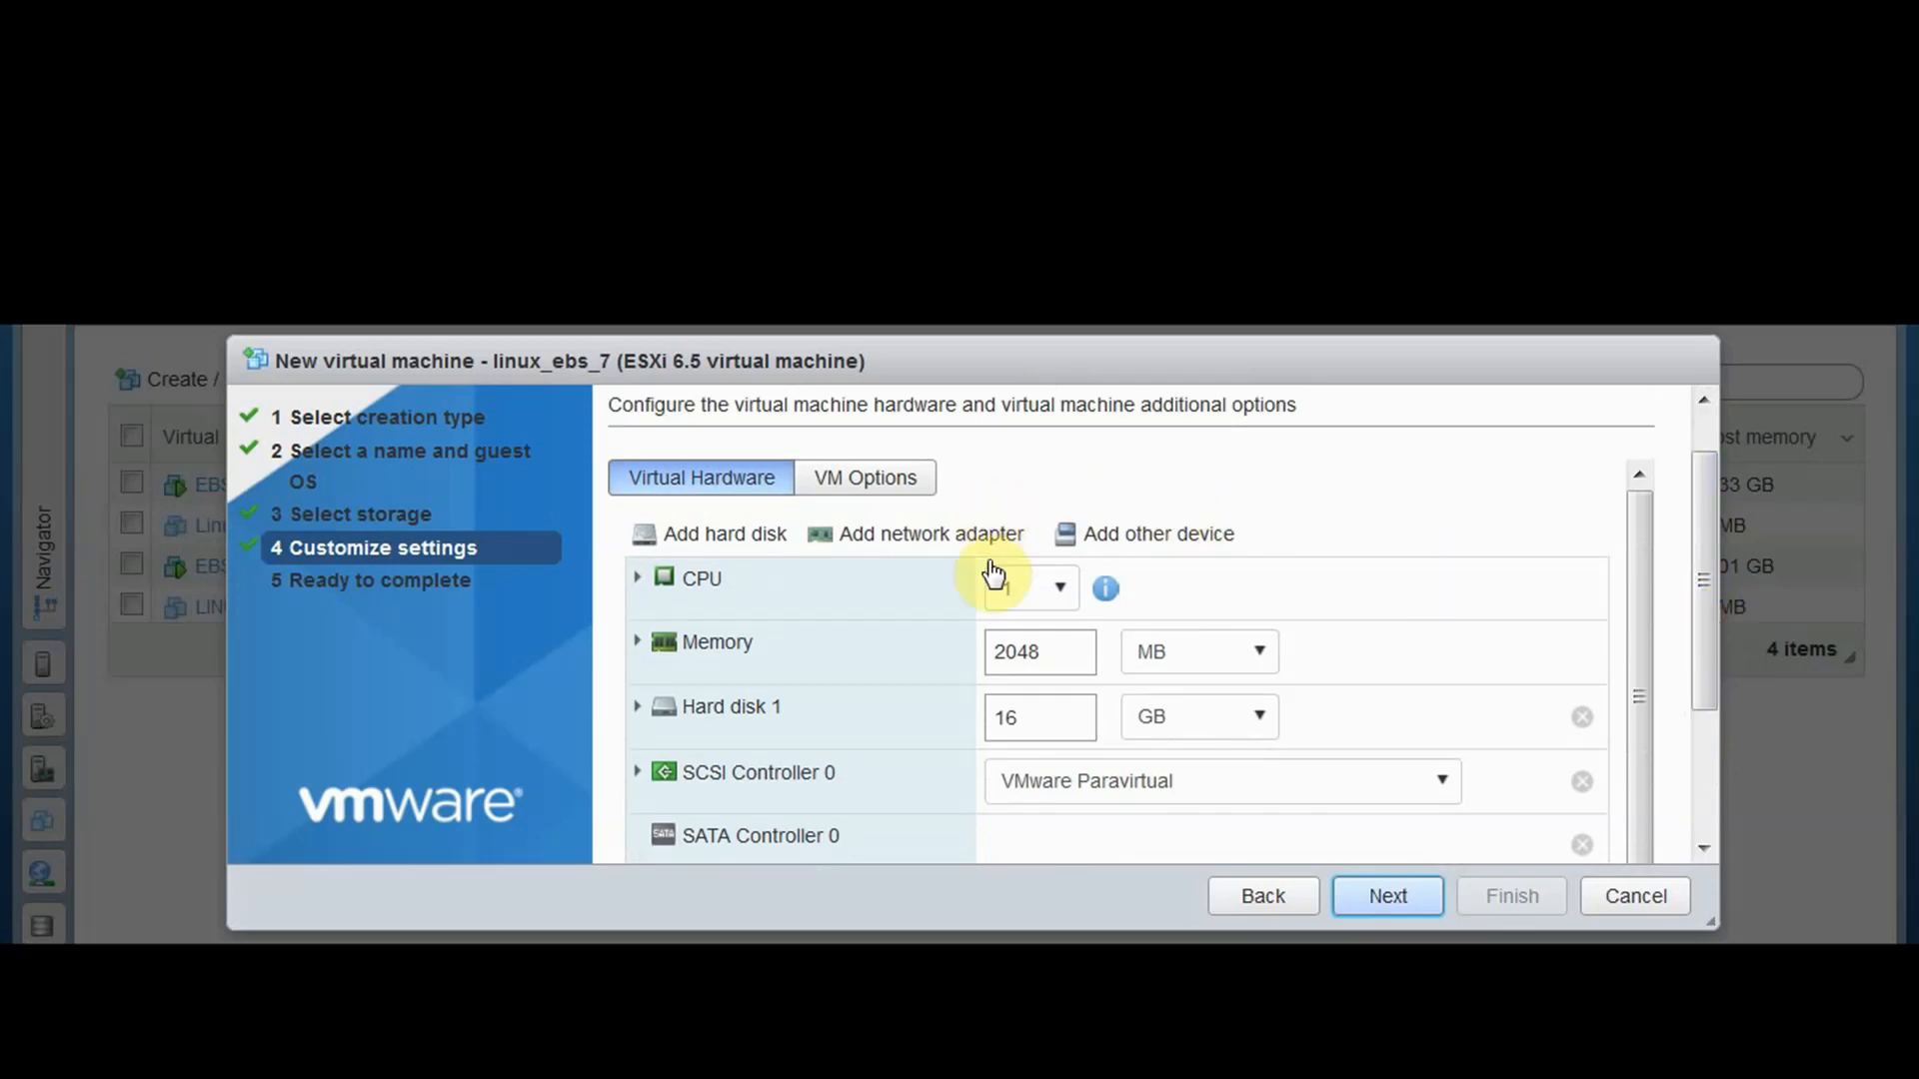
{"action": "scroll", "coordinate": [849, 705], "scroll_direction": "down", "scroll_amount": 3}
{"action": "scroll", "coordinate": [842, 707], "scroll_direction": "up", "scroll_amount": 1}
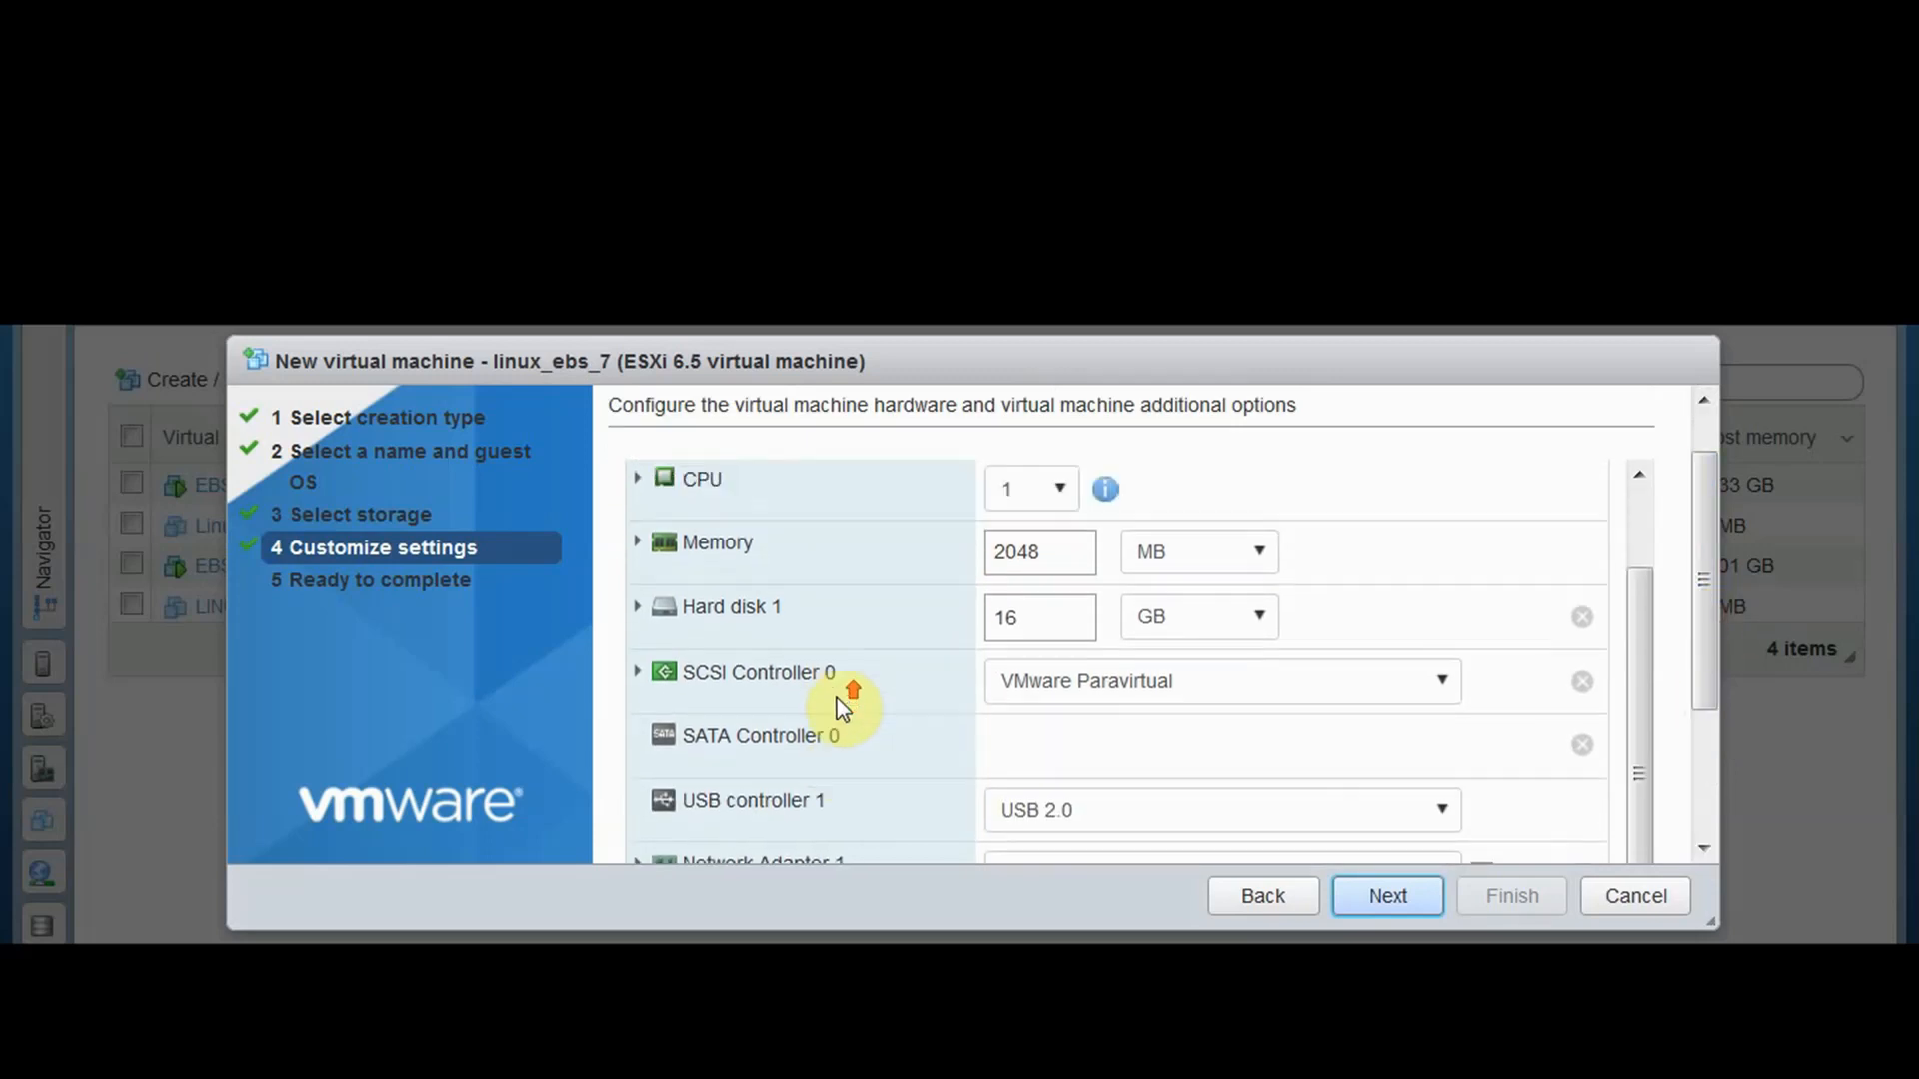
{"action": "scroll", "coordinate": [843, 707], "scroll_direction": "up", "scroll_amount": 2}
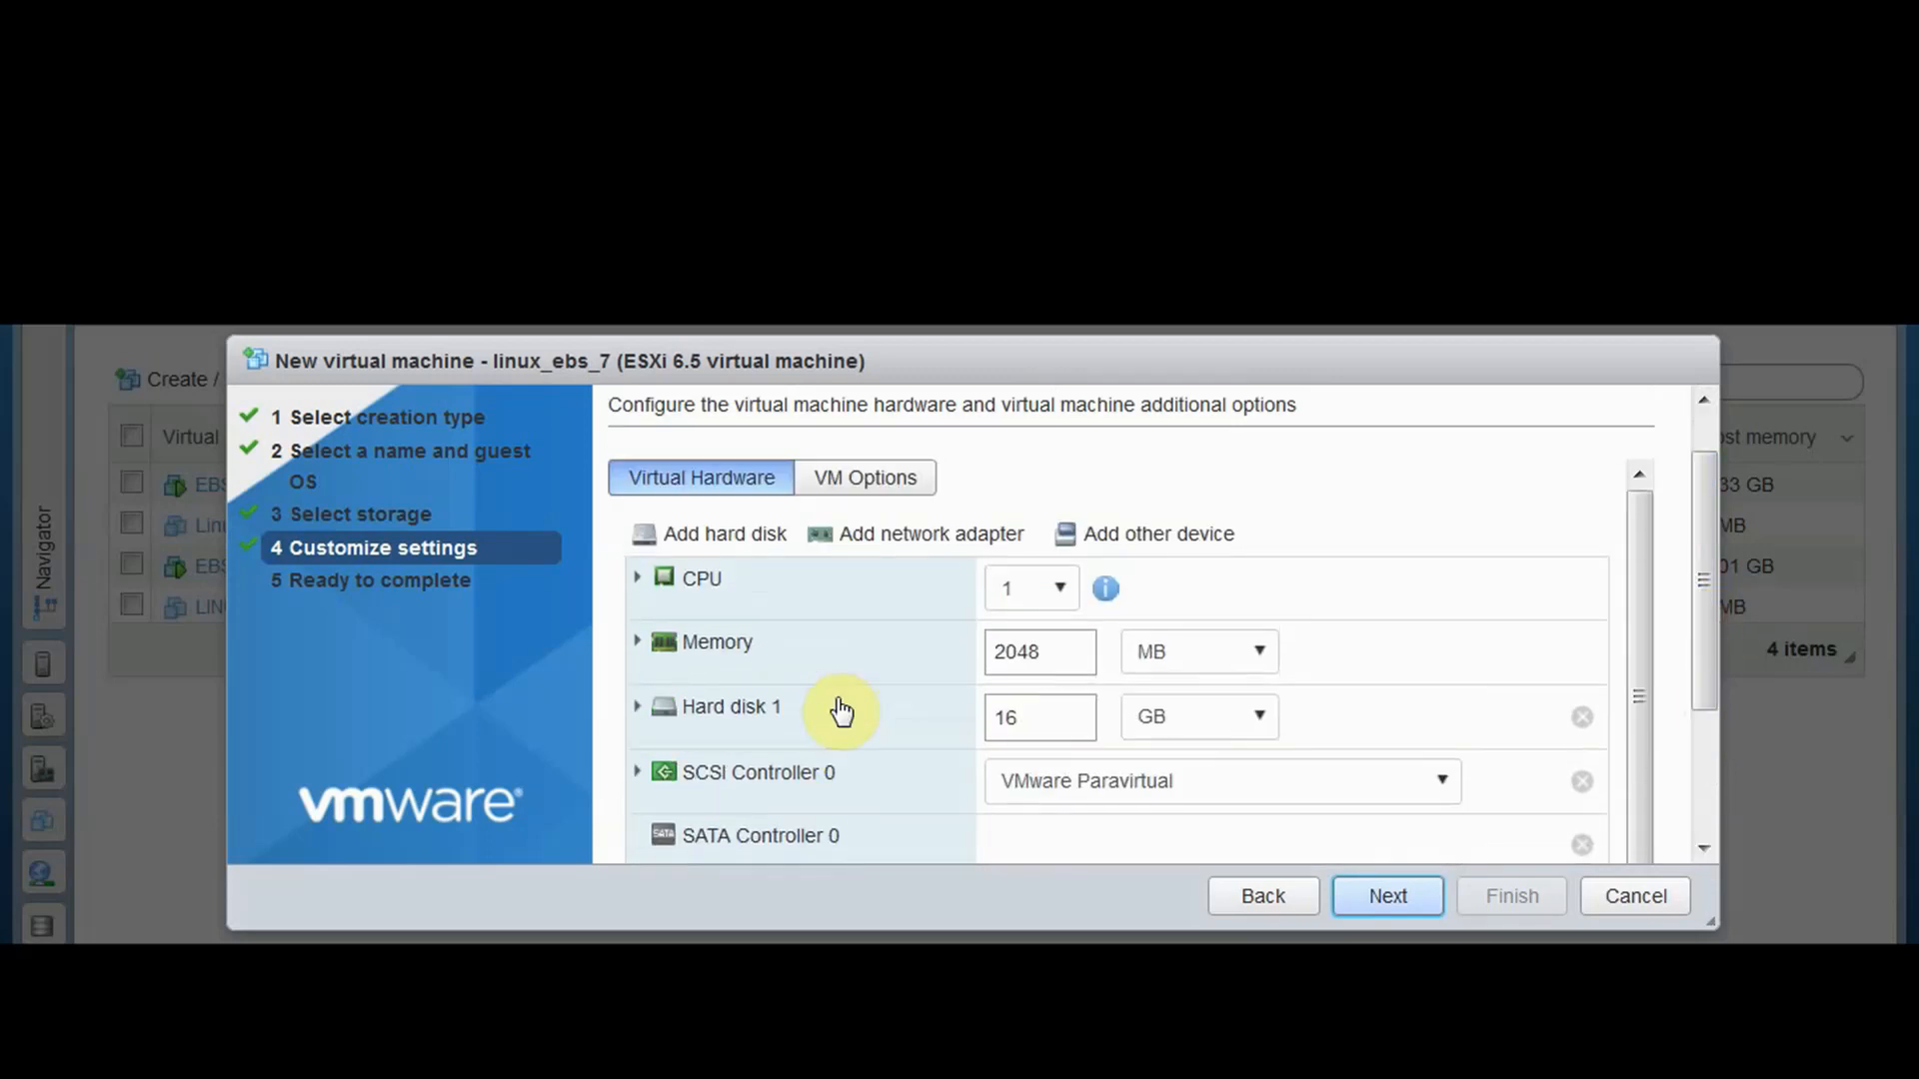
{"action": "left_click", "coordinate": [920, 555]}
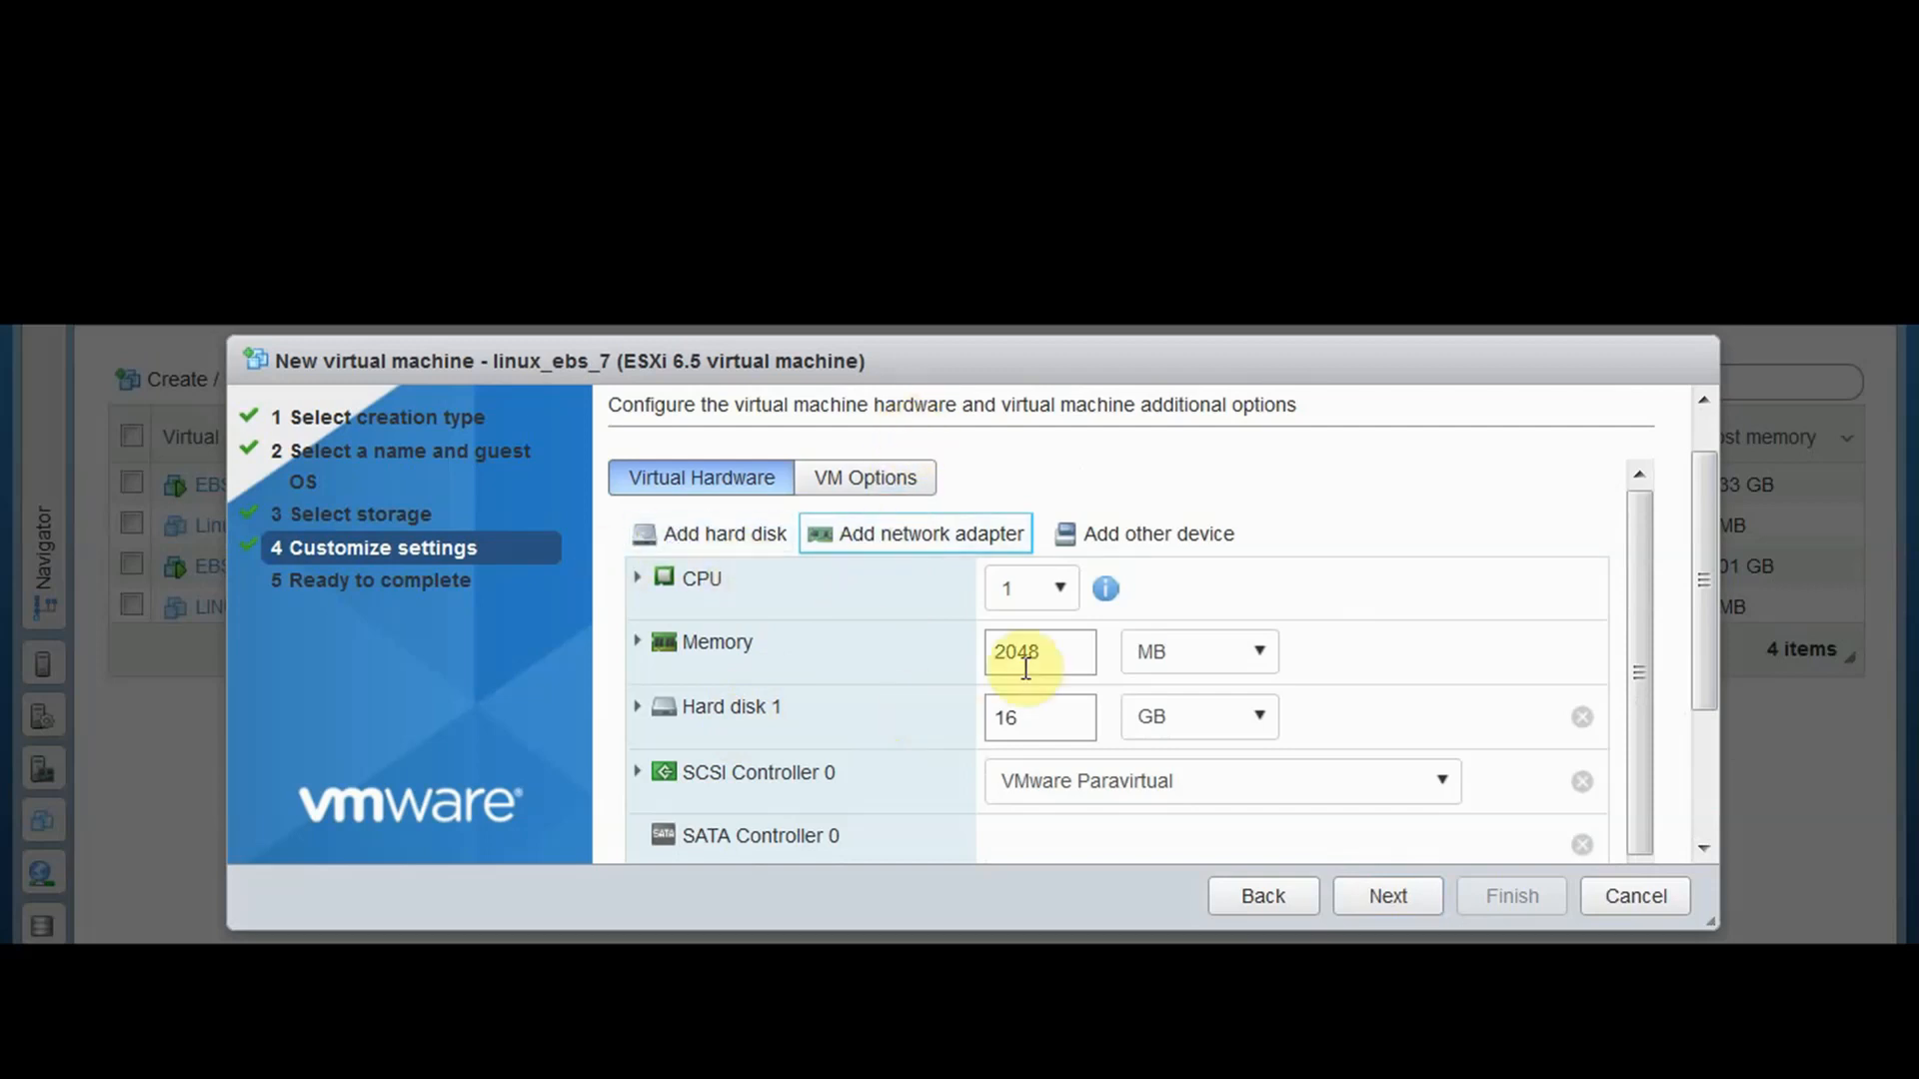
Give the VM 8 CPUs and 8 GB of memory
{"action": "left_click", "coordinate": [1084, 654]}
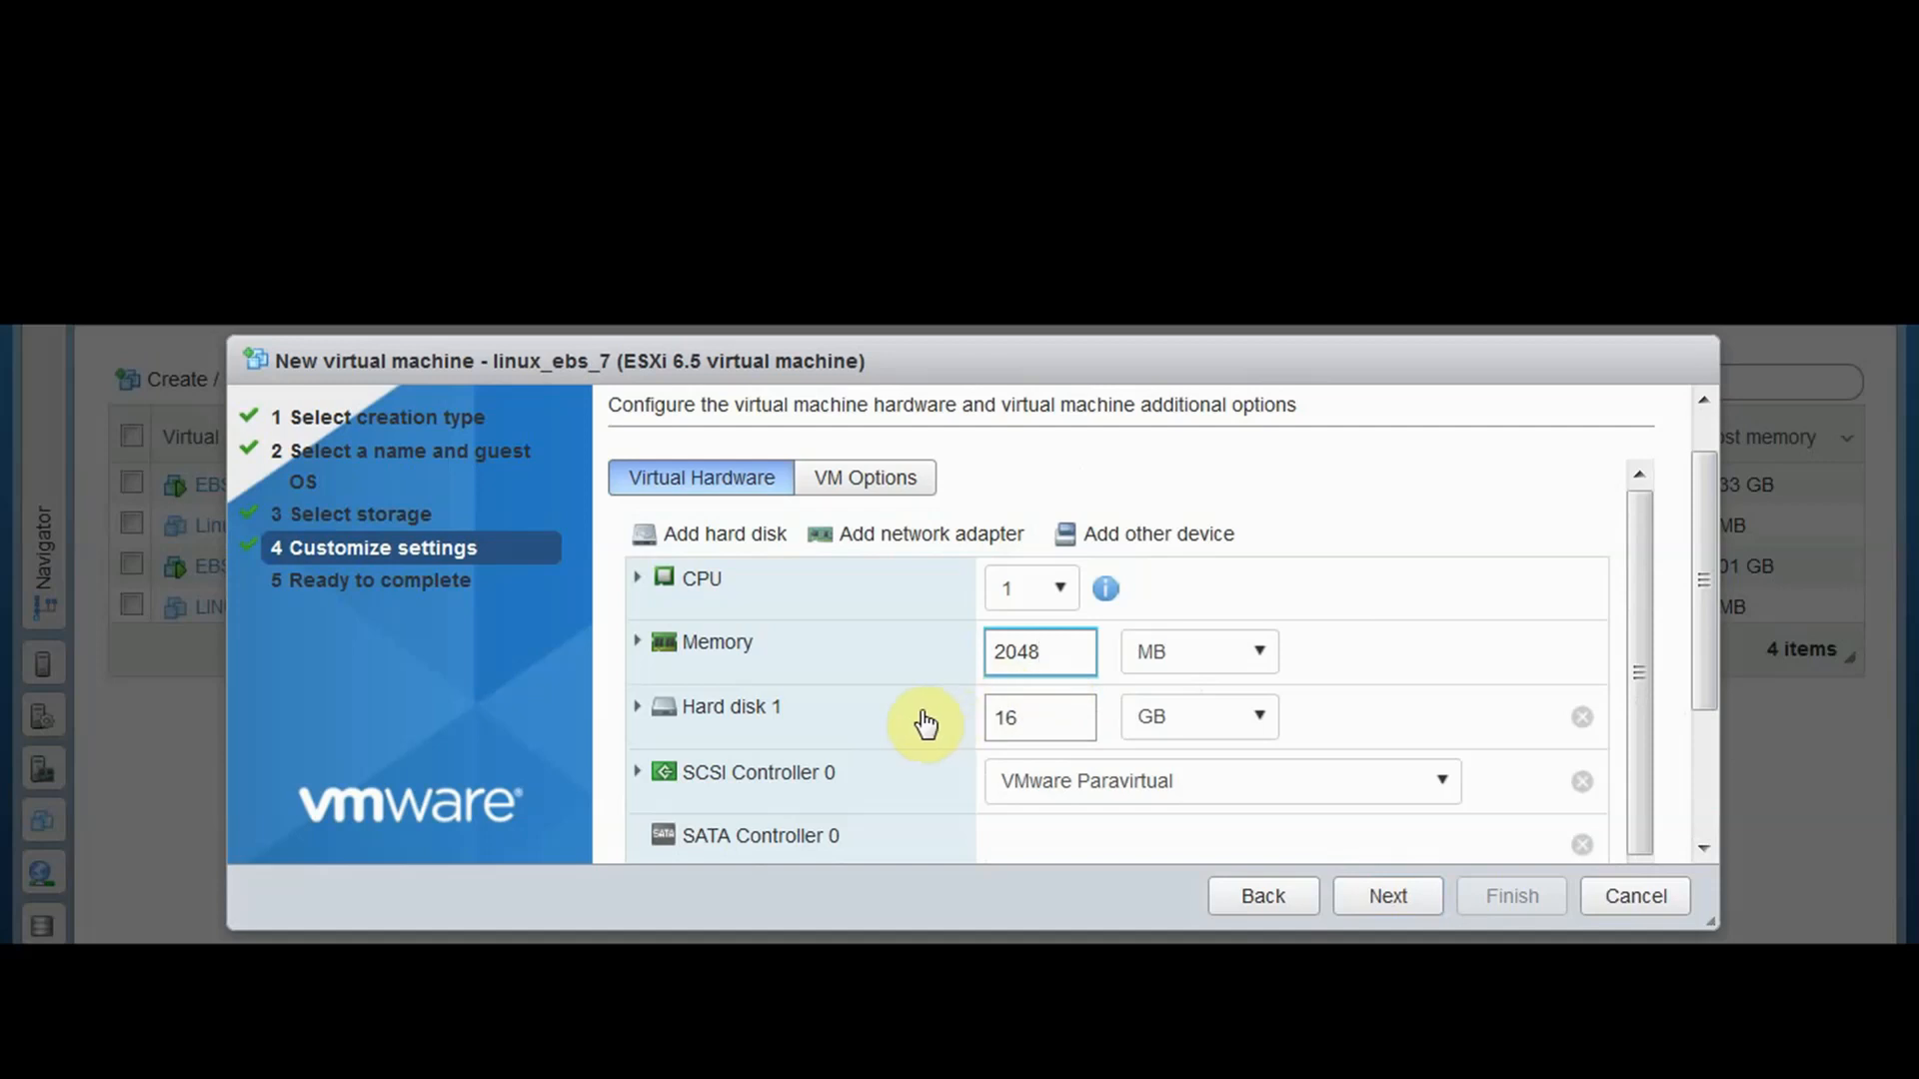
{"action": "left_click", "coordinate": [1057, 589]}
{"action": "left_click", "coordinate": [1001, 896]}
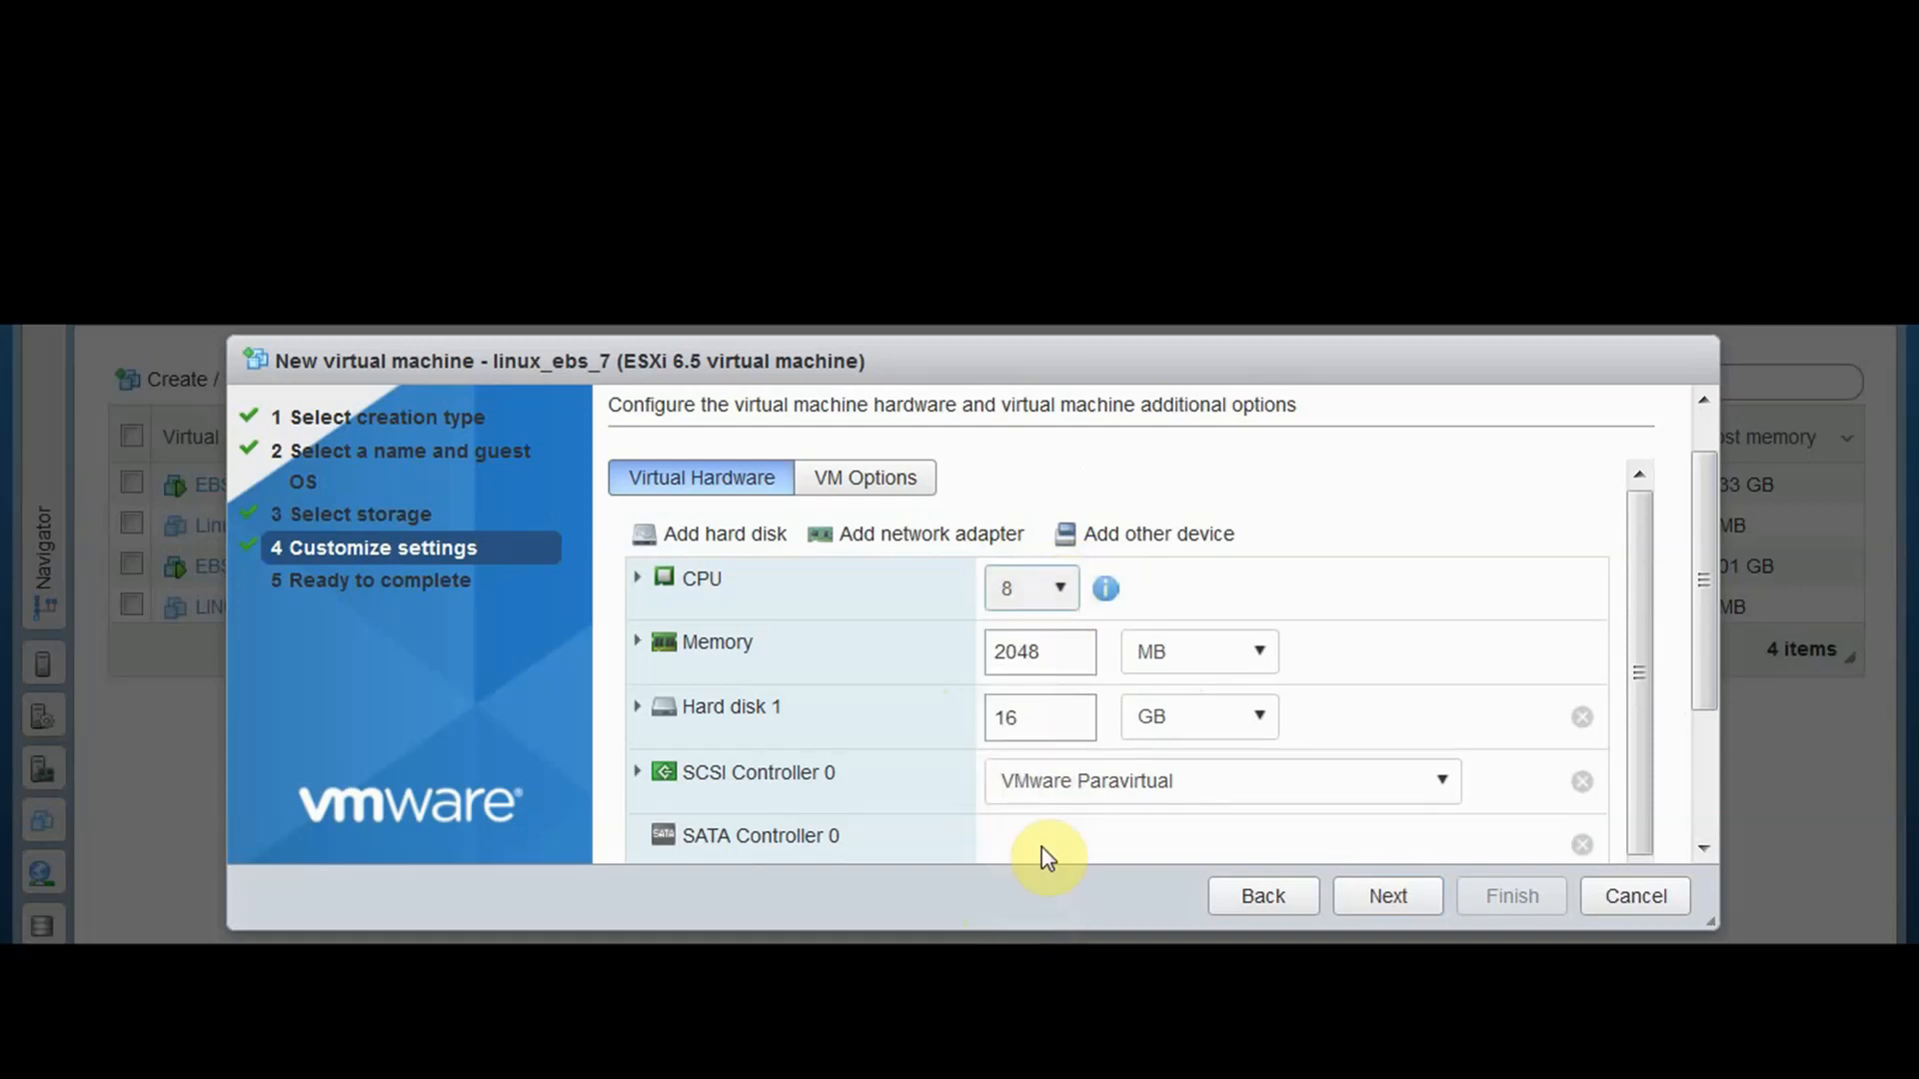
{"action": "left_click_drag", "start_coordinate": [1087, 642], "coordinate": [990, 641]}
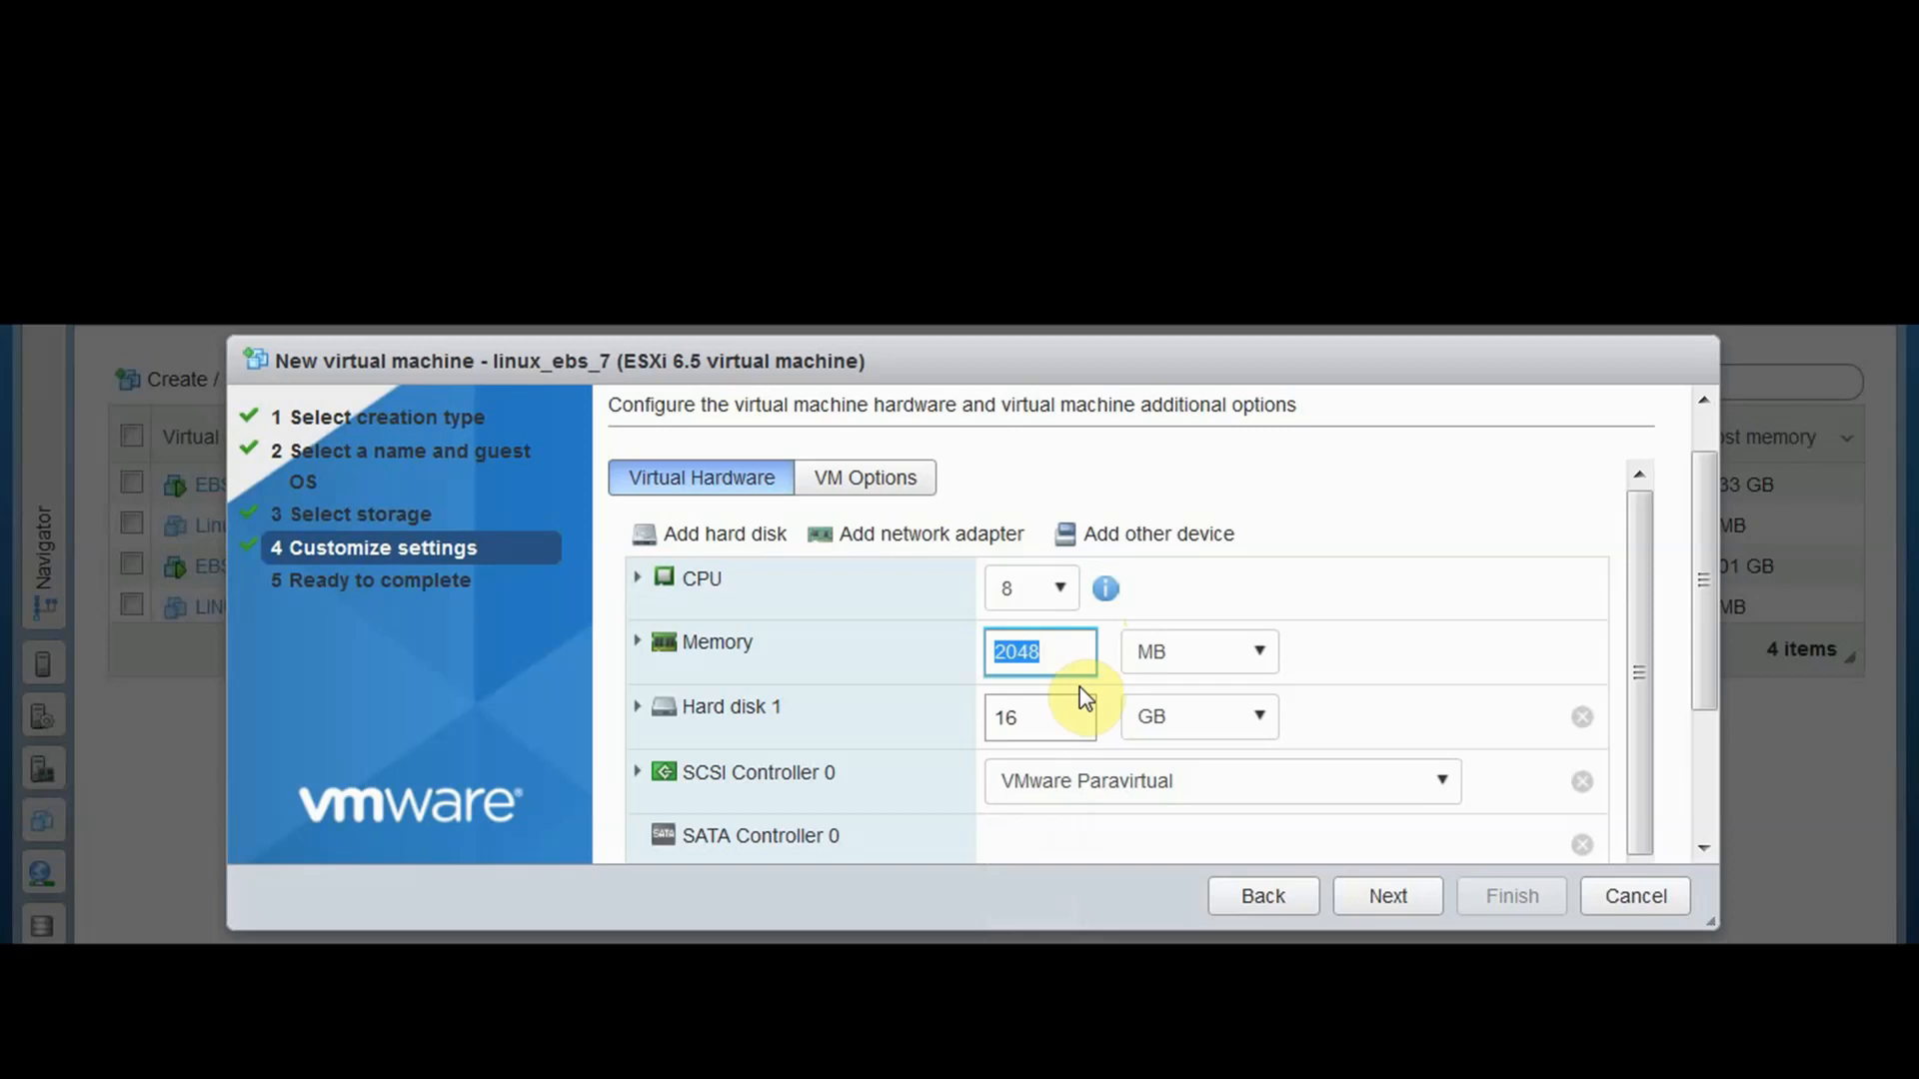
{"action": "left_click", "coordinate": [1162, 659]}
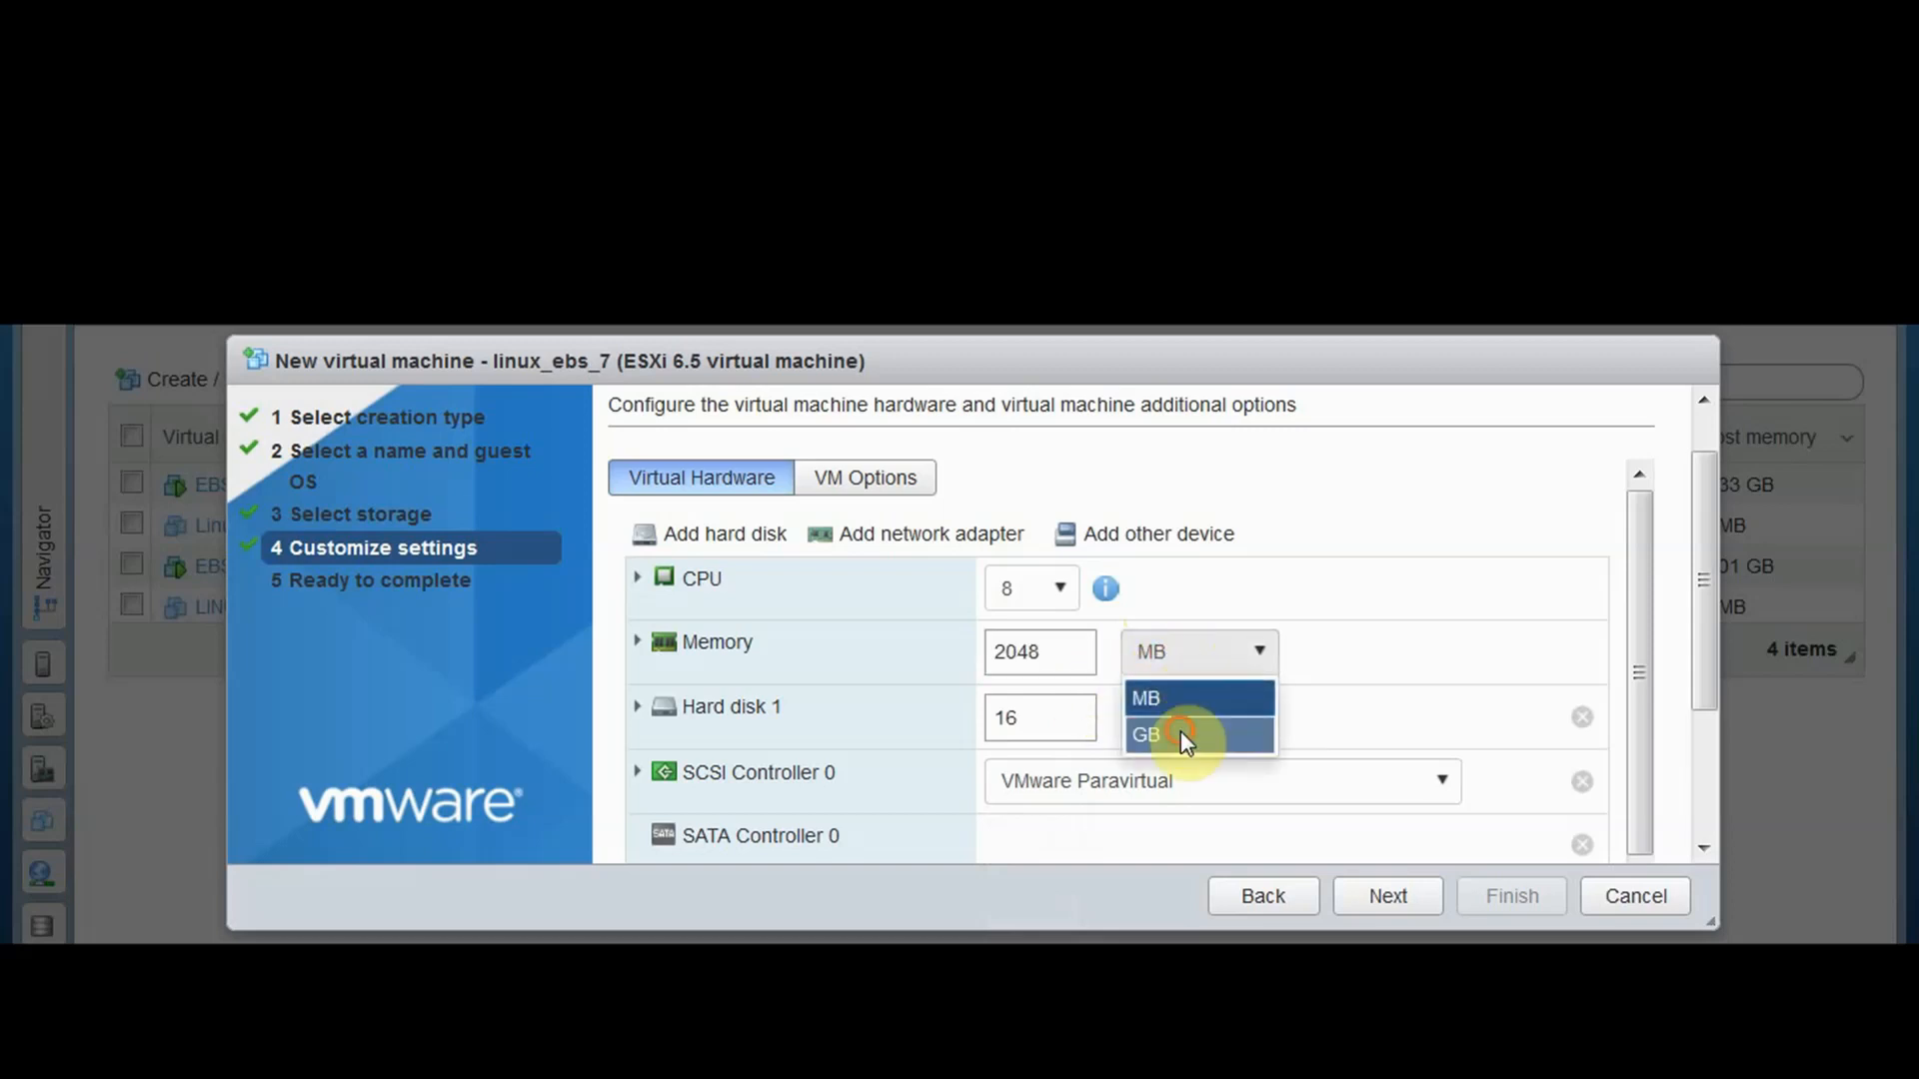
{"action": "left_click", "coordinate": [1179, 734]}
{"action": "left_click_drag", "start_coordinate": [1050, 645], "coordinate": [951, 642]}
{"action": "type", "text": "8"}
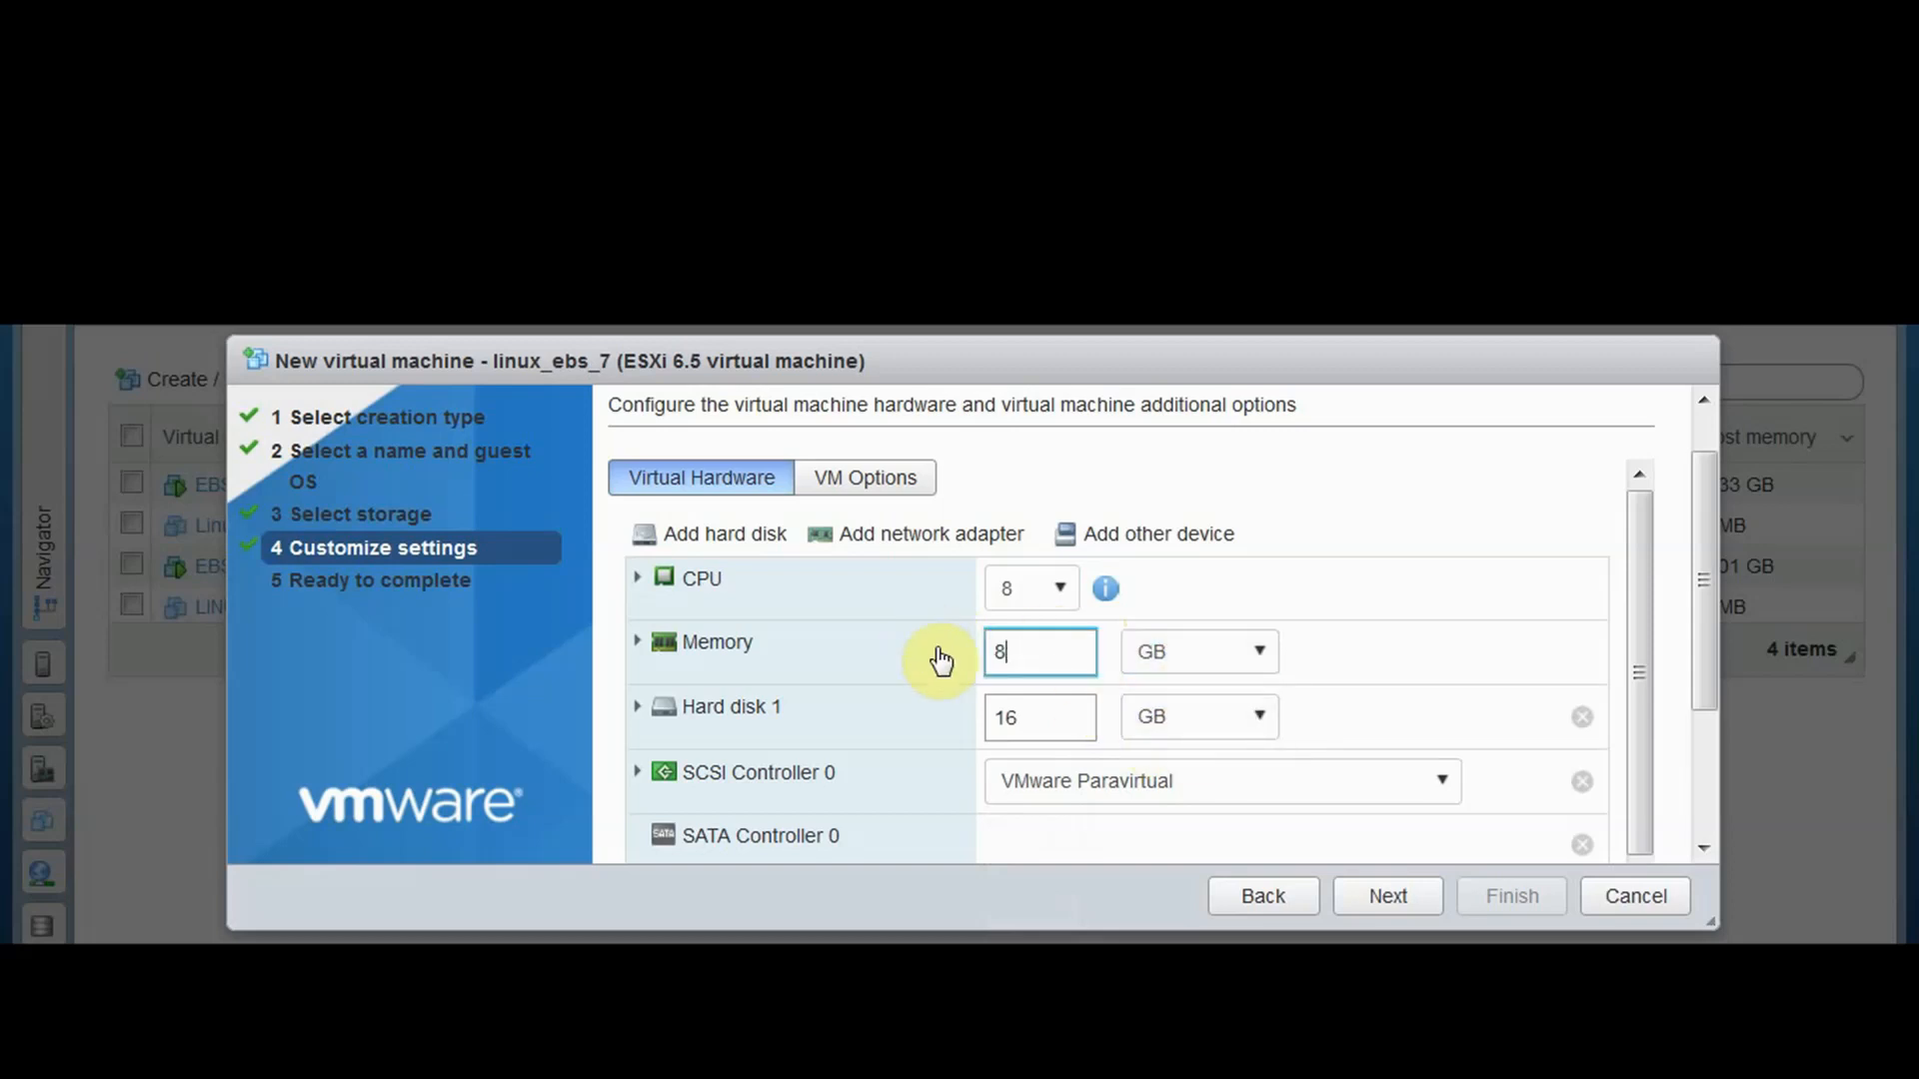
Set the hard disk to 500 GB and the USB controller to USB 3.0
{"action": "left_click", "coordinate": [1052, 718]}
{"action": "left_click_drag", "start_coordinate": [1067, 719], "coordinate": [887, 720]}
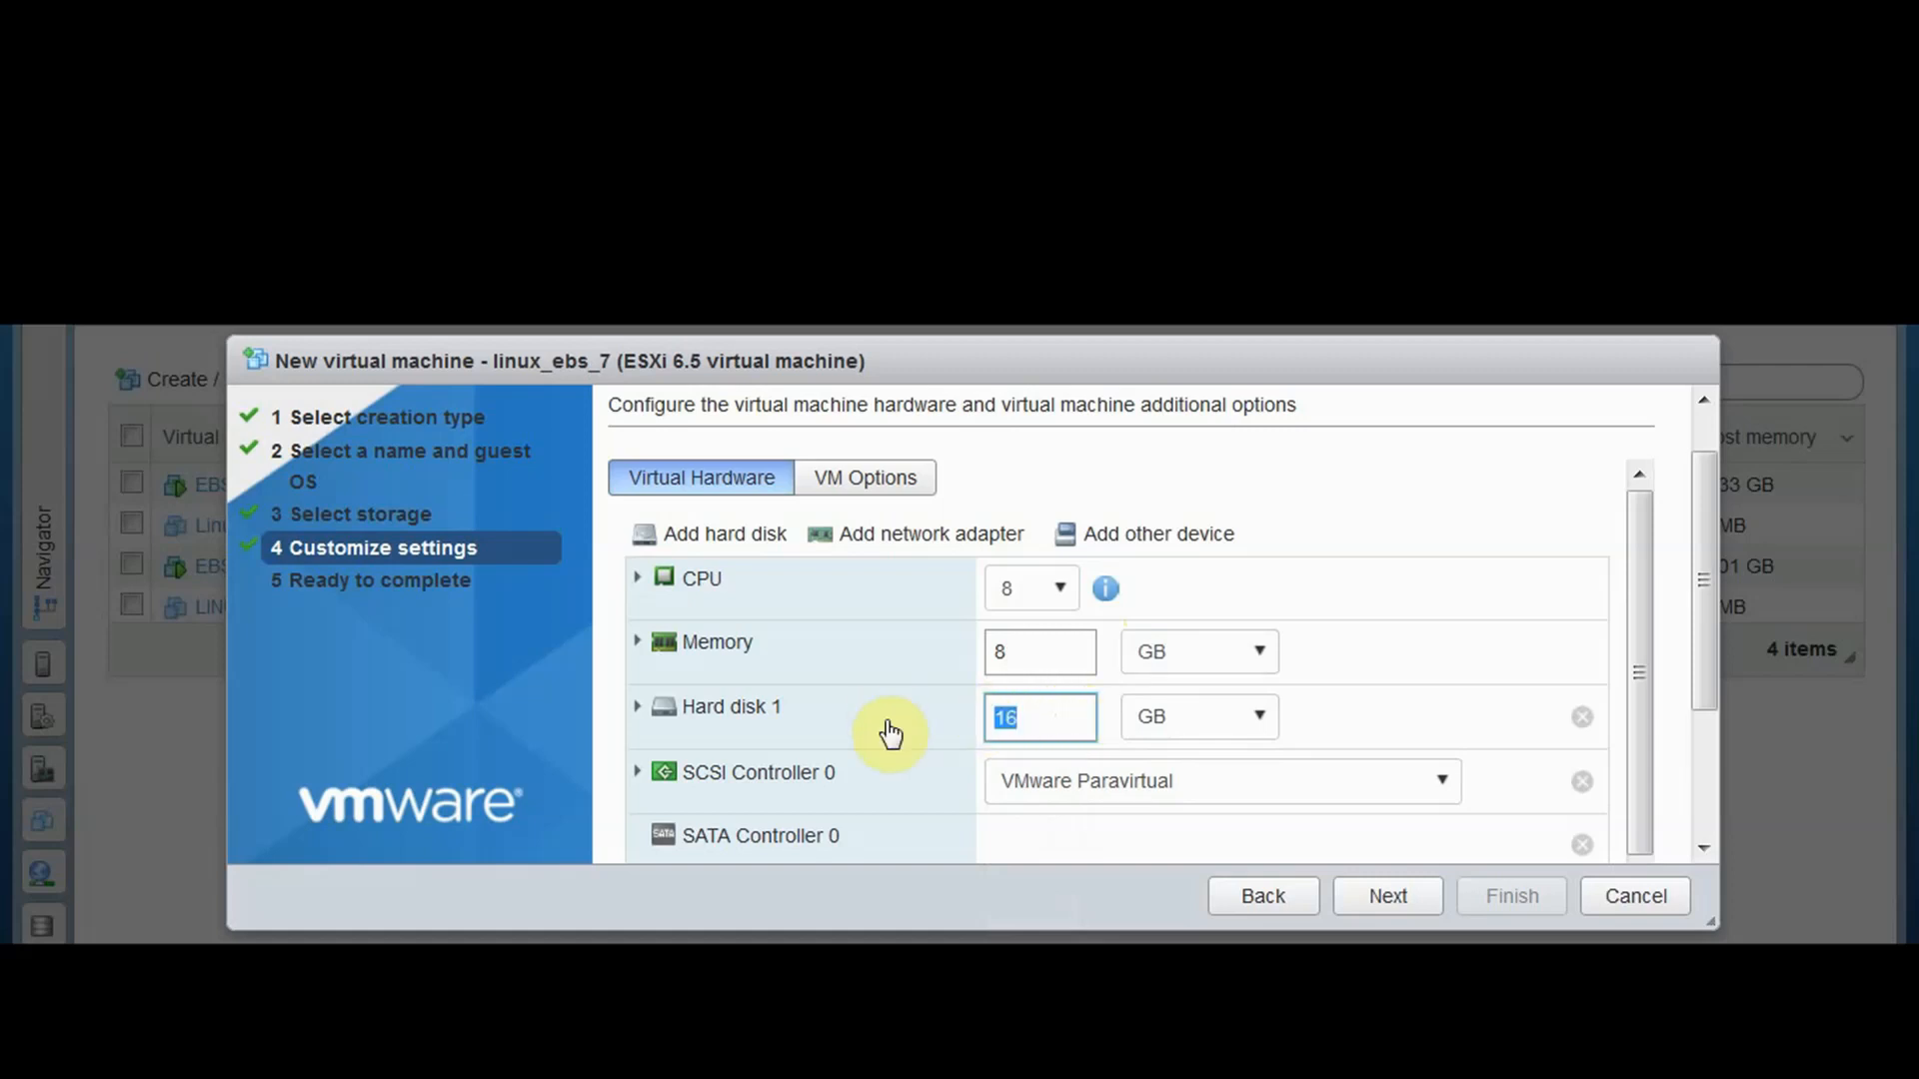
{"action": "type", "text": "500"}
{"action": "left_click_drag", "start_coordinate": [1639, 584], "coordinate": [1636, 677]}
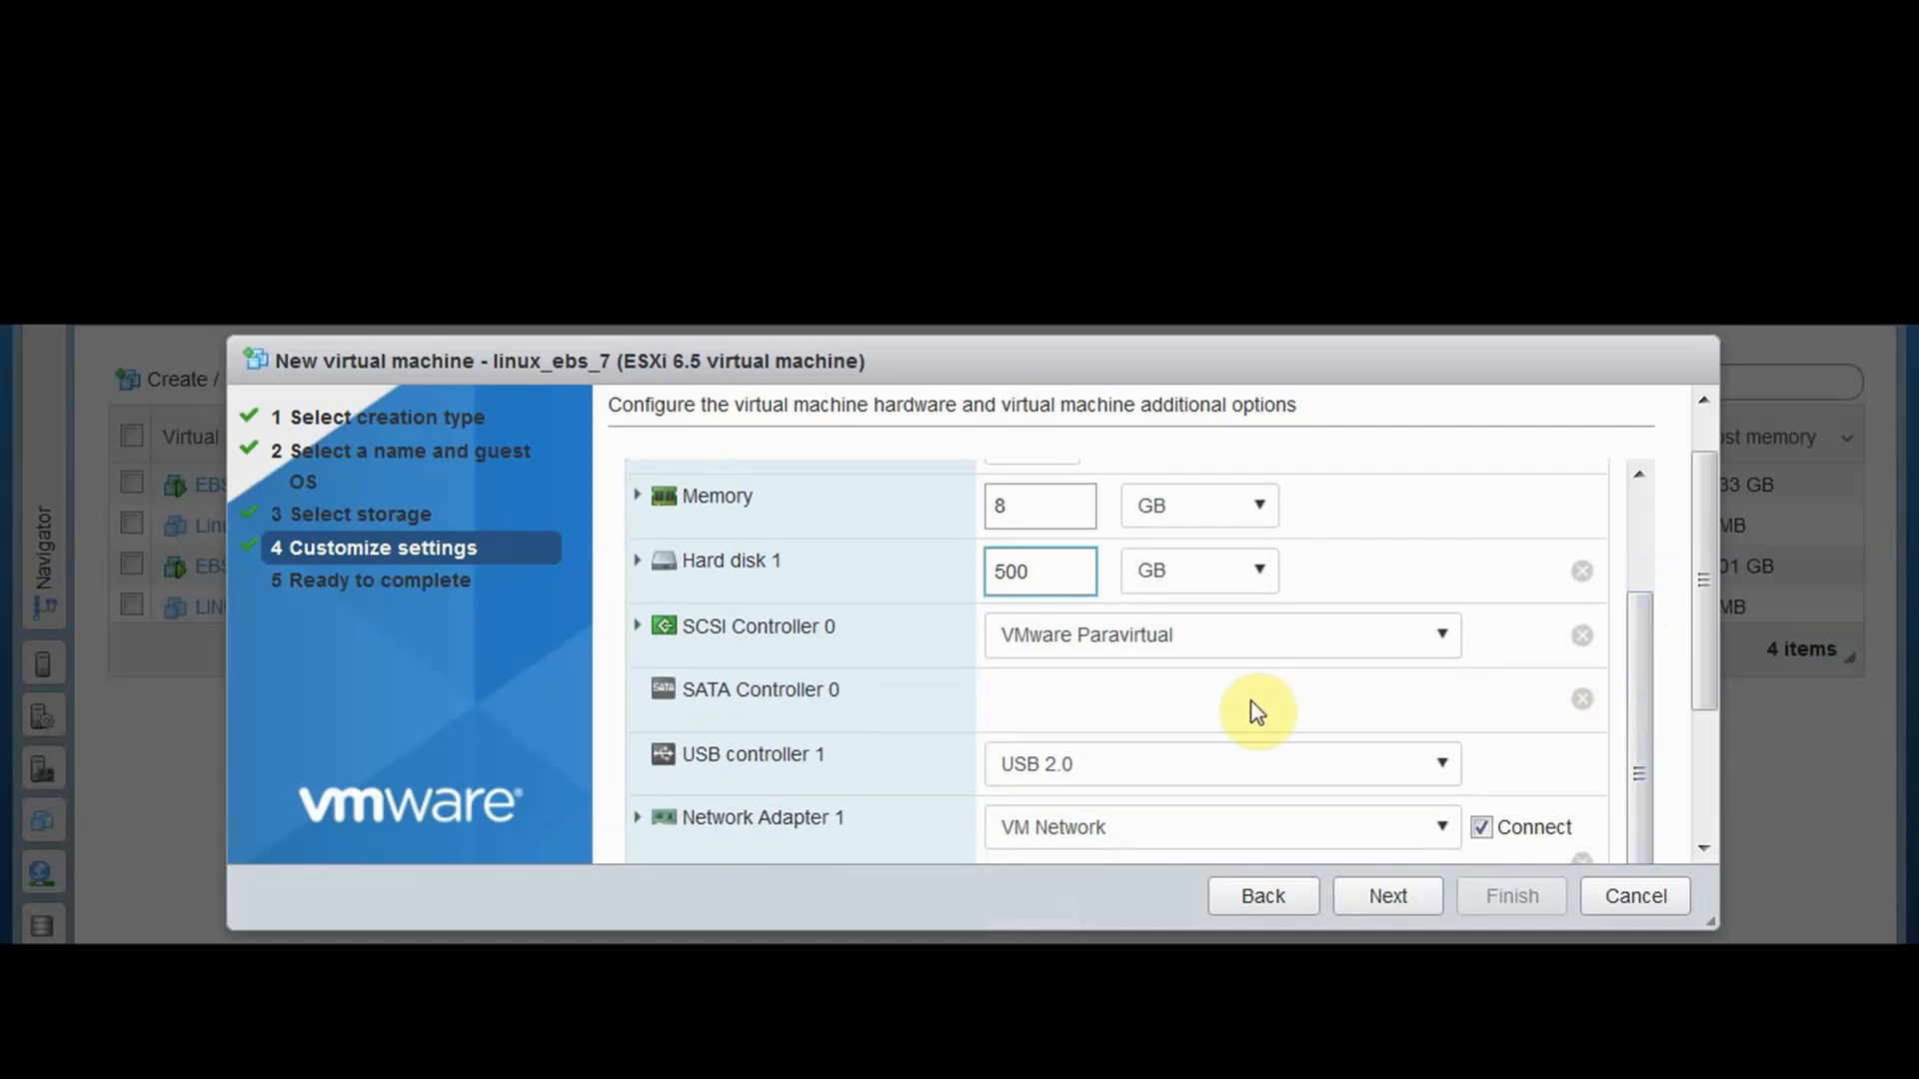
{"action": "left_click", "coordinate": [1432, 763]}
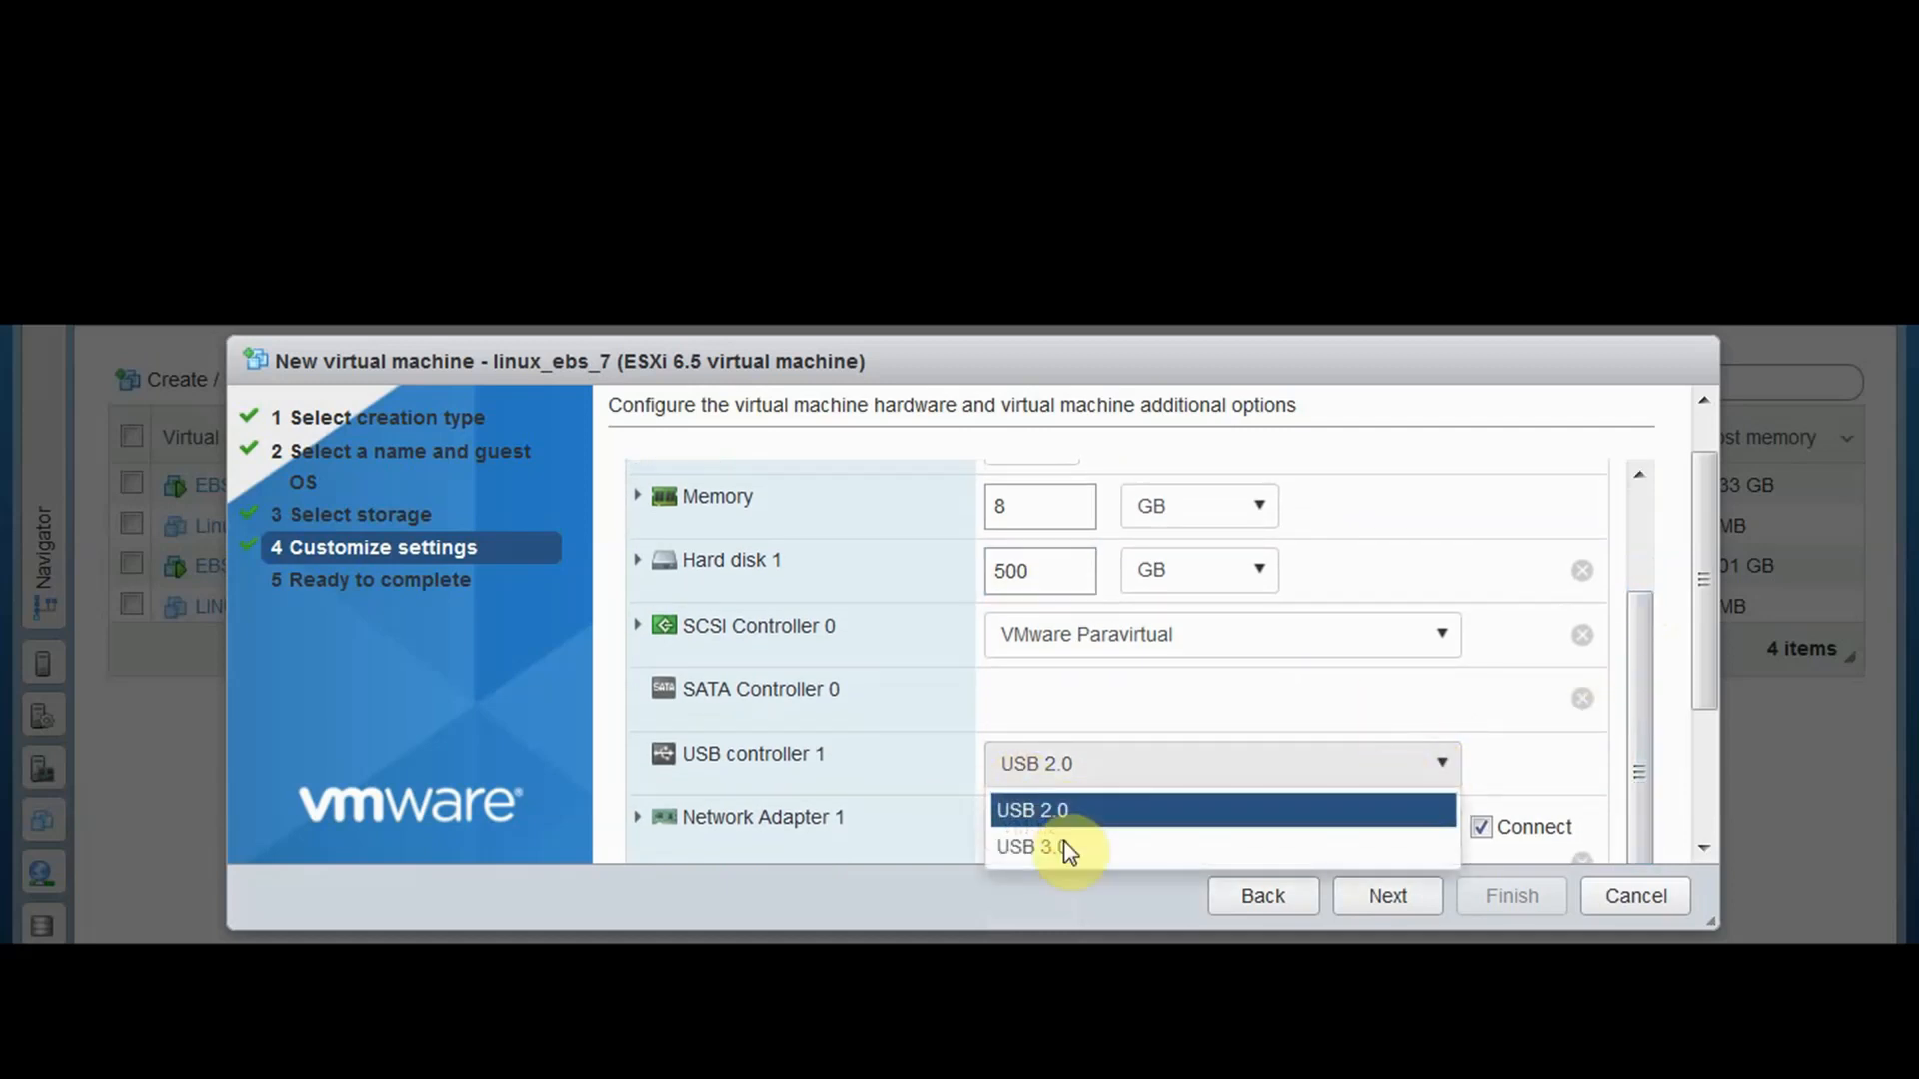
{"action": "left_click", "coordinate": [1261, 845]}
{"action": "left_click_drag", "start_coordinate": [1655, 614], "coordinate": [1634, 554]}
{"action": "left_click", "coordinate": [1401, 896]}
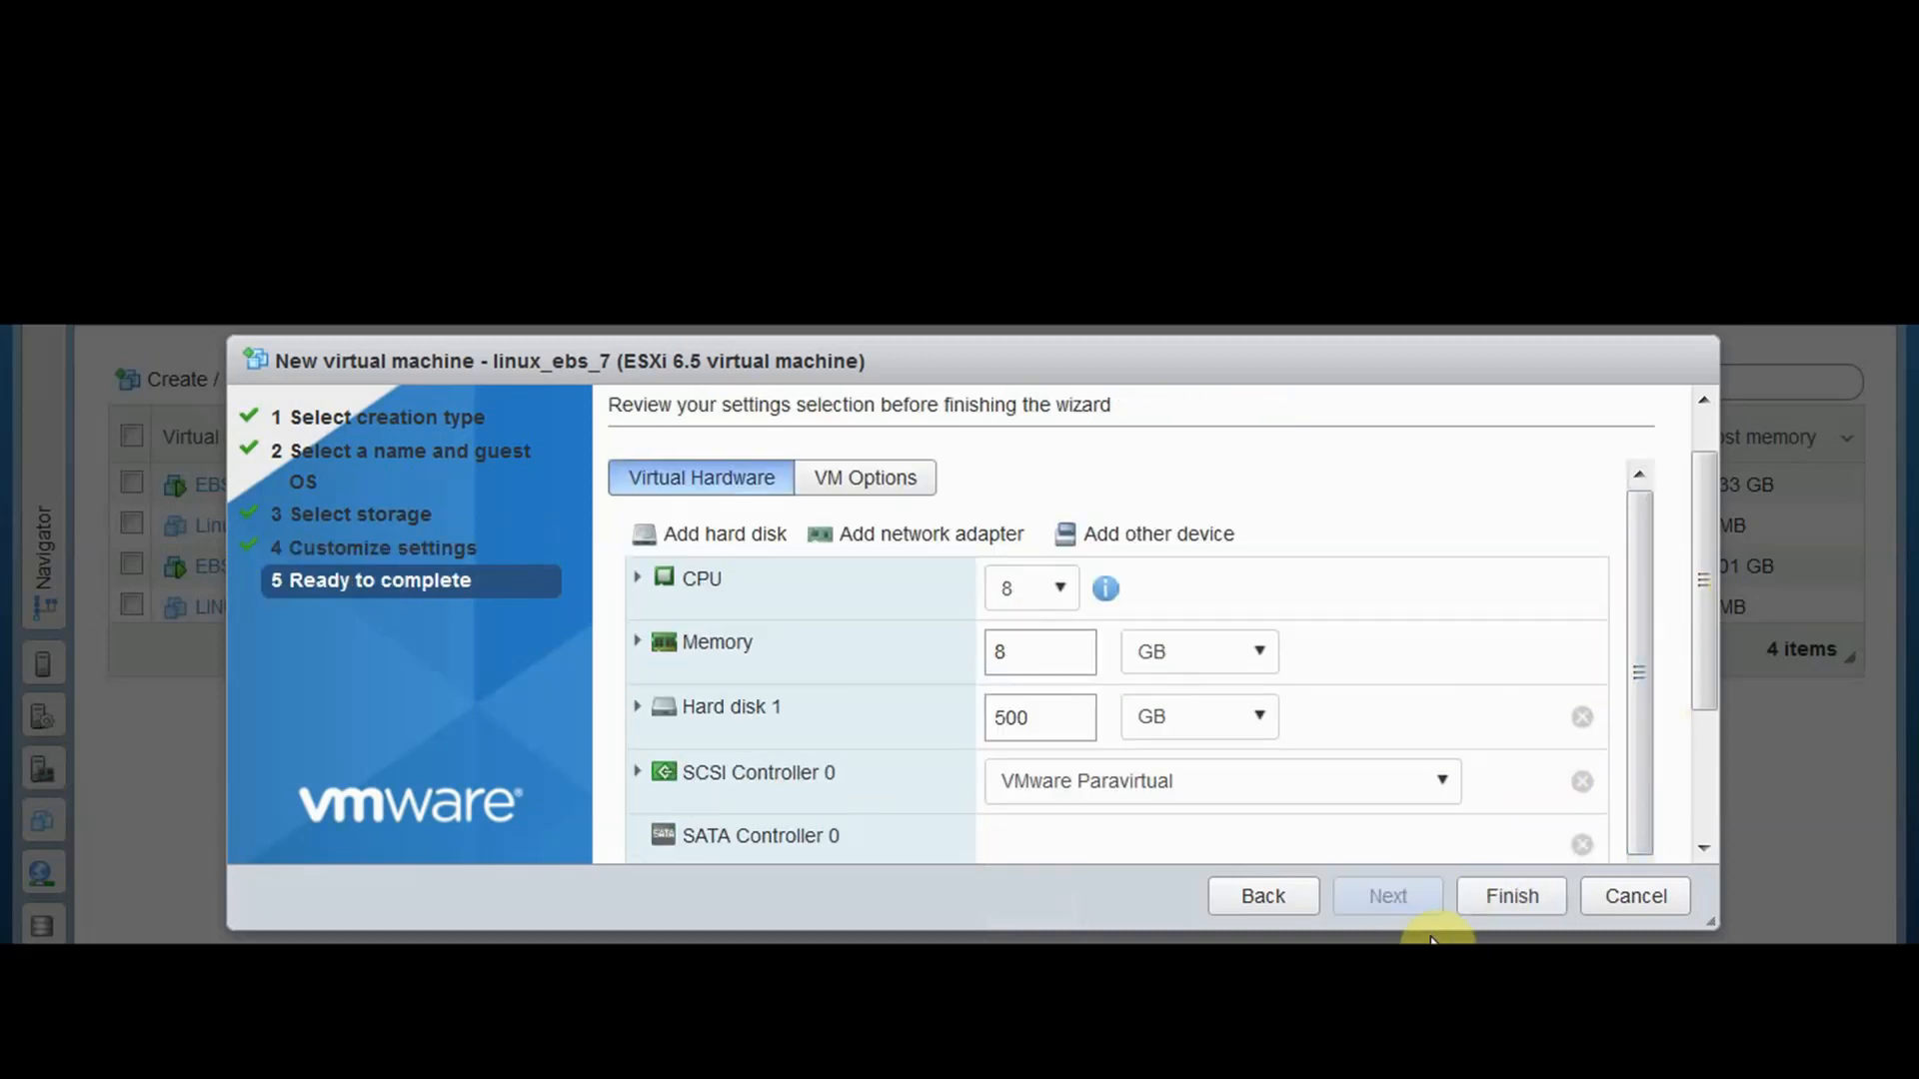
Finish the wizard and open linux_ebs_7's details showing 8 CPUs, 8 GB memory, 500 GB disk
{"action": "scroll", "coordinate": [1239, 768], "scroll_direction": "down", "scroll_amount": 8}
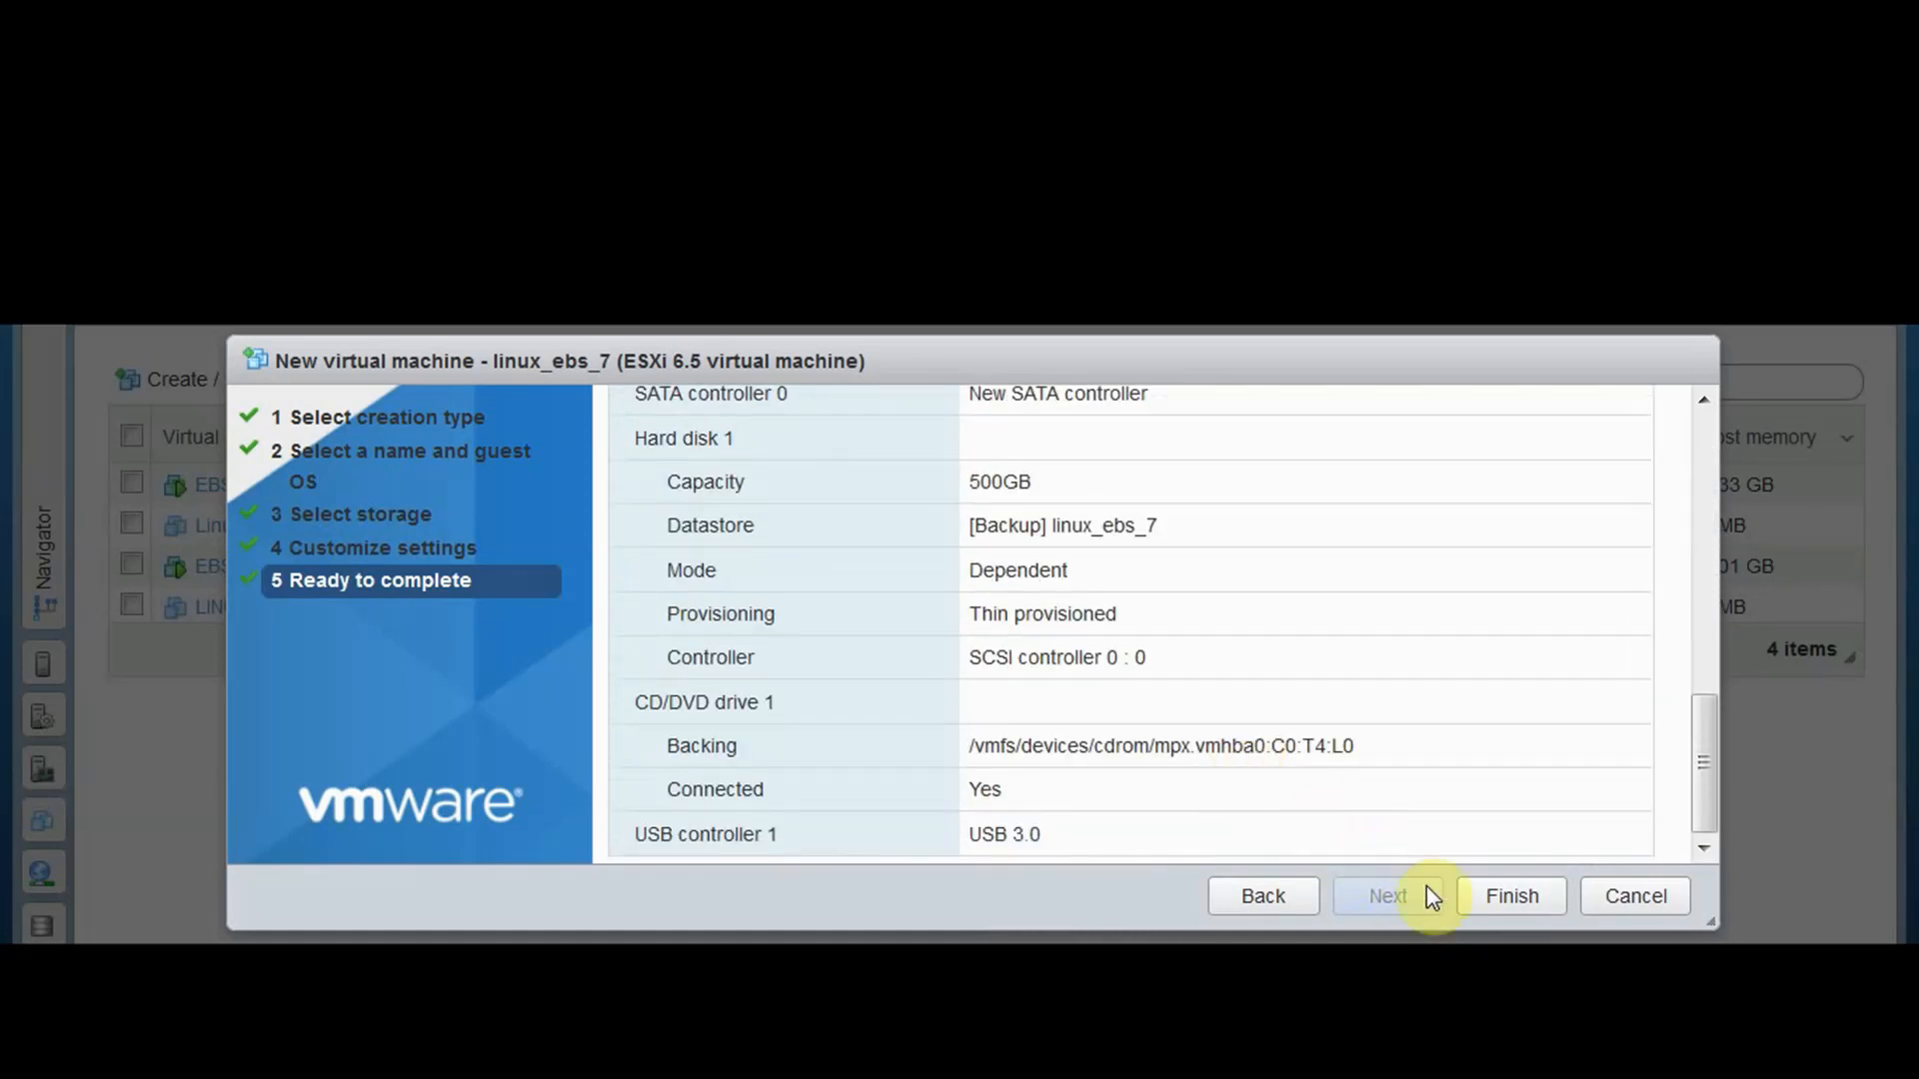
{"action": "left_click", "coordinate": [1513, 897]}
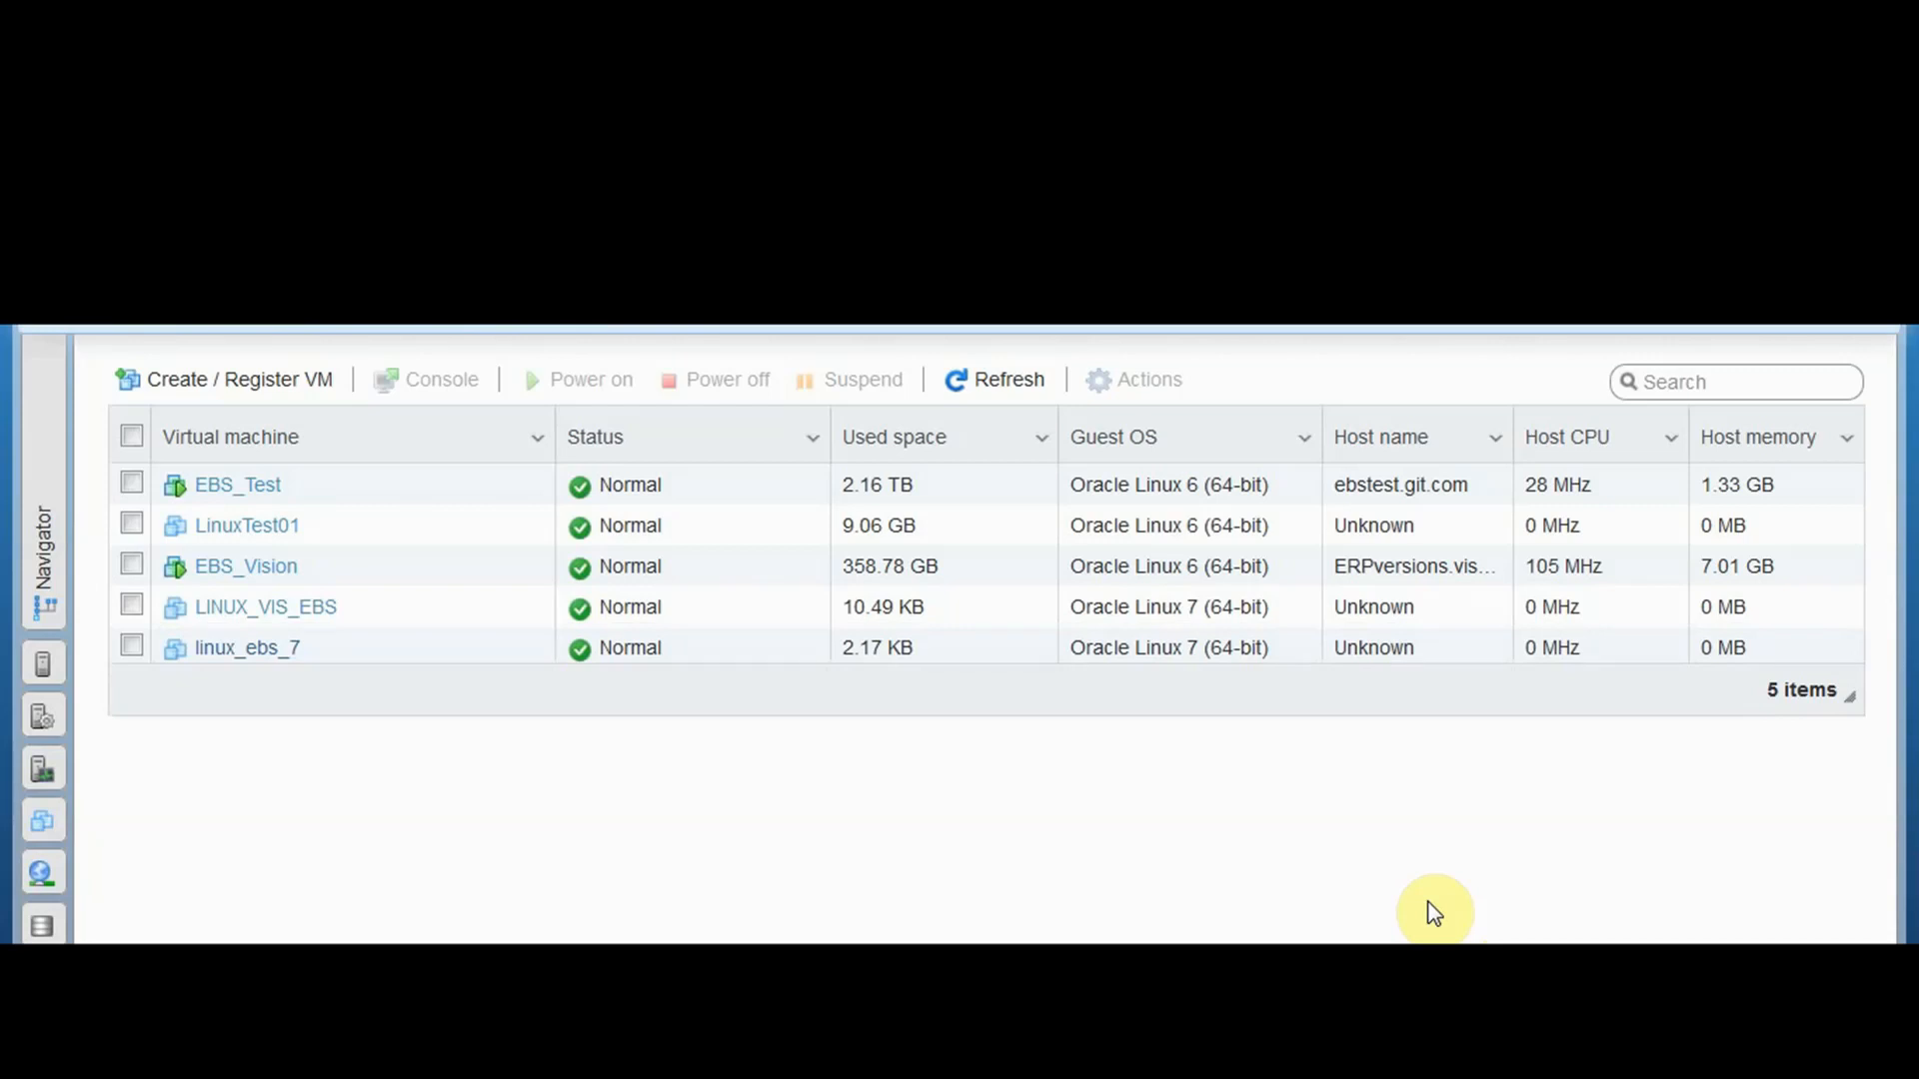
{"action": "left_click", "coordinate": [255, 651]}
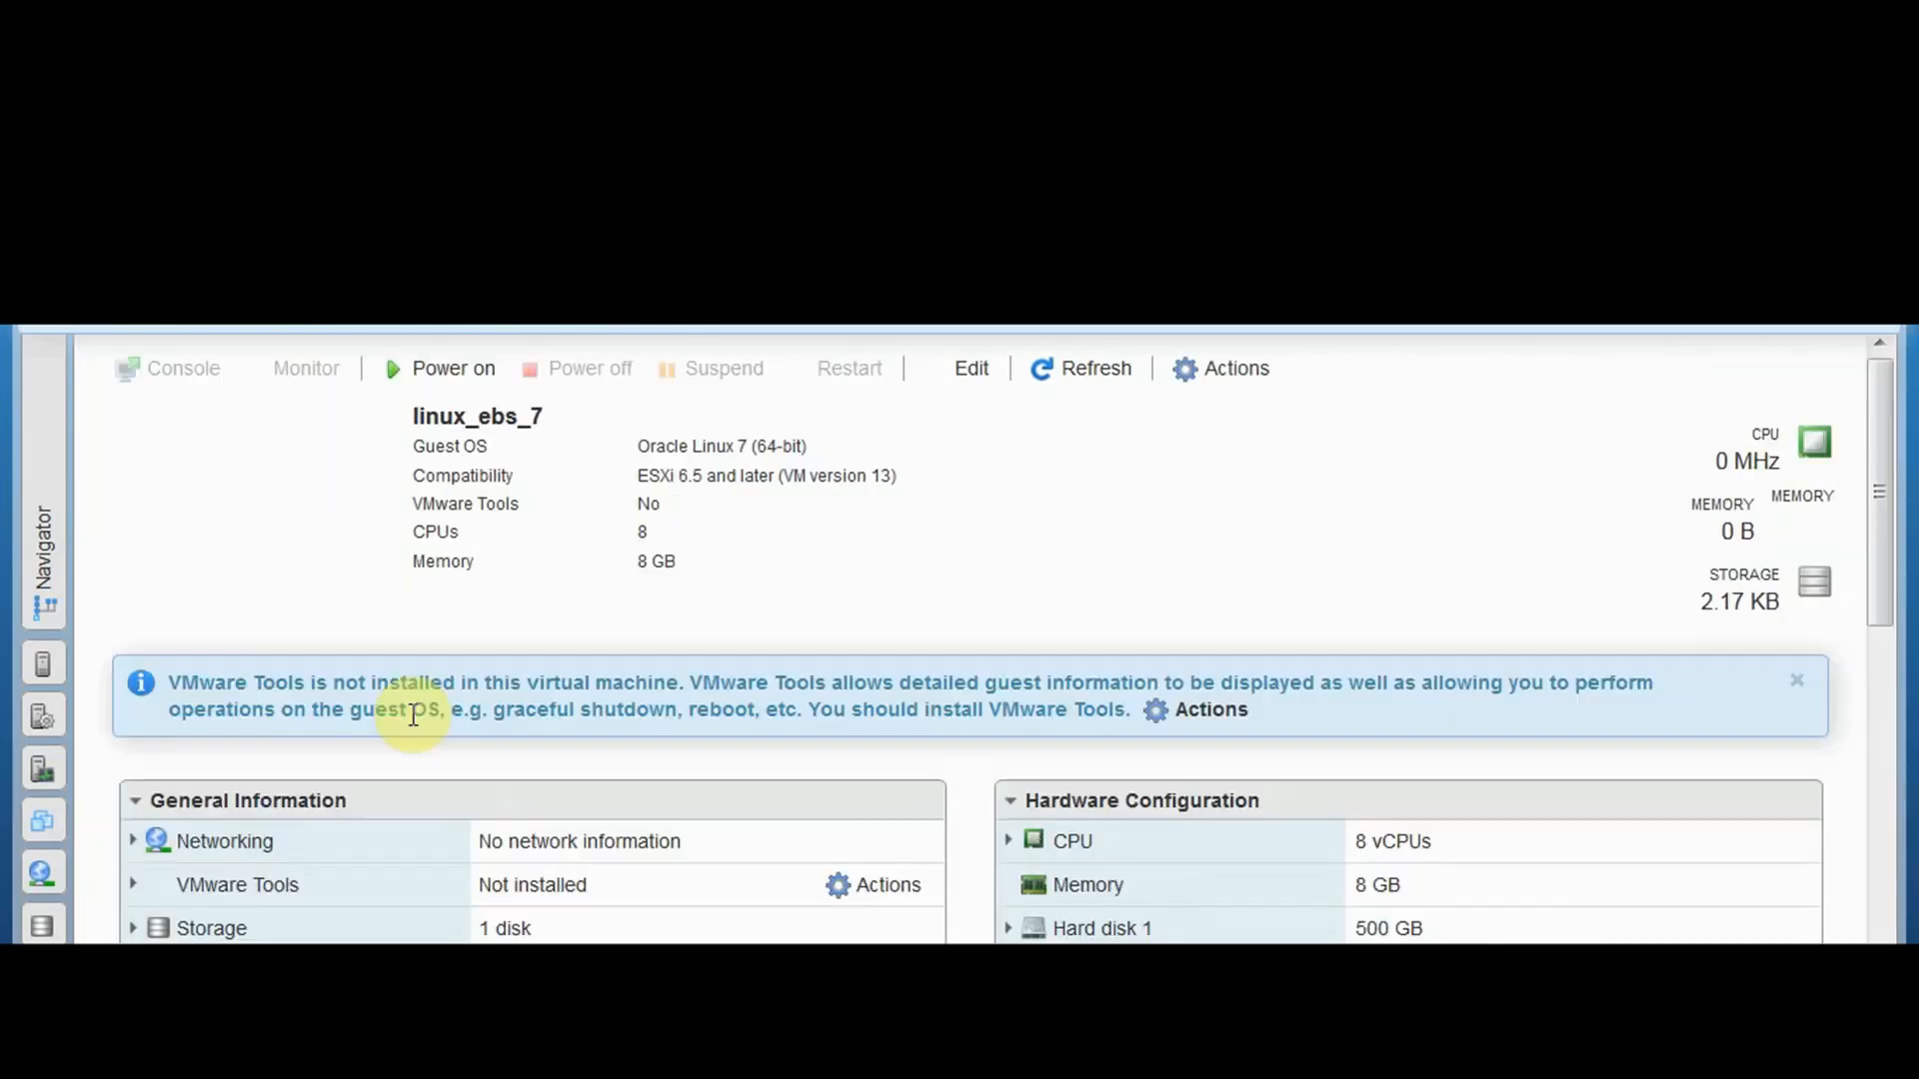
{"action": "scroll", "coordinate": [1467, 635], "scroll_direction": "down", "scroll_amount": 4}
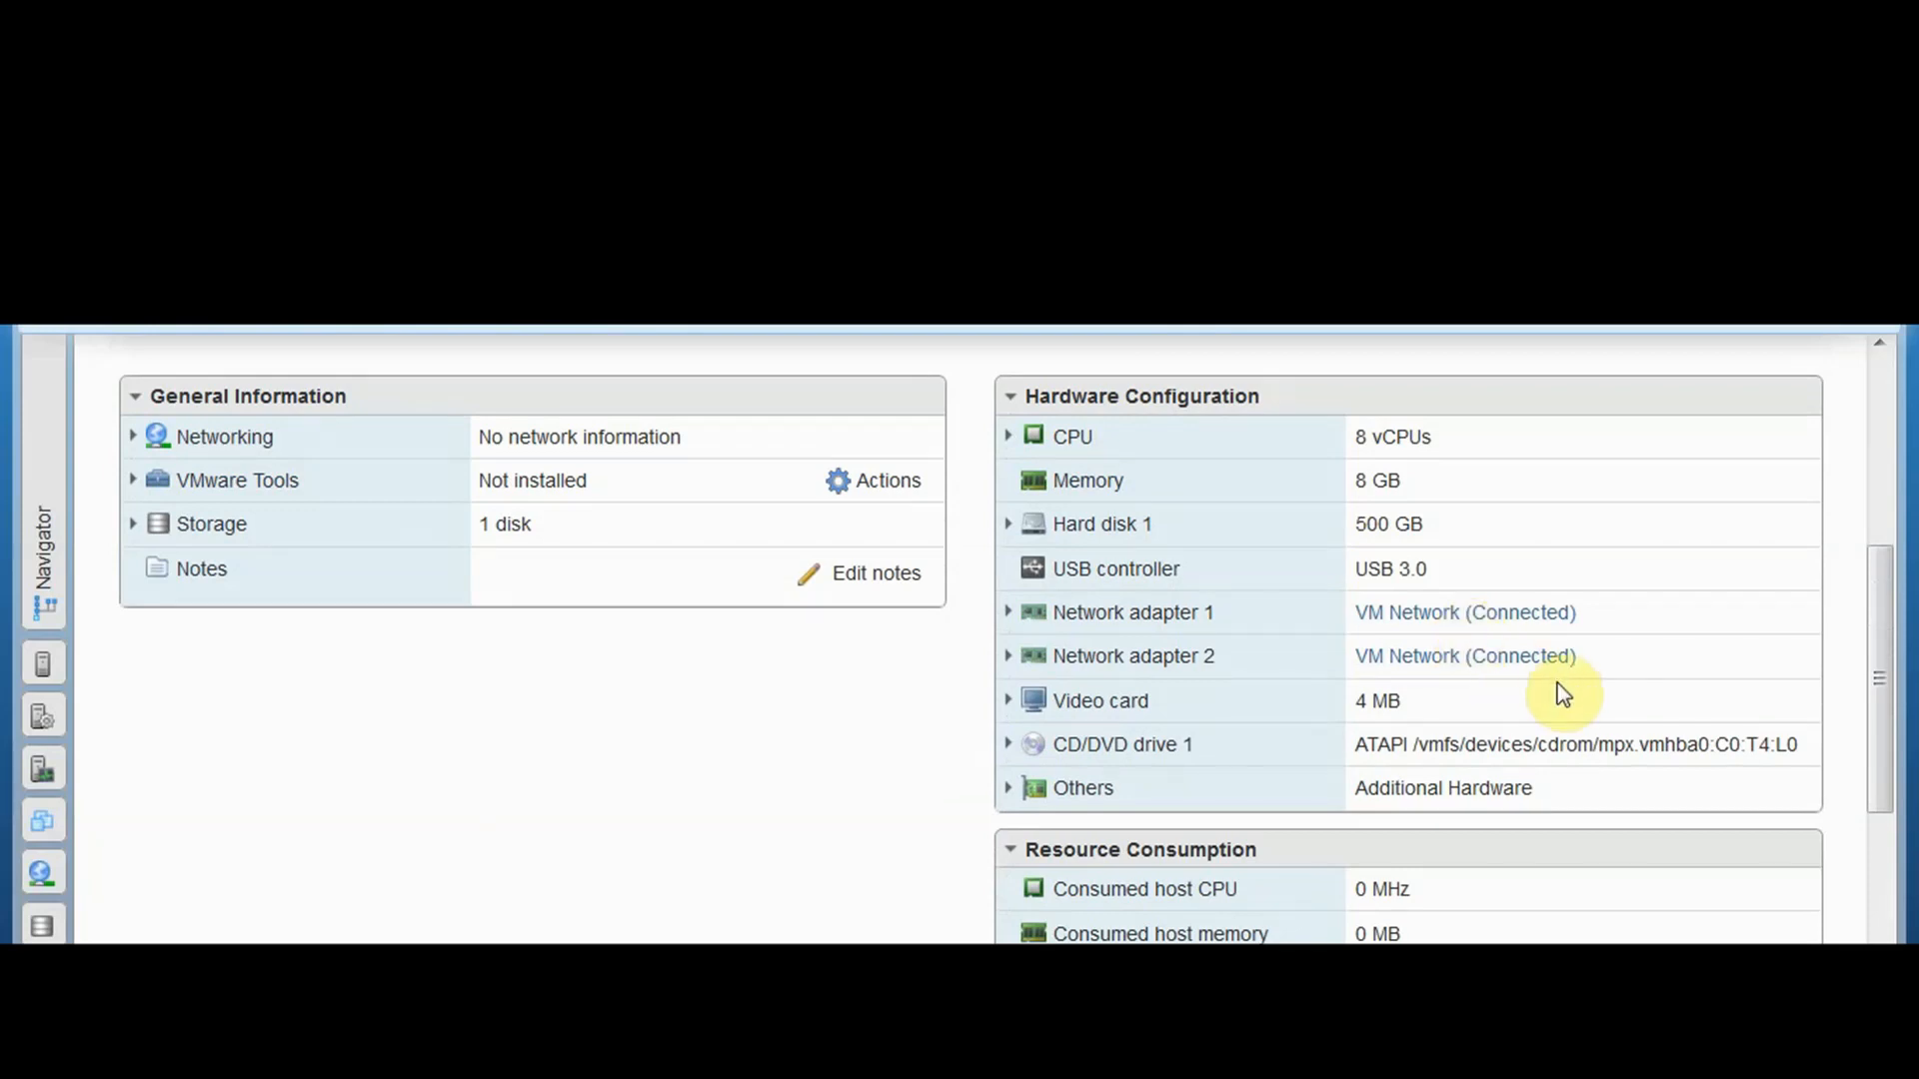
{"action": "scroll", "coordinate": [1562, 690], "scroll_direction": "up", "scroll_amount": 4}
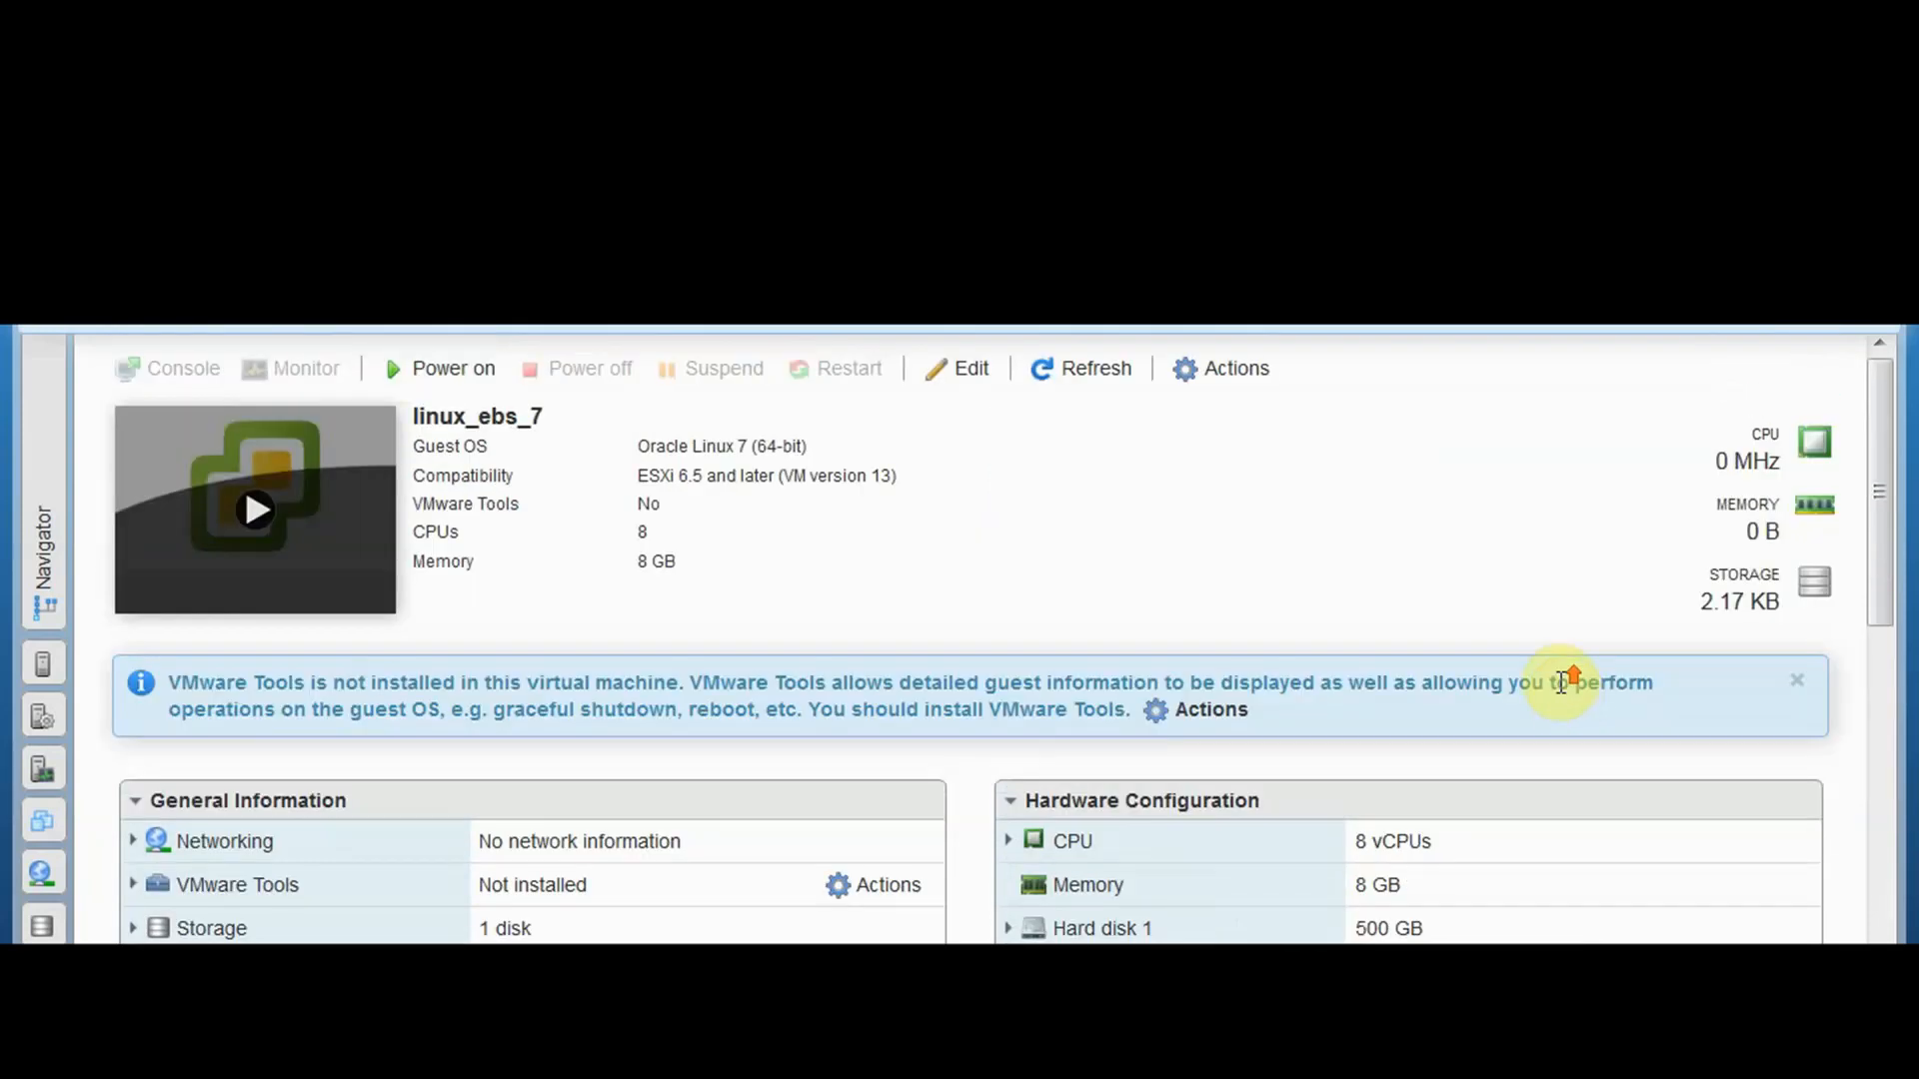
Point CD/DVD Drive 1 at the datastore ISO OLE_7.5.iso in userdata's Software folder
{"action": "left_click", "coordinate": [934, 367]}
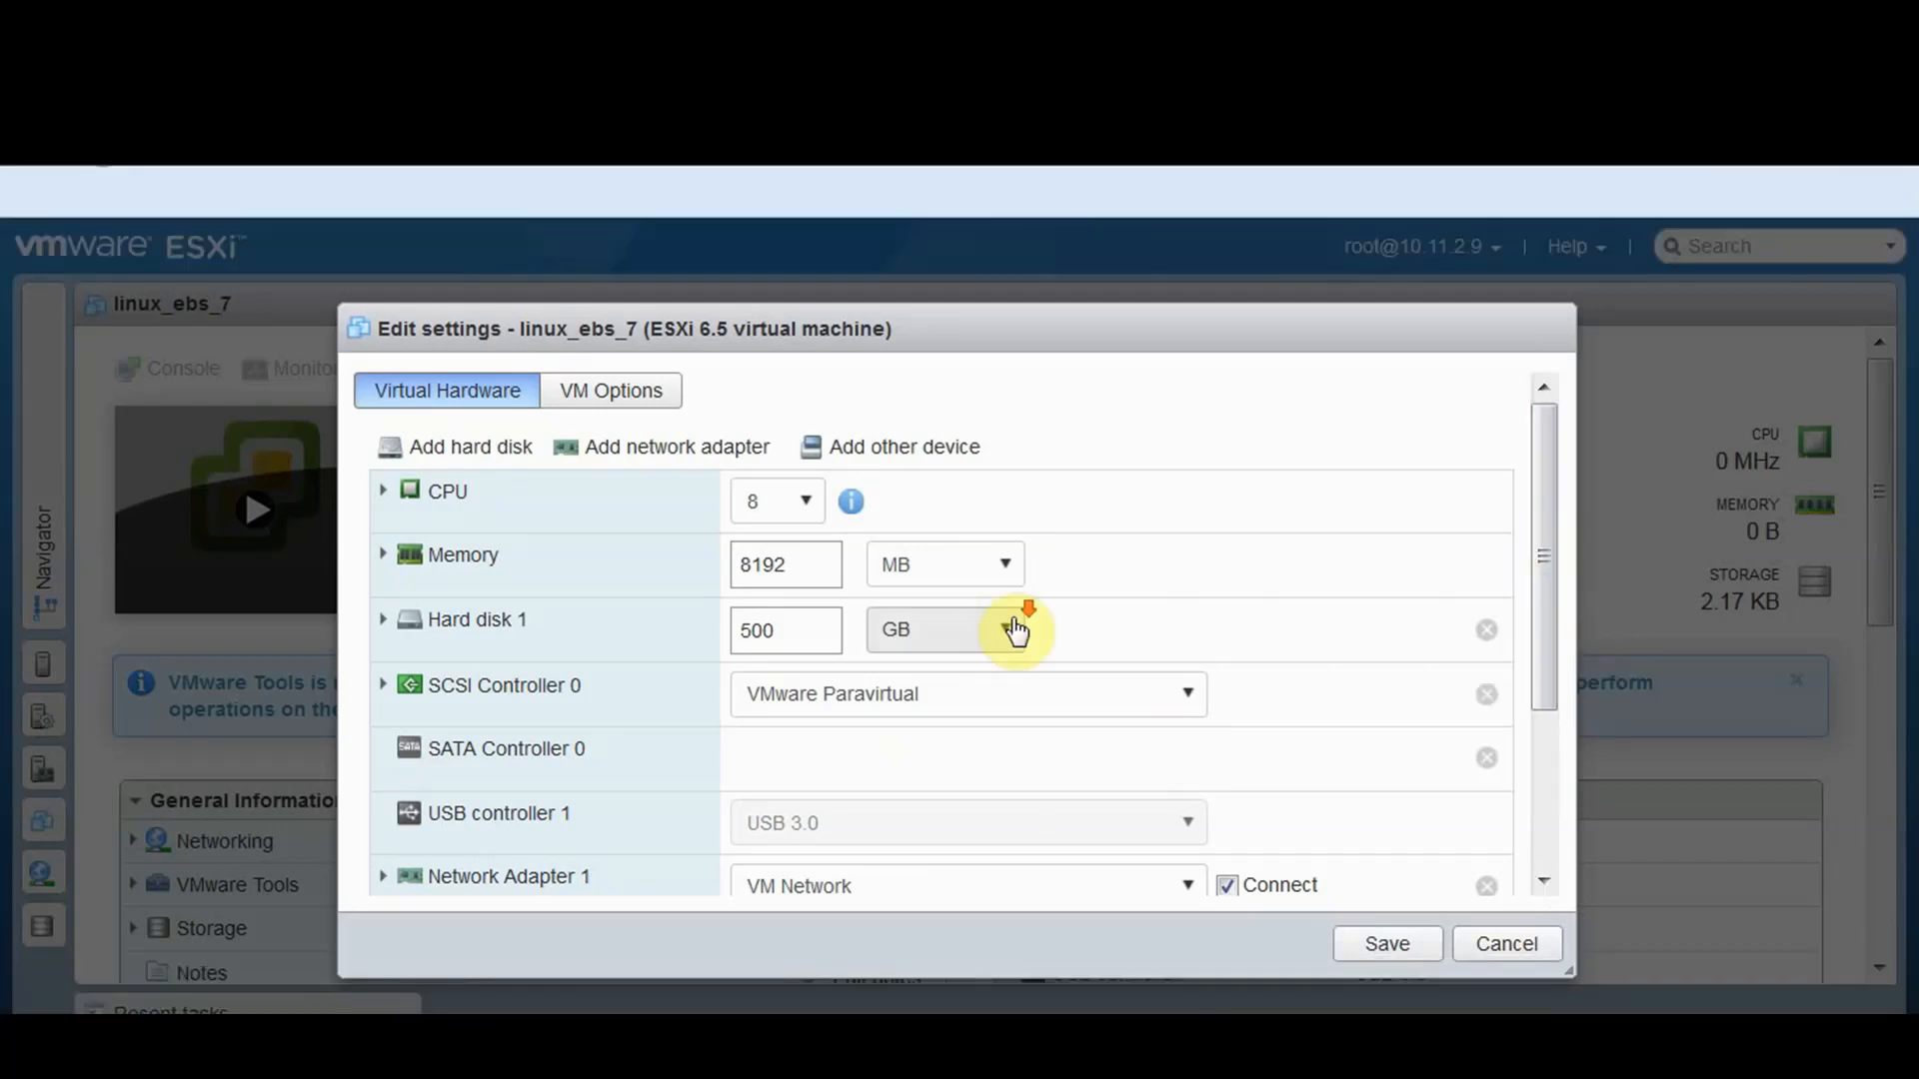
{"action": "scroll", "coordinate": [1010, 628], "scroll_direction": "down", "scroll_amount": 3}
{"action": "left_click", "coordinate": [1060, 798]}
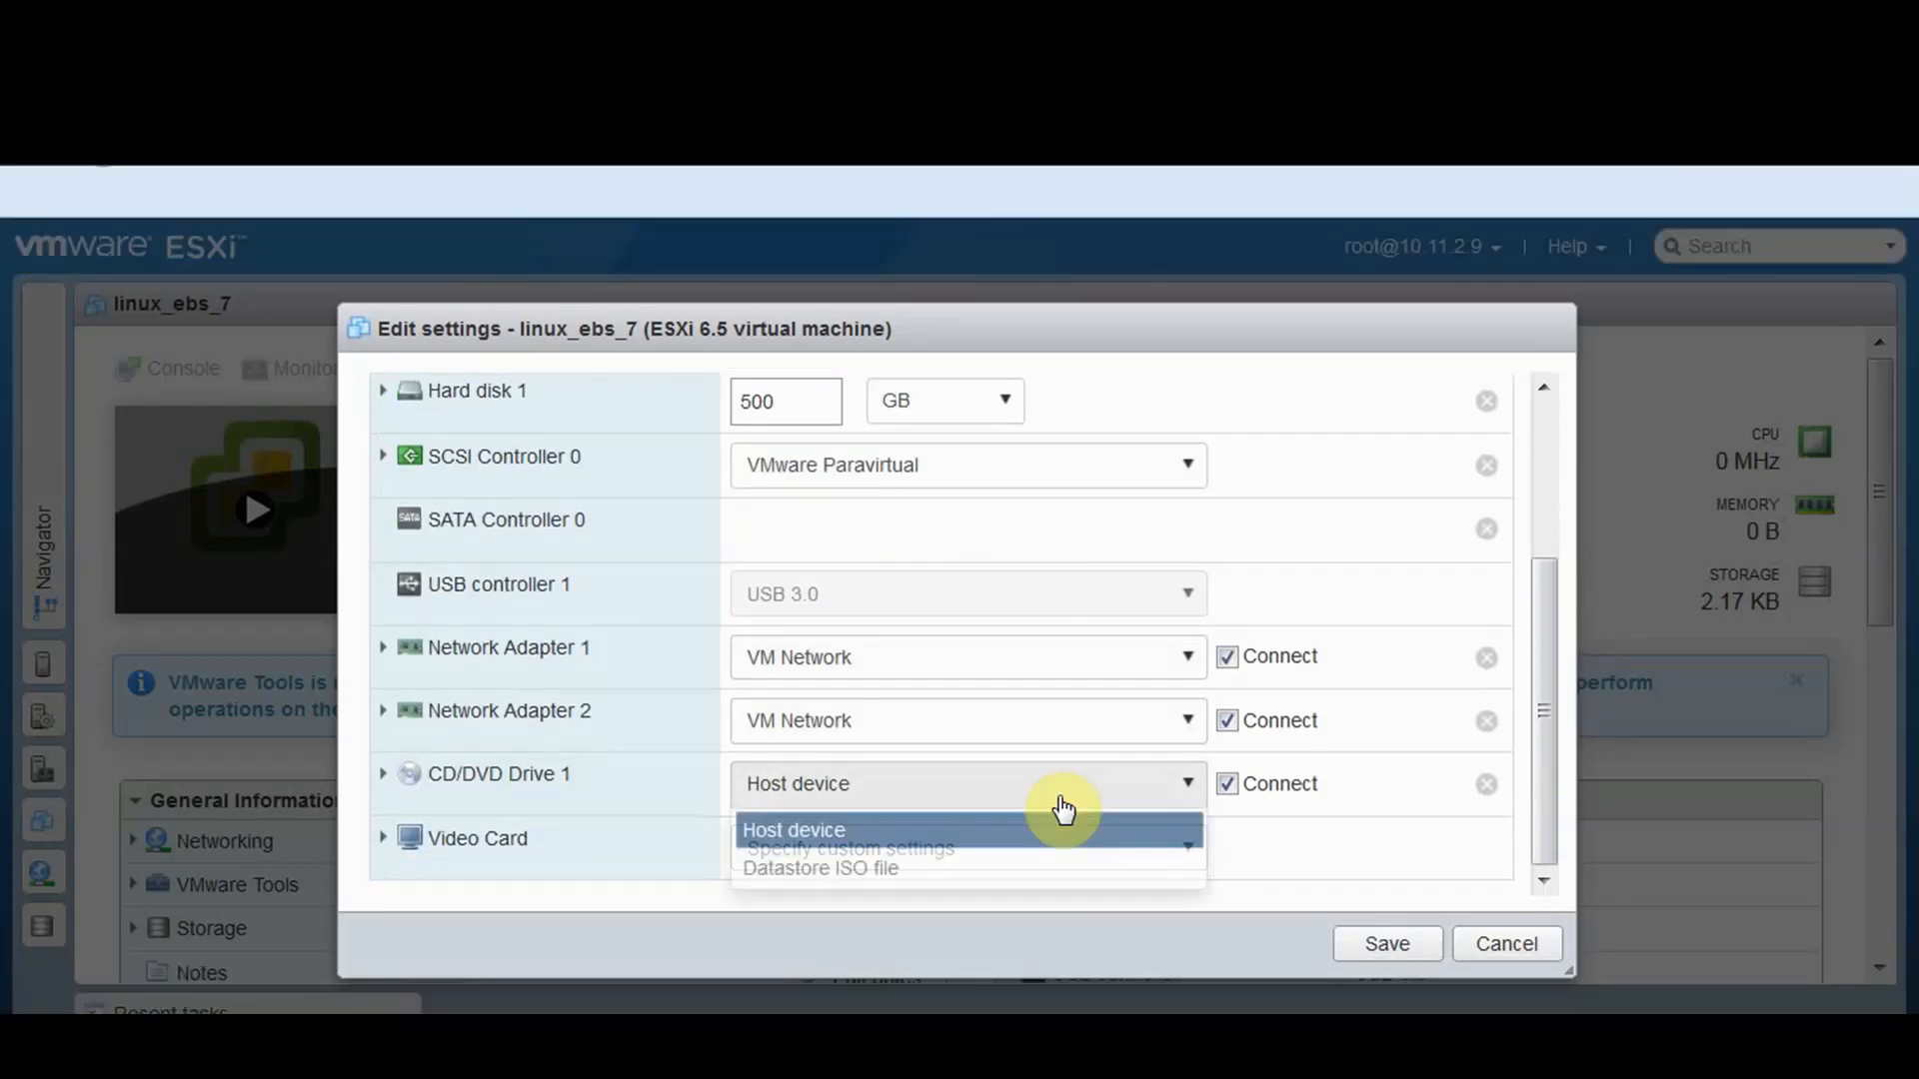
{"action": "left_click", "coordinate": [949, 871]}
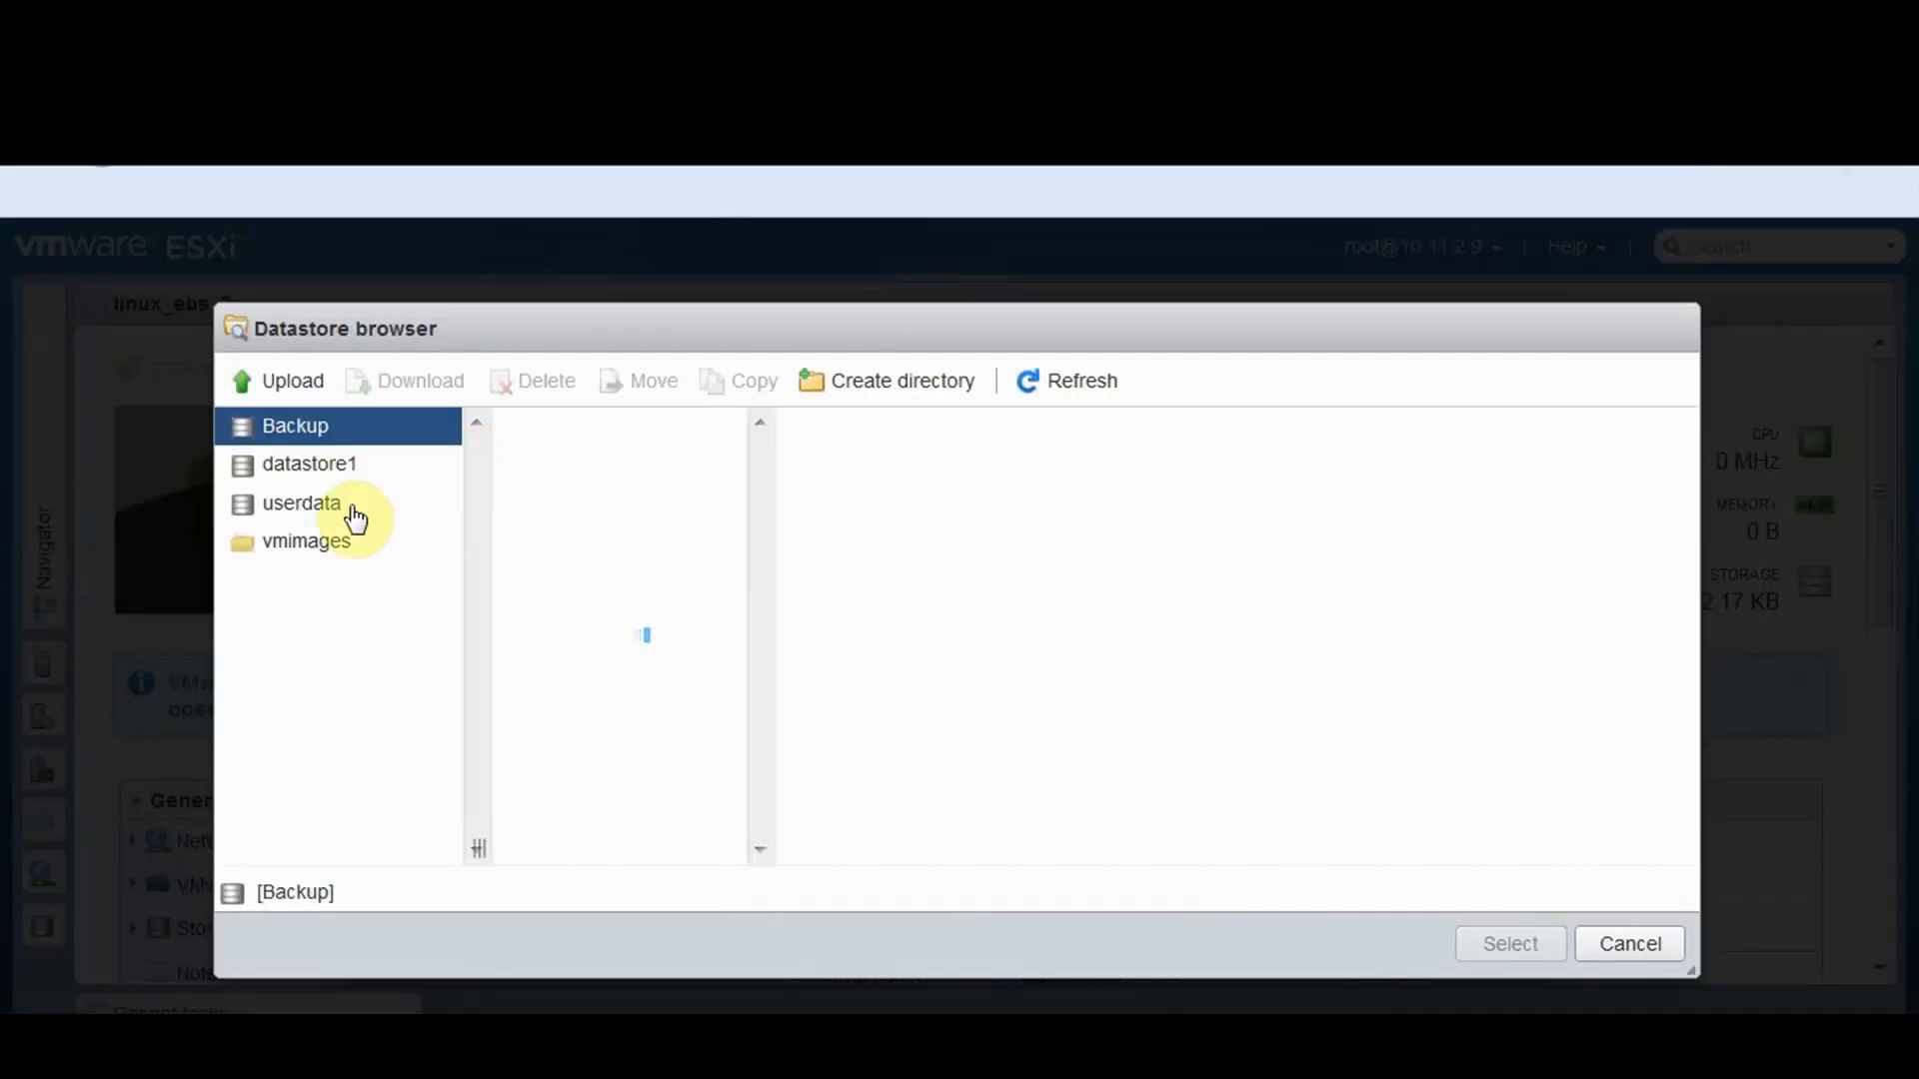
{"action": "left_click", "coordinate": [351, 513]}
{"action": "left_click", "coordinate": [589, 579]}
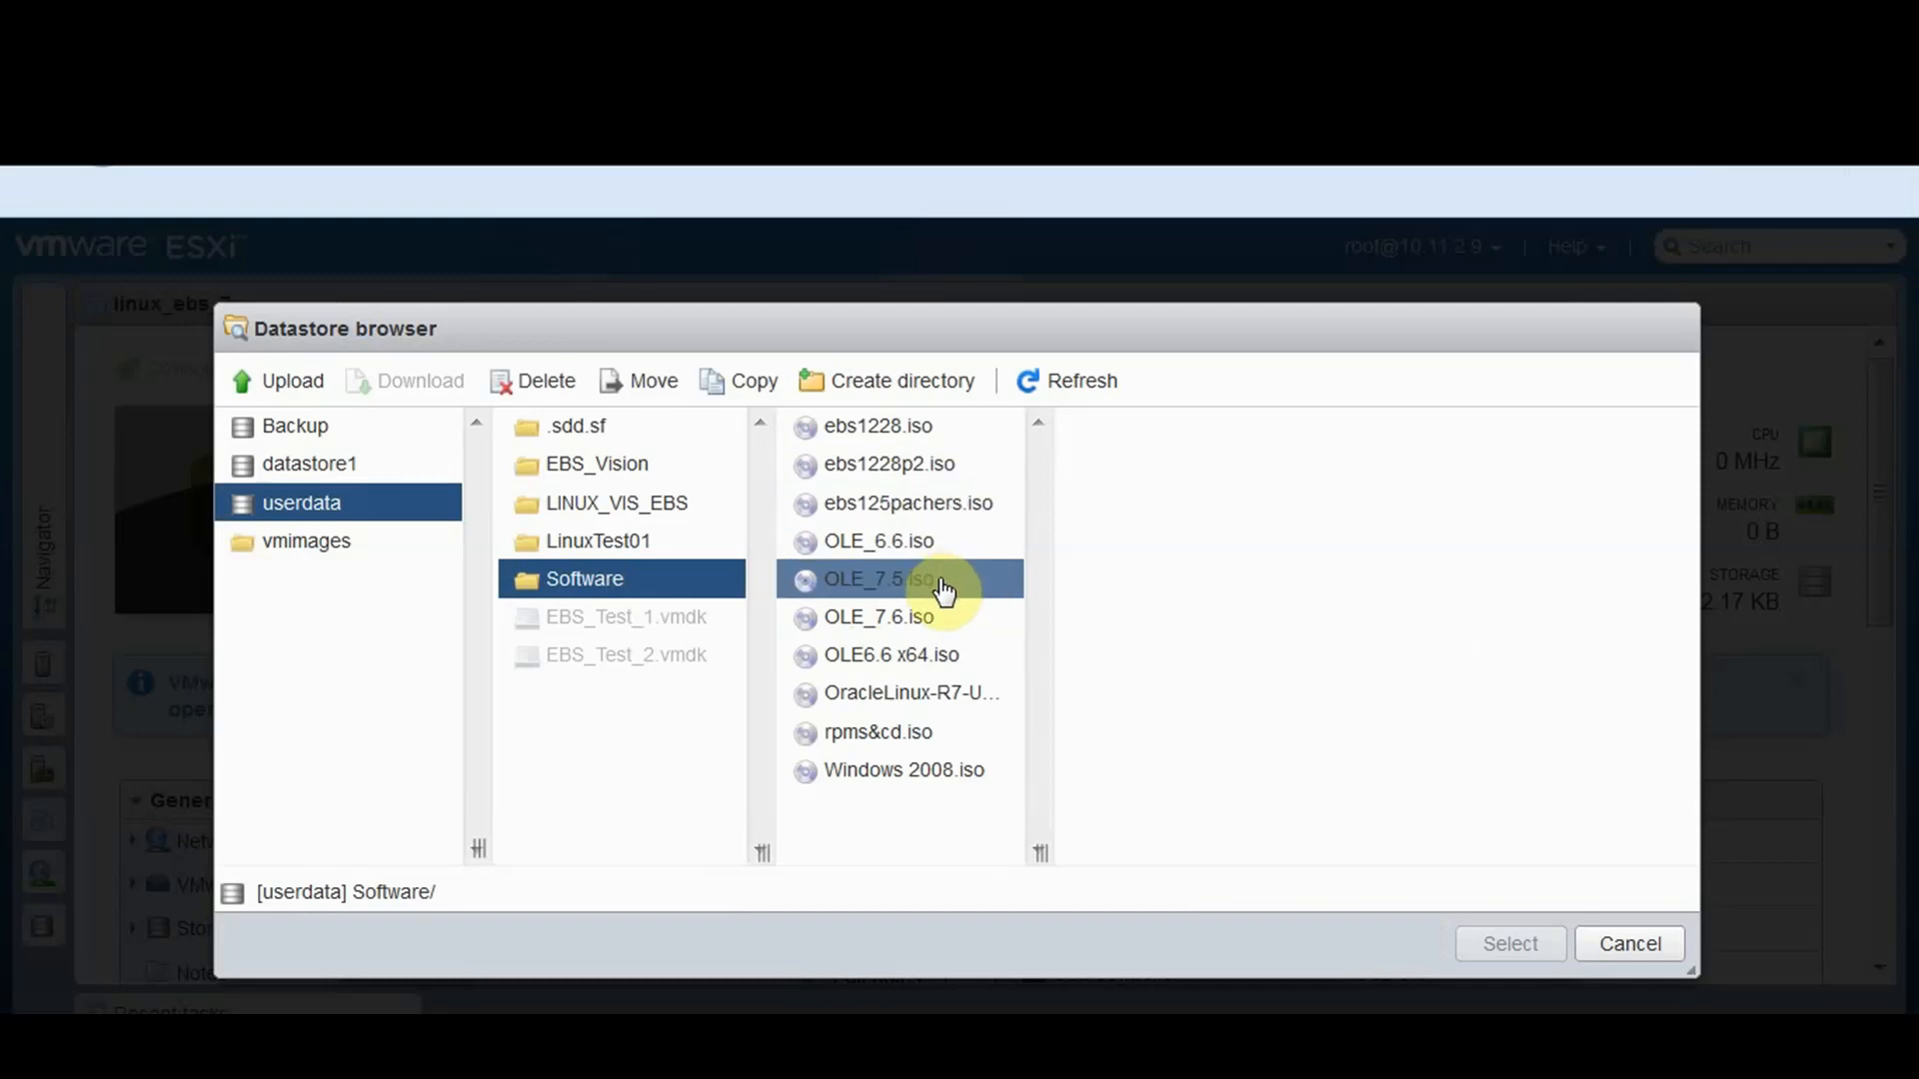
{"action": "left_click", "coordinate": [945, 581]}
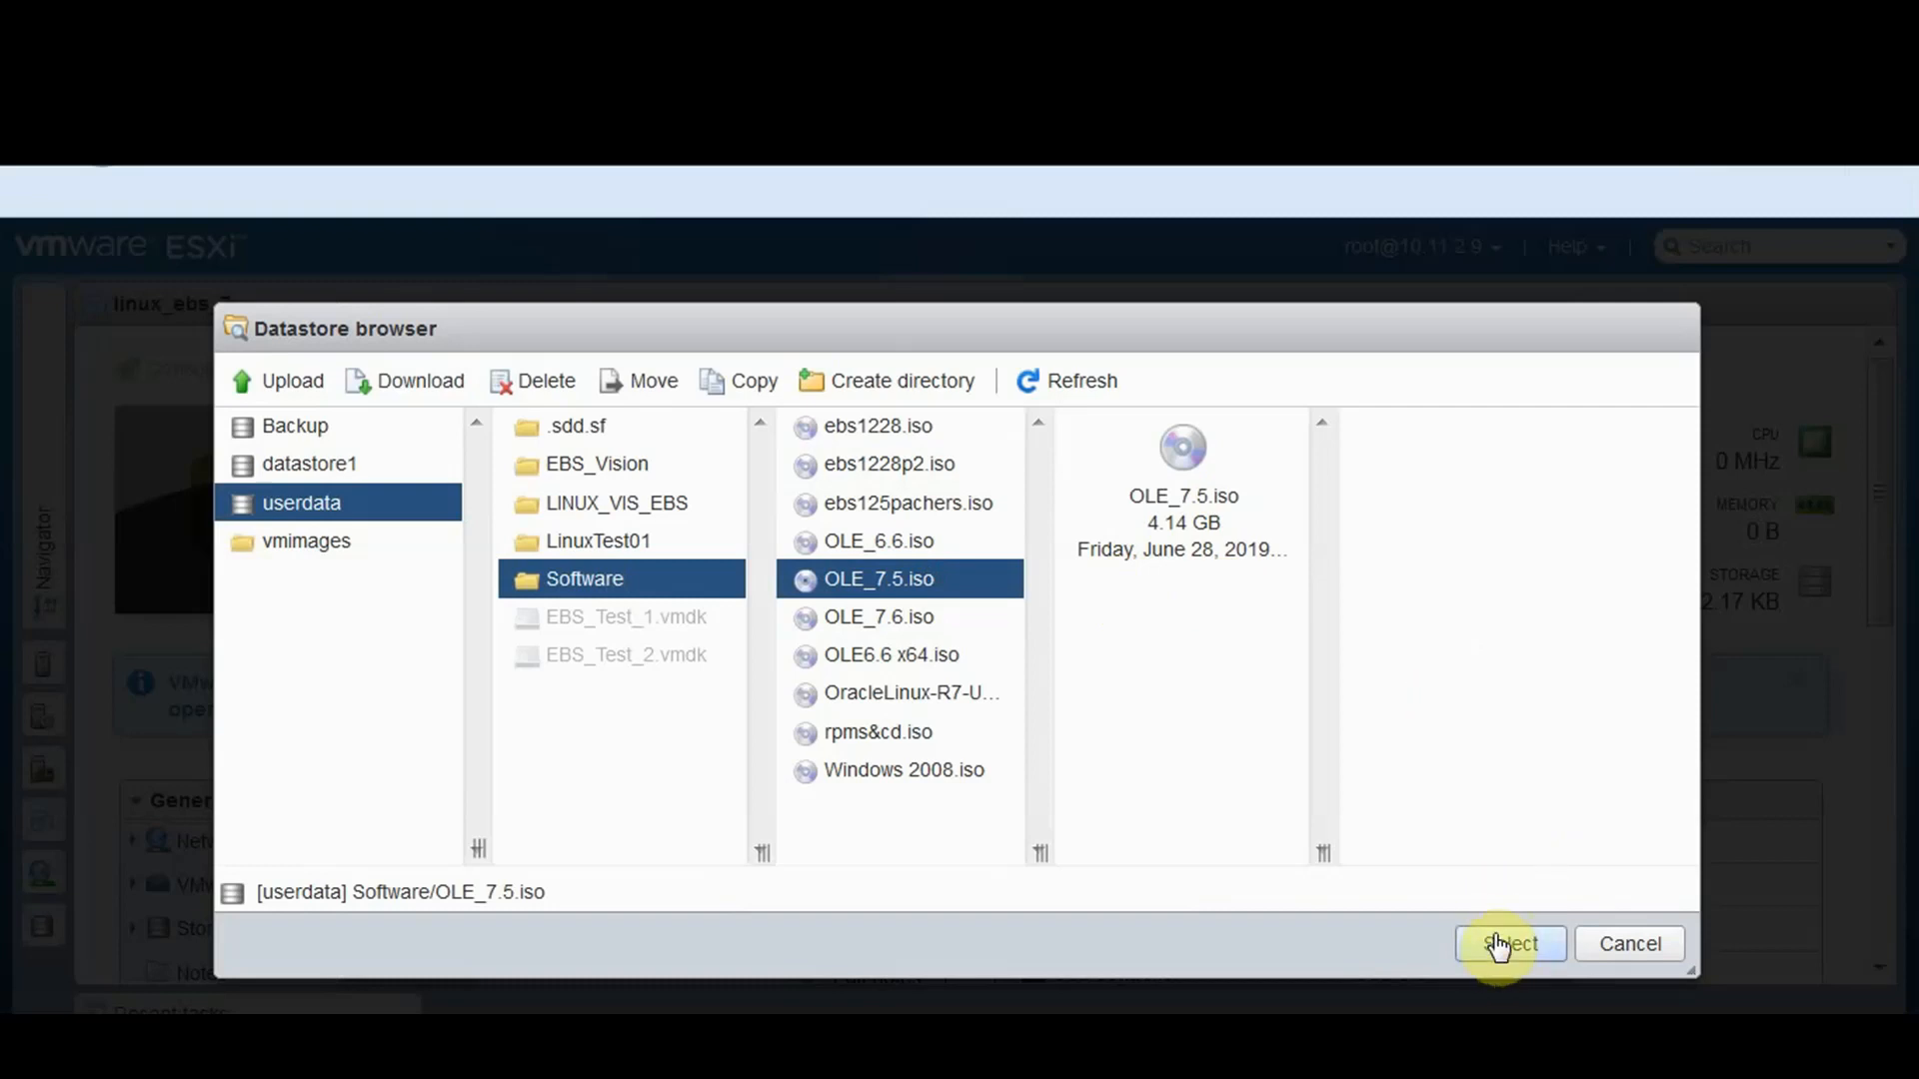
{"action": "left_click", "coordinate": [1496, 939]}
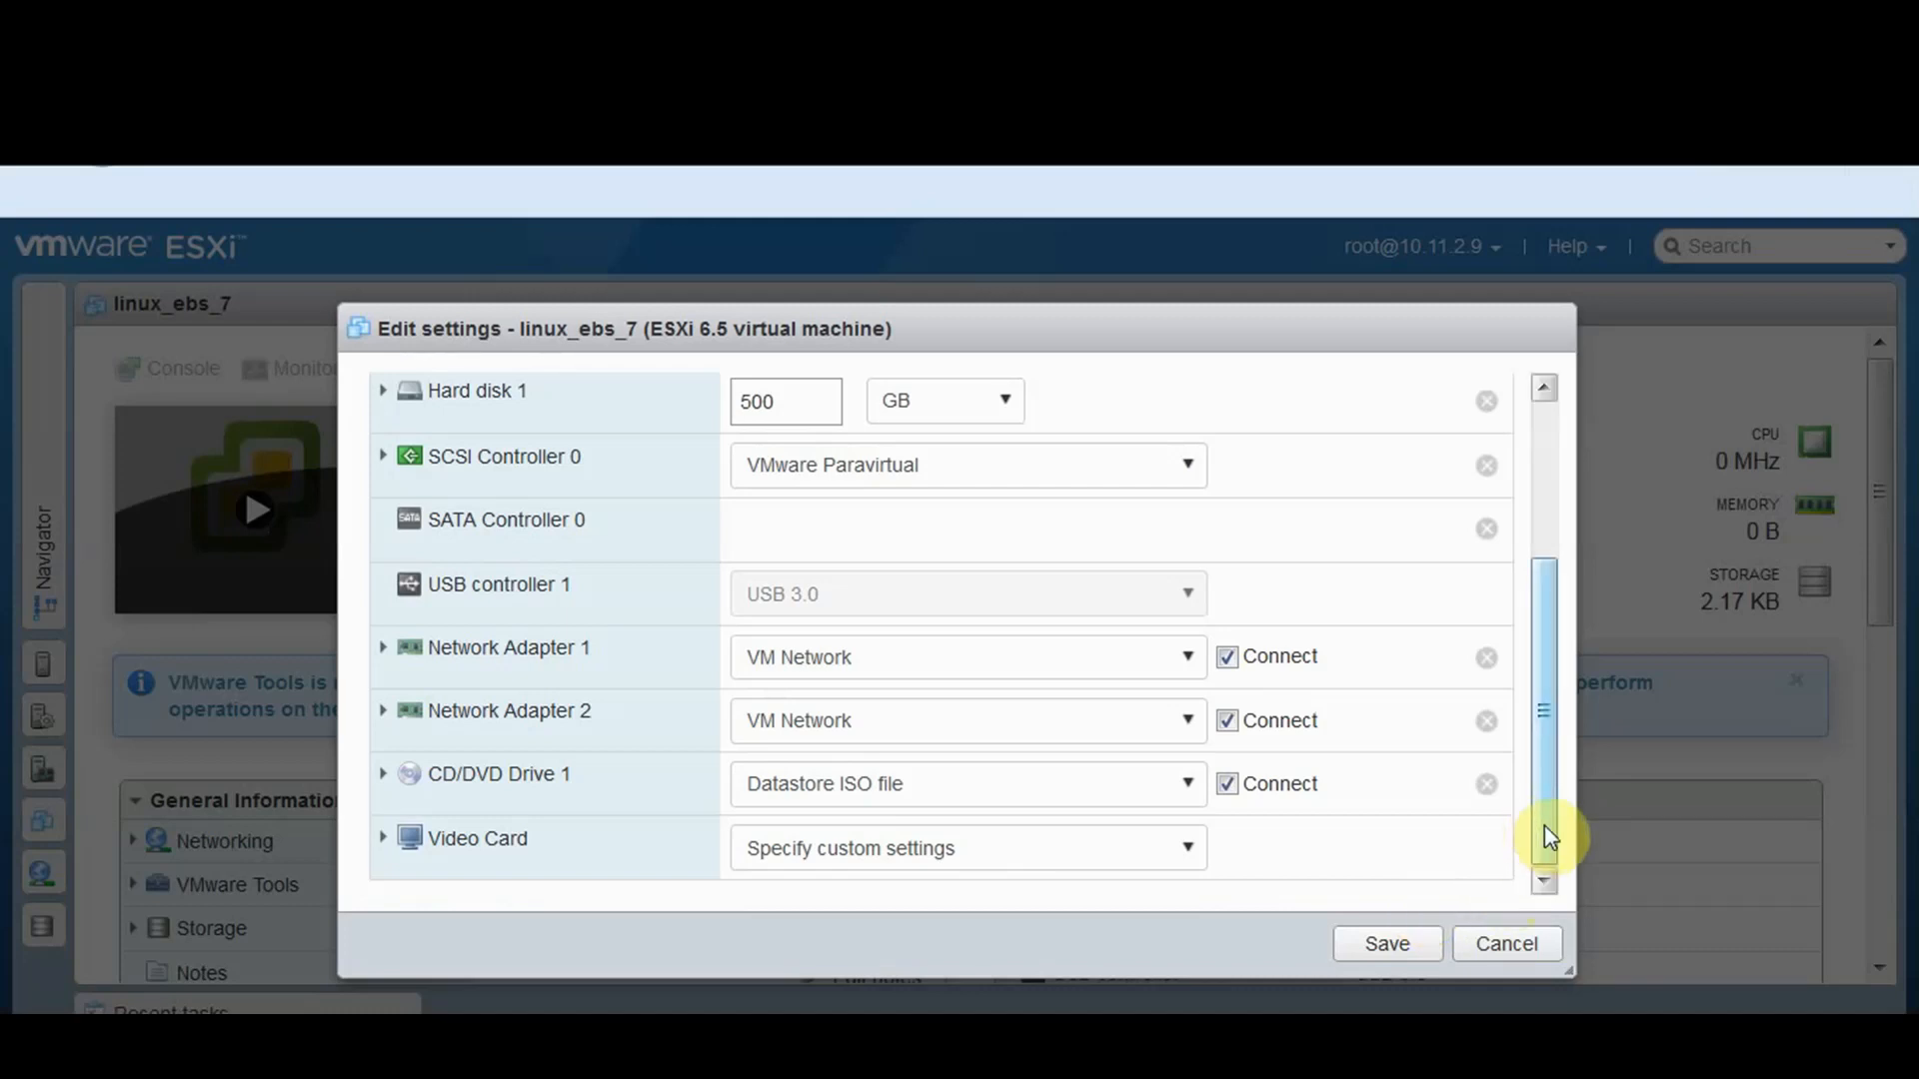
{"action": "scroll", "coordinate": [1542, 814], "scroll_direction": "up", "scroll_amount": 1}
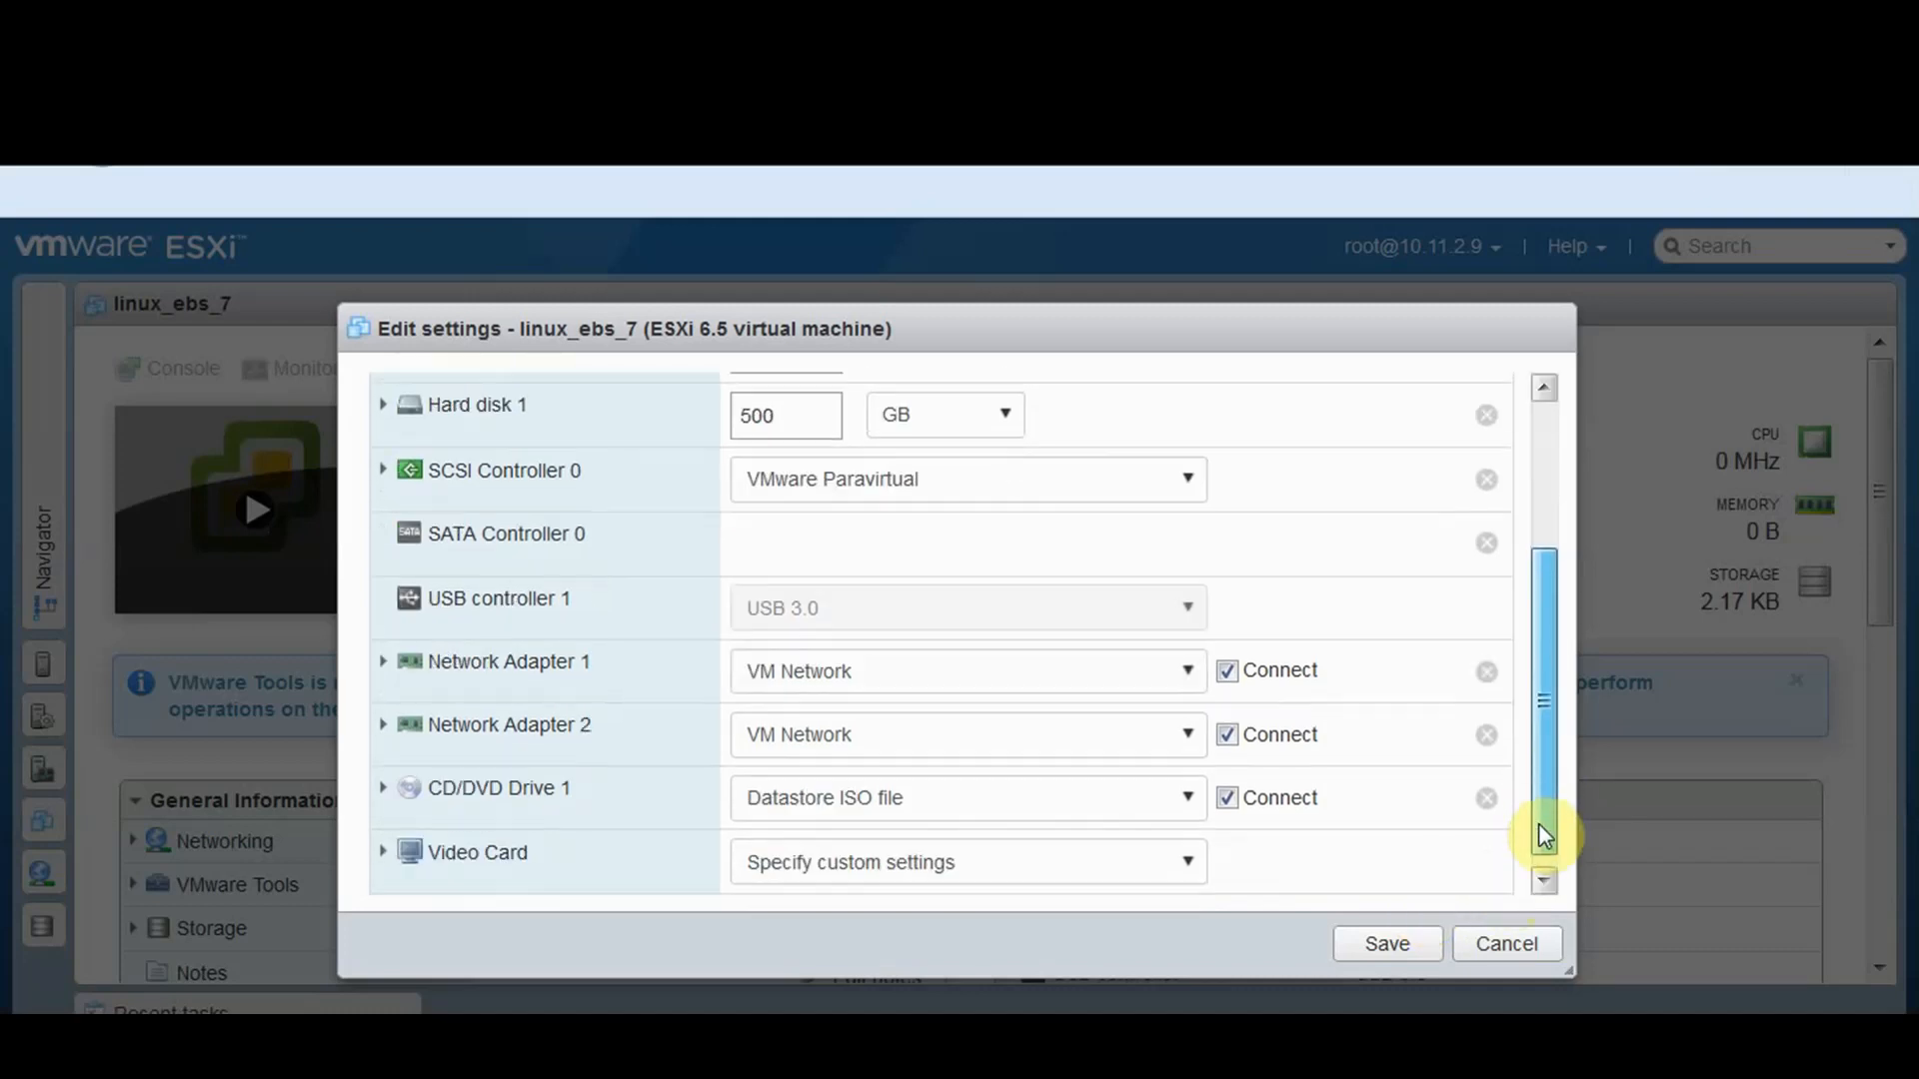
Save the settings, power on linux_ebs_7 and boot the Install Oracle Linux 7.5 option
{"action": "left_click", "coordinate": [1376, 950]}
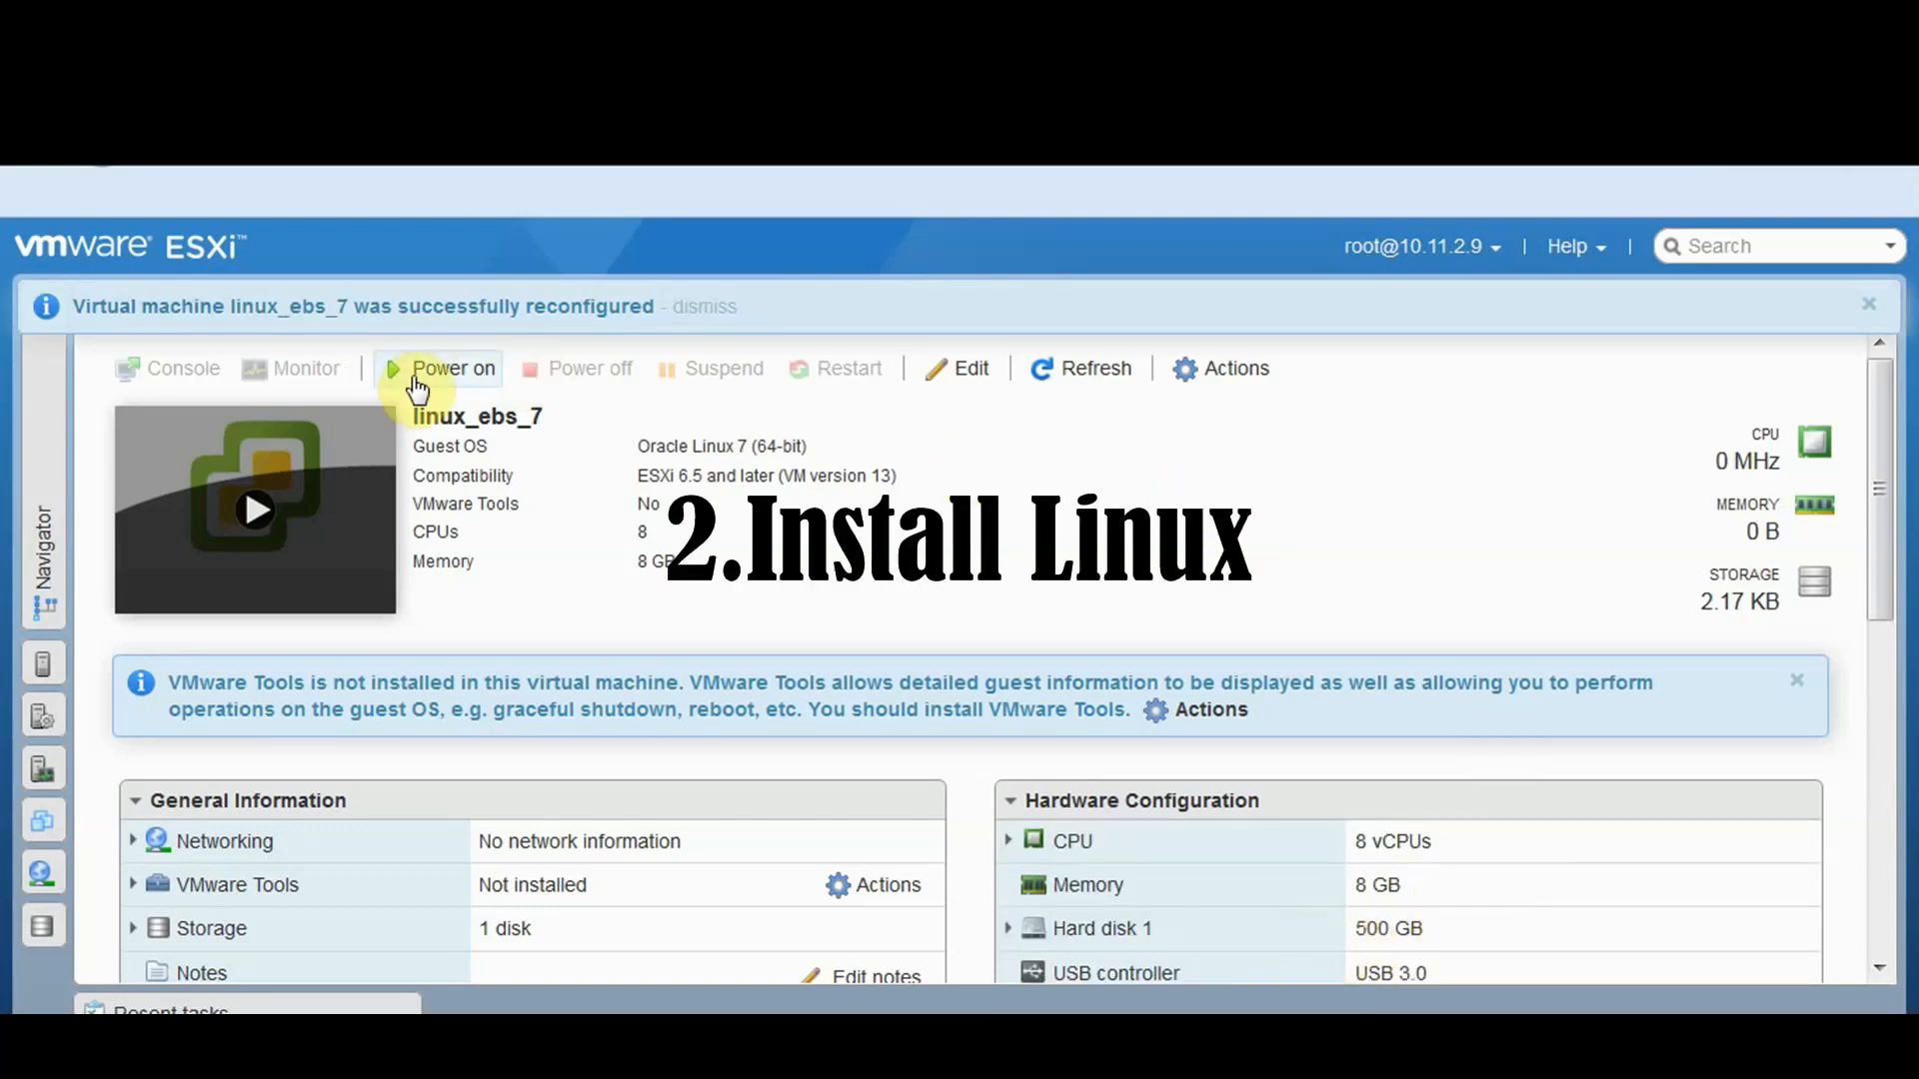
{"action": "left_click", "coordinate": [256, 522]}
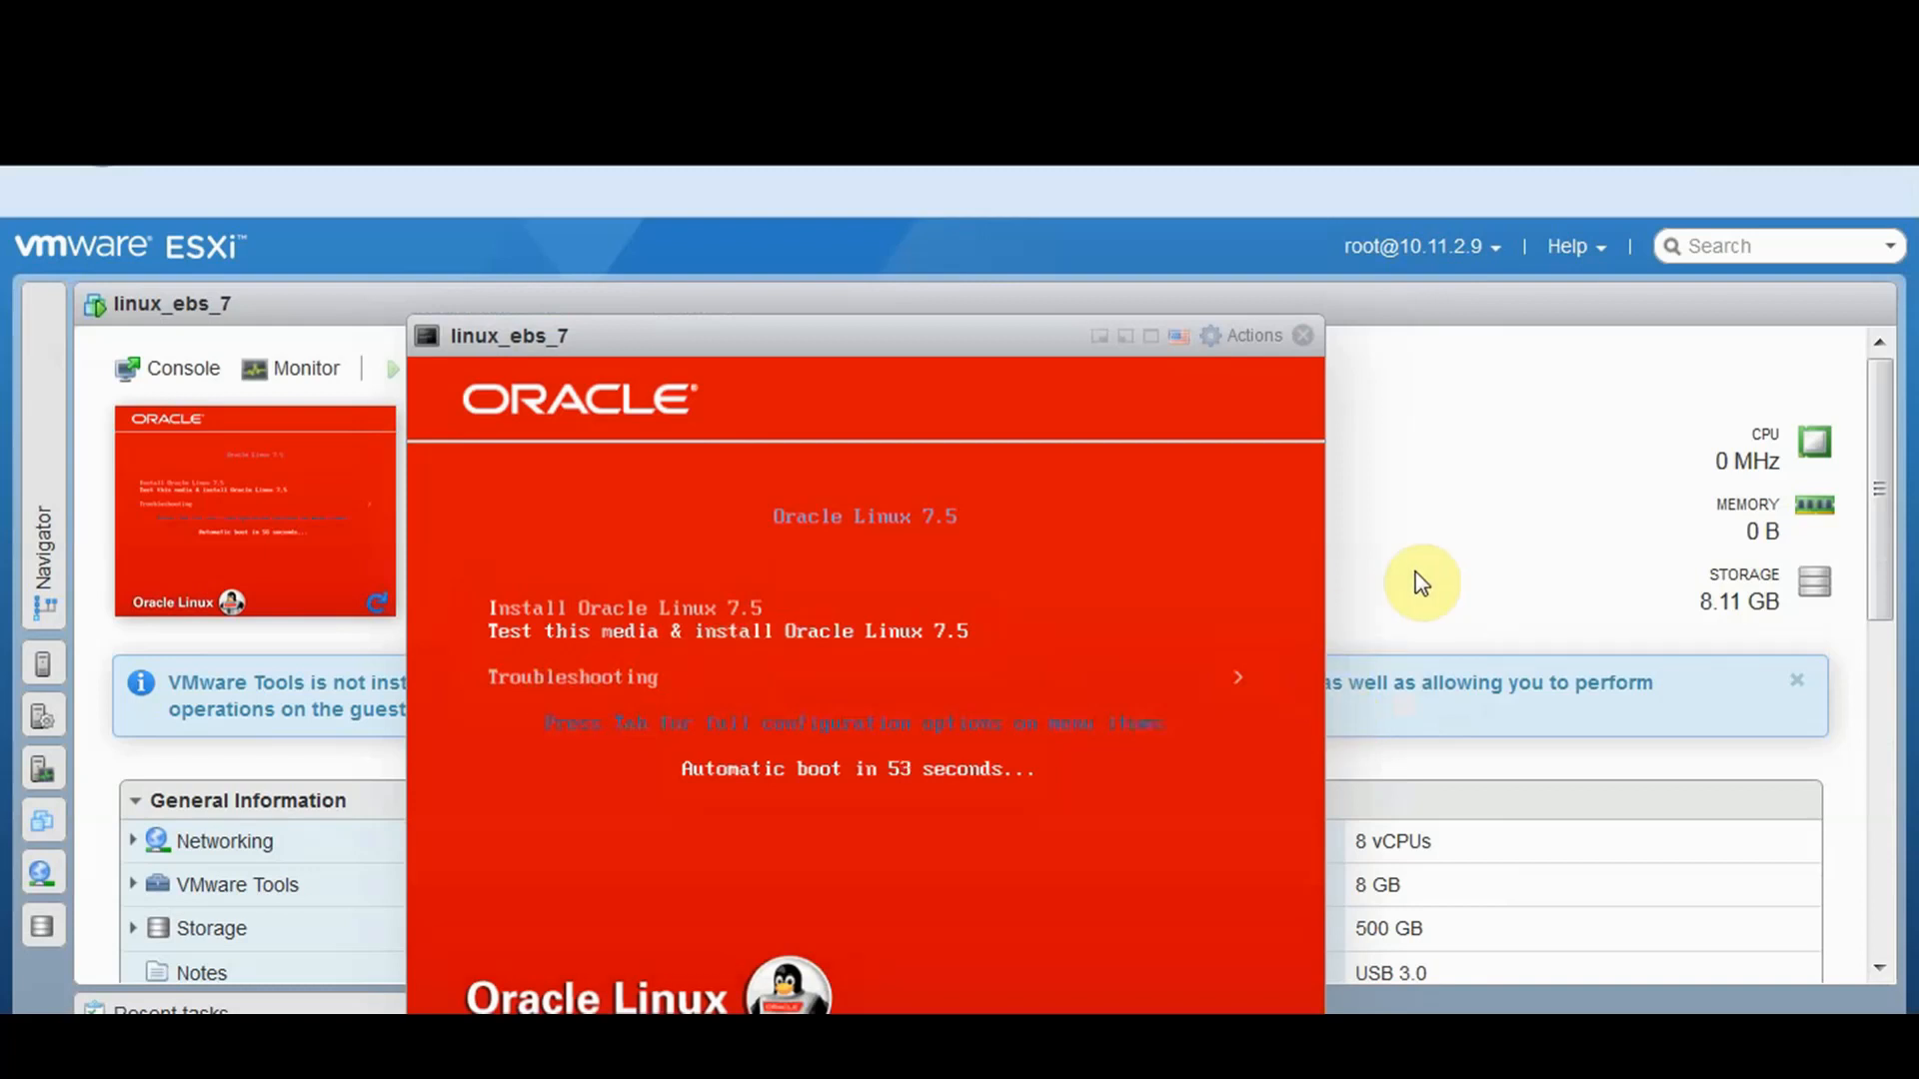
{"action": "left_click", "coordinate": [1185, 502]}
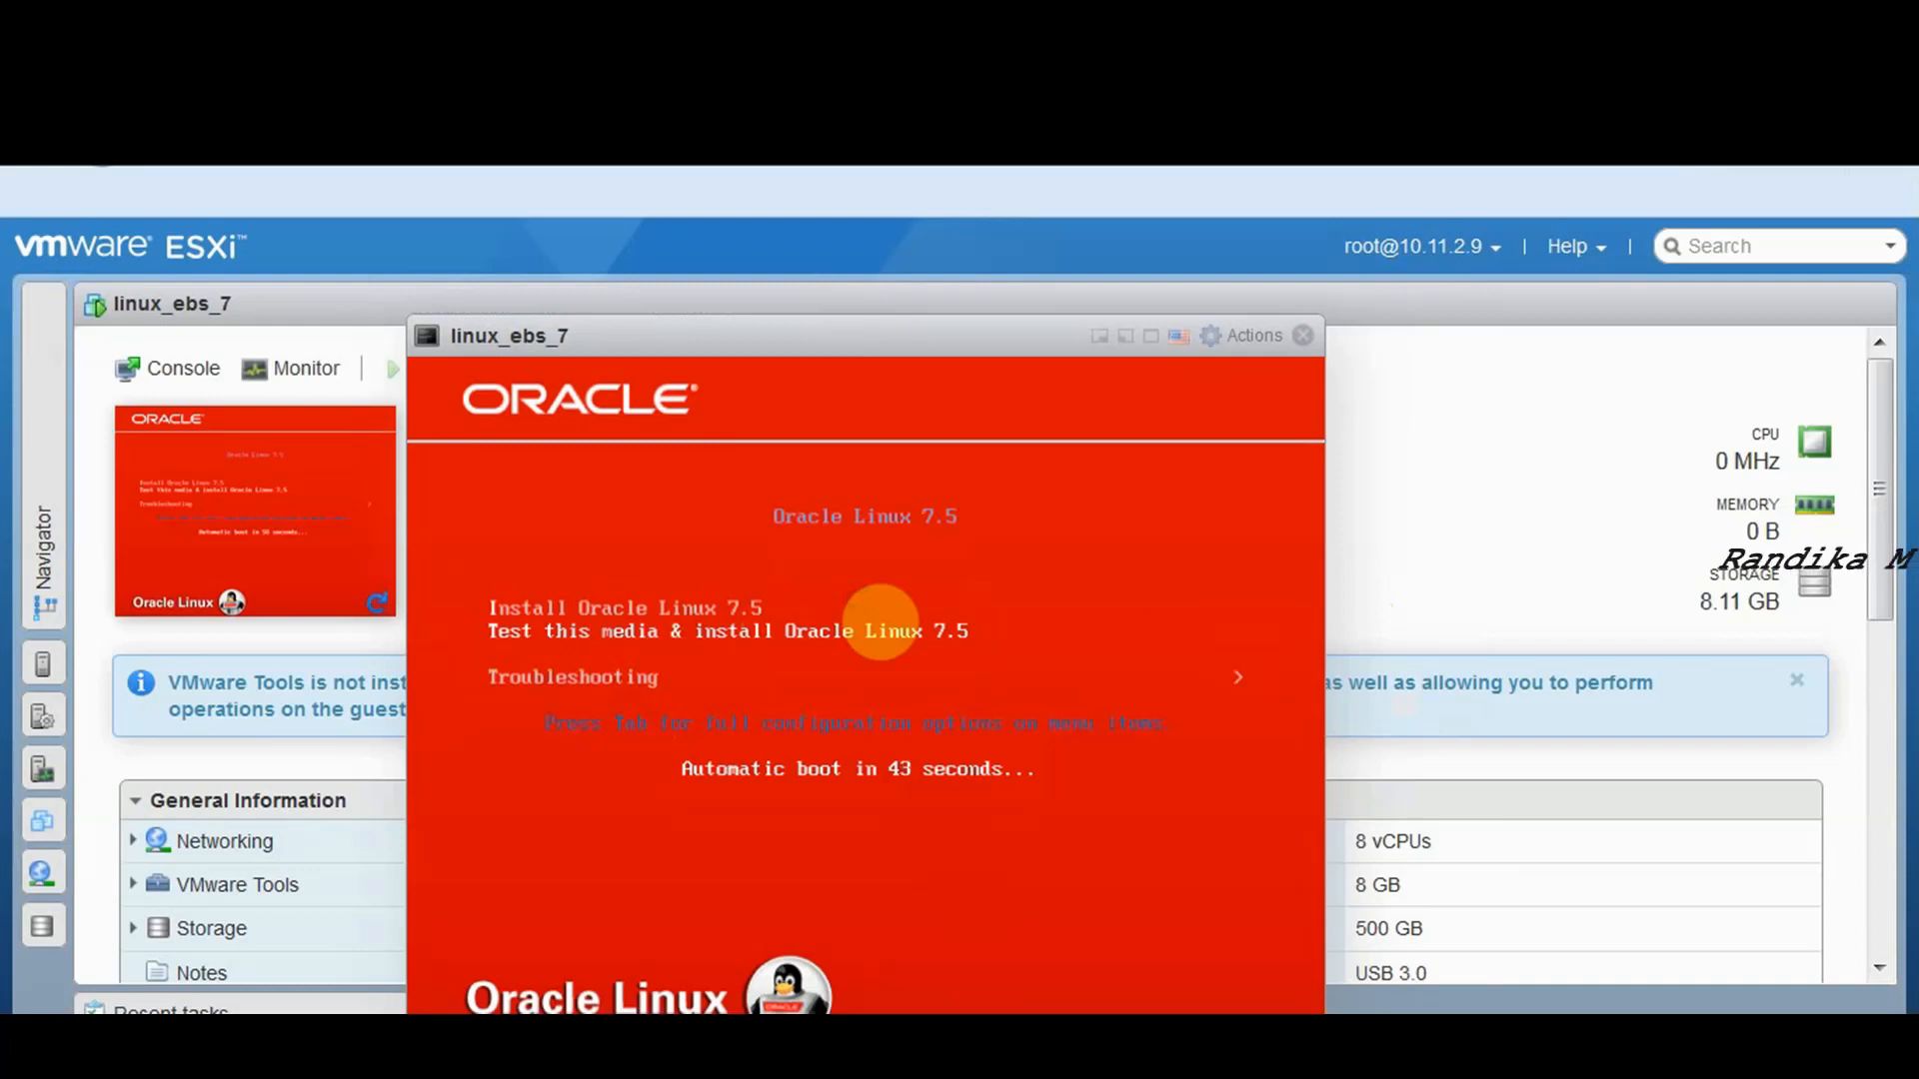
{"action": "key", "text": "Up"}
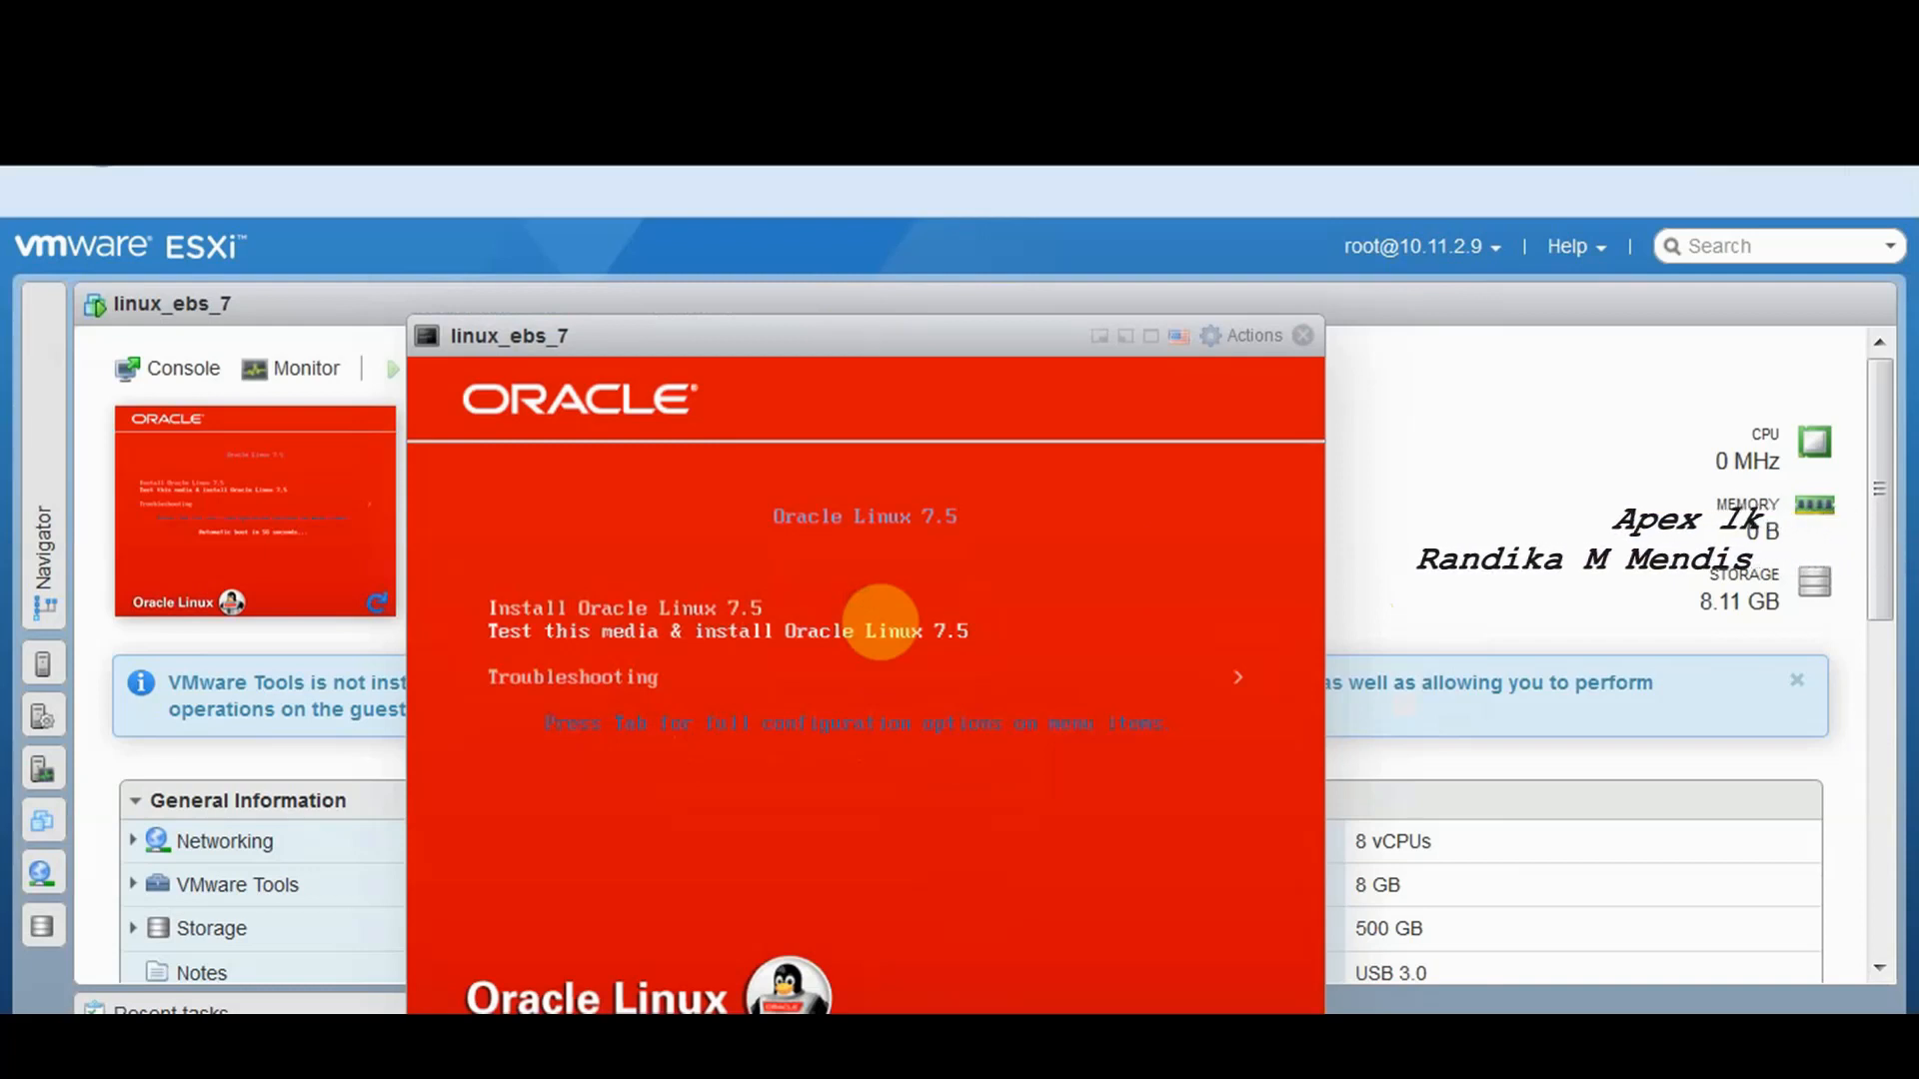
{"action": "key", "text": "Return"}
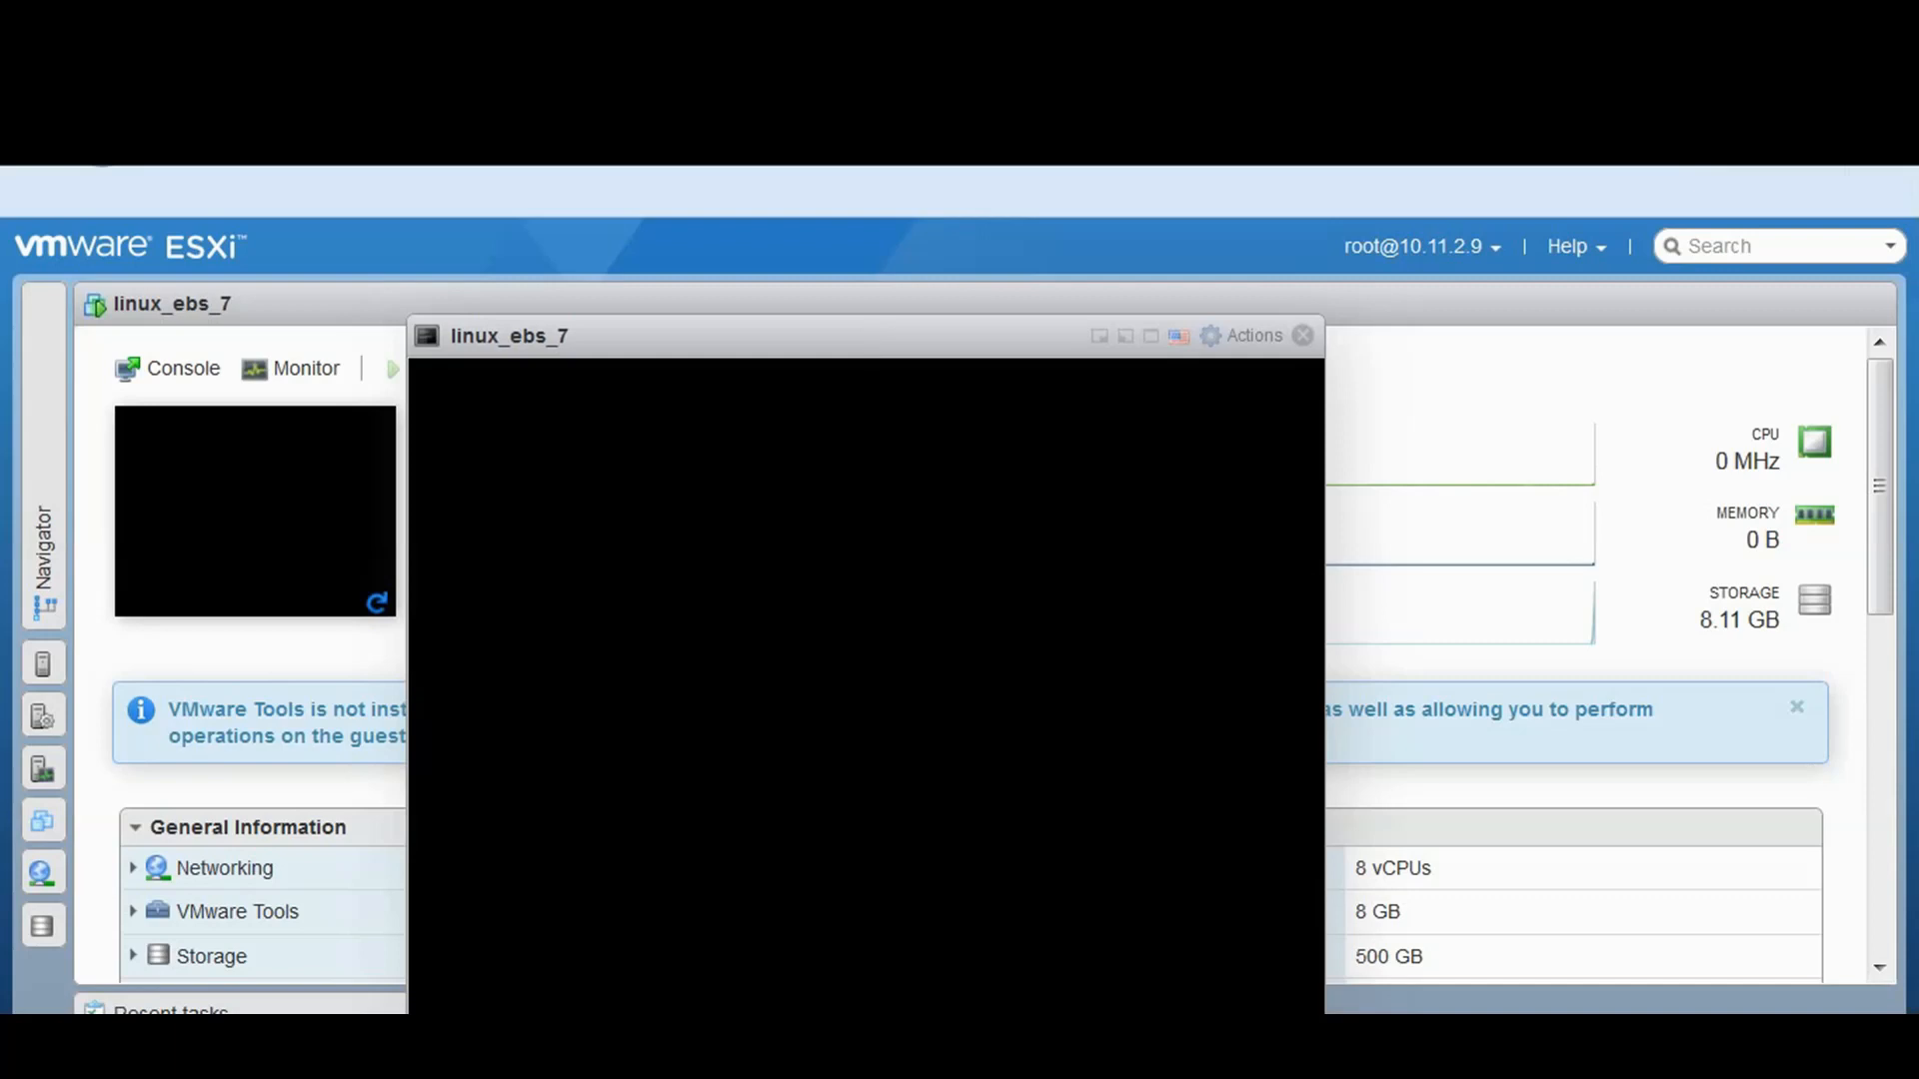
Select English (United Kingdom) as the installer language and continue
{"action": "left_click", "coordinate": [1104, 618]}
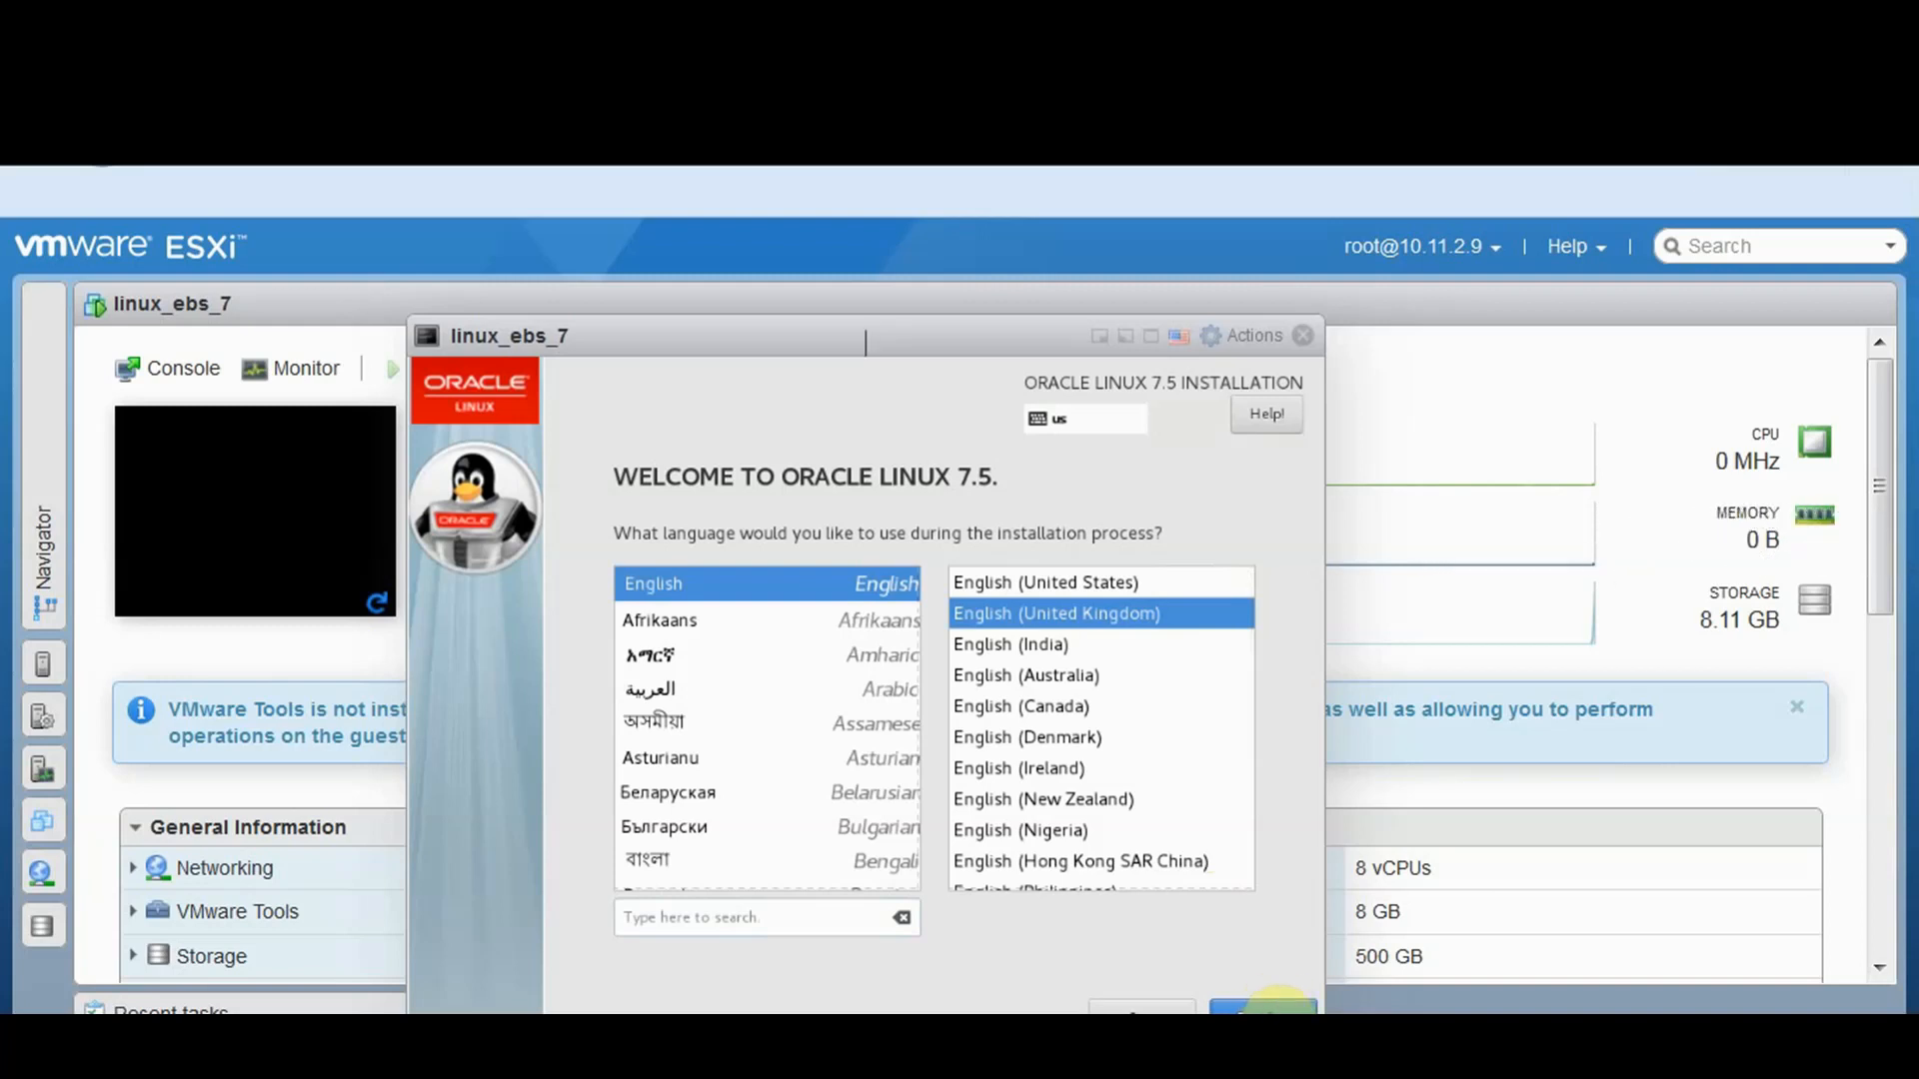
{"action": "left_click", "coordinate": [1272, 1012]}
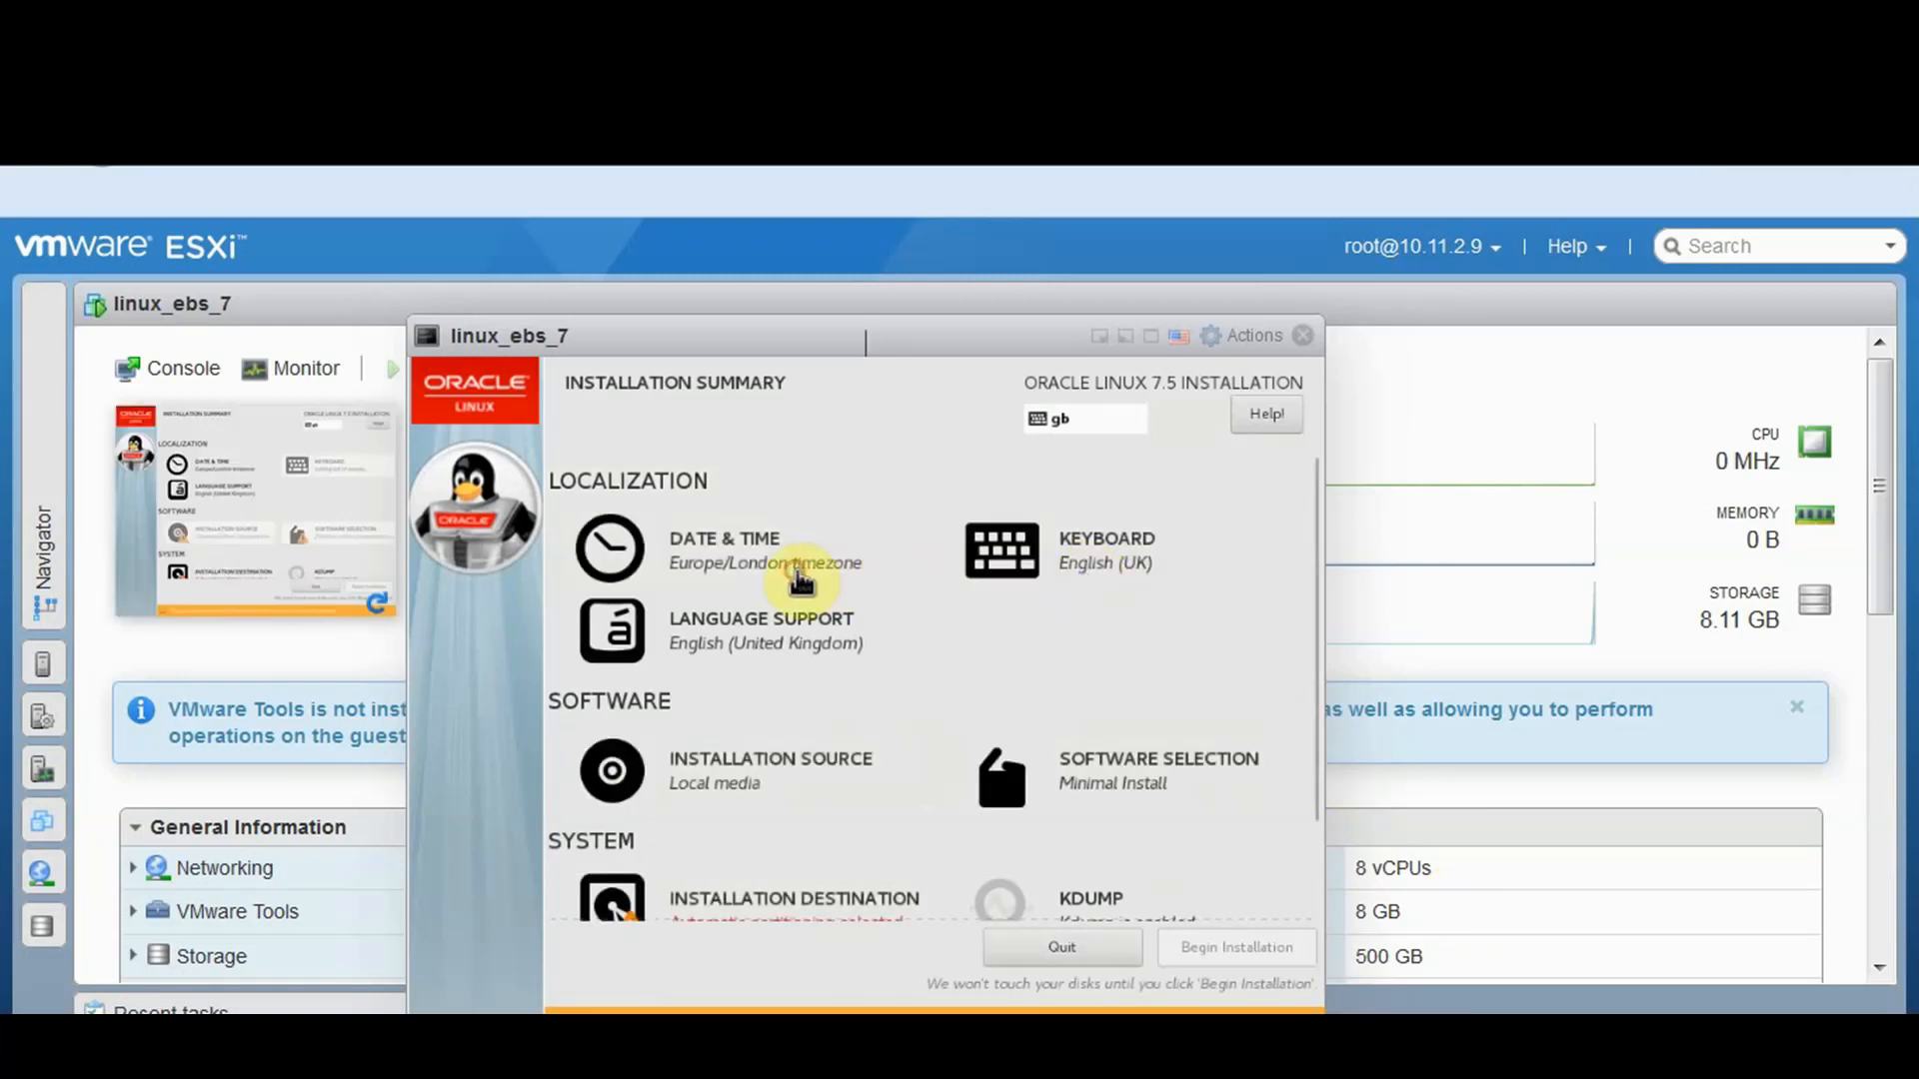
Set the installer's timezone to Asia/Colombo via the Sri Lanka map location
{"action": "left_click", "coordinate": [799, 577]}
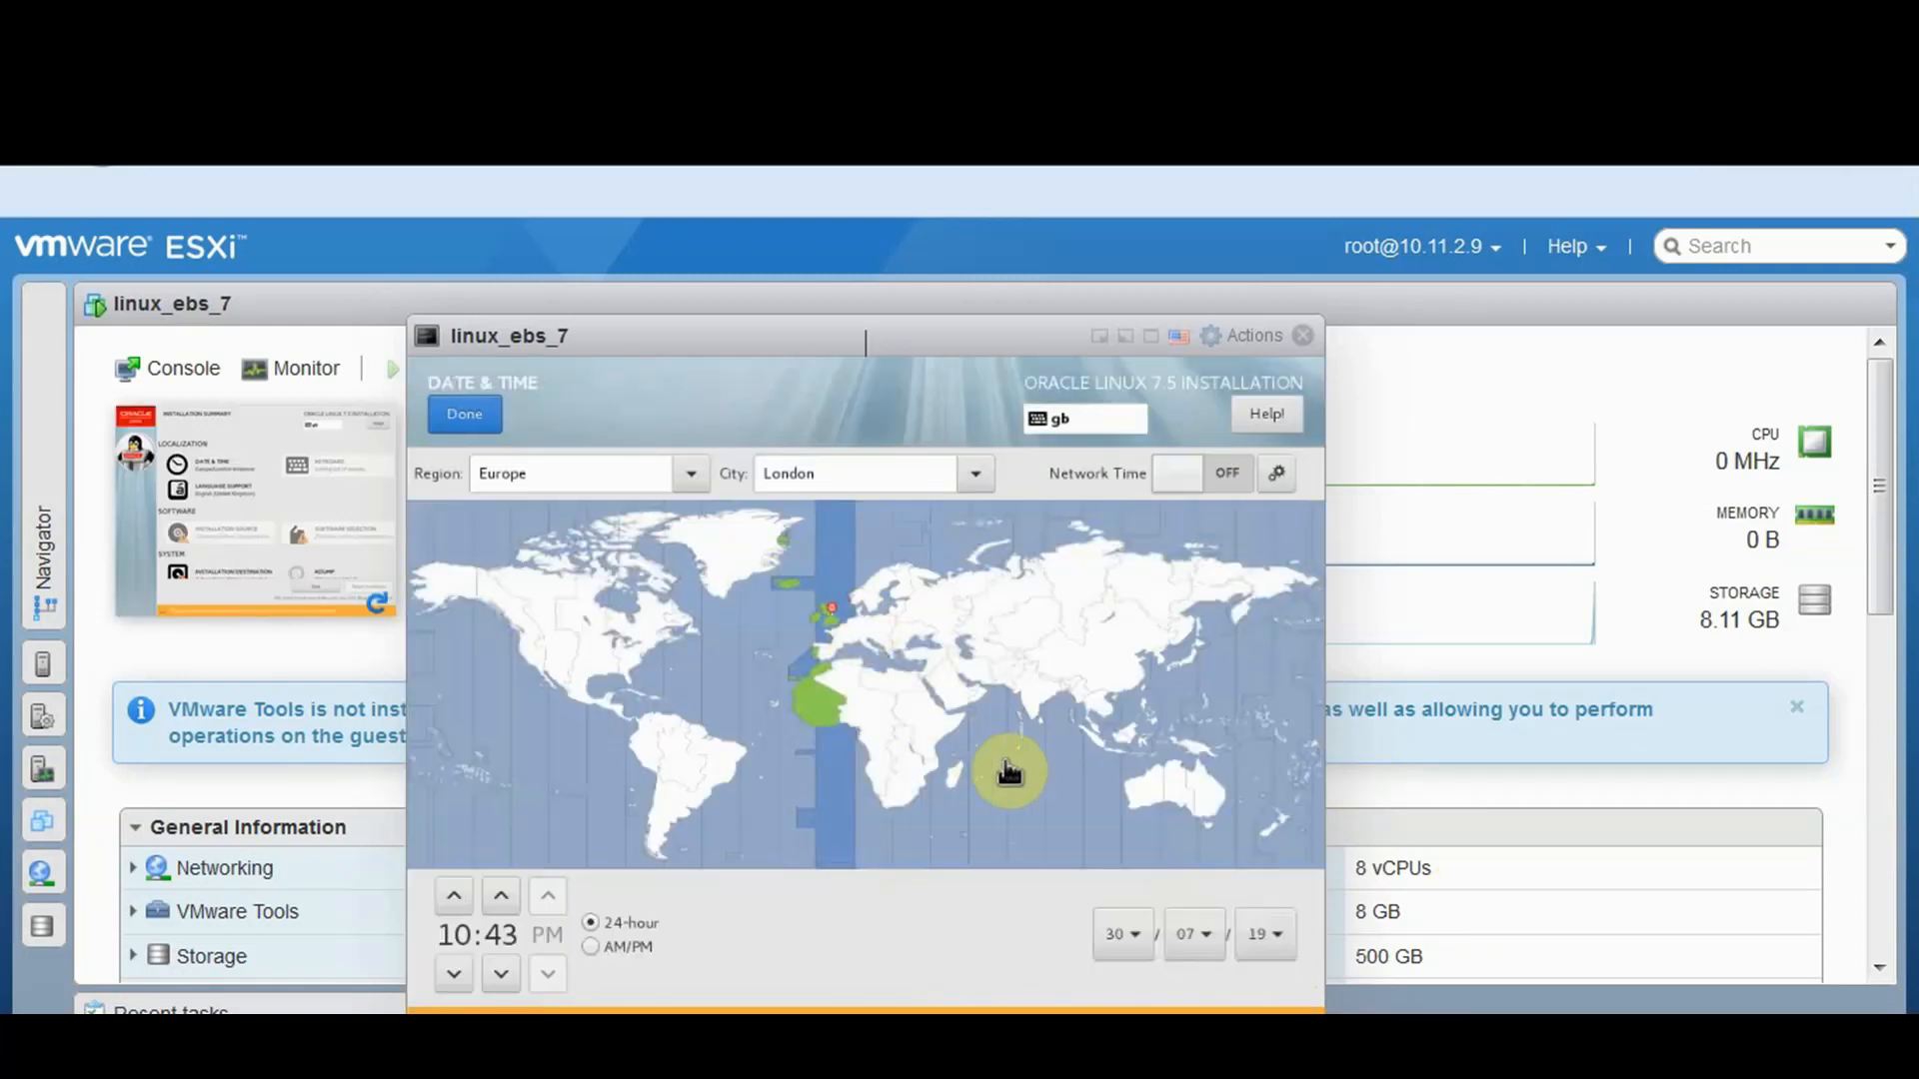
{"action": "left_click", "coordinate": [1052, 800]}
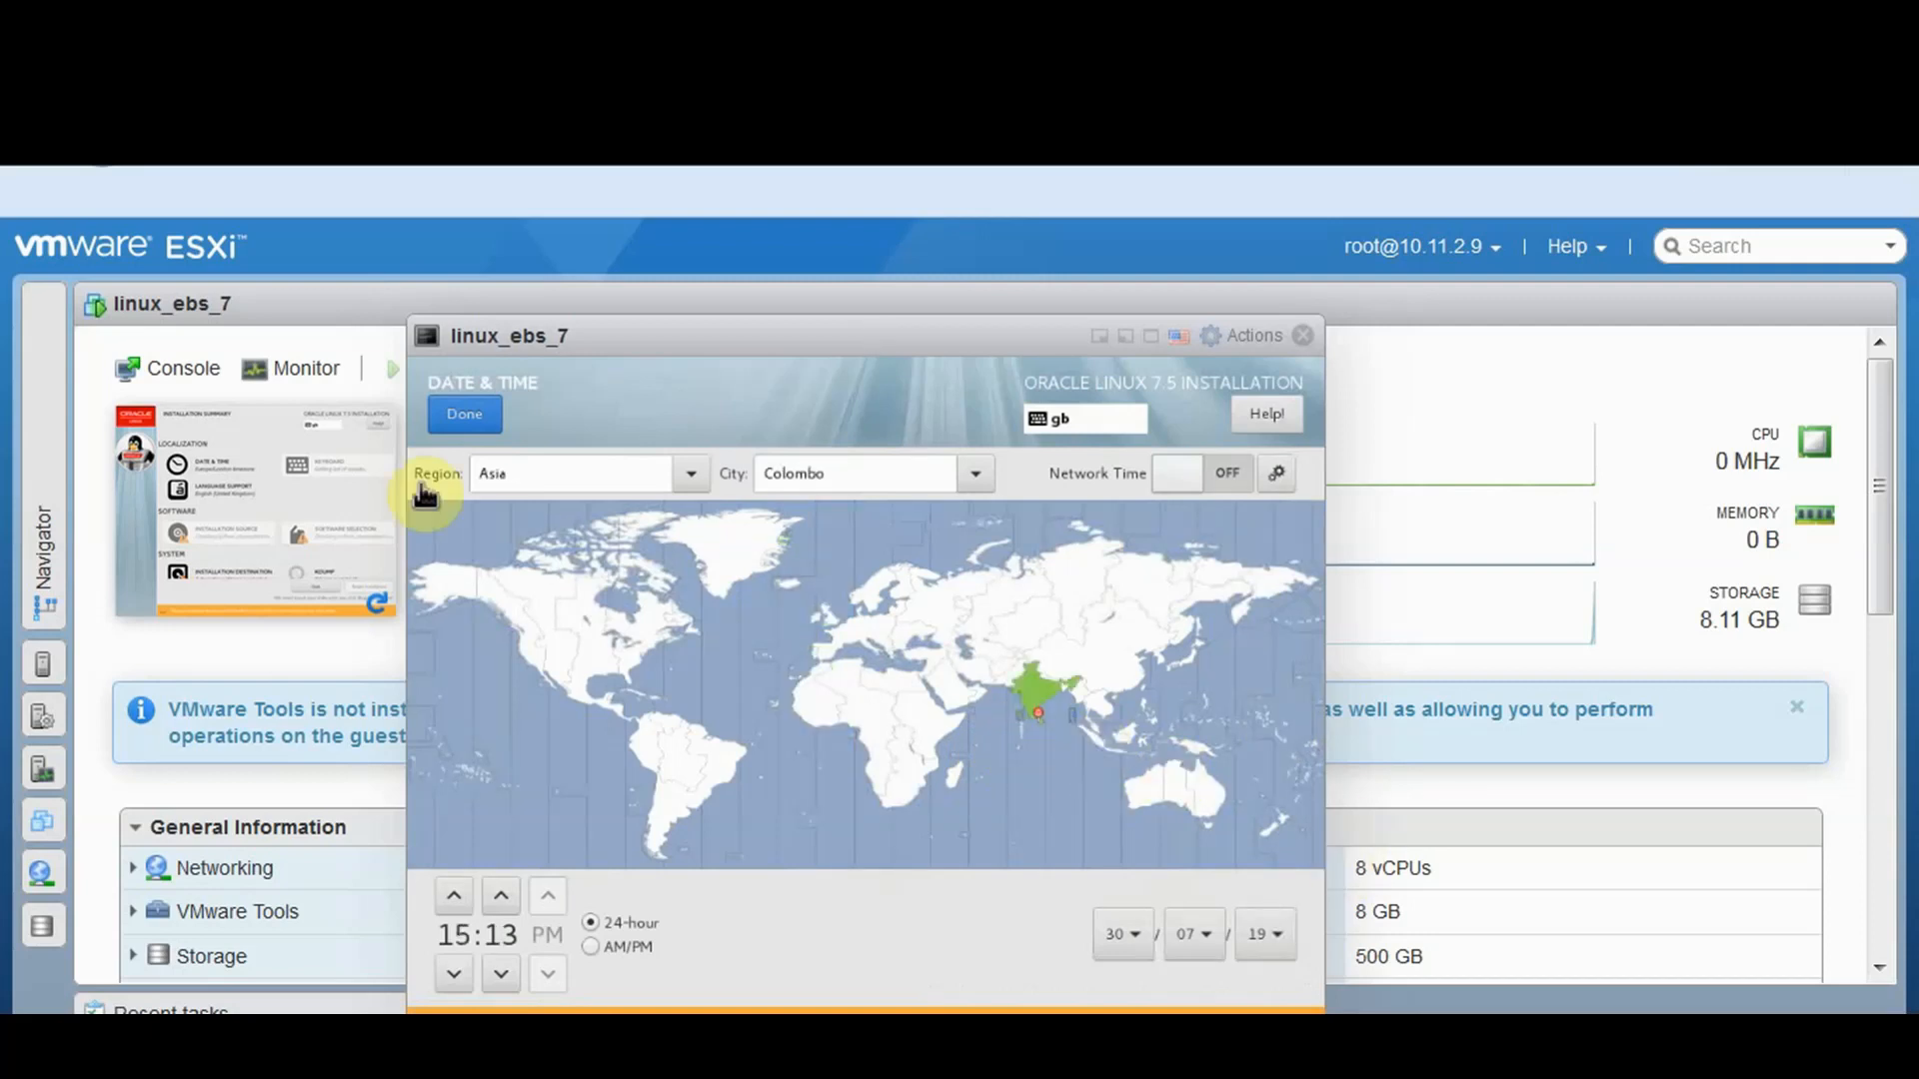
{"action": "left_click", "coordinate": [482, 410]}
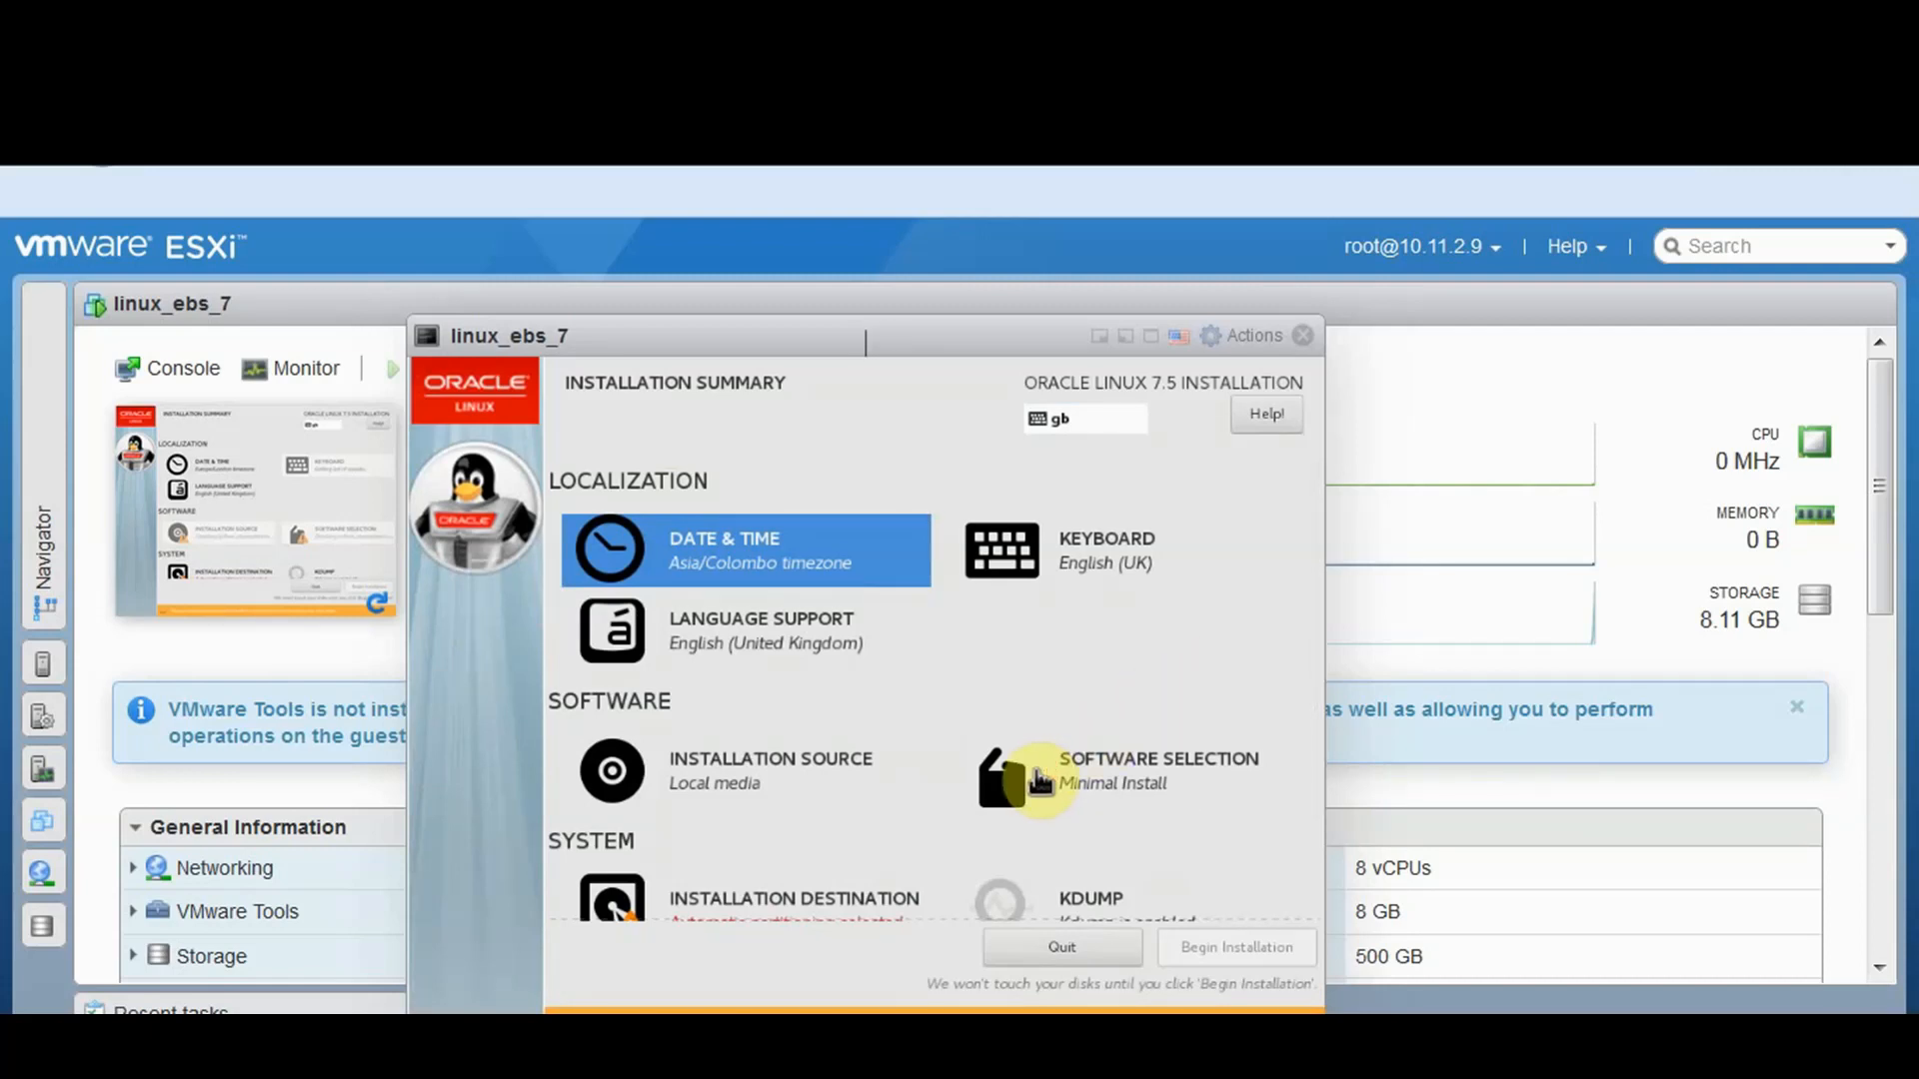
Choose Server with GUI plus System Administration Tools, KDE and Development Tools add-ons
{"action": "left_click", "coordinate": [1036, 780]}
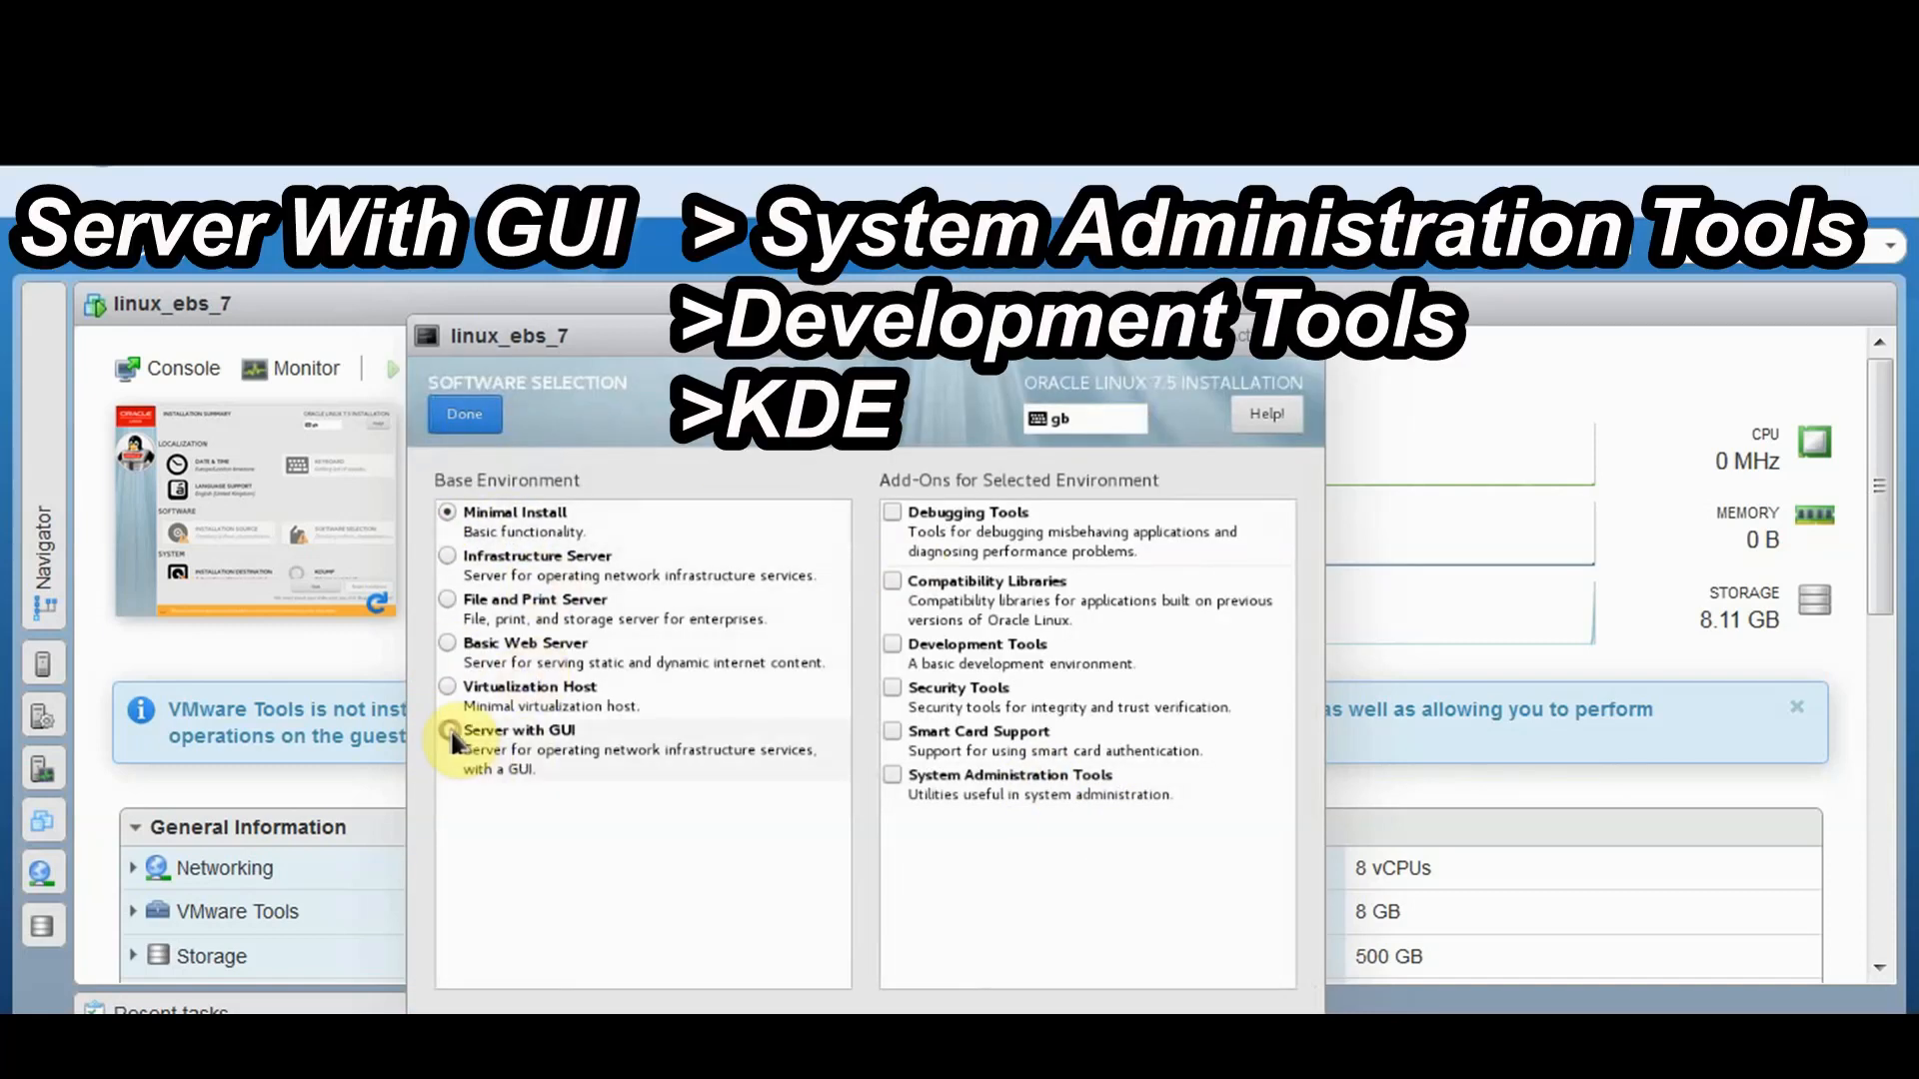
{"action": "left_click", "coordinate": [455, 740]}
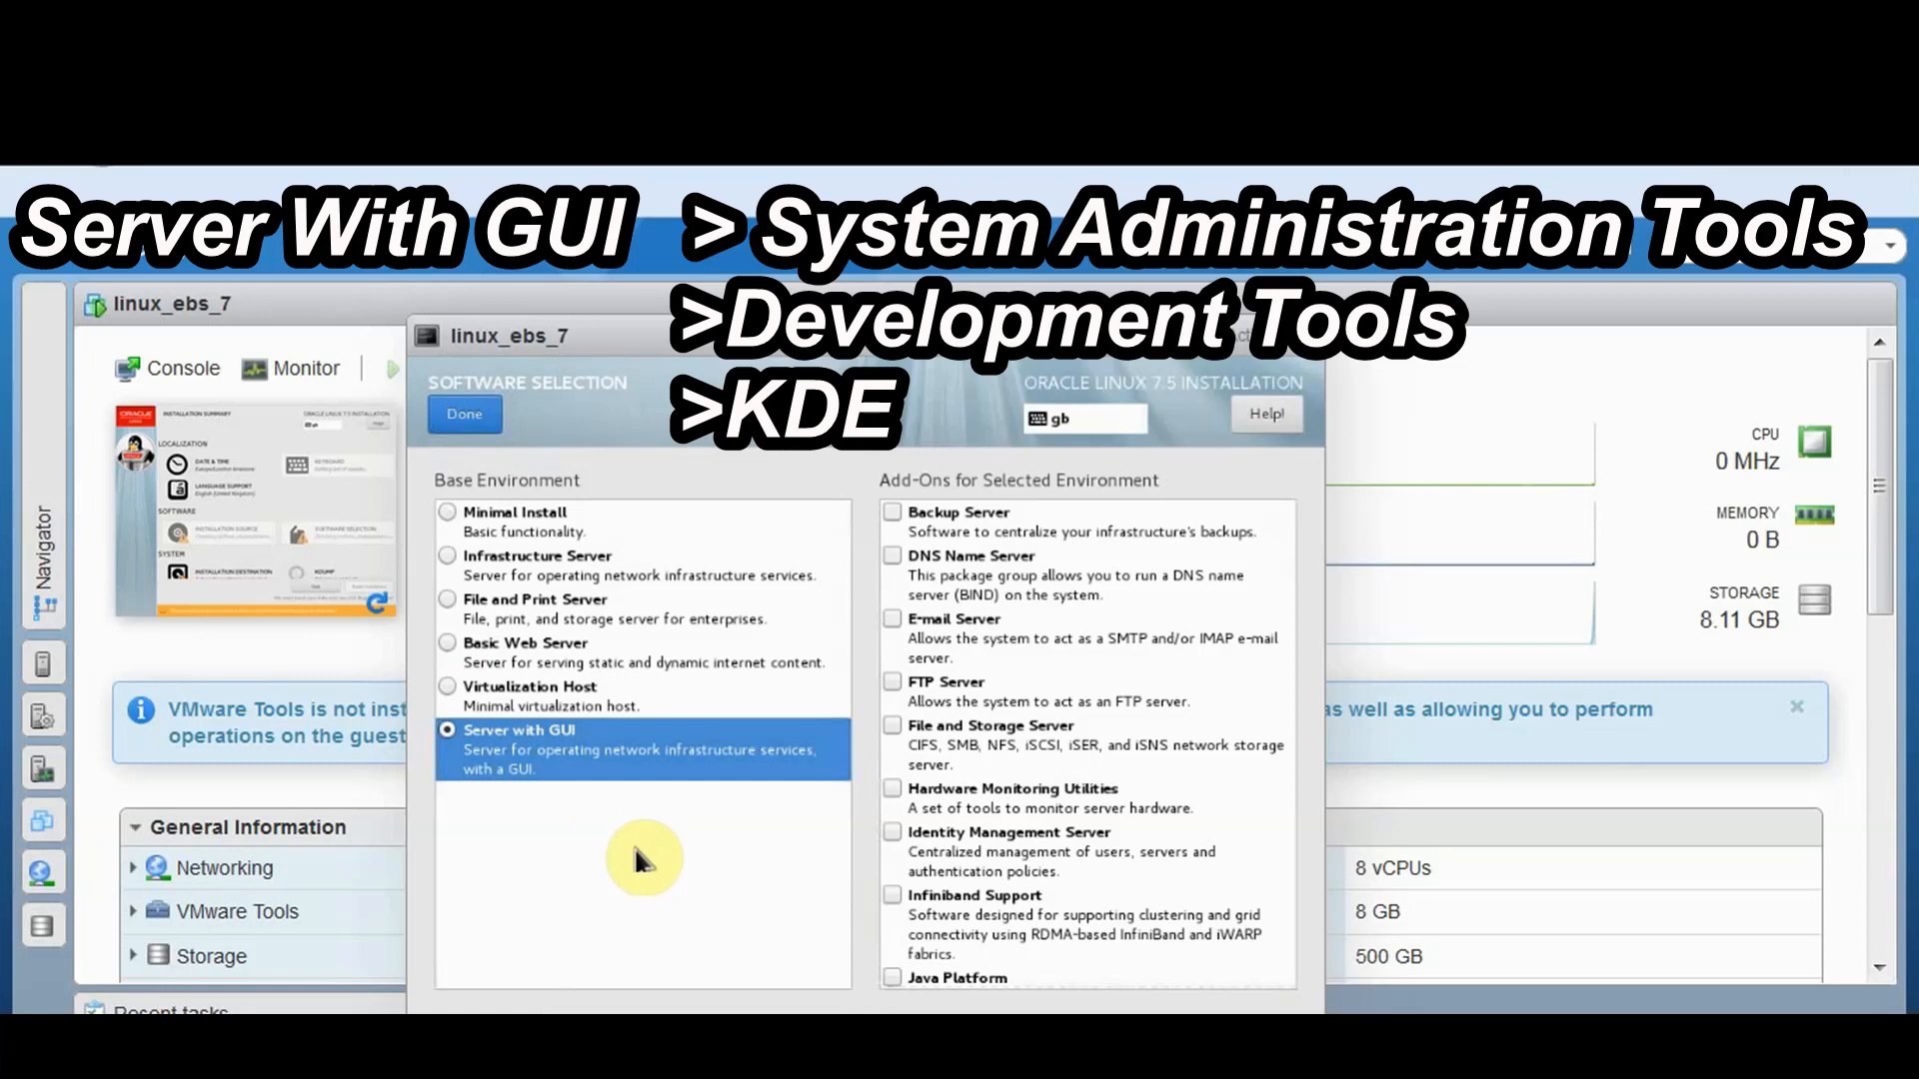
{"action": "scroll", "coordinate": [1011, 785], "scroll_direction": "down", "scroll_amount": 1}
{"action": "scroll", "coordinate": [1011, 785], "scroll_direction": "down", "scroll_amount": 15}
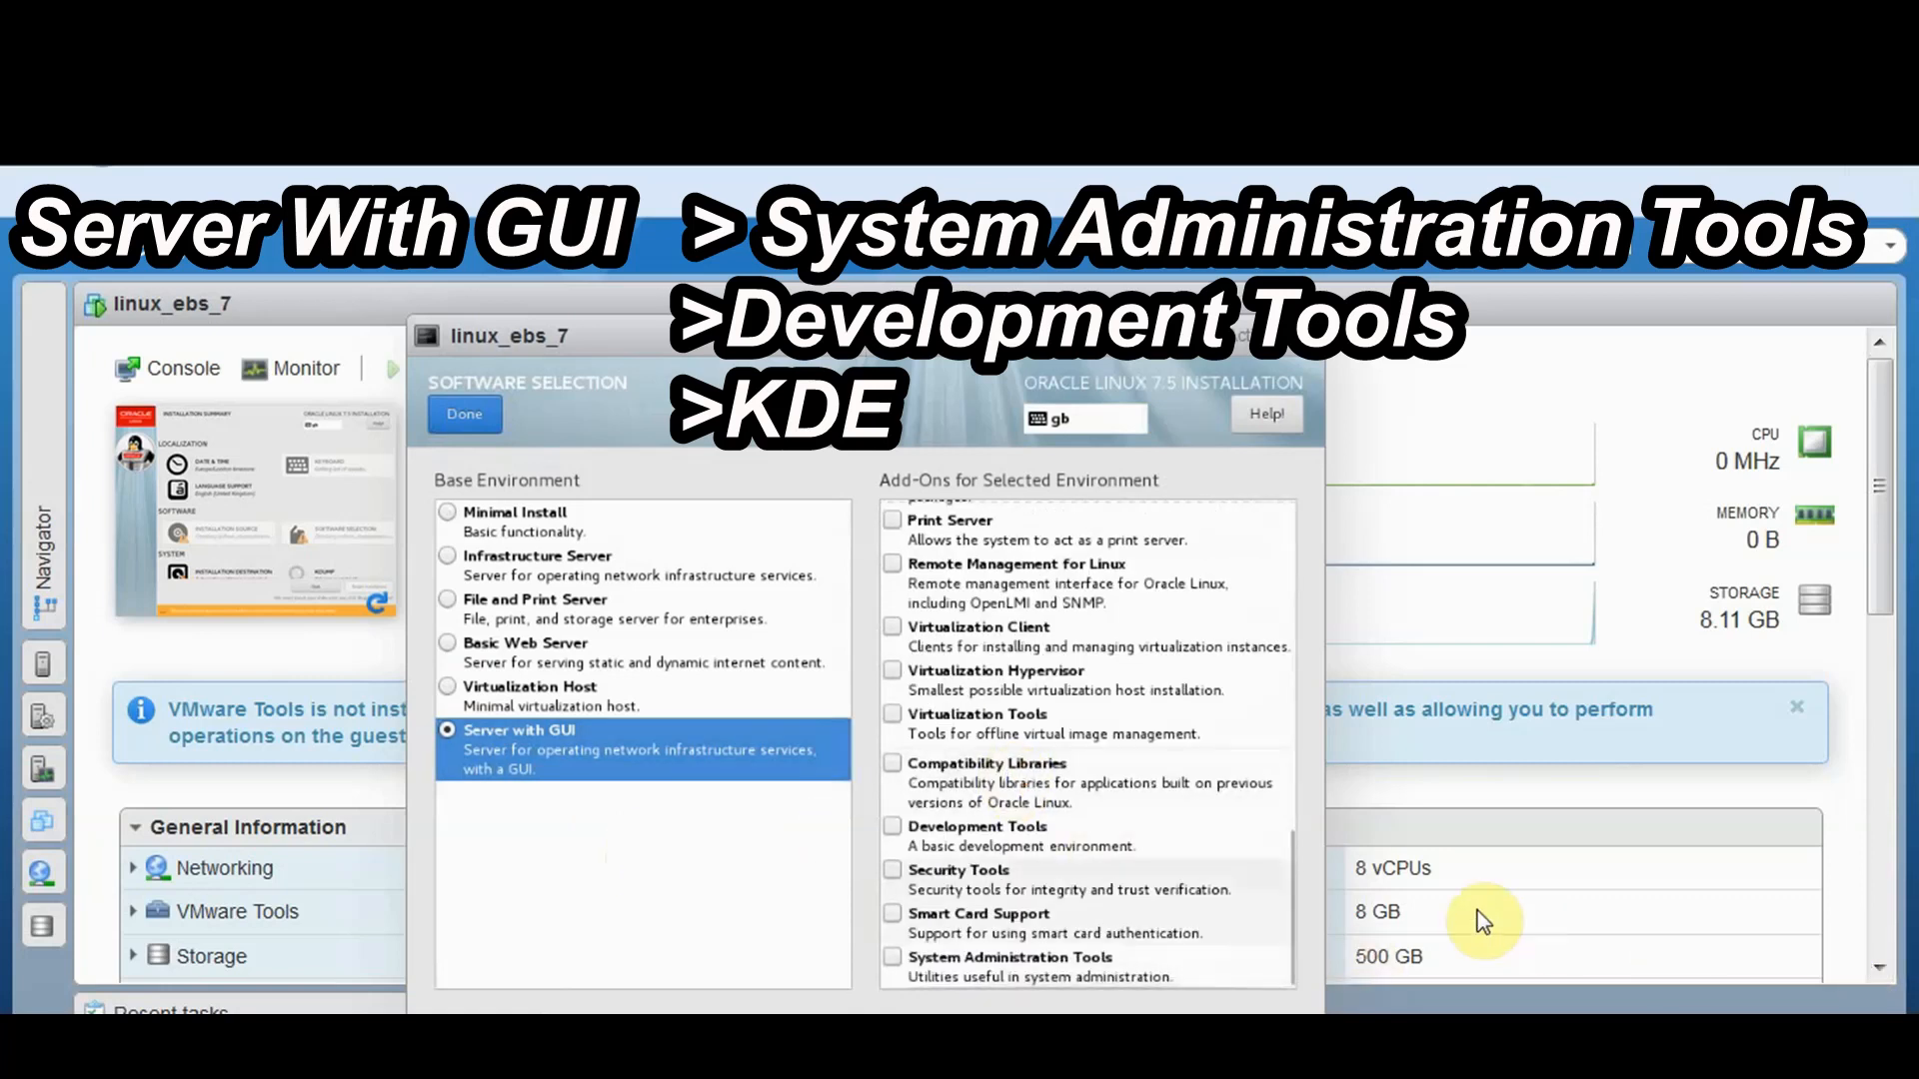
{"action": "left_click", "coordinate": [893, 959]}
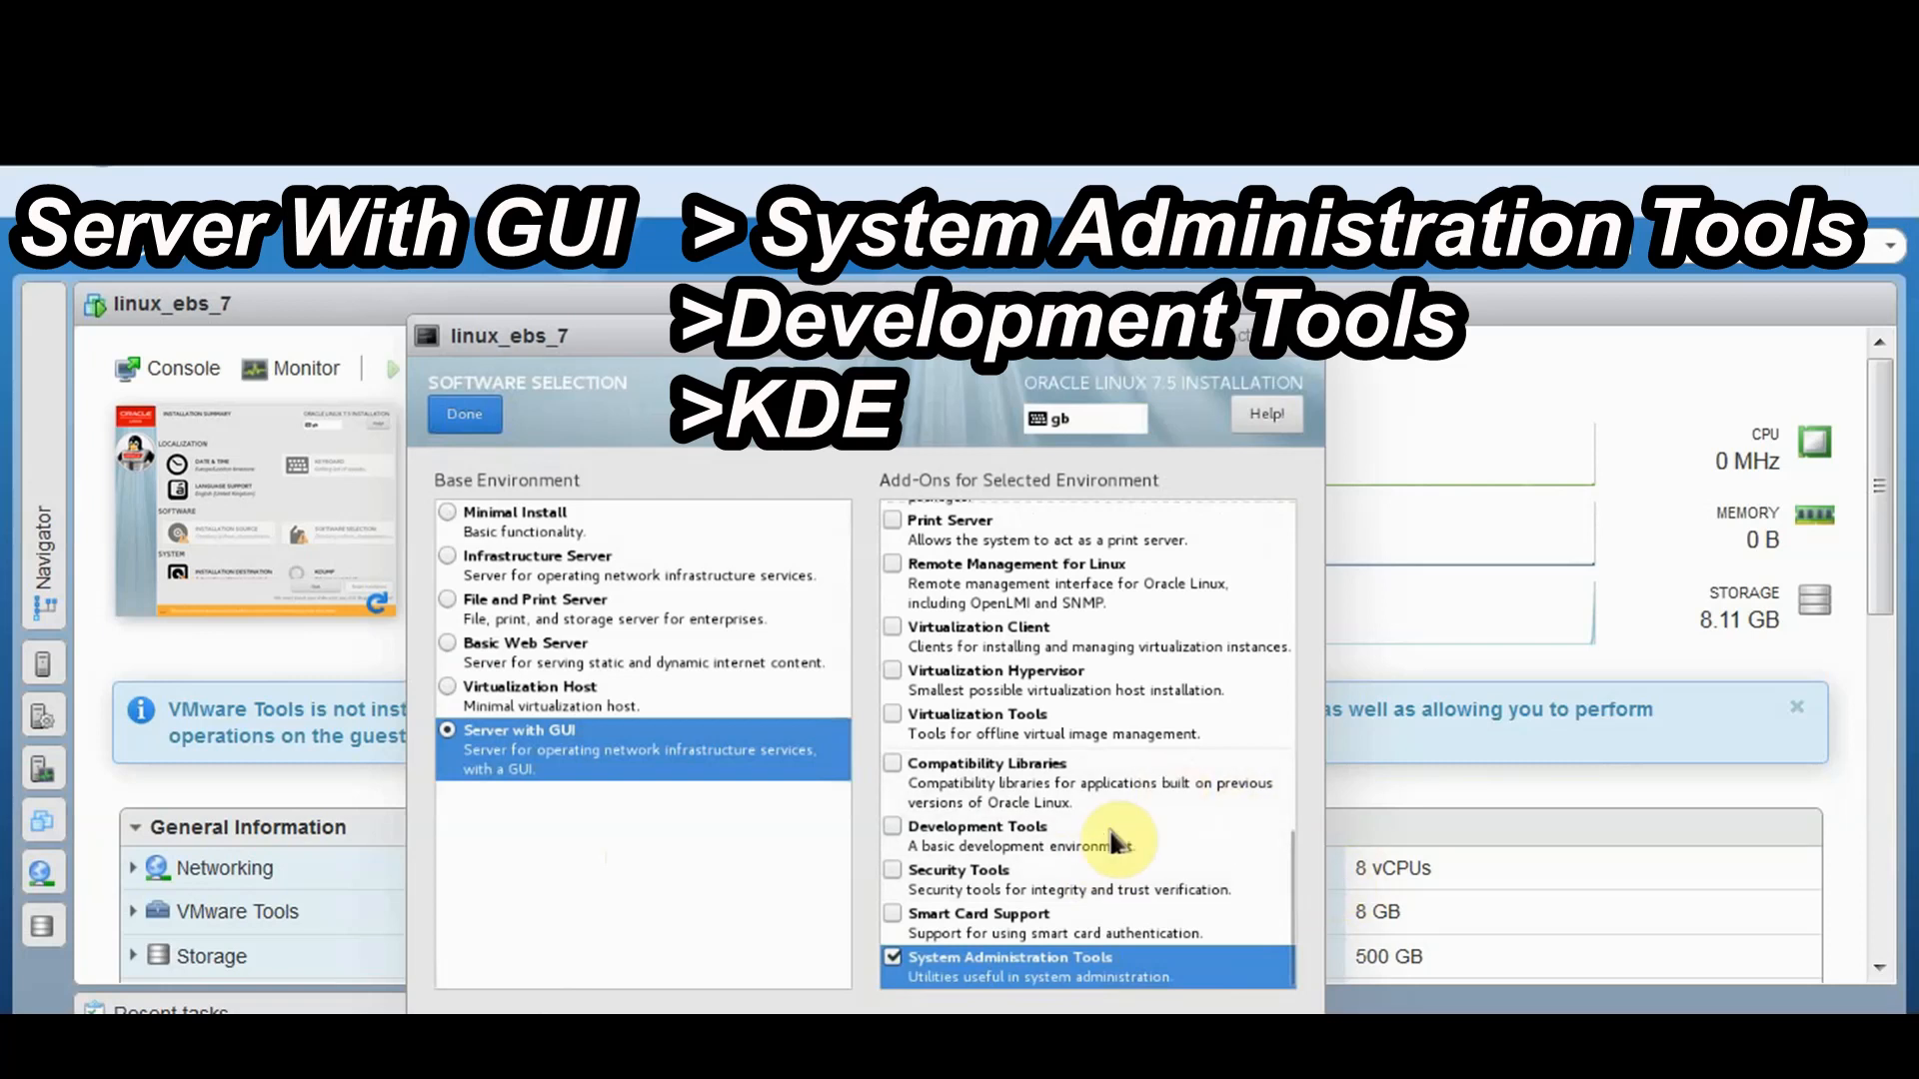
{"action": "left_click_drag", "start_coordinate": [1287, 784], "coordinate": [1273, 639]}
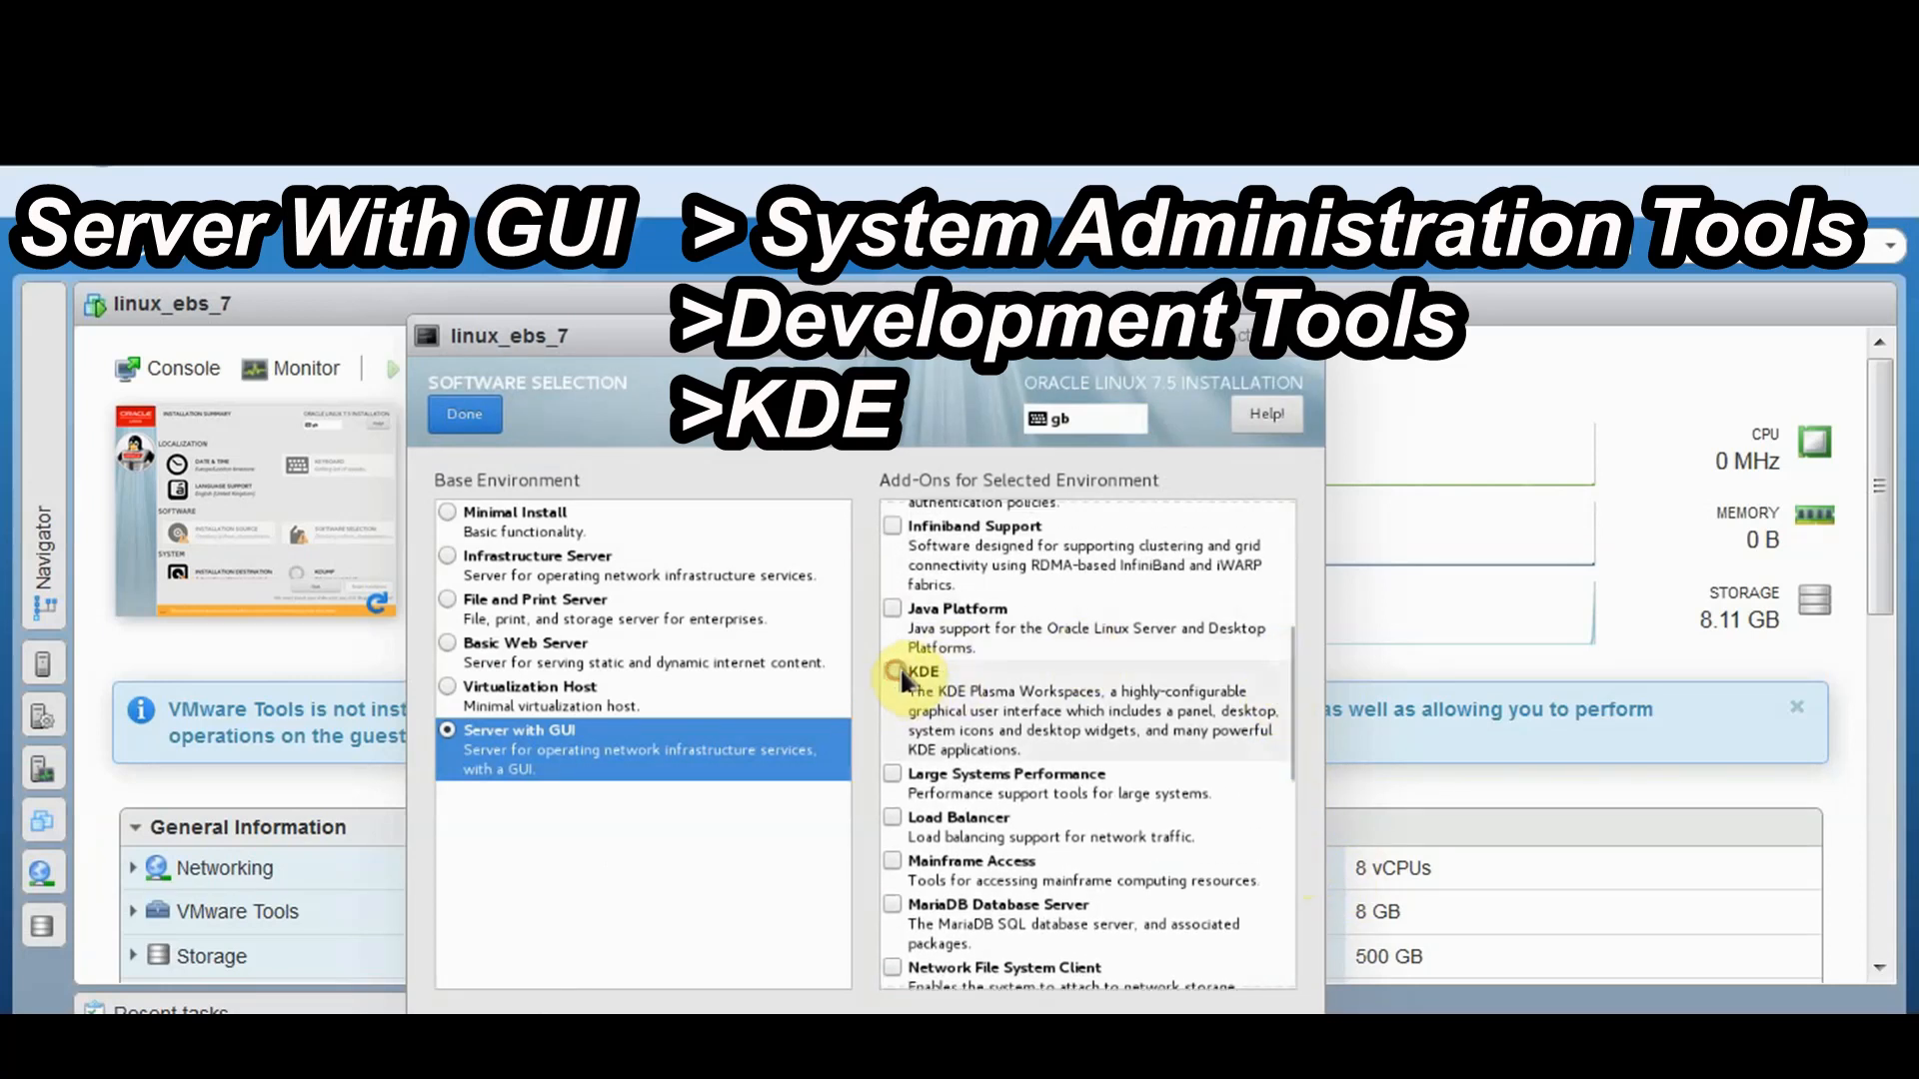
{"action": "left_click", "coordinate": [892, 672]}
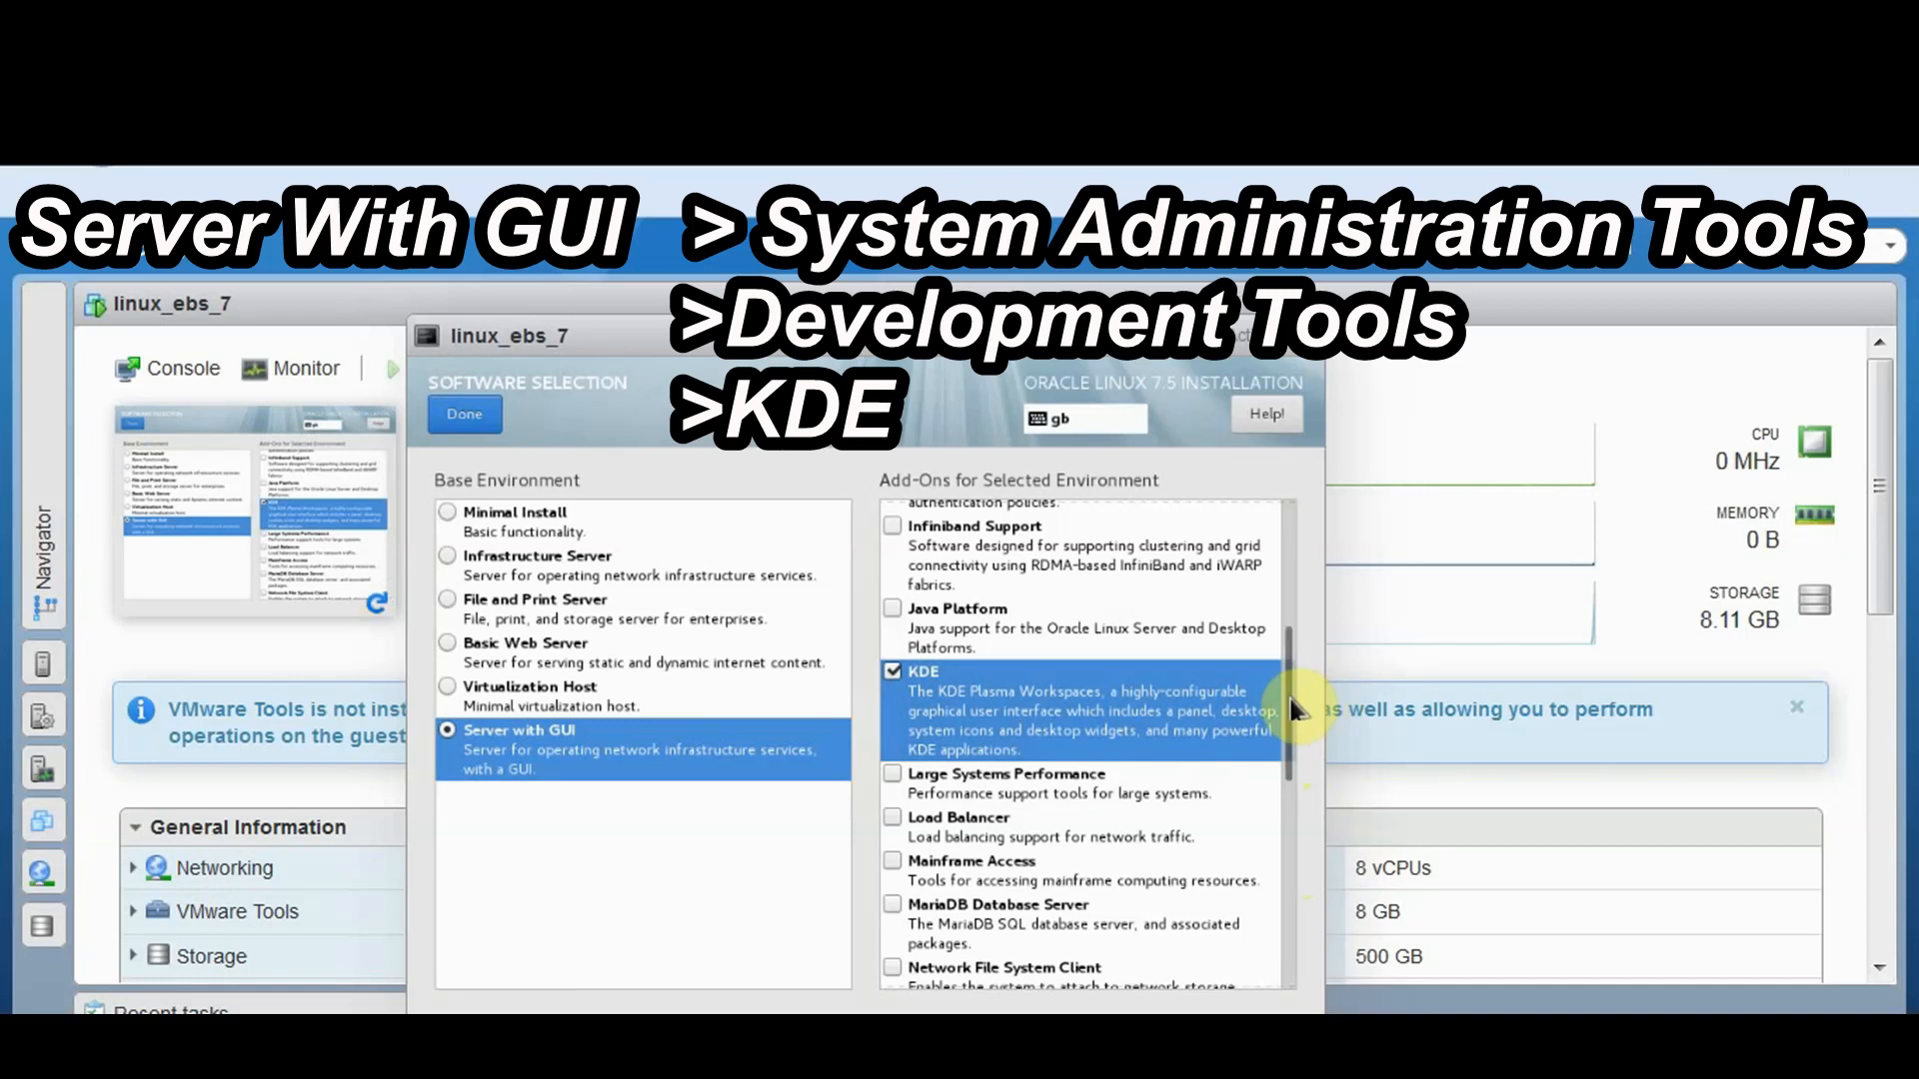
{"action": "left_click_drag", "start_coordinate": [1291, 706], "coordinate": [1315, 921]}
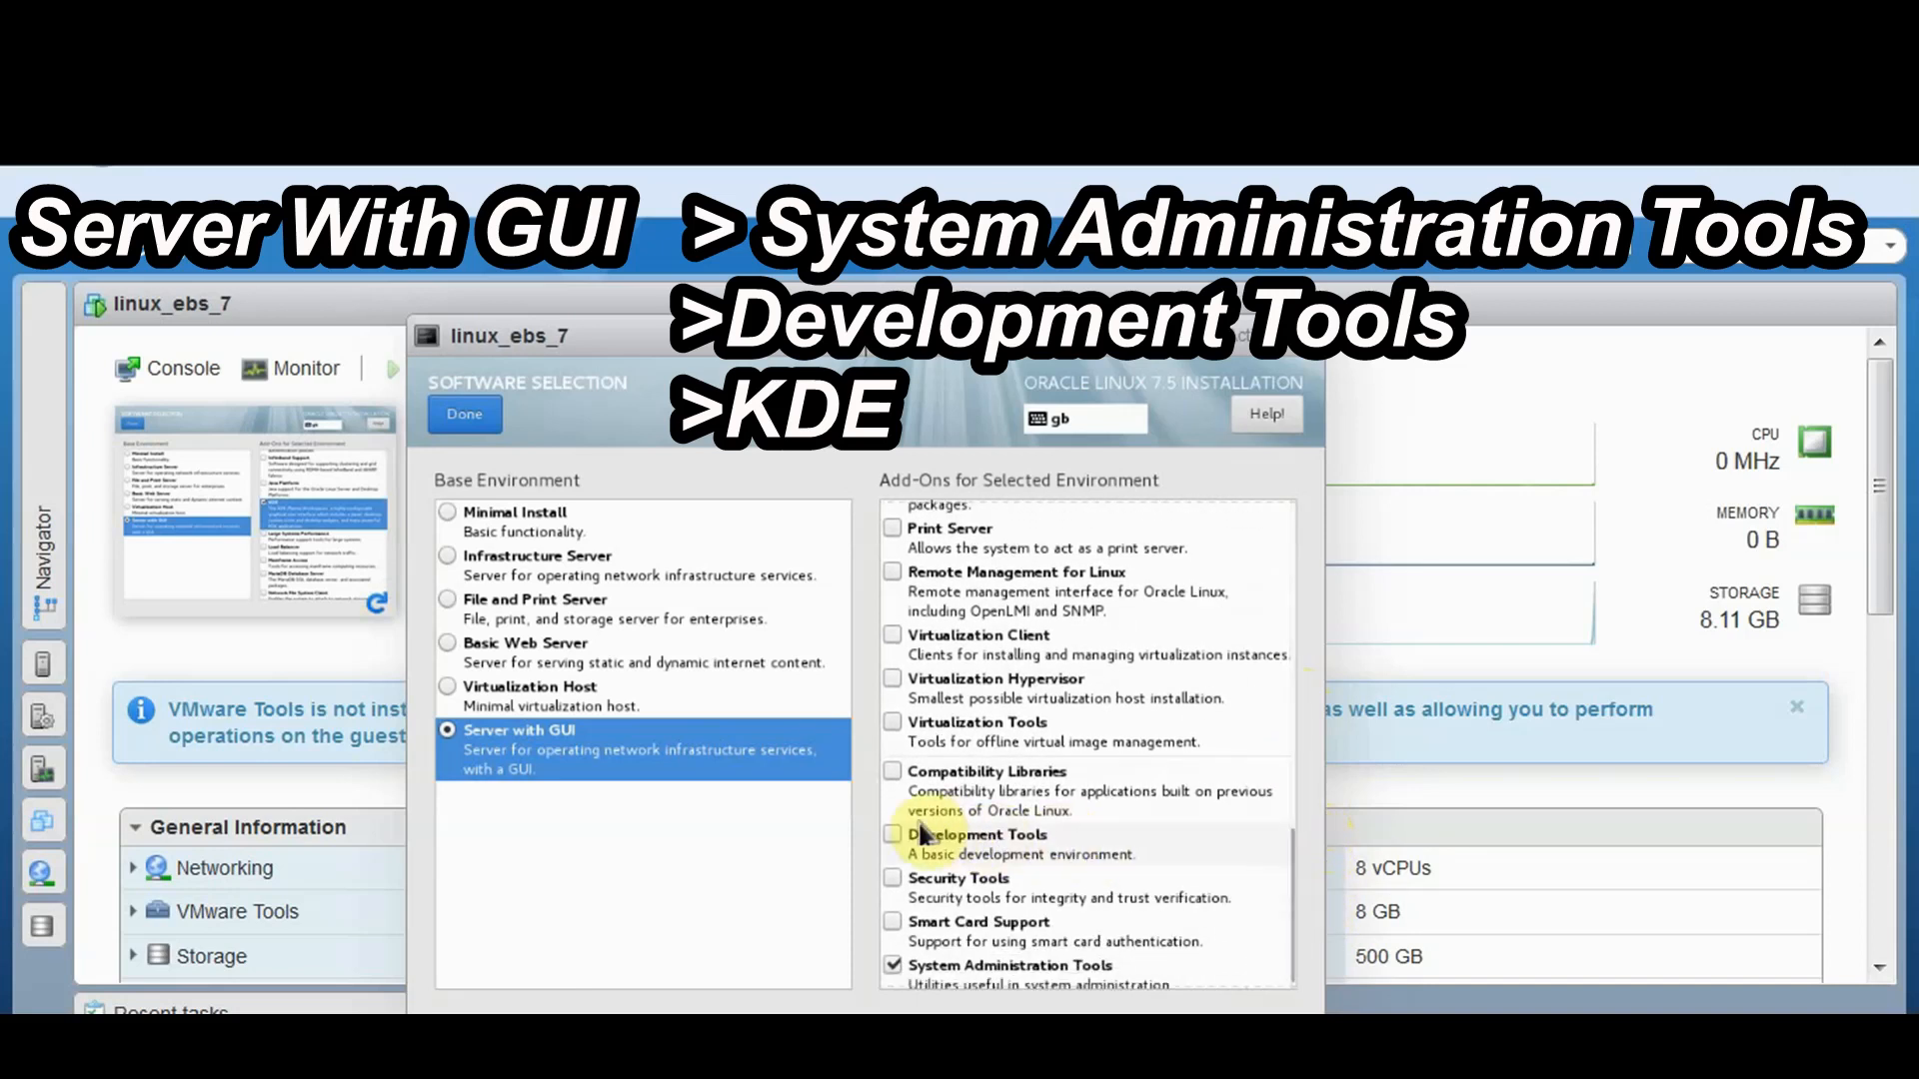
{"action": "left_click", "coordinate": [893, 835]}
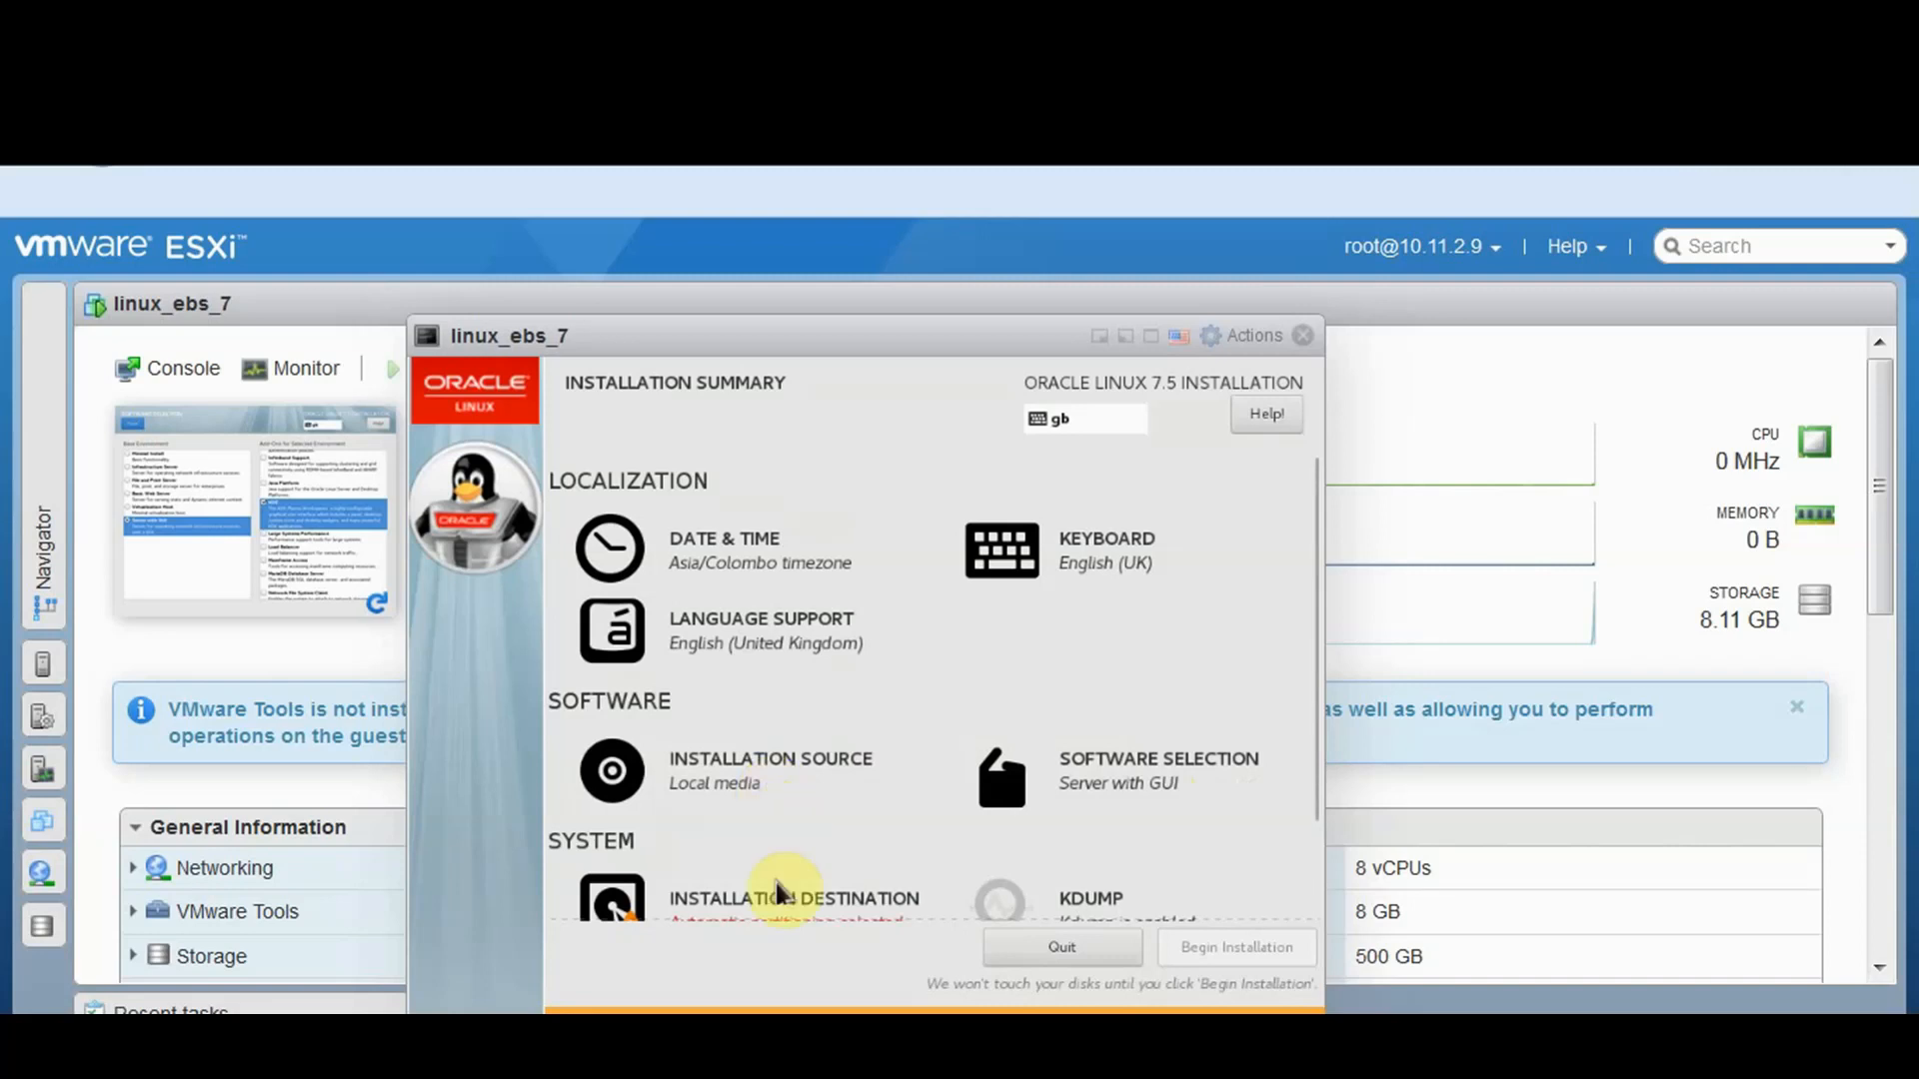
Switch to manual partitioning and add a 1 GiB /boot partition
{"action": "left_click", "coordinate": [782, 909]}
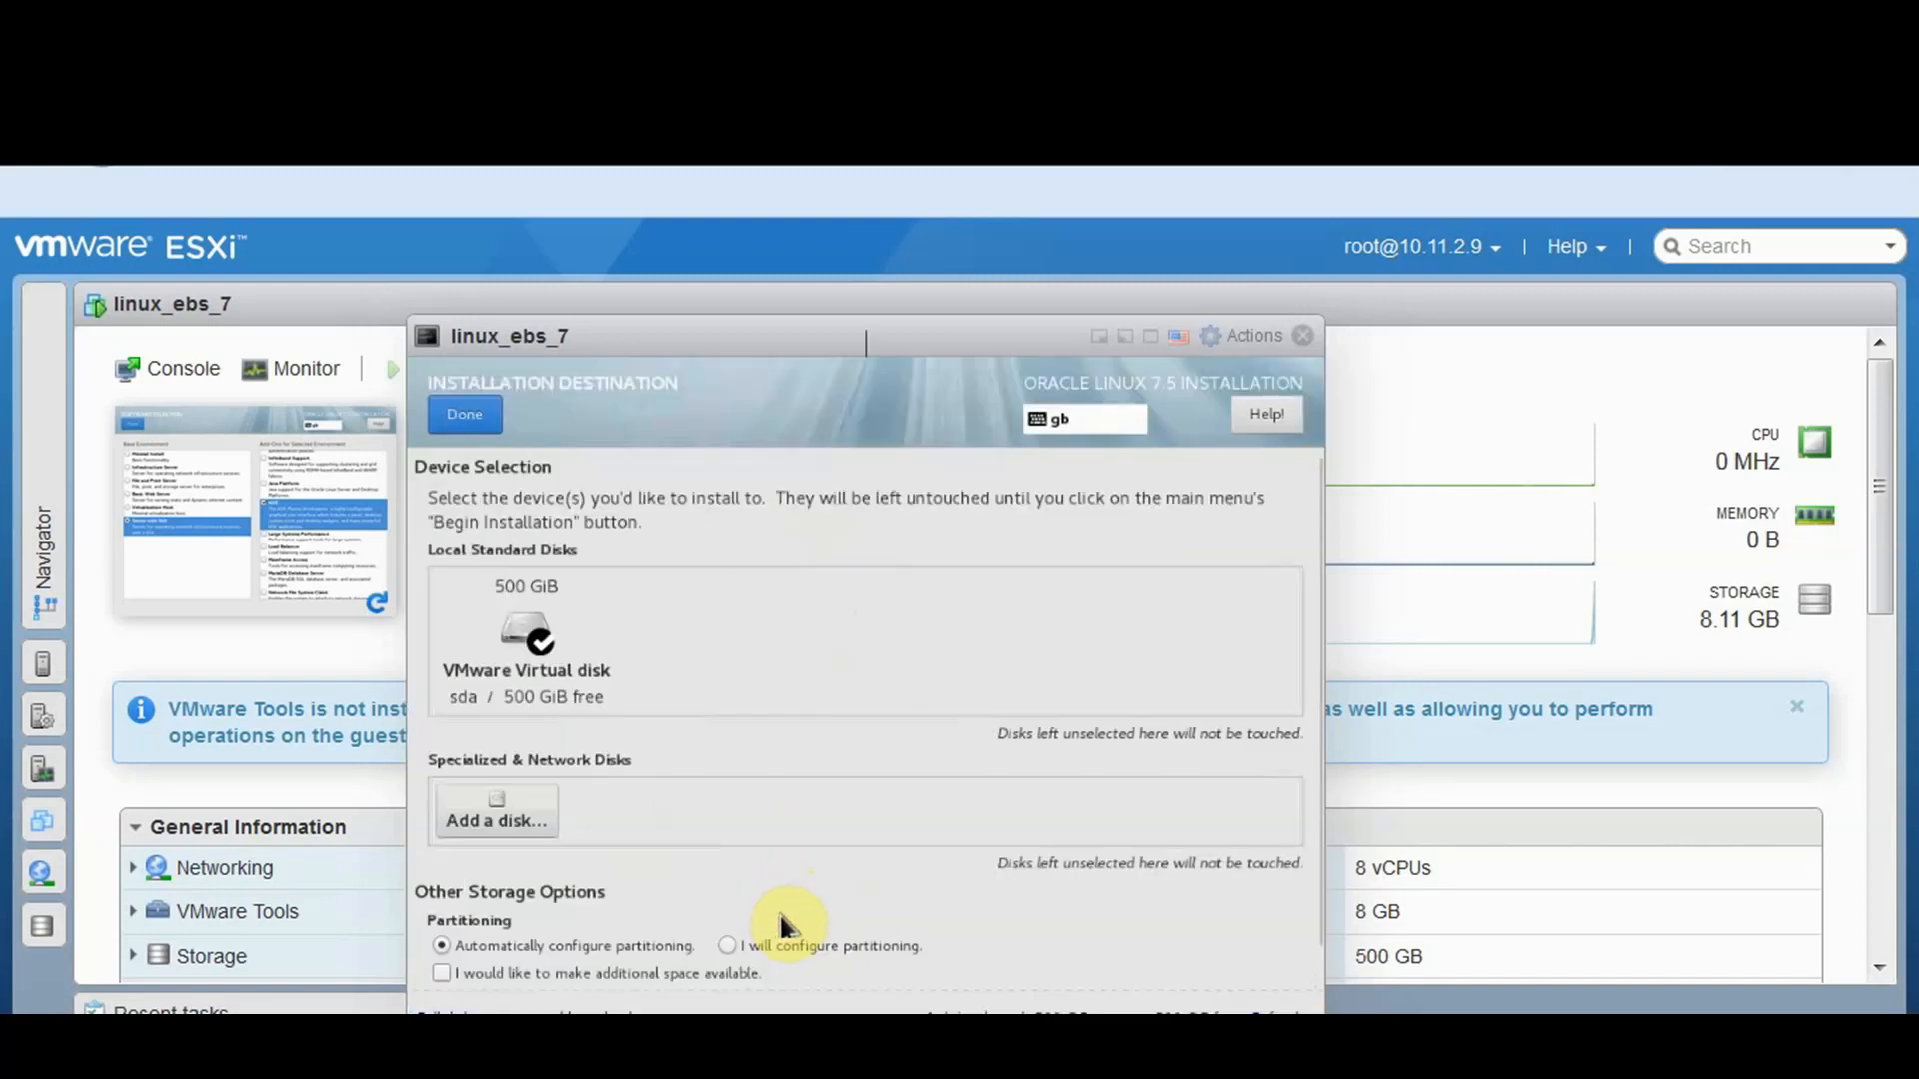
{"action": "left_click", "coordinate": [737, 948]}
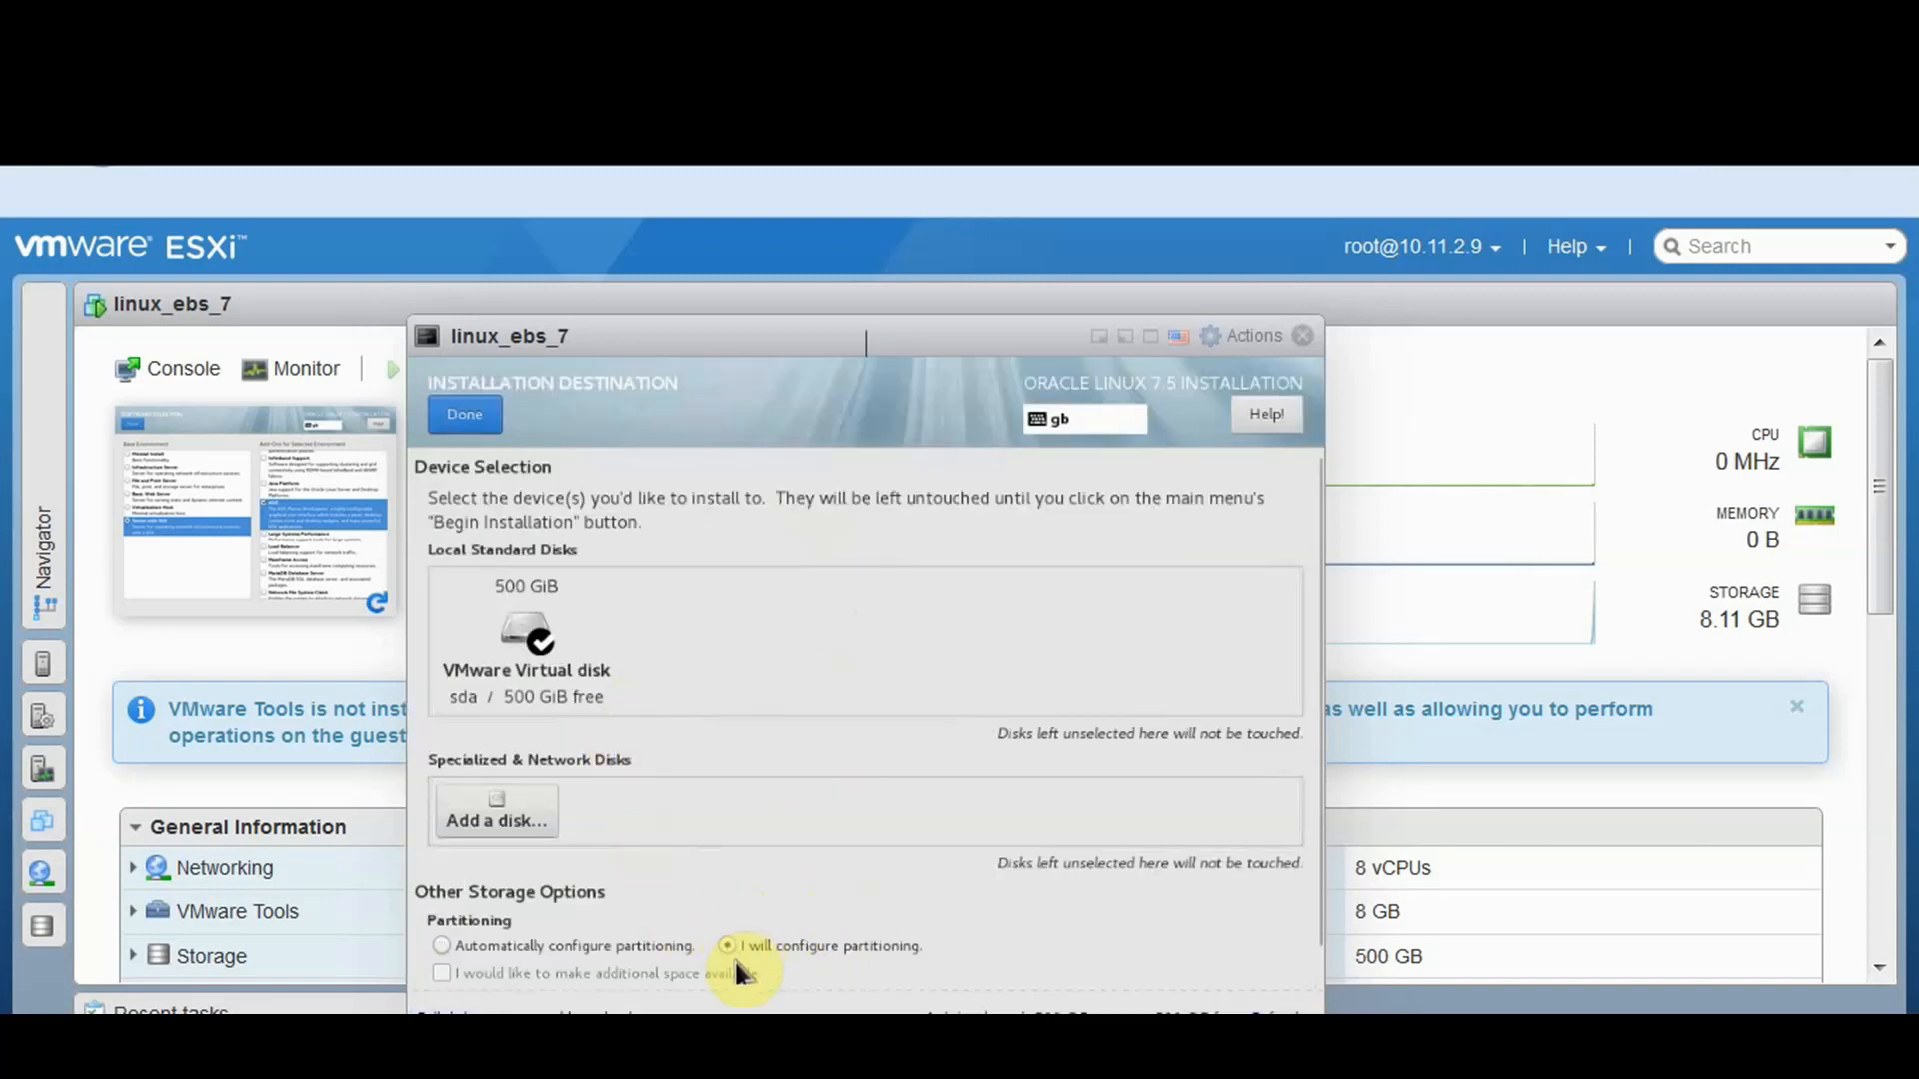
{"action": "left_click", "coordinate": [476, 422]}
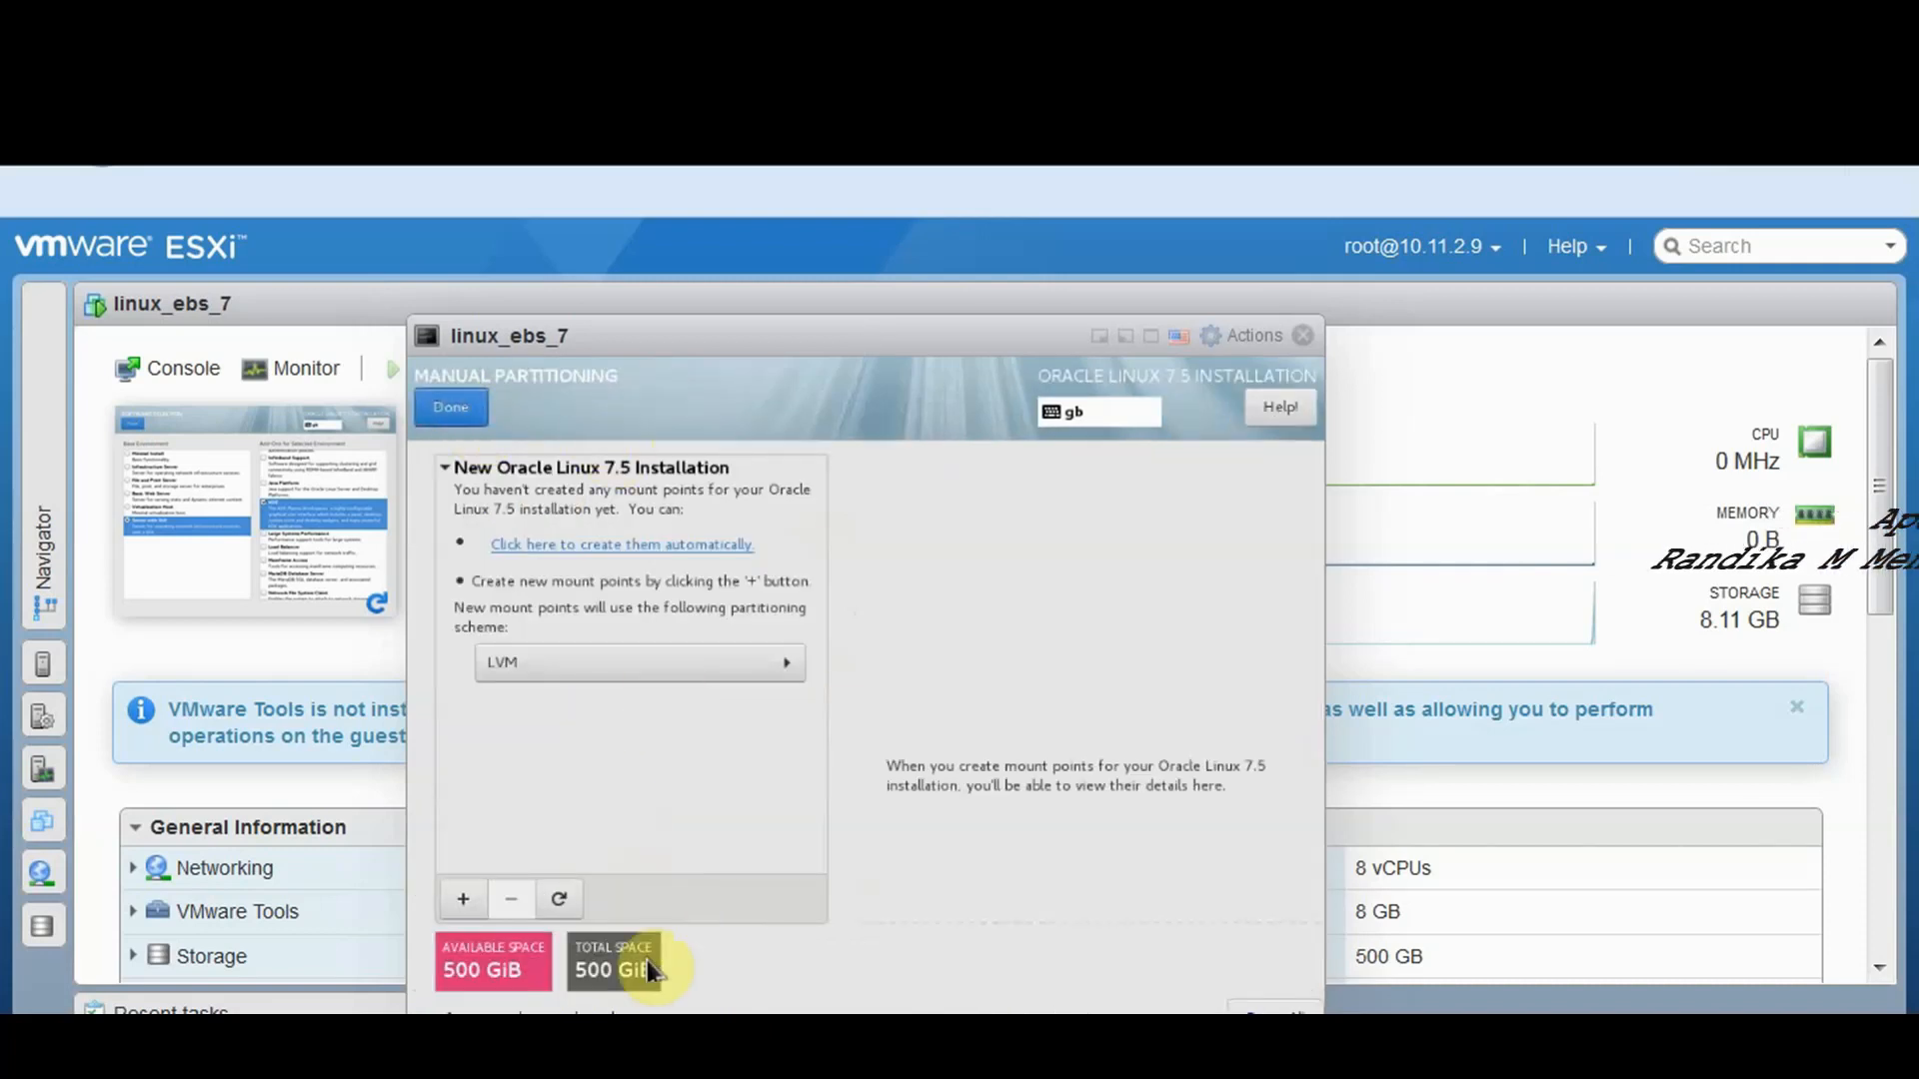
{"action": "left_click", "coordinate": [465, 902]}
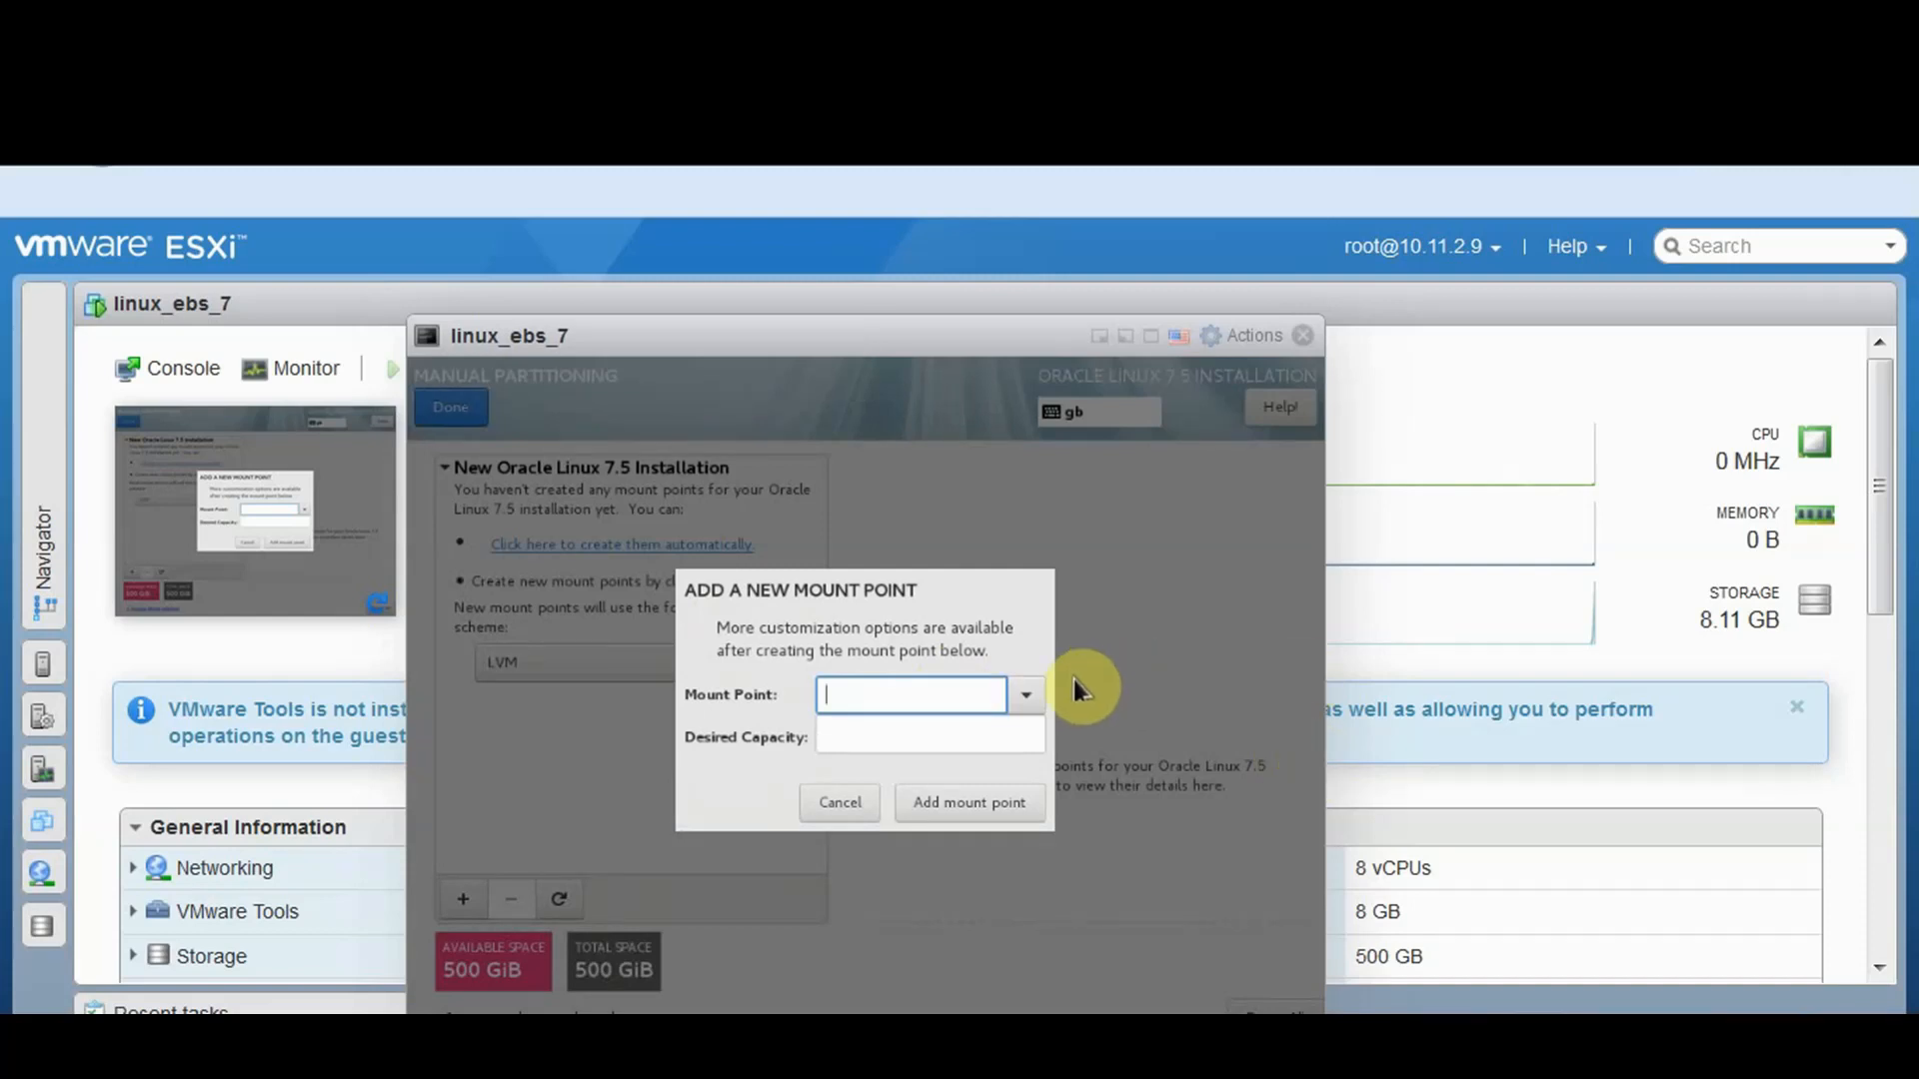
{"action": "left_click", "coordinate": [1023, 696]}
{"action": "left_click", "coordinate": [872, 759]}
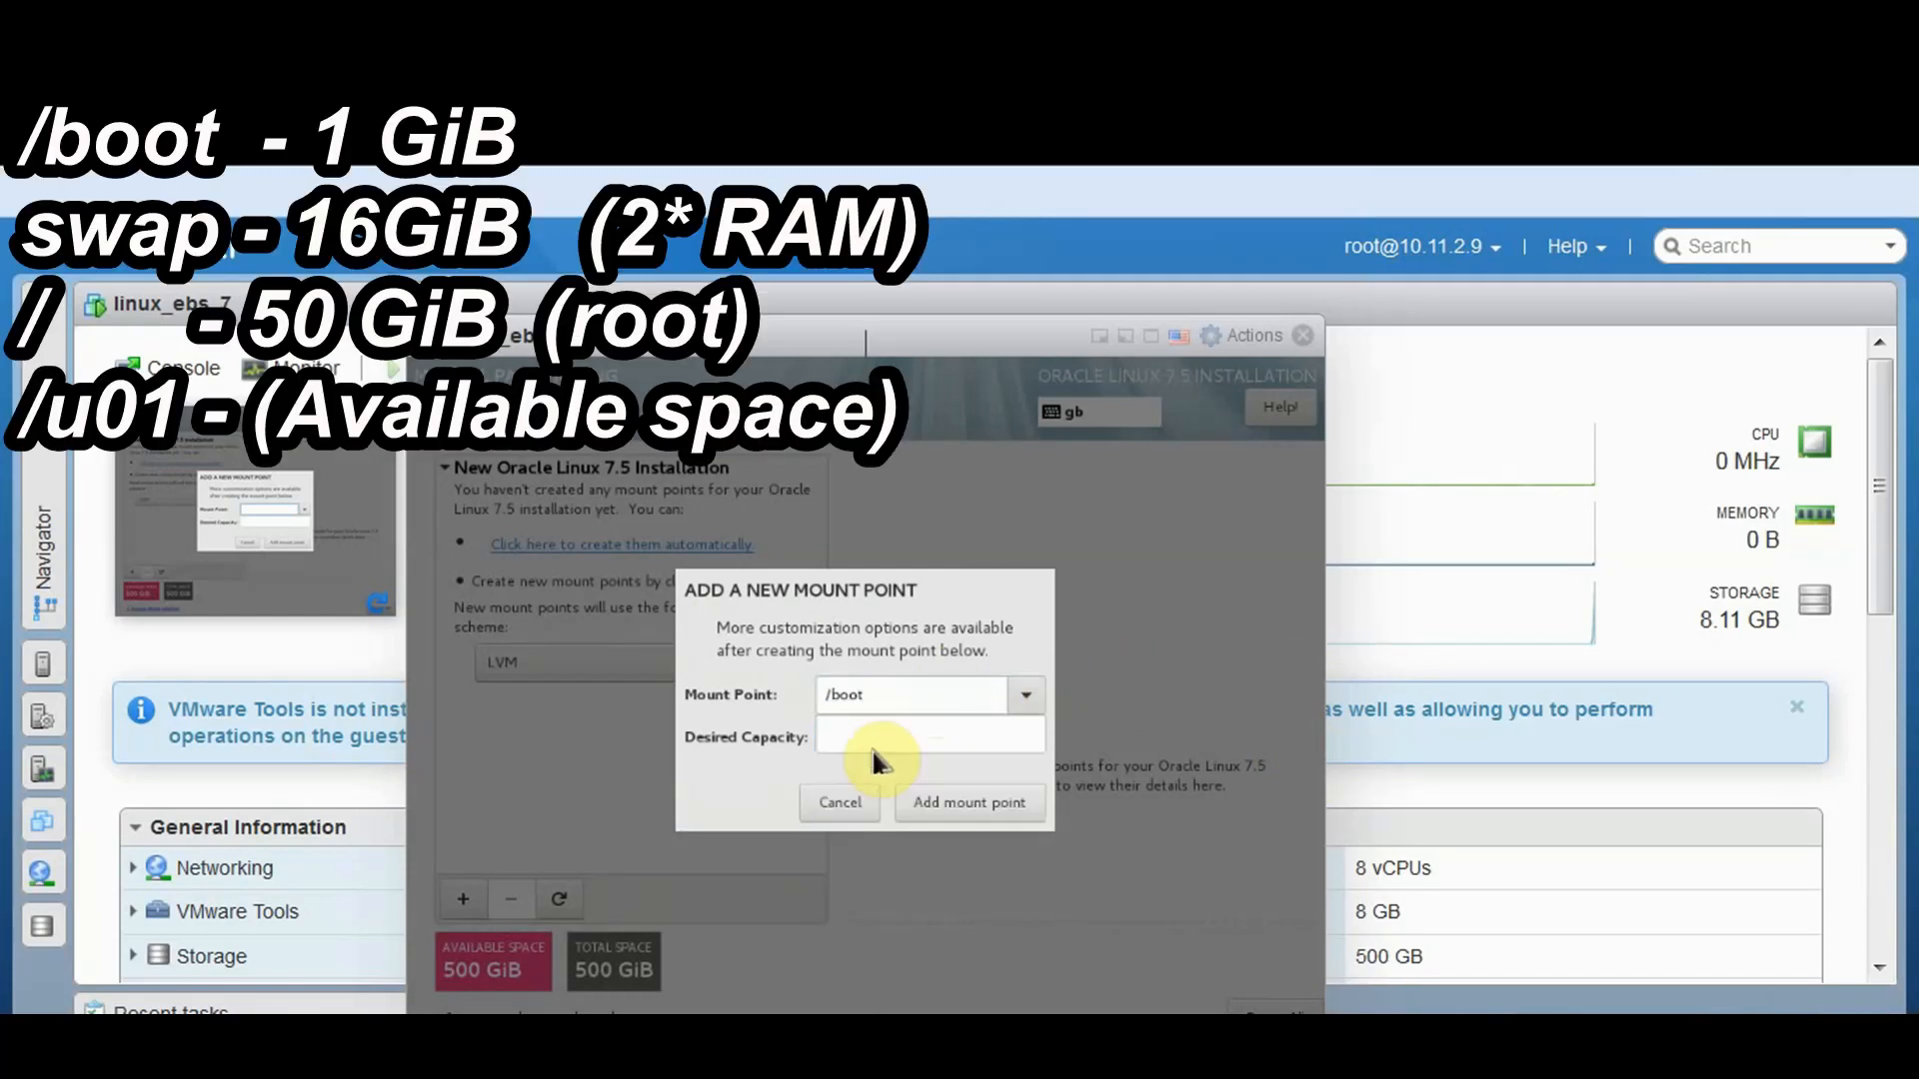
{"action": "left_click", "coordinate": [868, 731]}
{"action": "type", "text": "1 "}
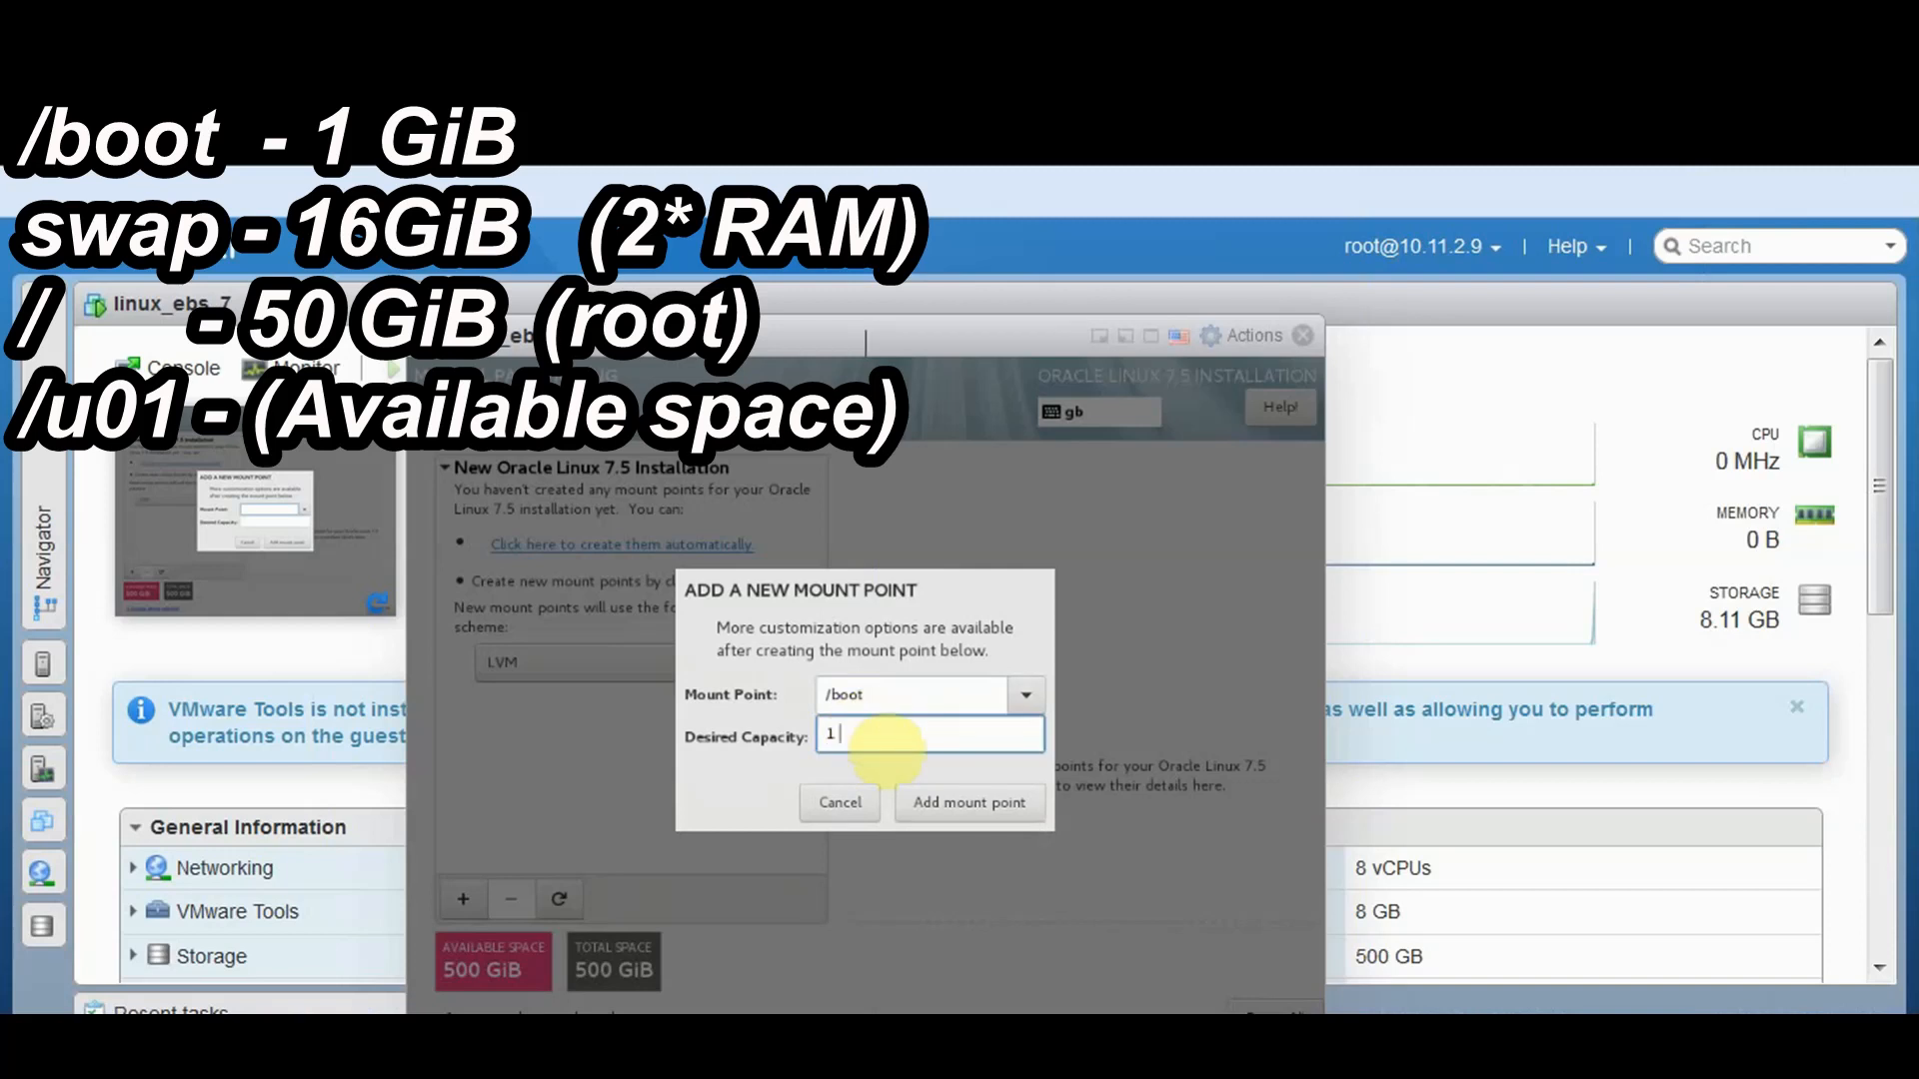
{"action": "type", "text": "GiB"}
{"action": "left_click", "coordinate": [923, 819]}
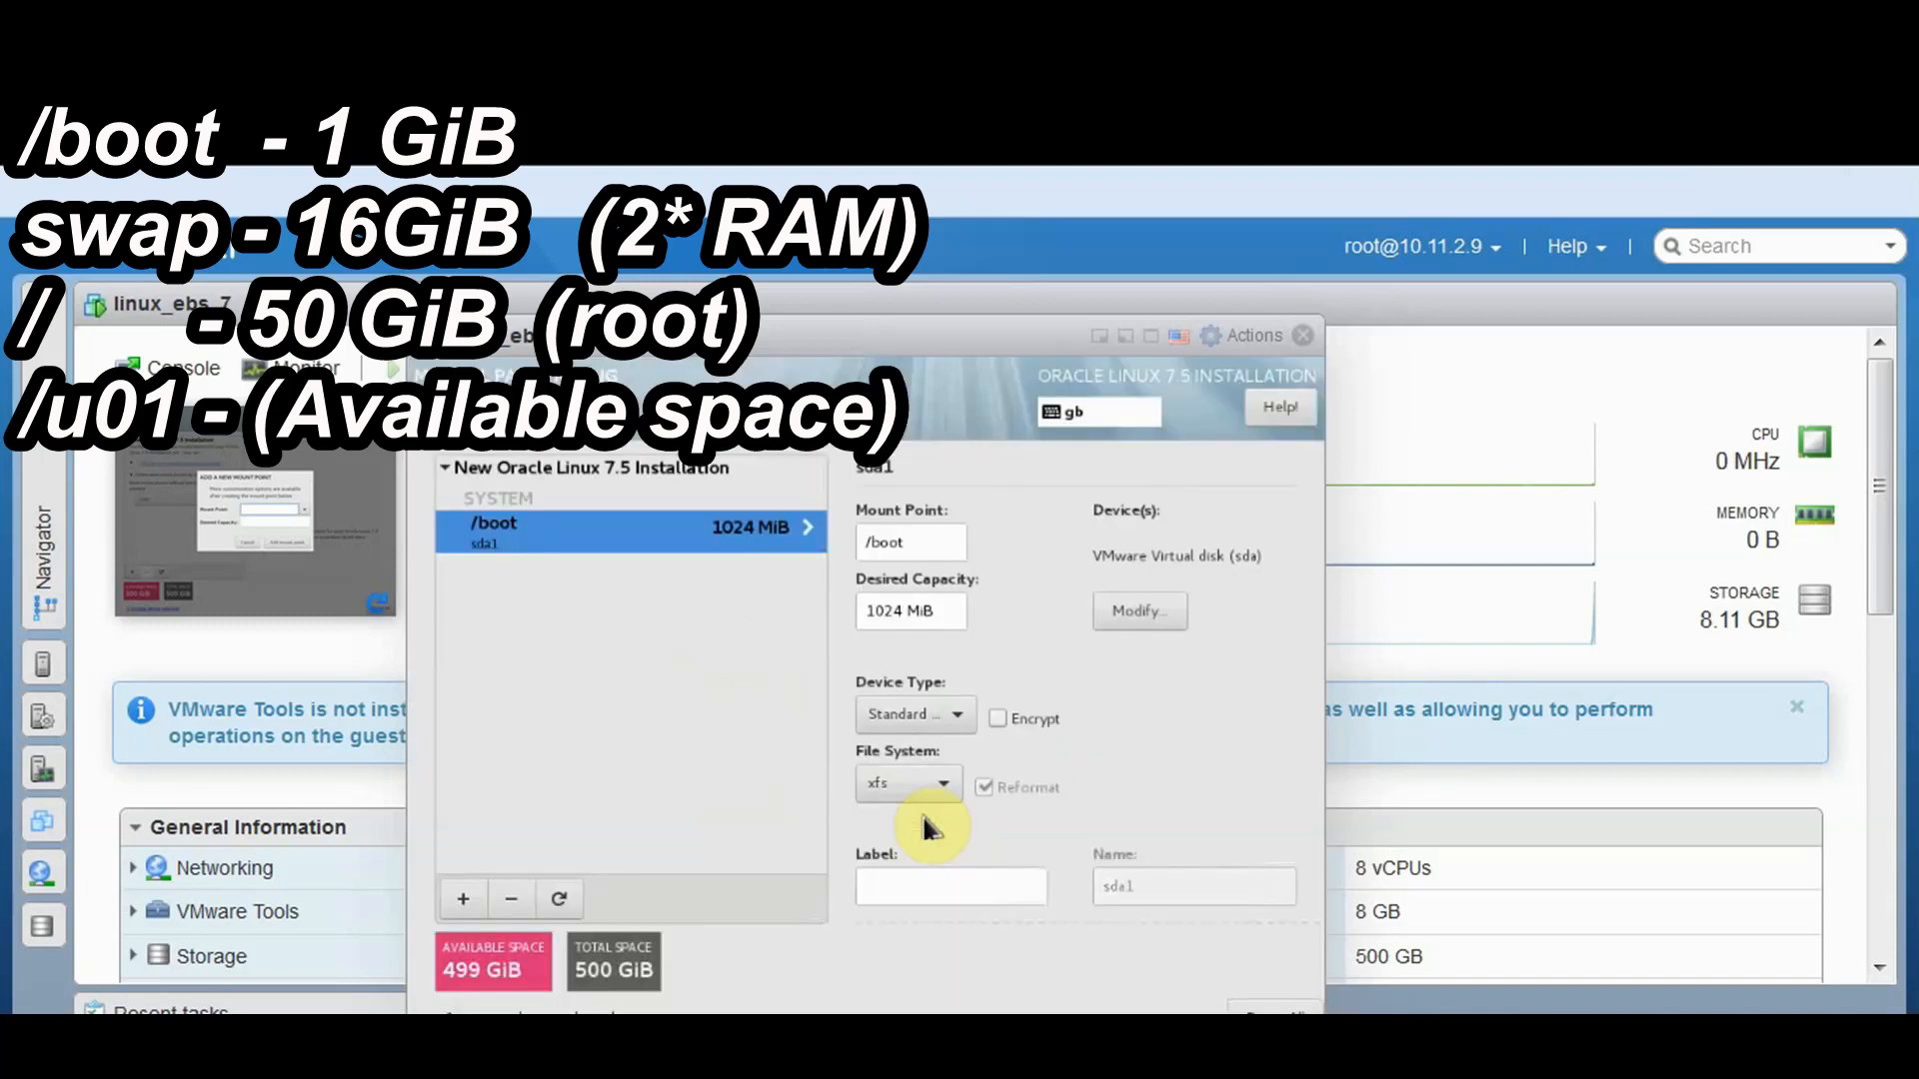
Add a 16 GiB swap mount point
{"action": "left_click", "coordinate": [457, 911]}
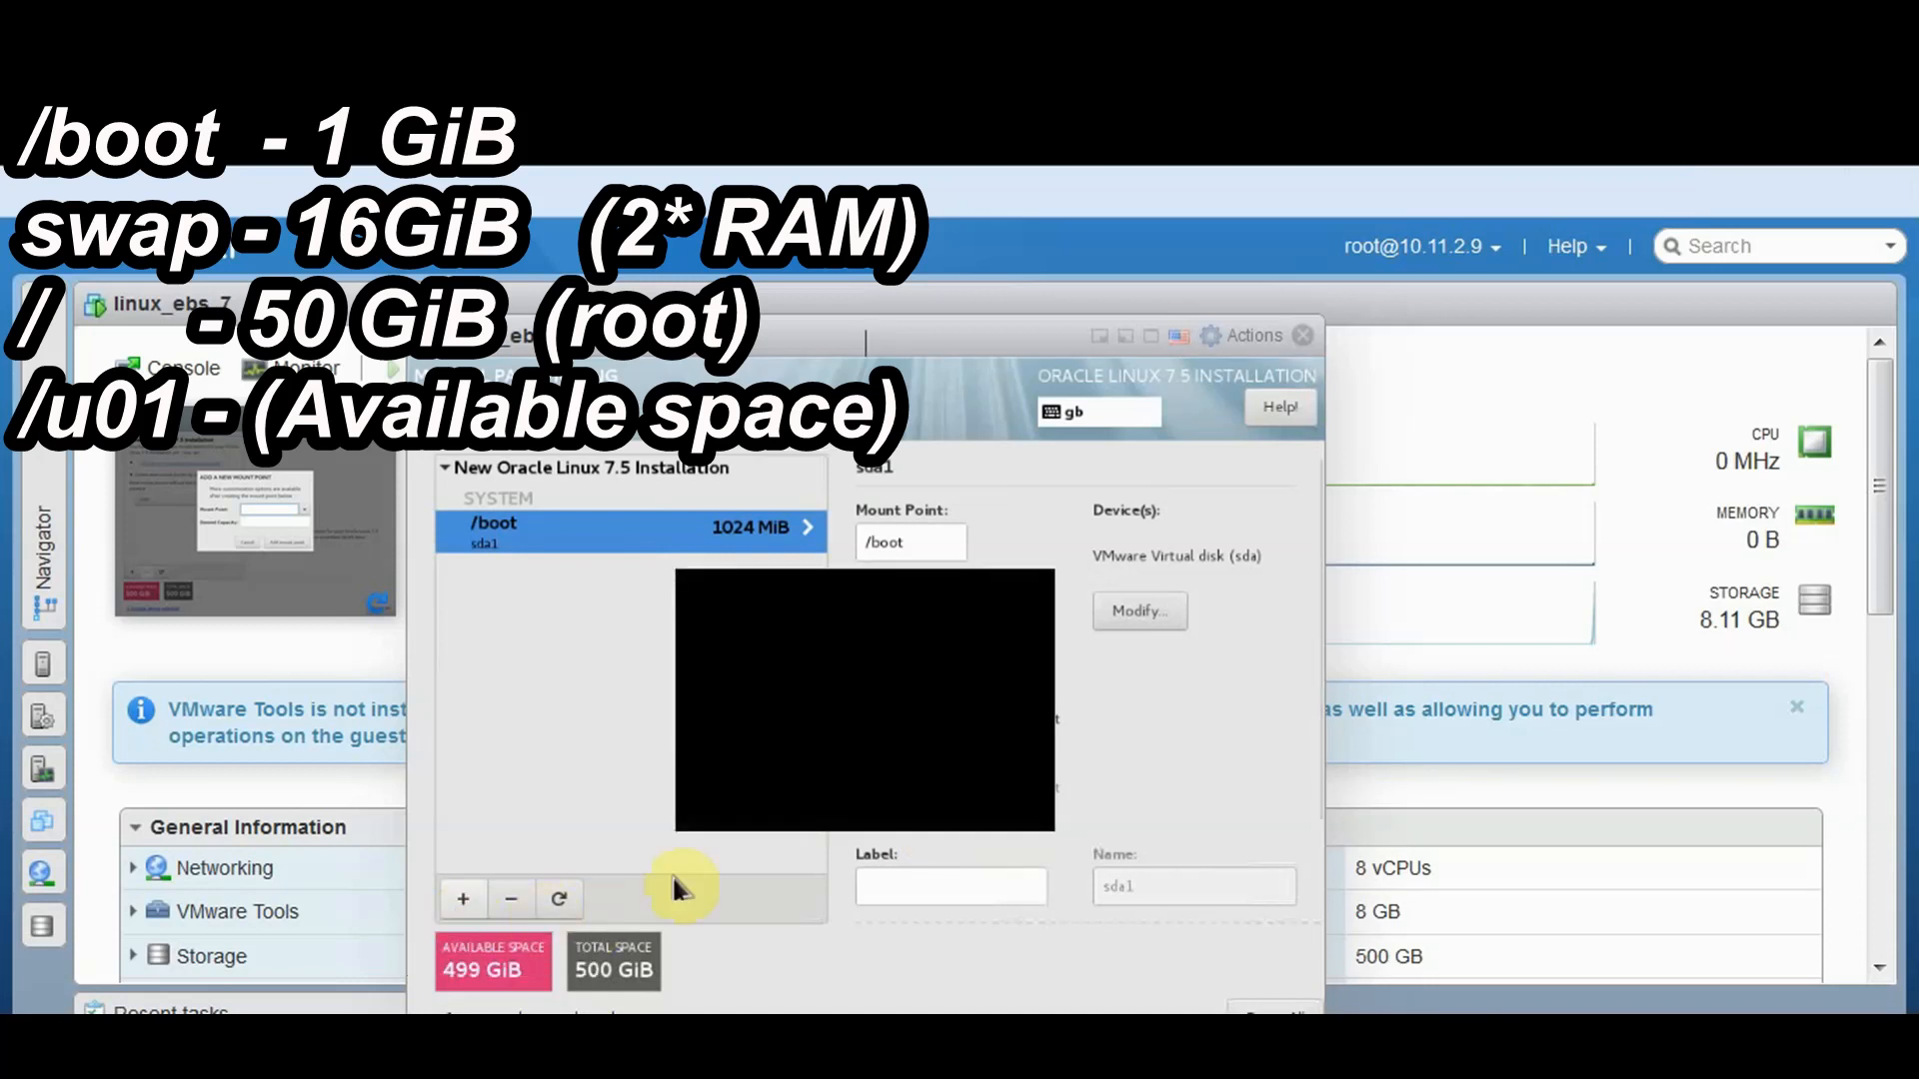
{"action": "left_click", "coordinate": [1020, 693]}
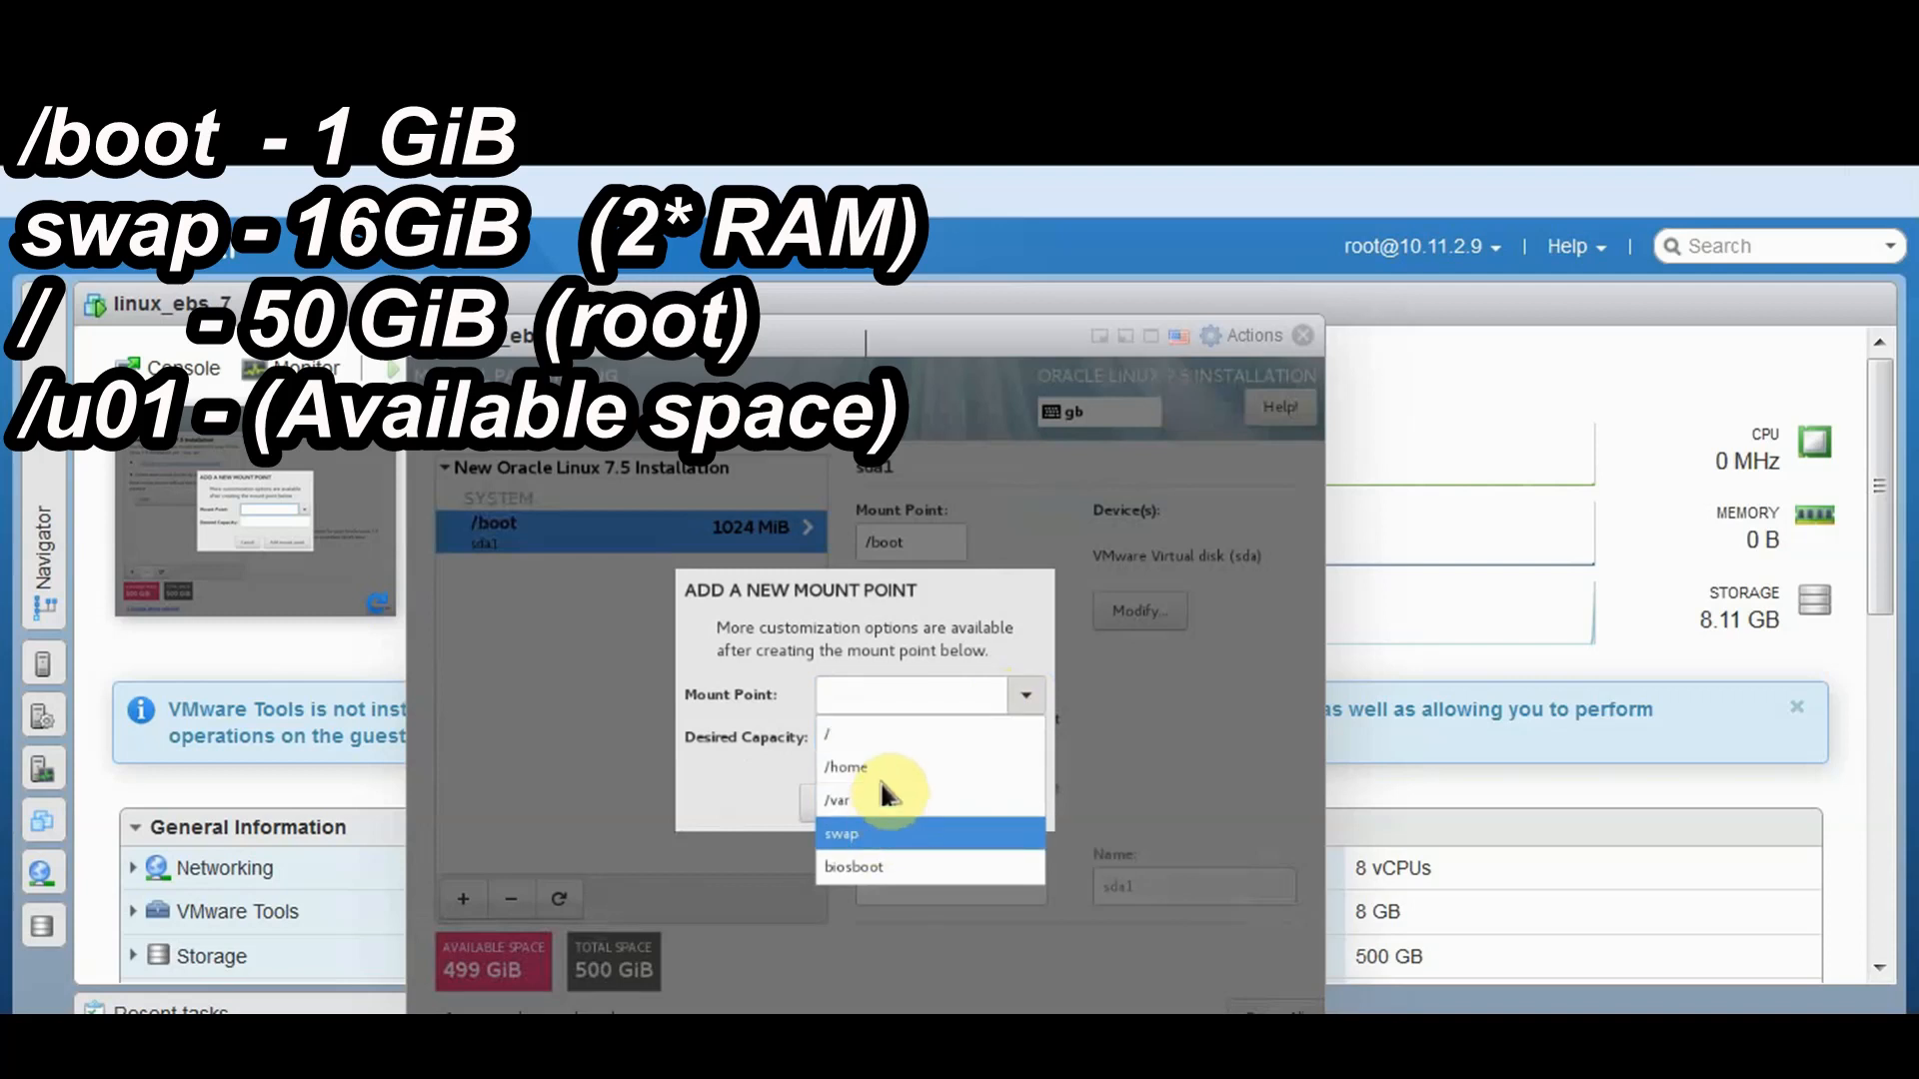
{"action": "left_click", "coordinate": [875, 833]}
{"action": "left_click", "coordinate": [888, 741]}
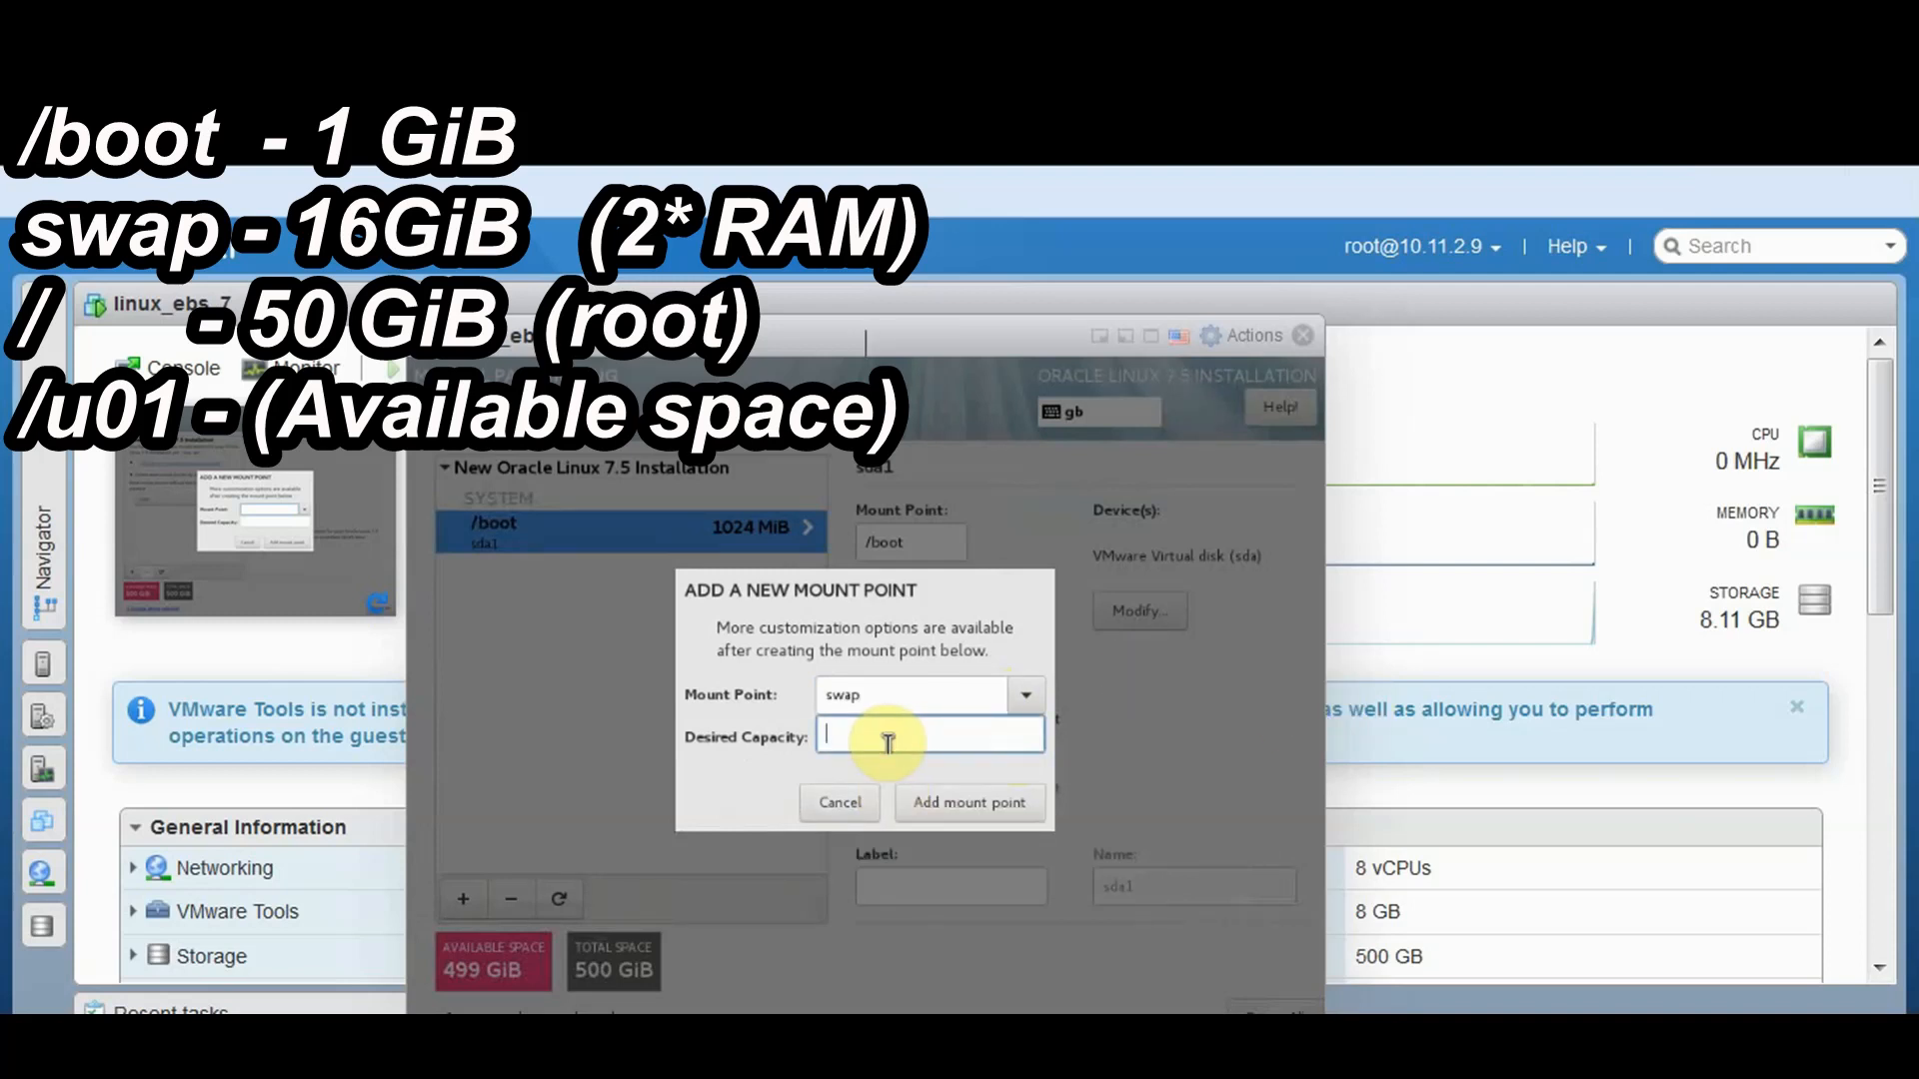
{"action": "type", "text": "1"}
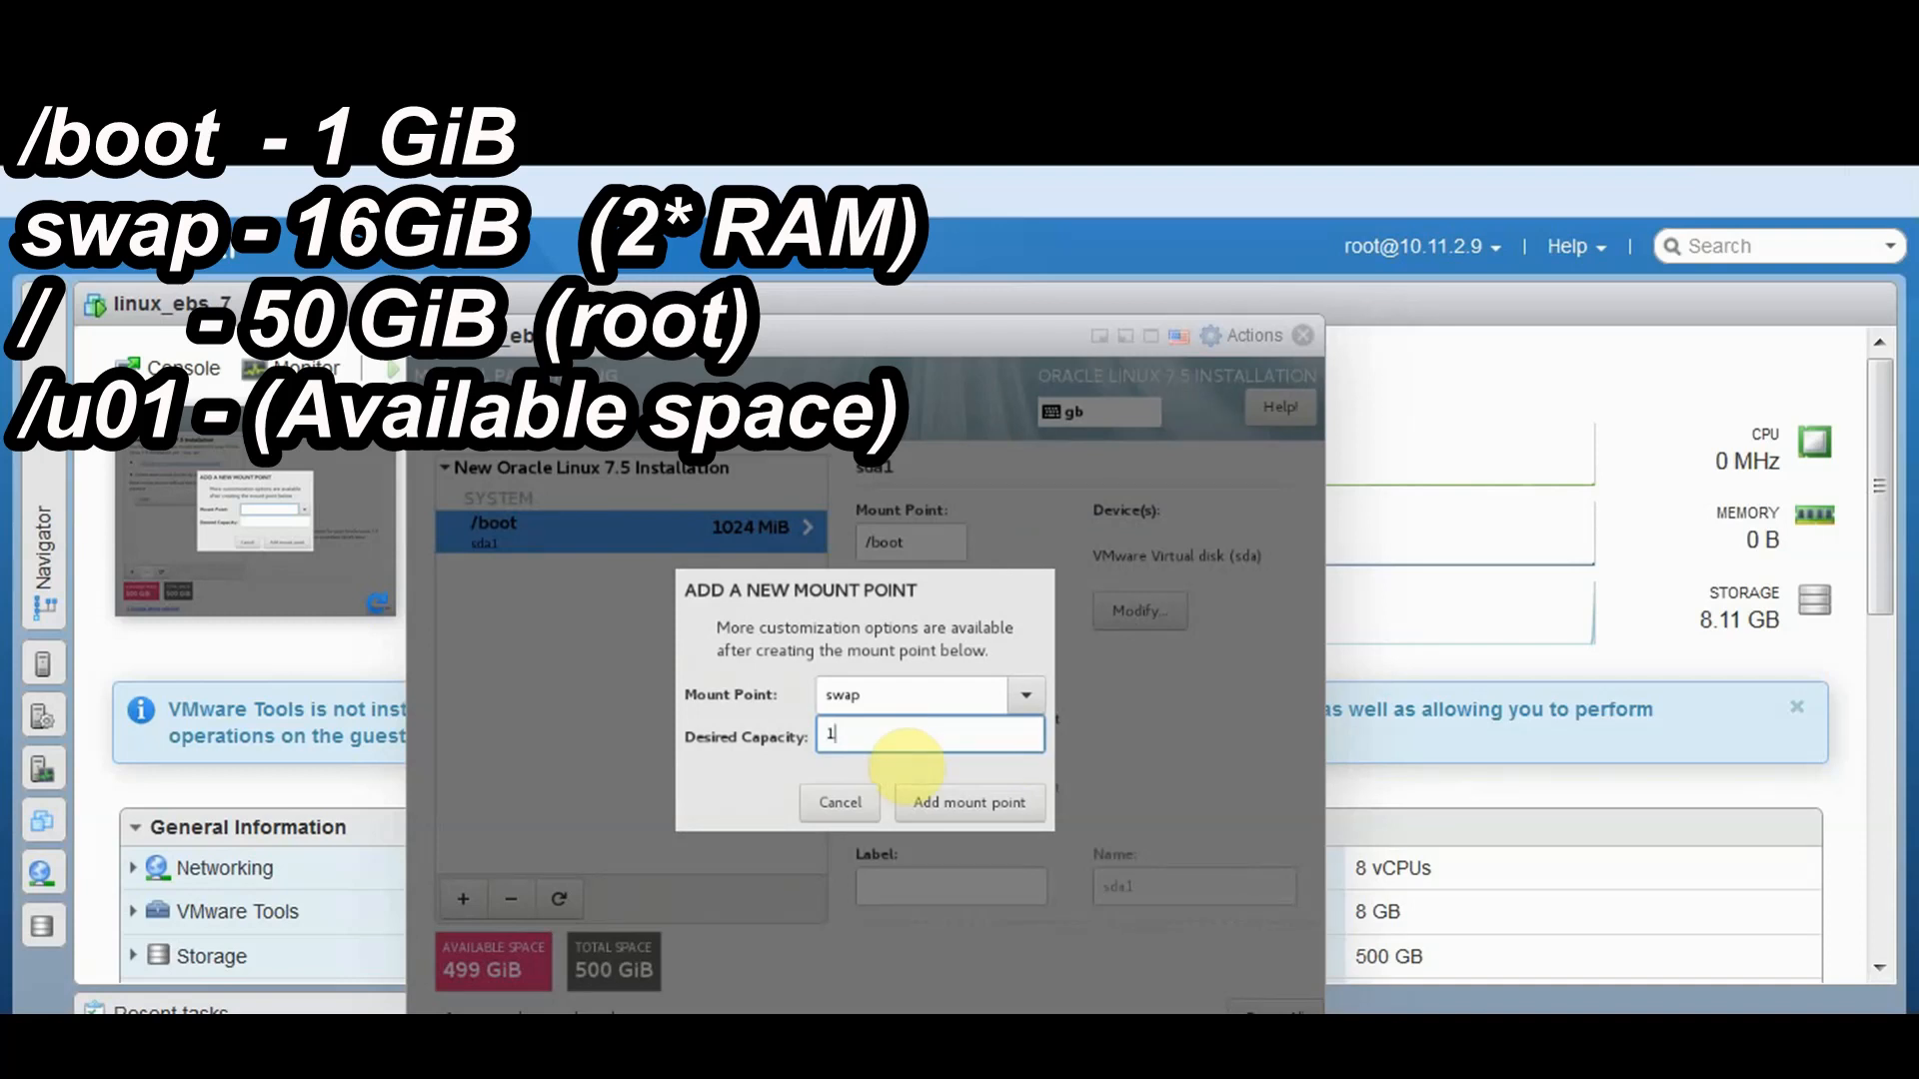
{"action": "type", "text": "6 GiB"}
{"action": "left_click", "coordinate": [936, 817]}
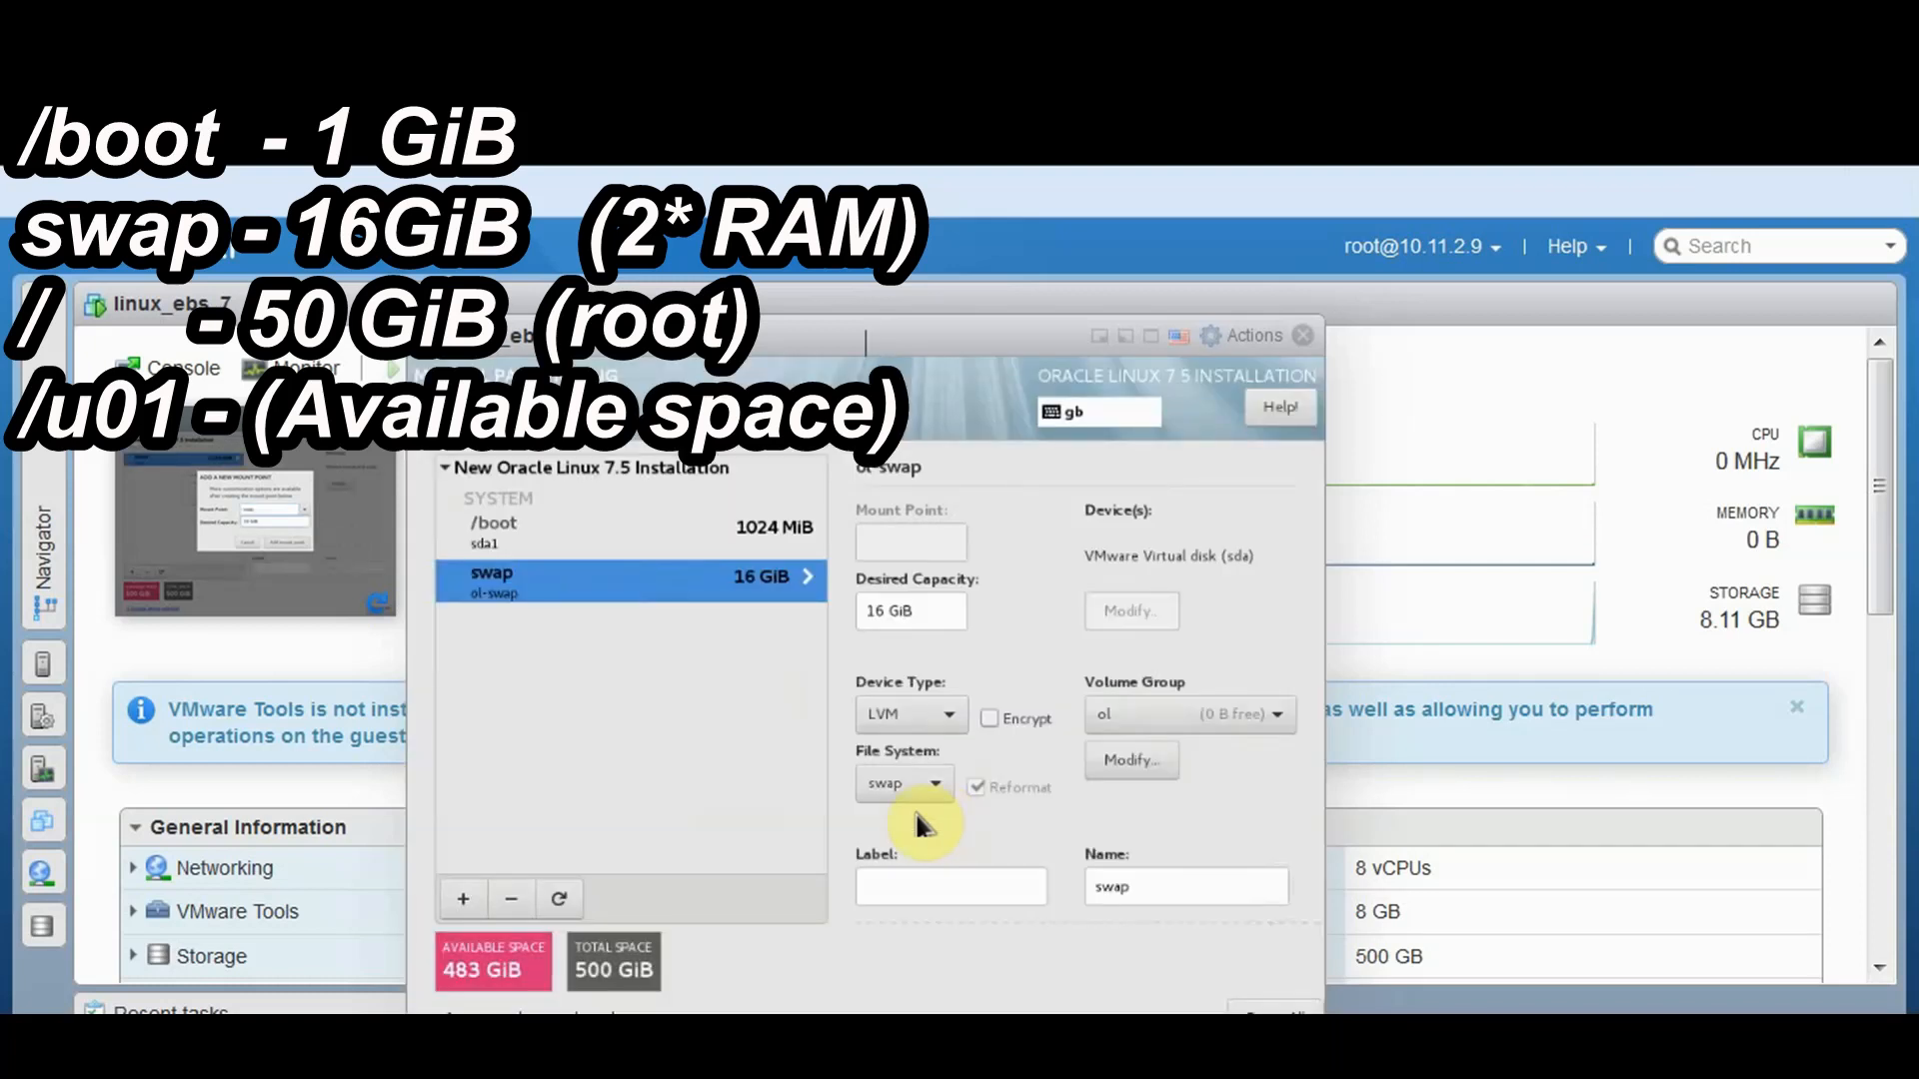
{"action": "left_click", "coordinate": [466, 904]}
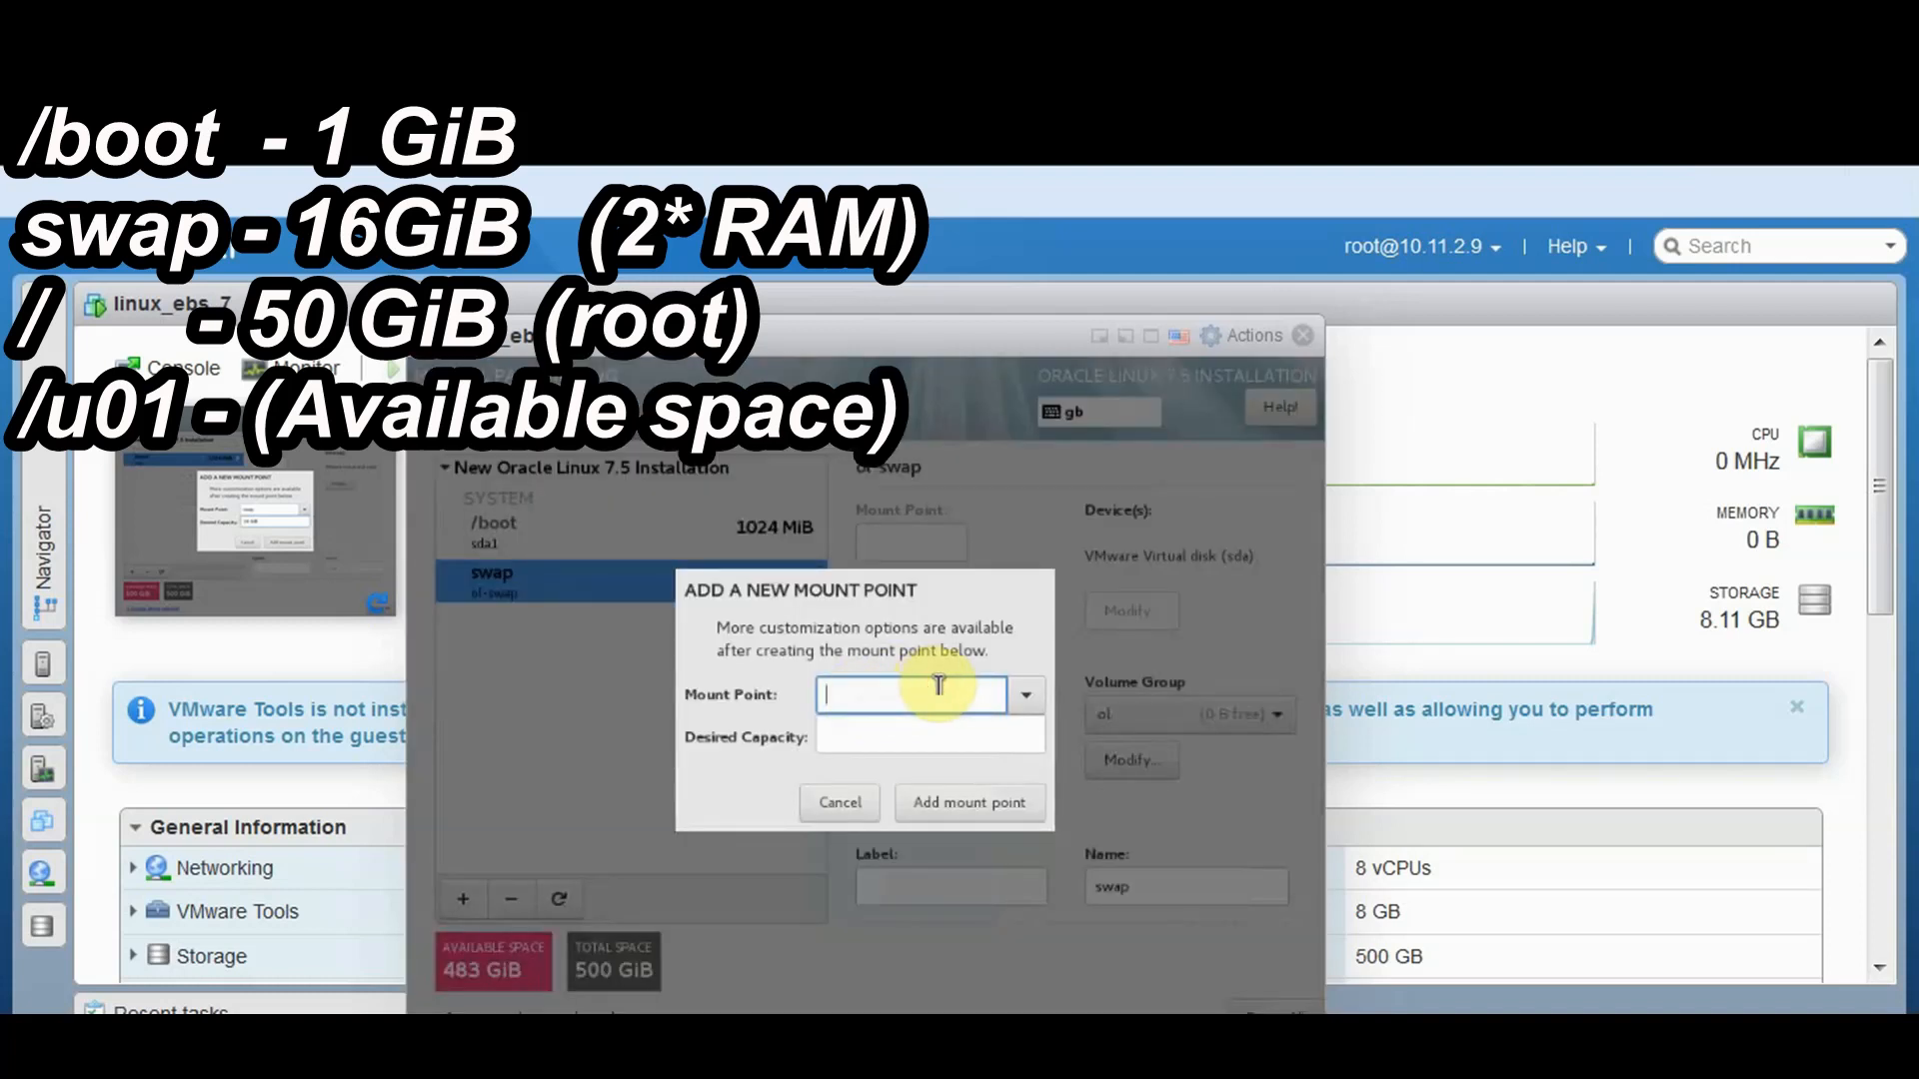
Add the / root mount point with 50 GiB capacity
{"action": "type", "text": "/"}
{"action": "left_click", "coordinate": [931, 730]}
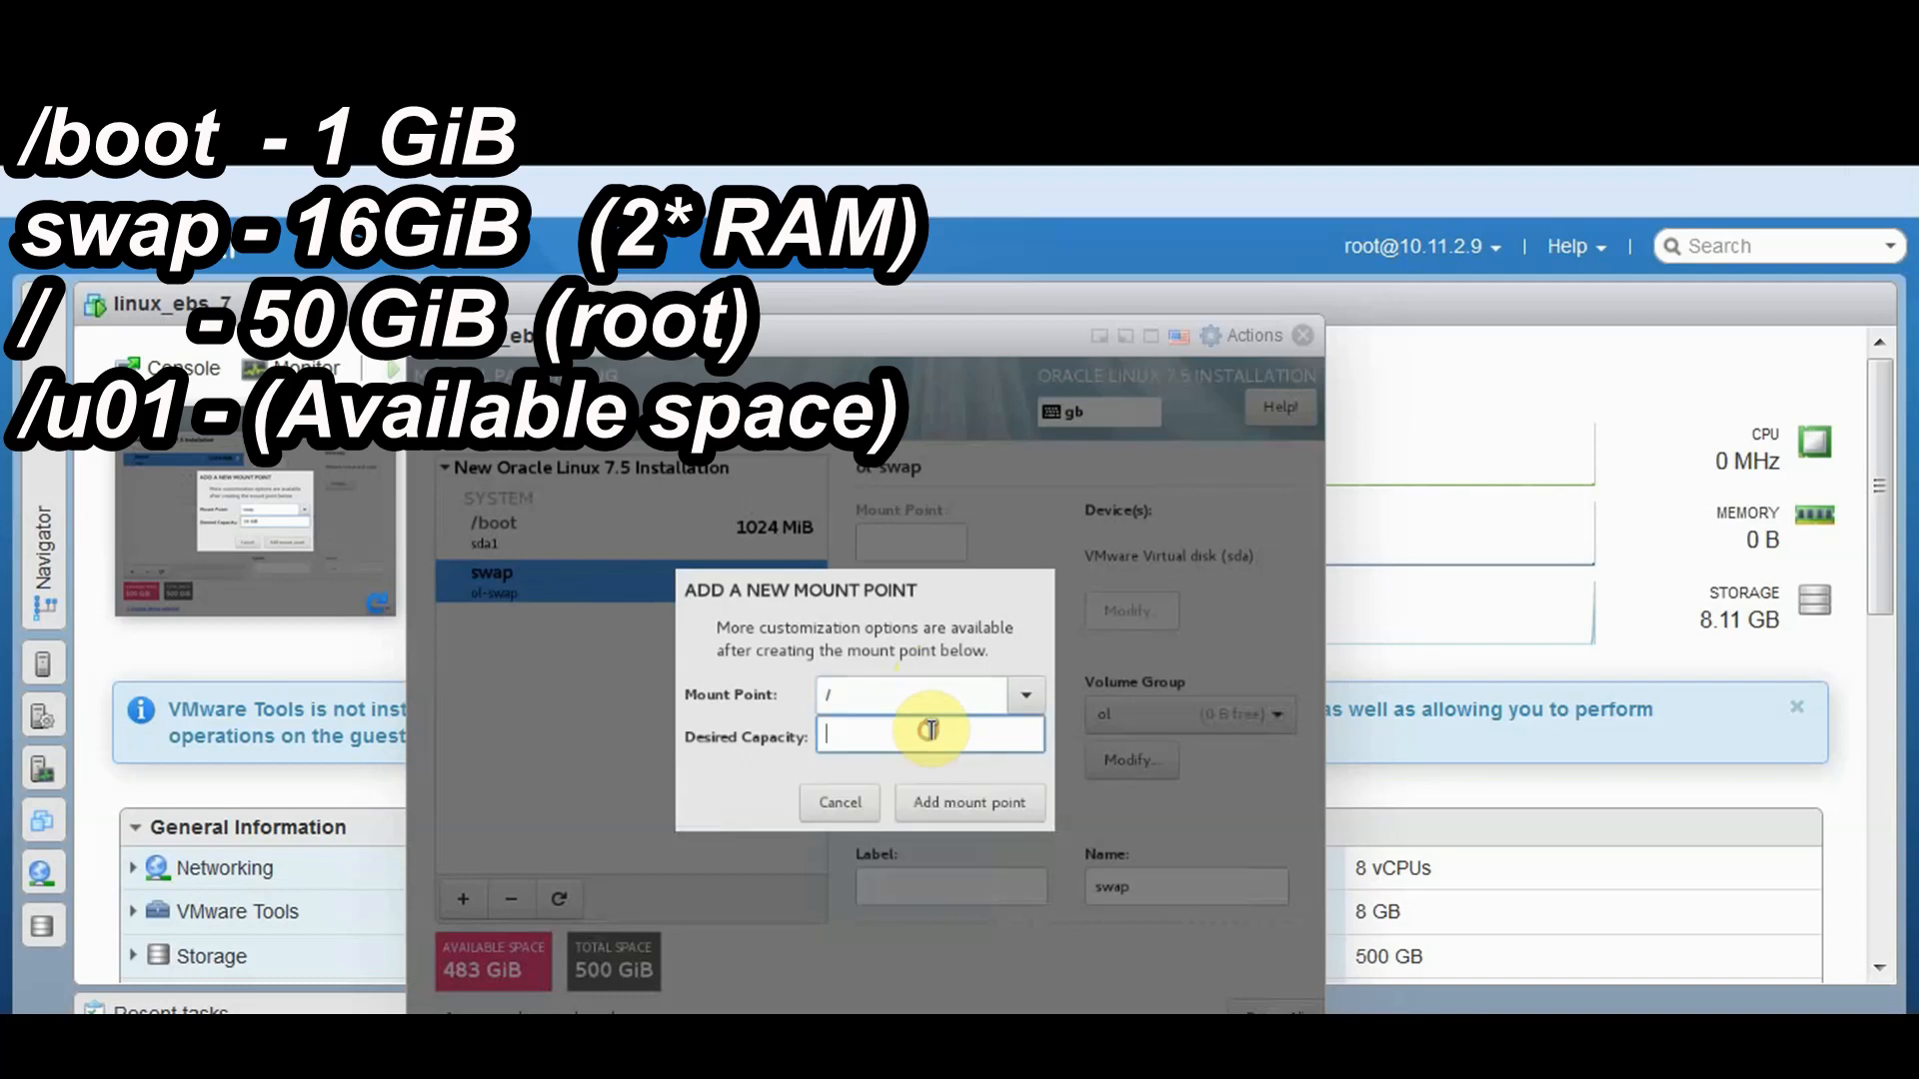
{"action": "type", "text": "50"}
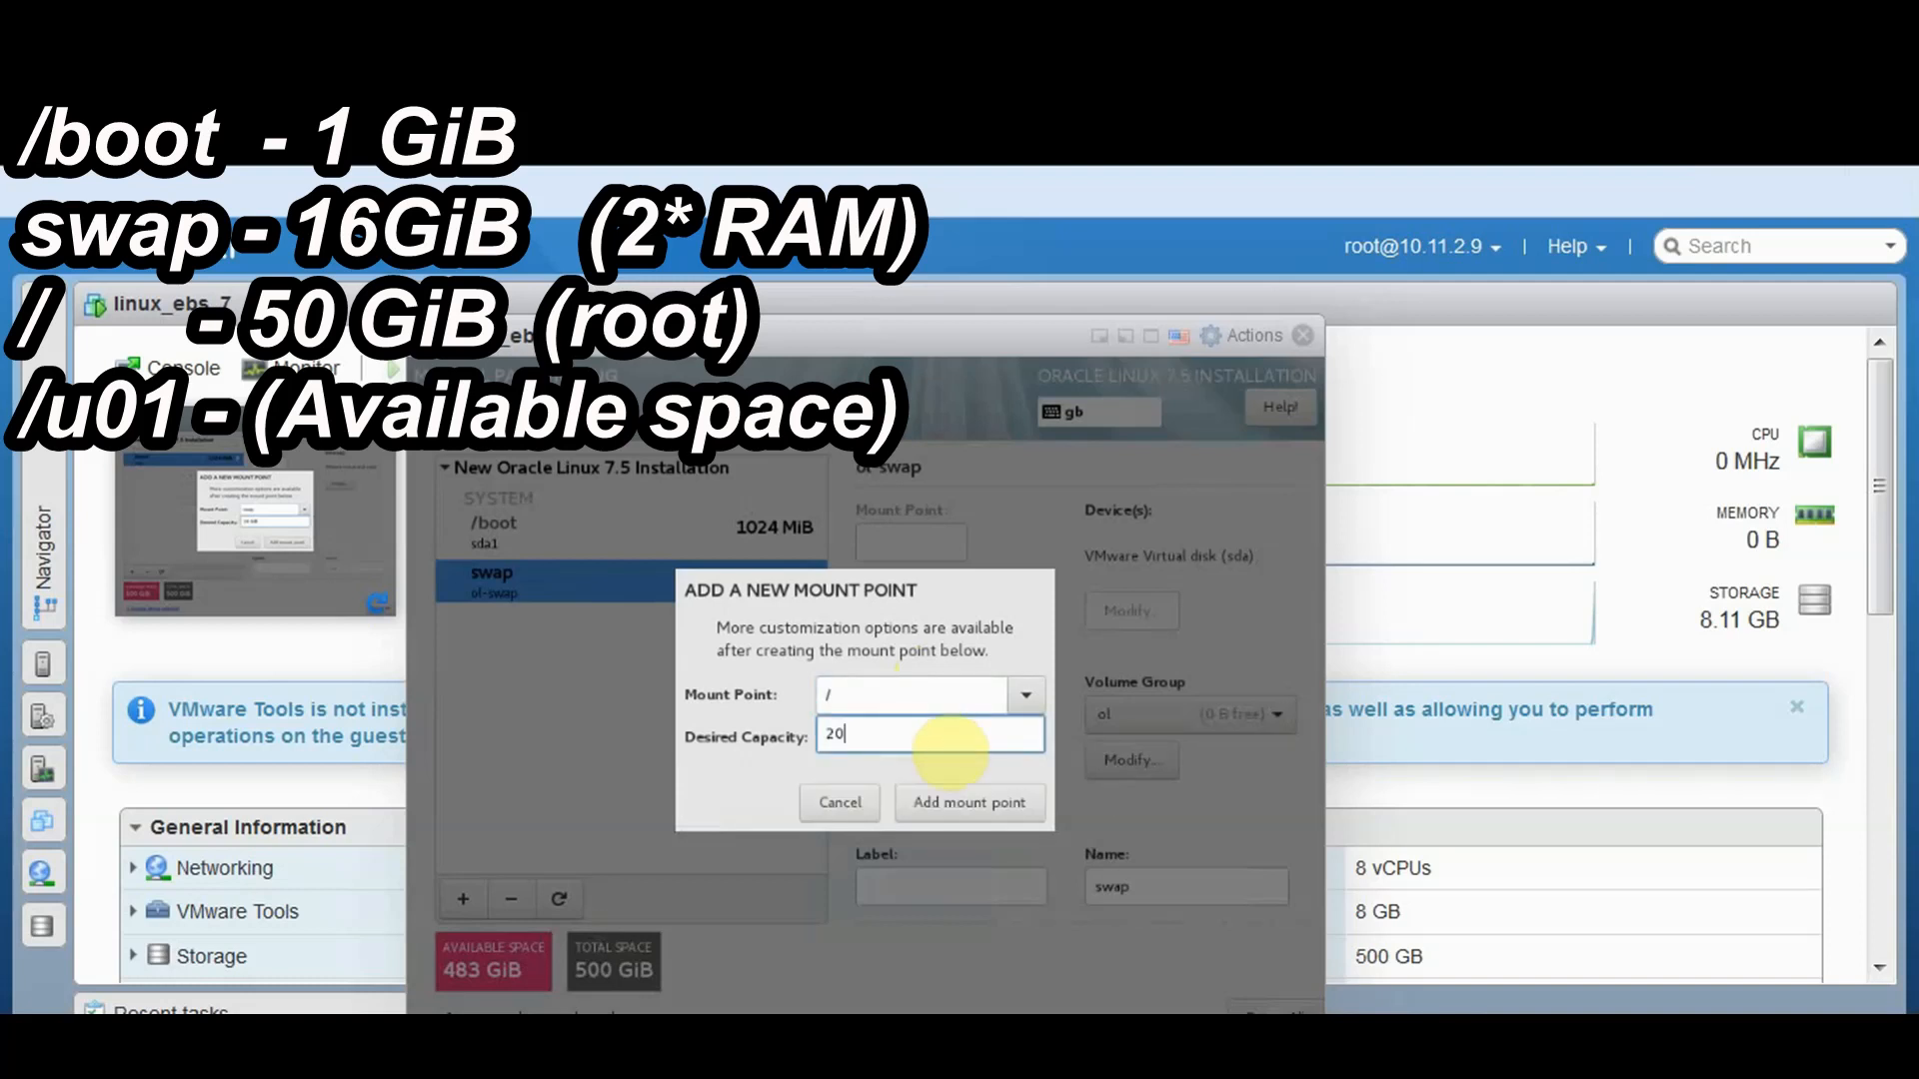
{"action": "key", "text": "BackSpace"}
{"action": "key", "text": "BackSpace"}
{"action": "type", "text": "50 GiB"}
{"action": "left_click", "coordinate": [982, 806]}
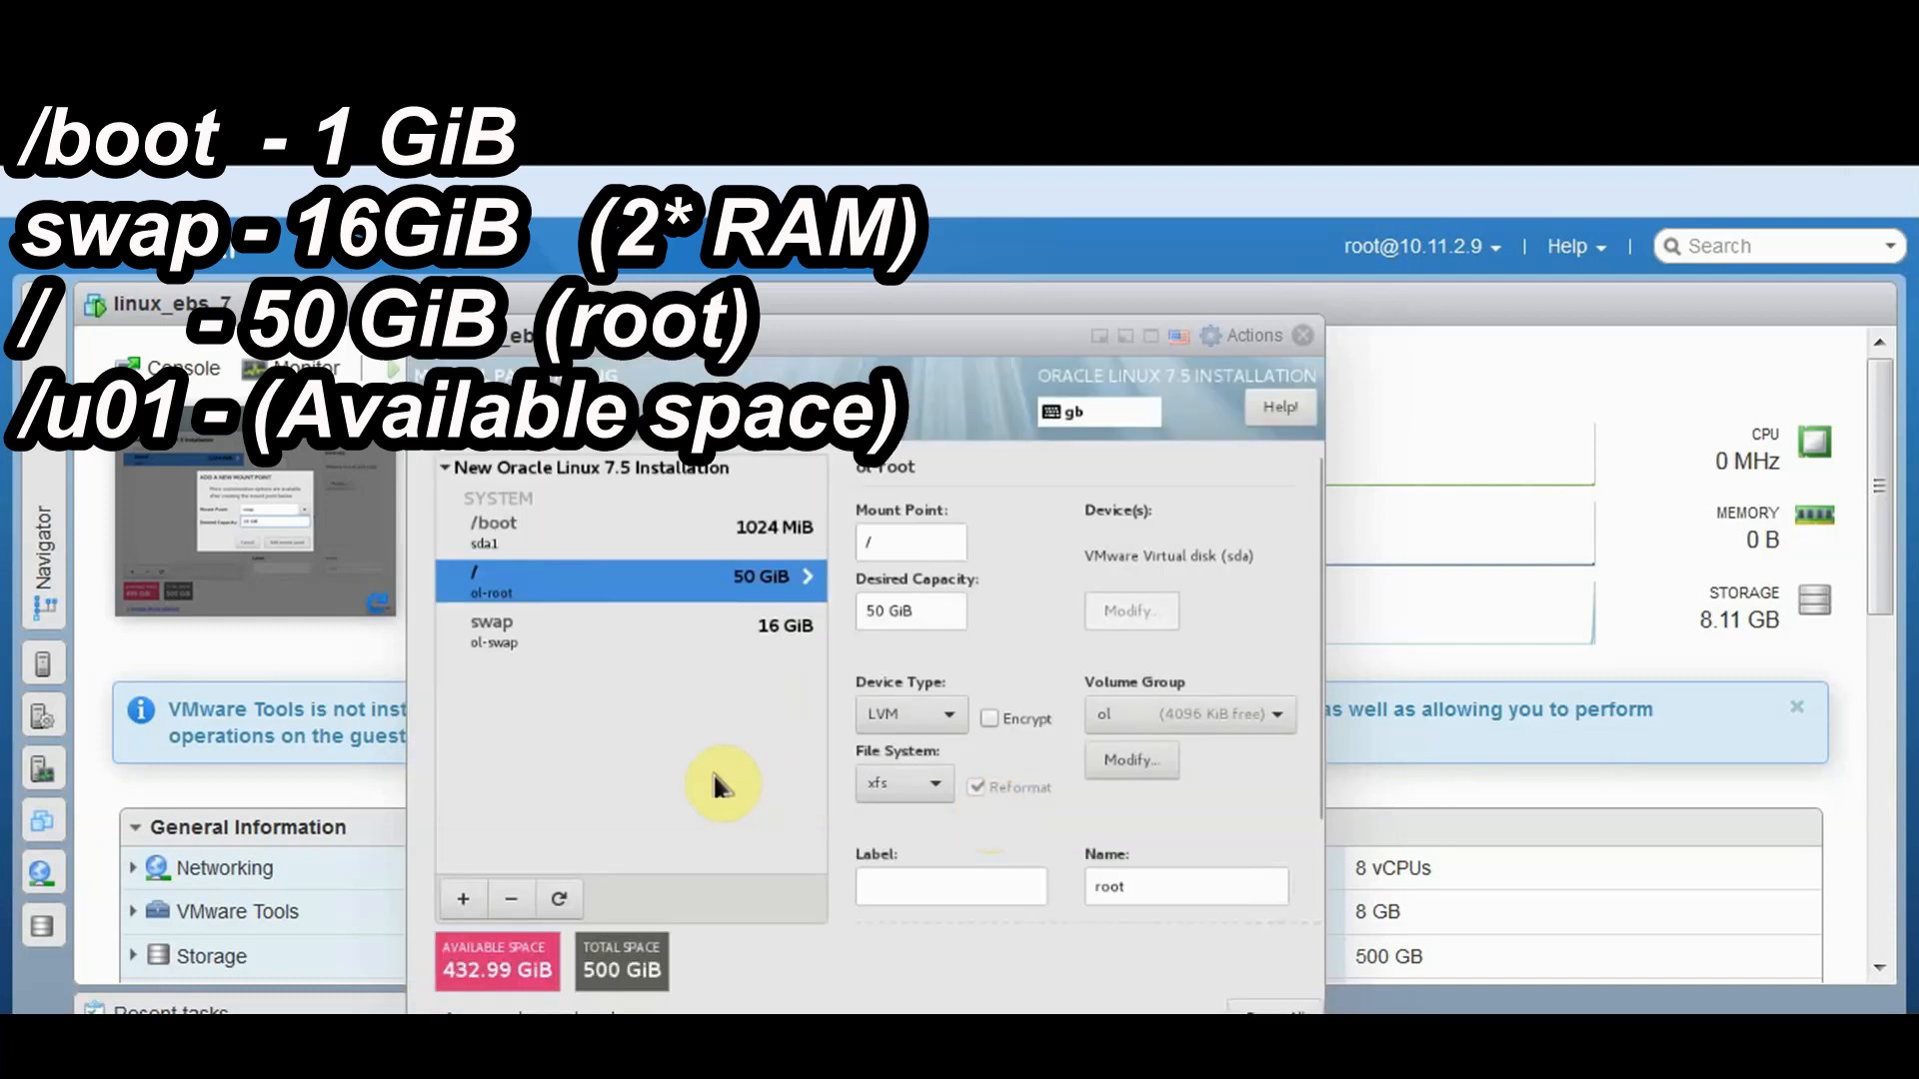
Add the /u01 mount point with 432 GiB capacity
{"action": "left_click", "coordinate": [465, 899]}
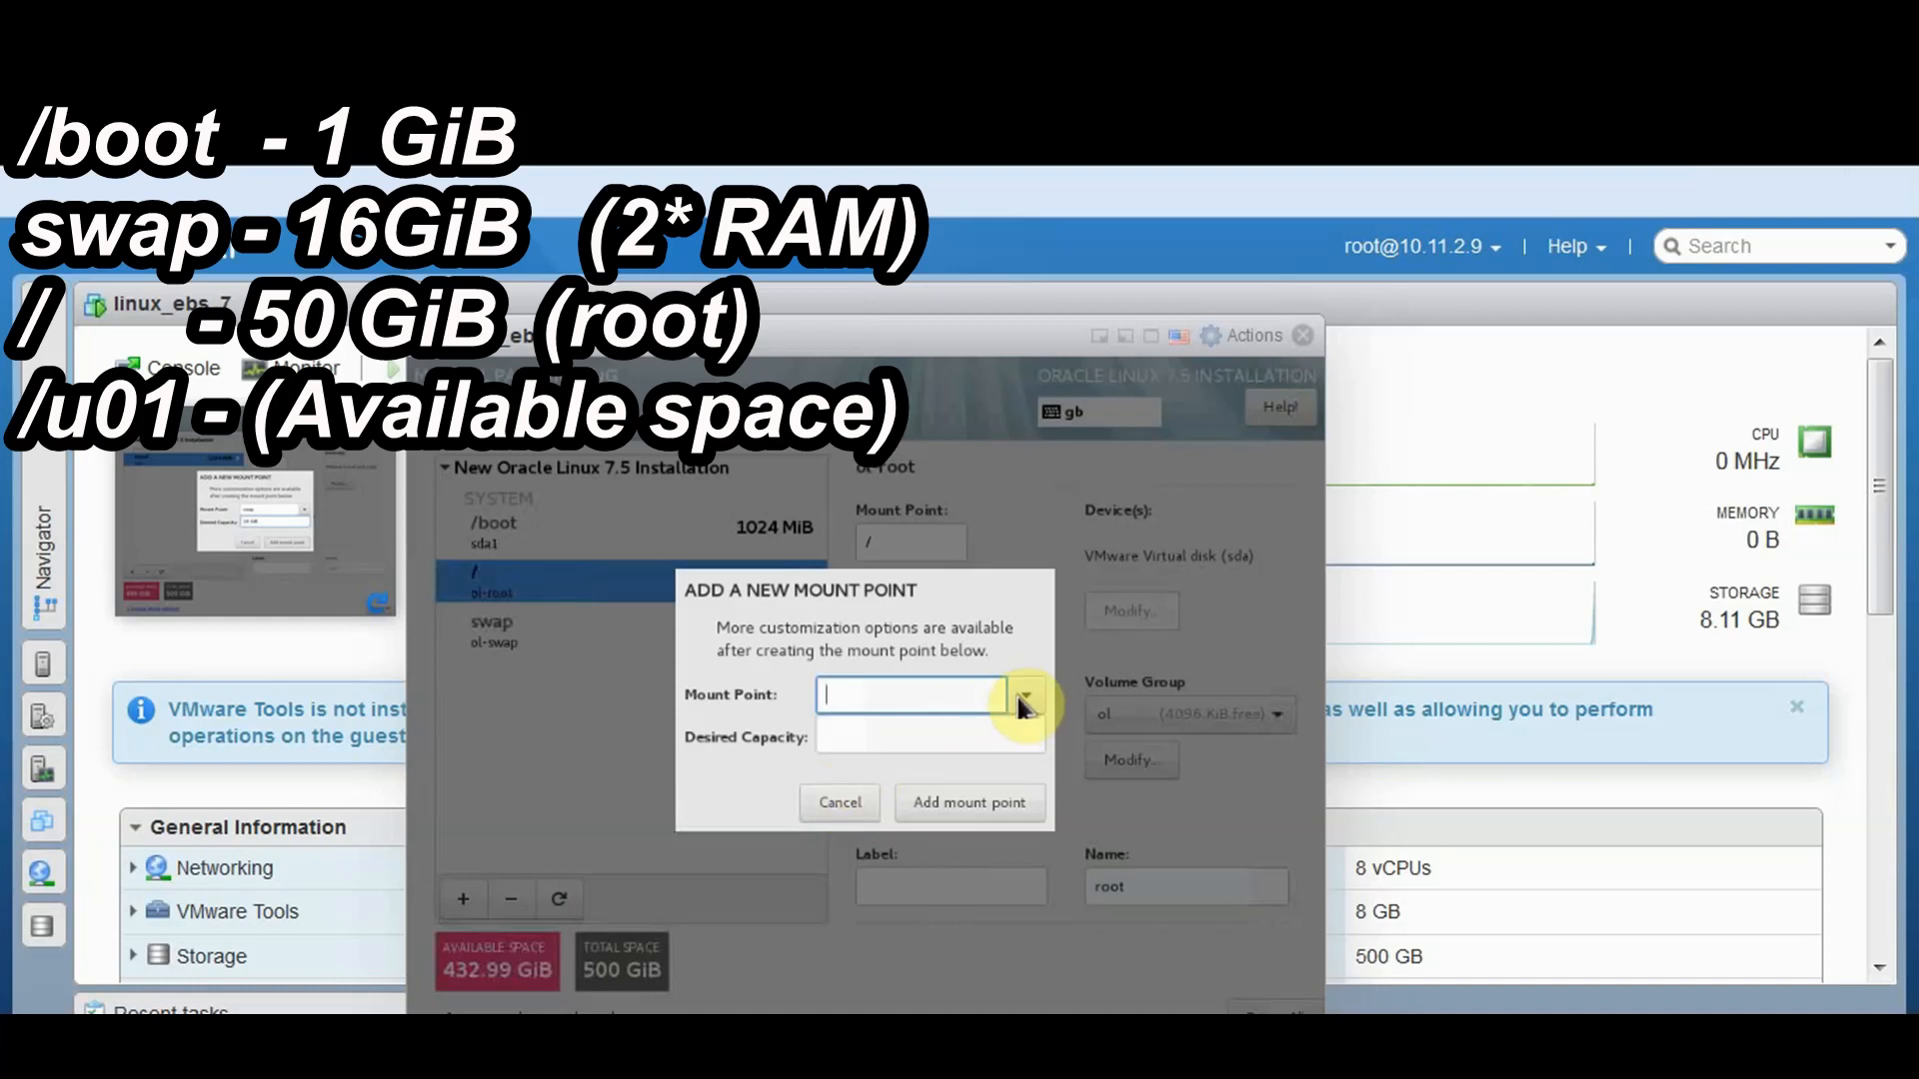
{"action": "type", "text": "/"}
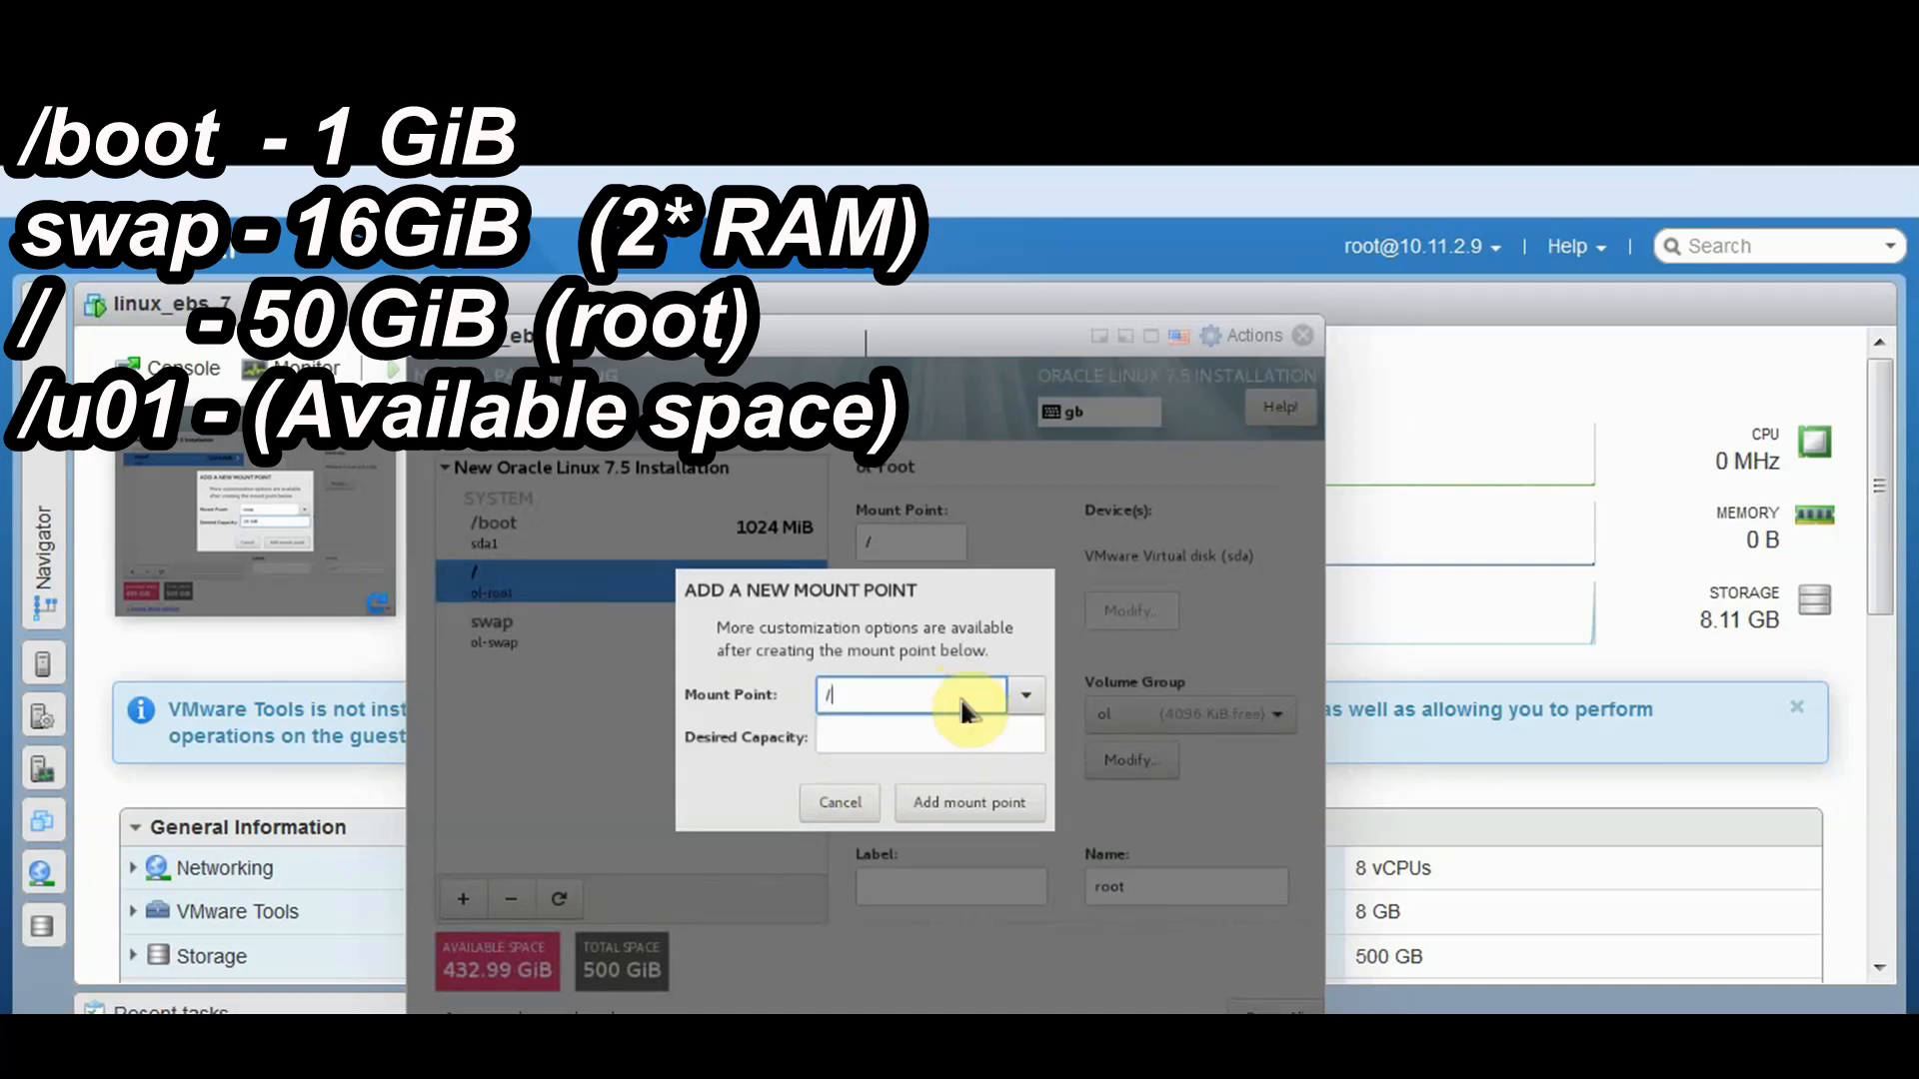
{"action": "type", "text": "u01"}
{"action": "left_click", "coordinate": [877, 732]}
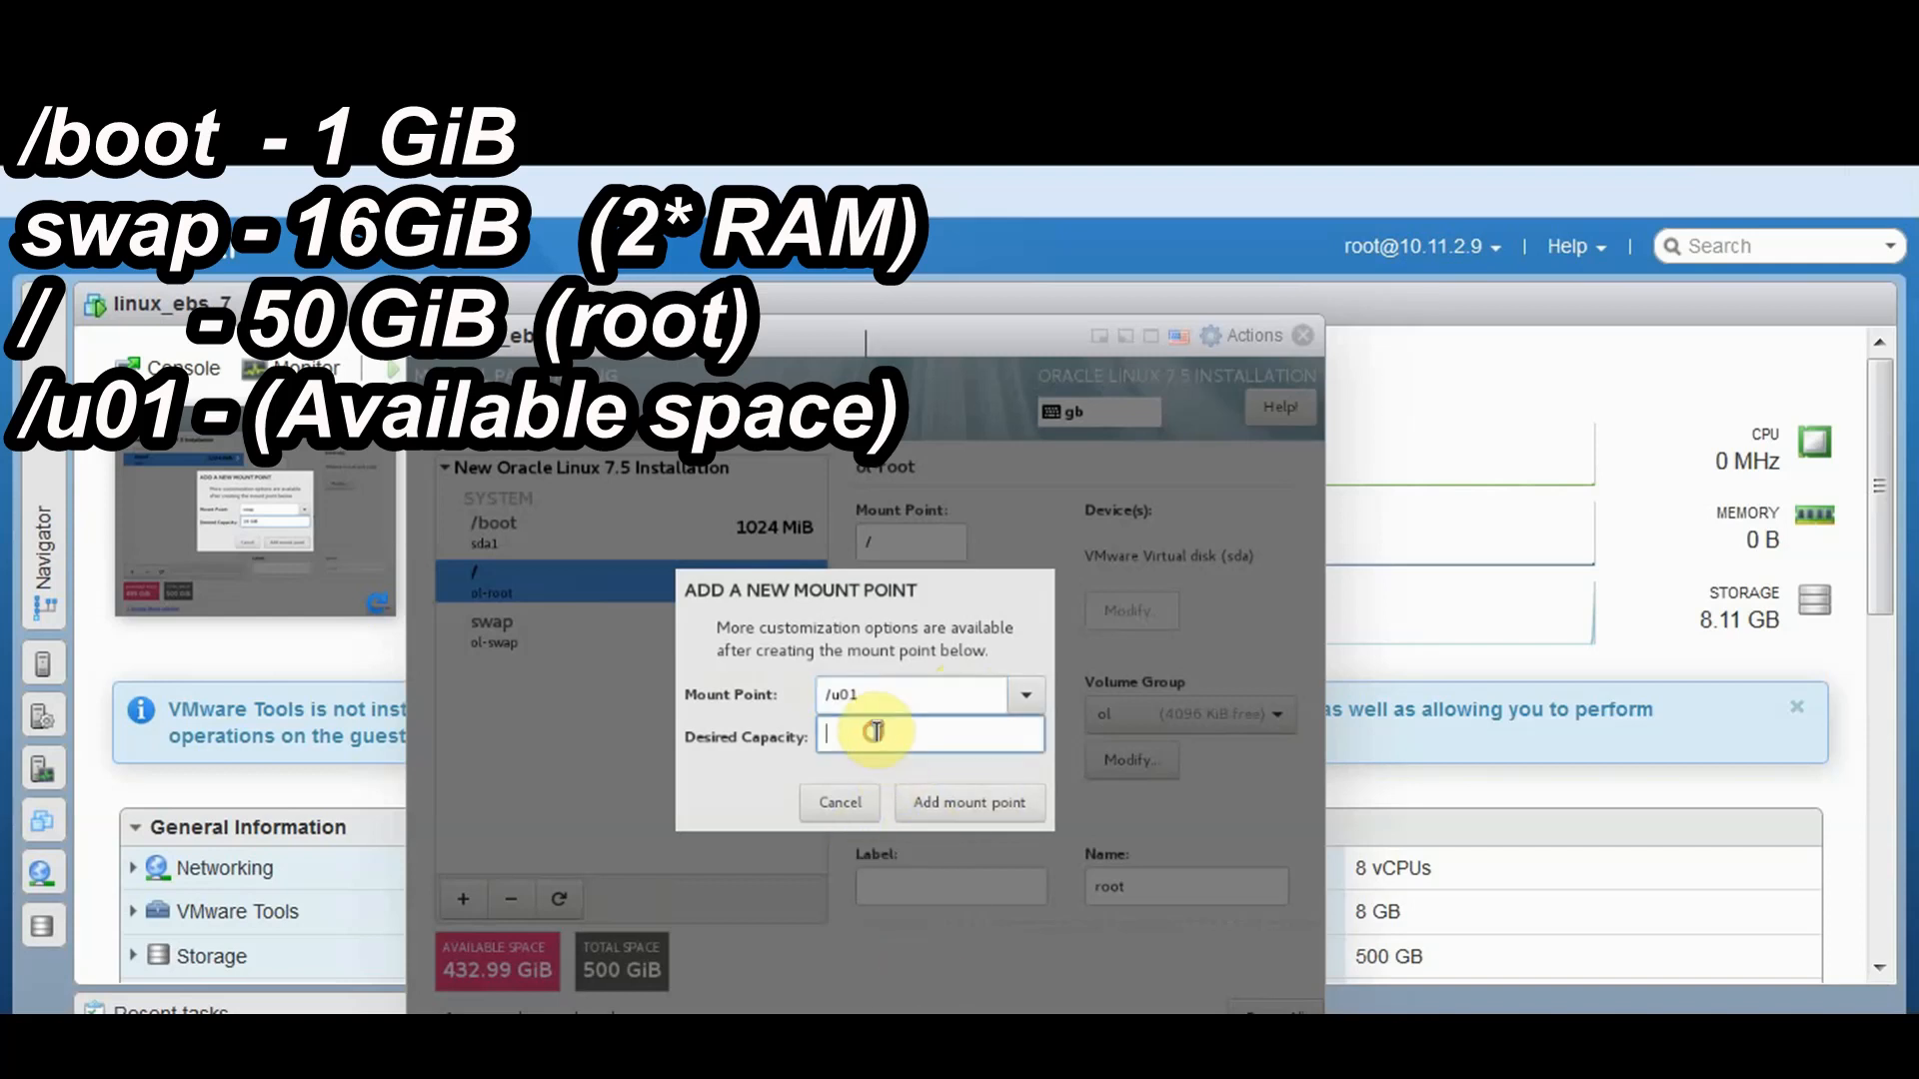
{"action": "type", "text": "432"}
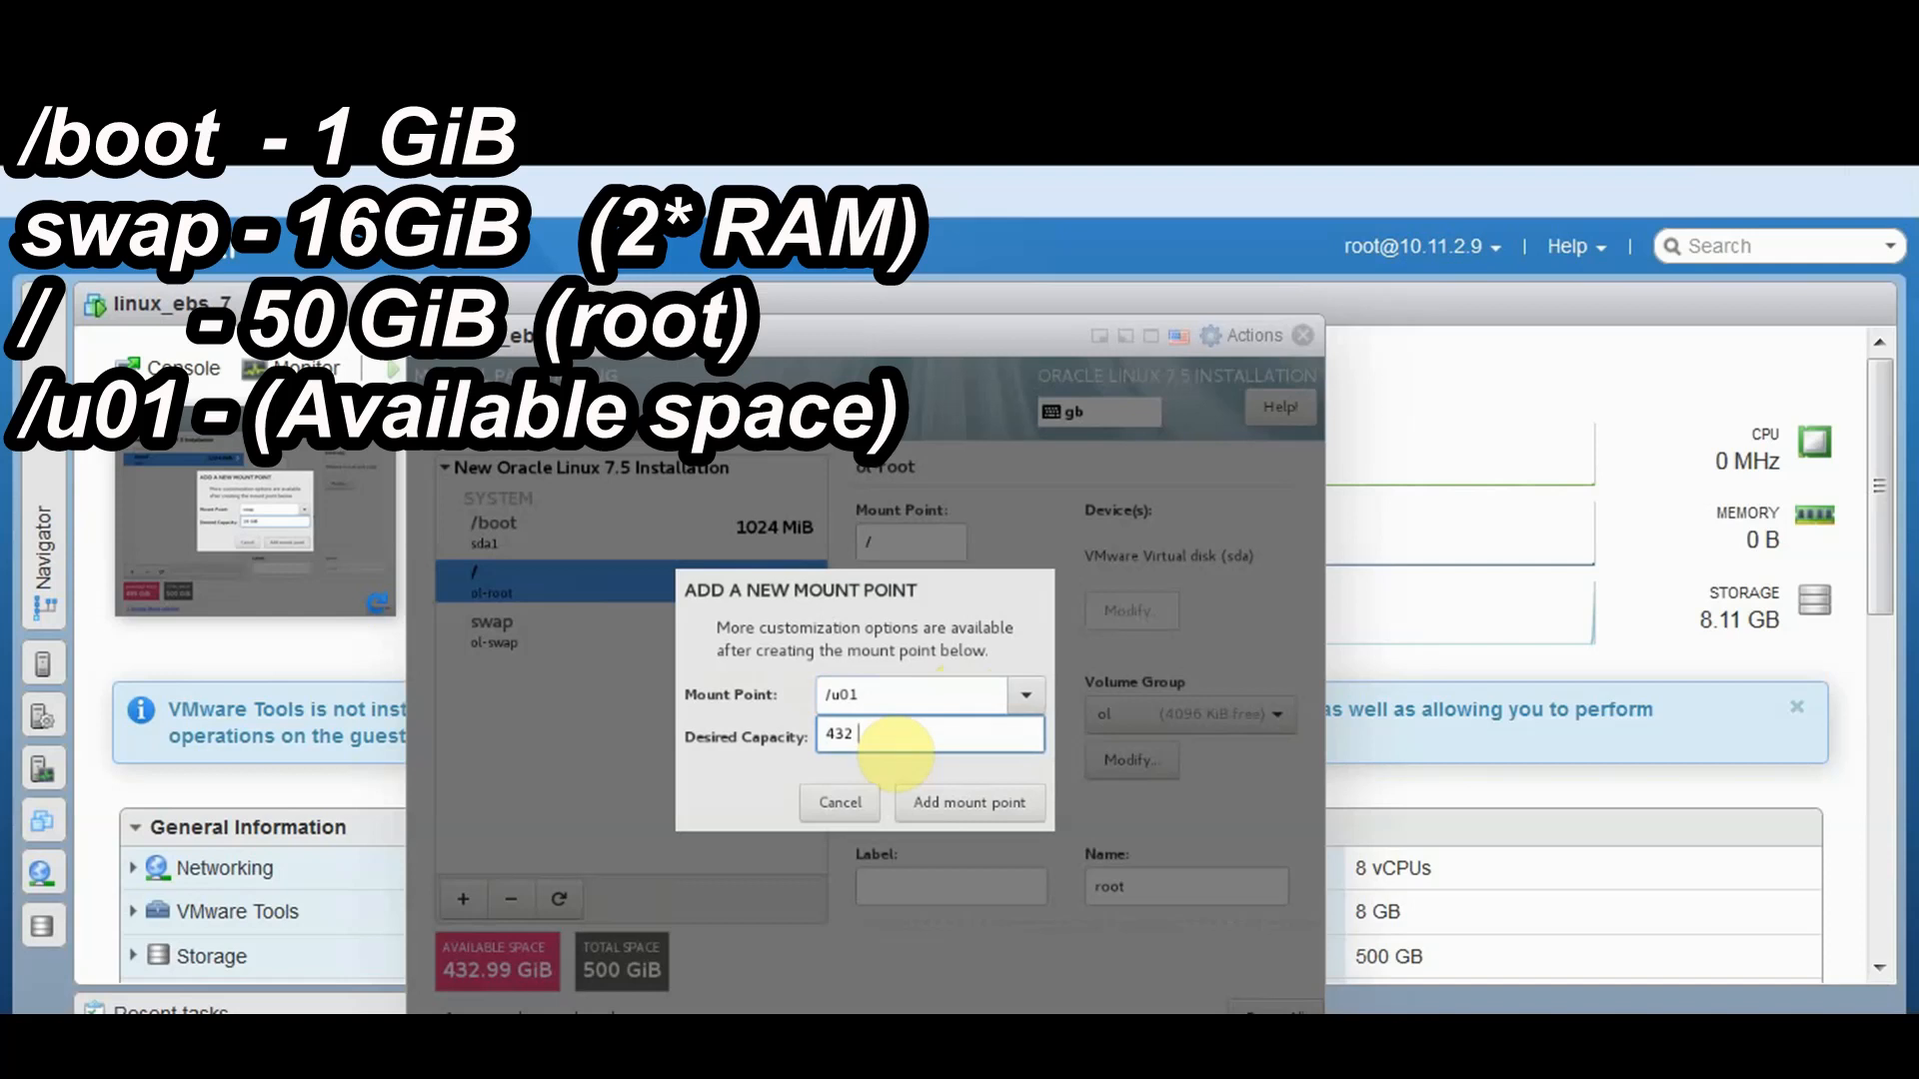
{"action": "type", "text": " GiB"}
{"action": "left_click", "coordinate": [921, 806]}
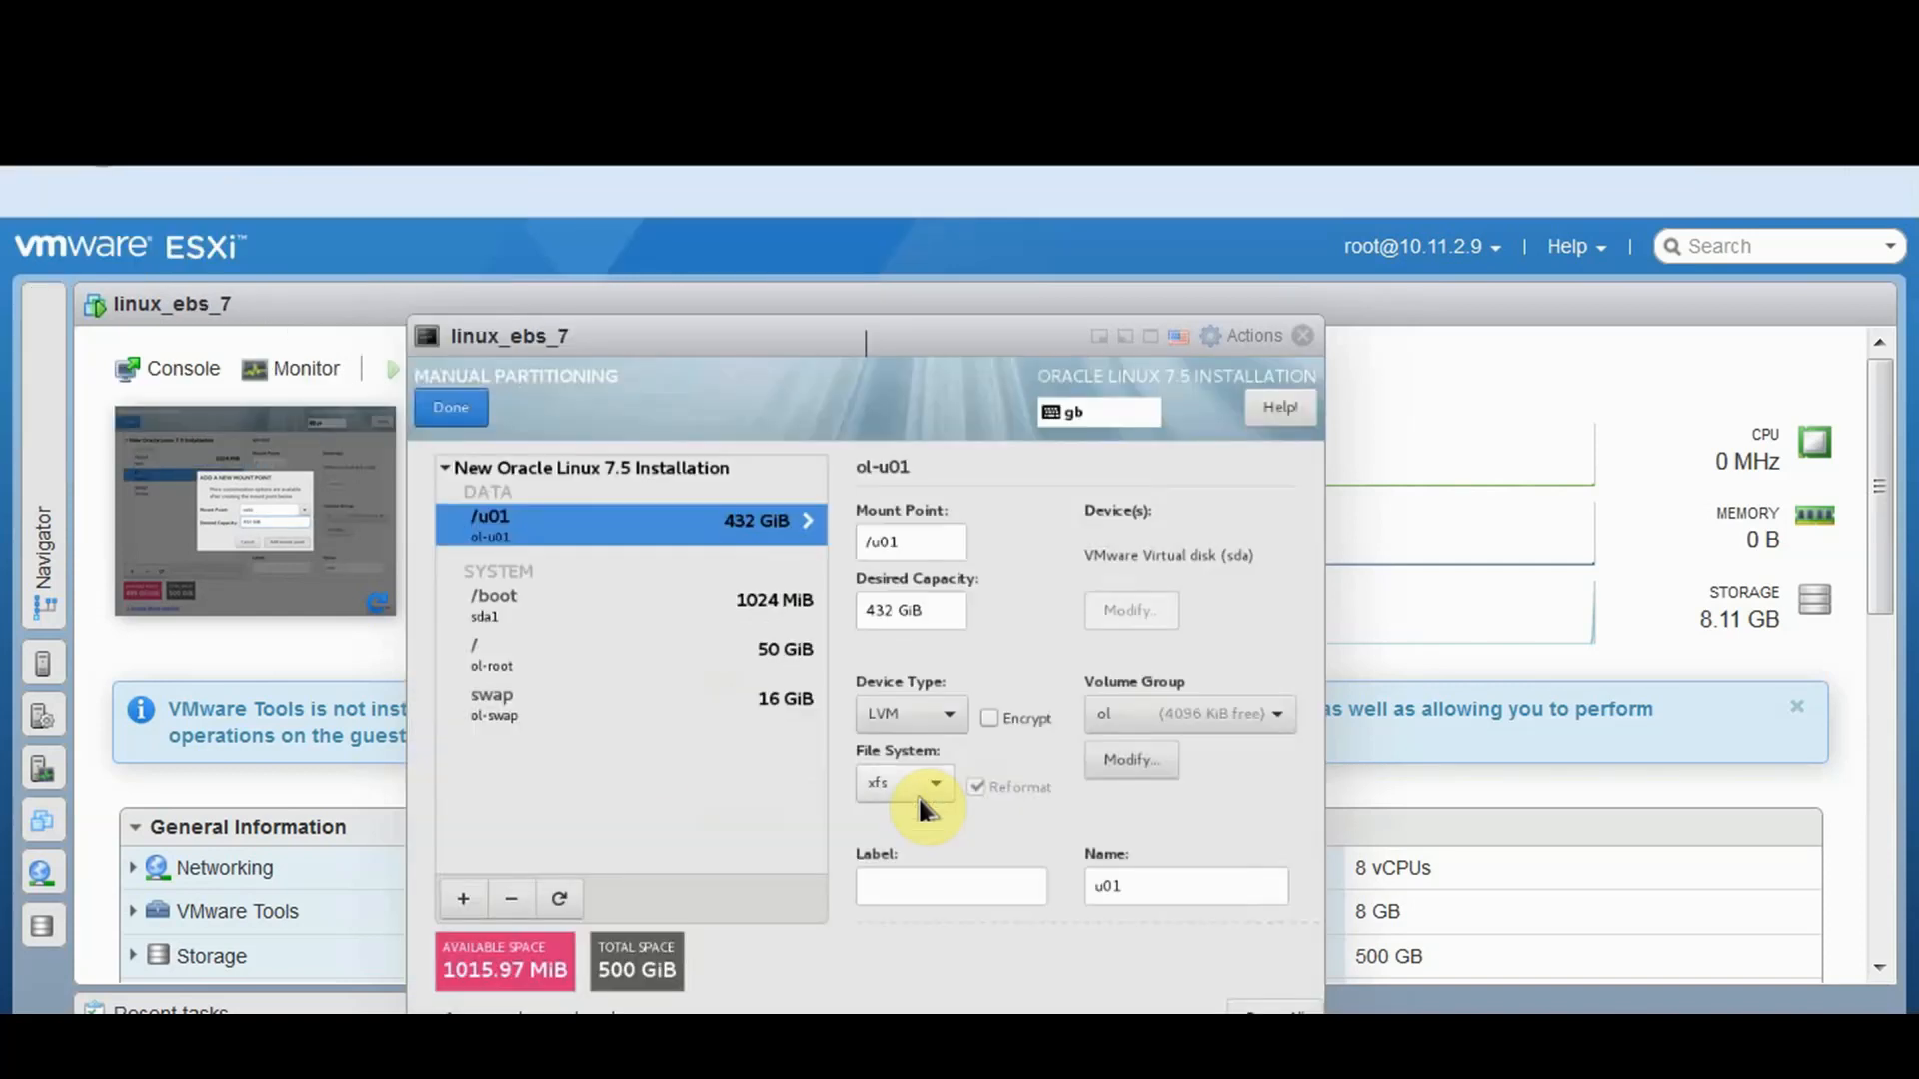
Accept the custom partitioning changes and begin installing Oracle Linux 7.5
{"action": "left_click", "coordinate": [455, 413]}
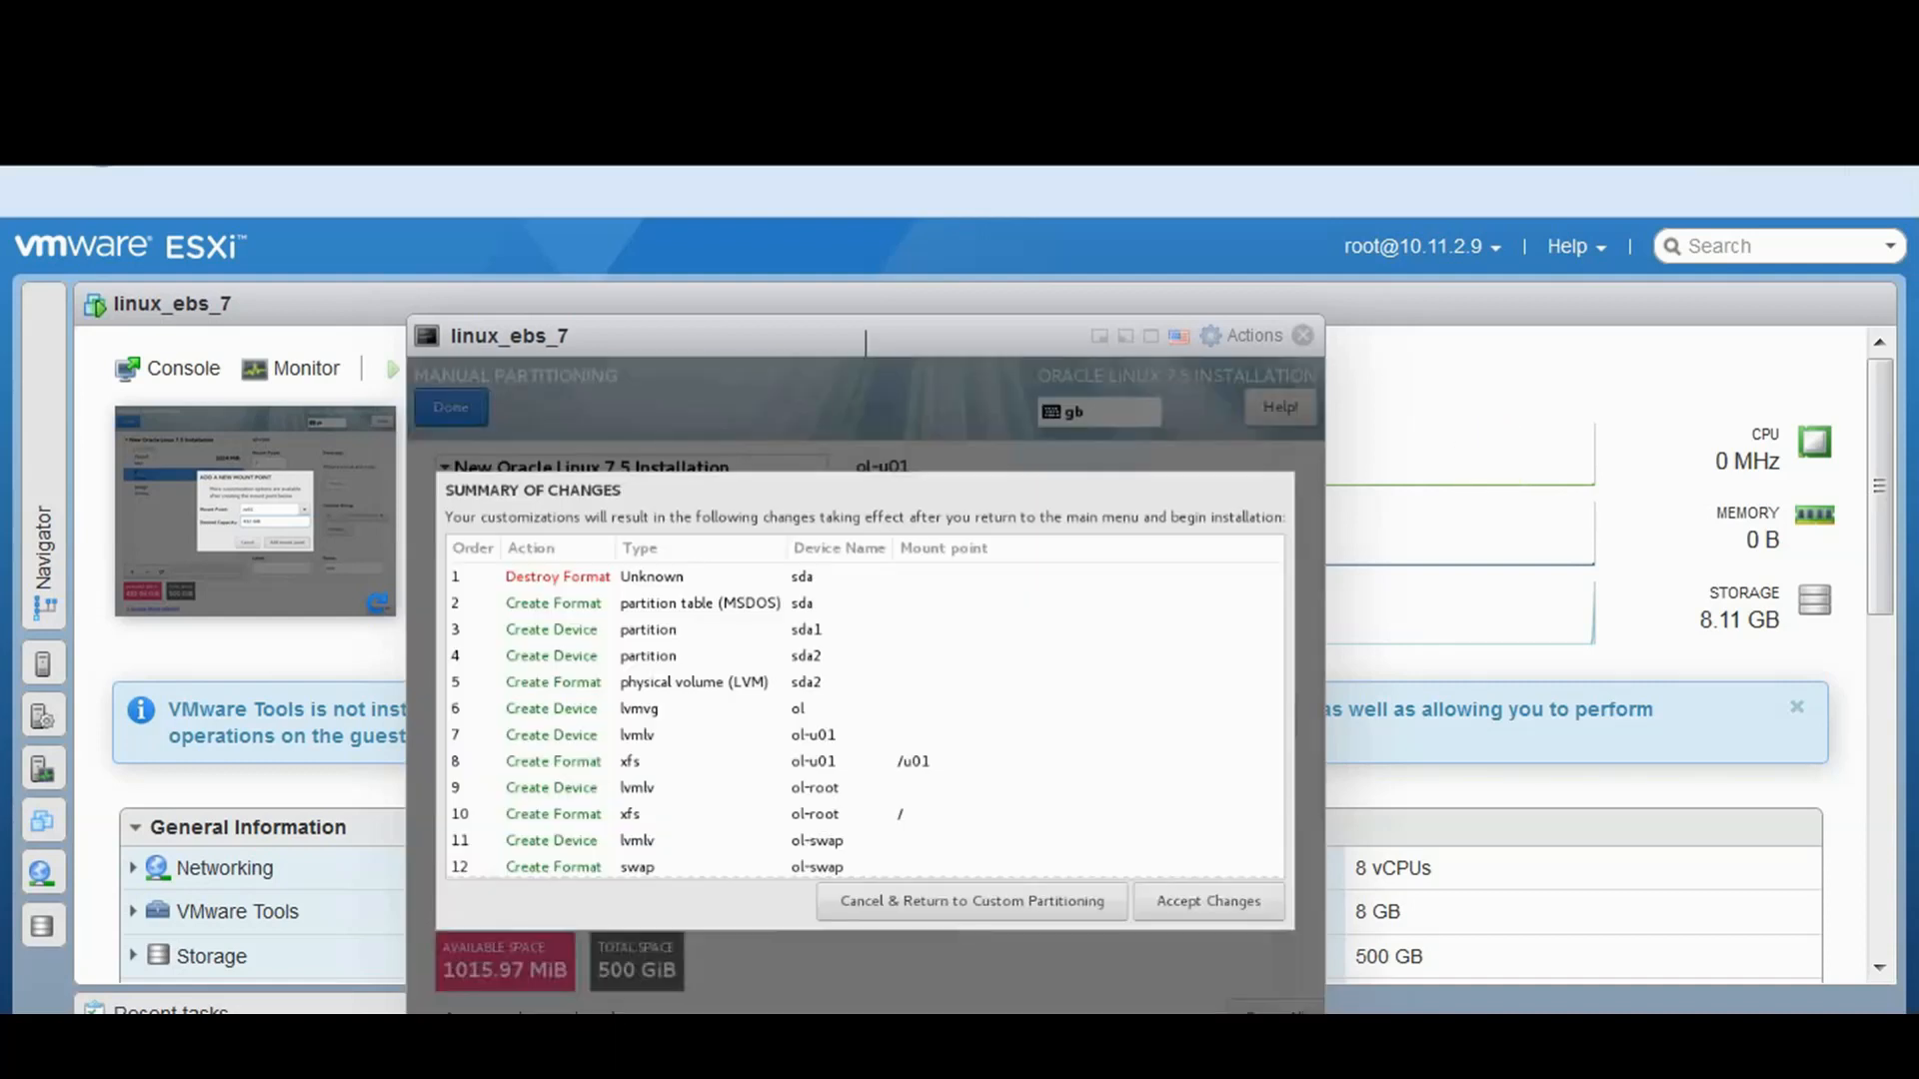
{"action": "left_click", "coordinate": [1200, 904]}
{"action": "scroll", "coordinate": [1321, 985], "scroll_direction": "down", "scroll_amount": 2}
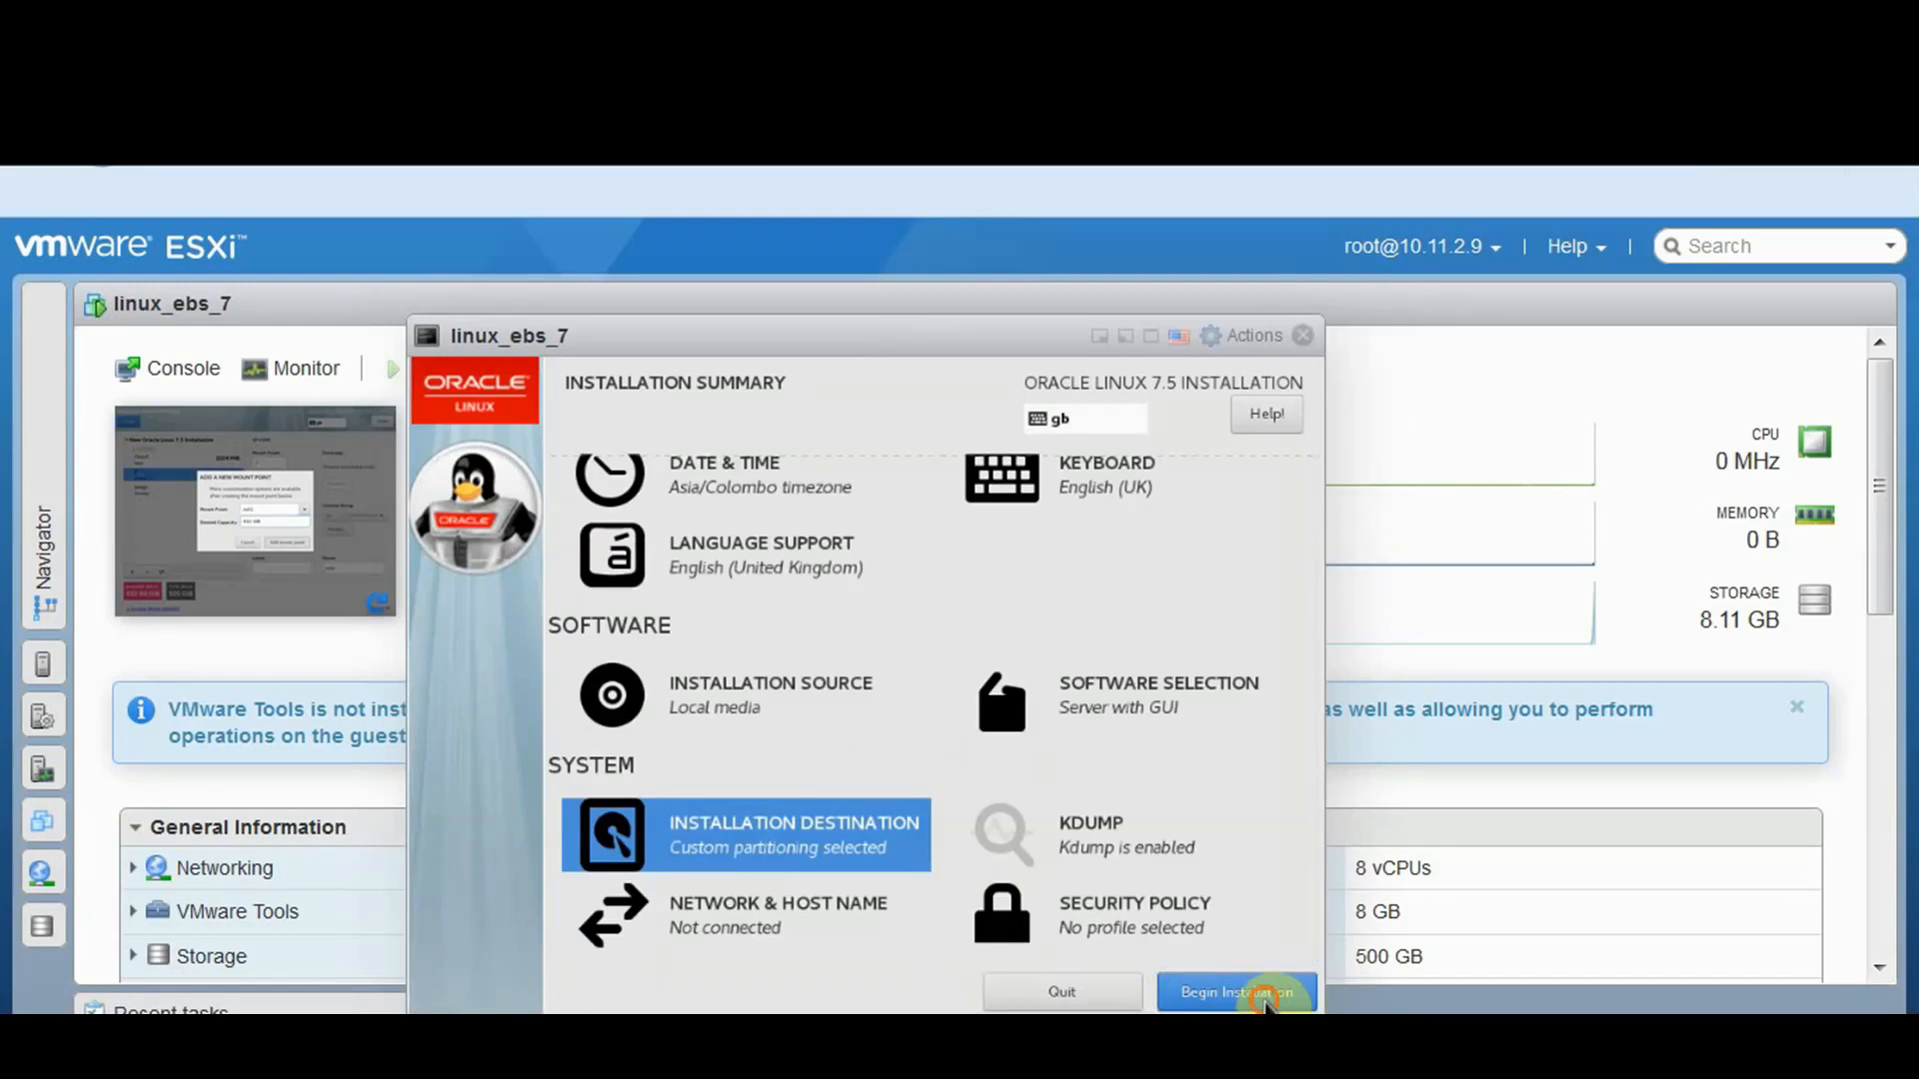
{"action": "left_click", "coordinate": [1236, 991]}
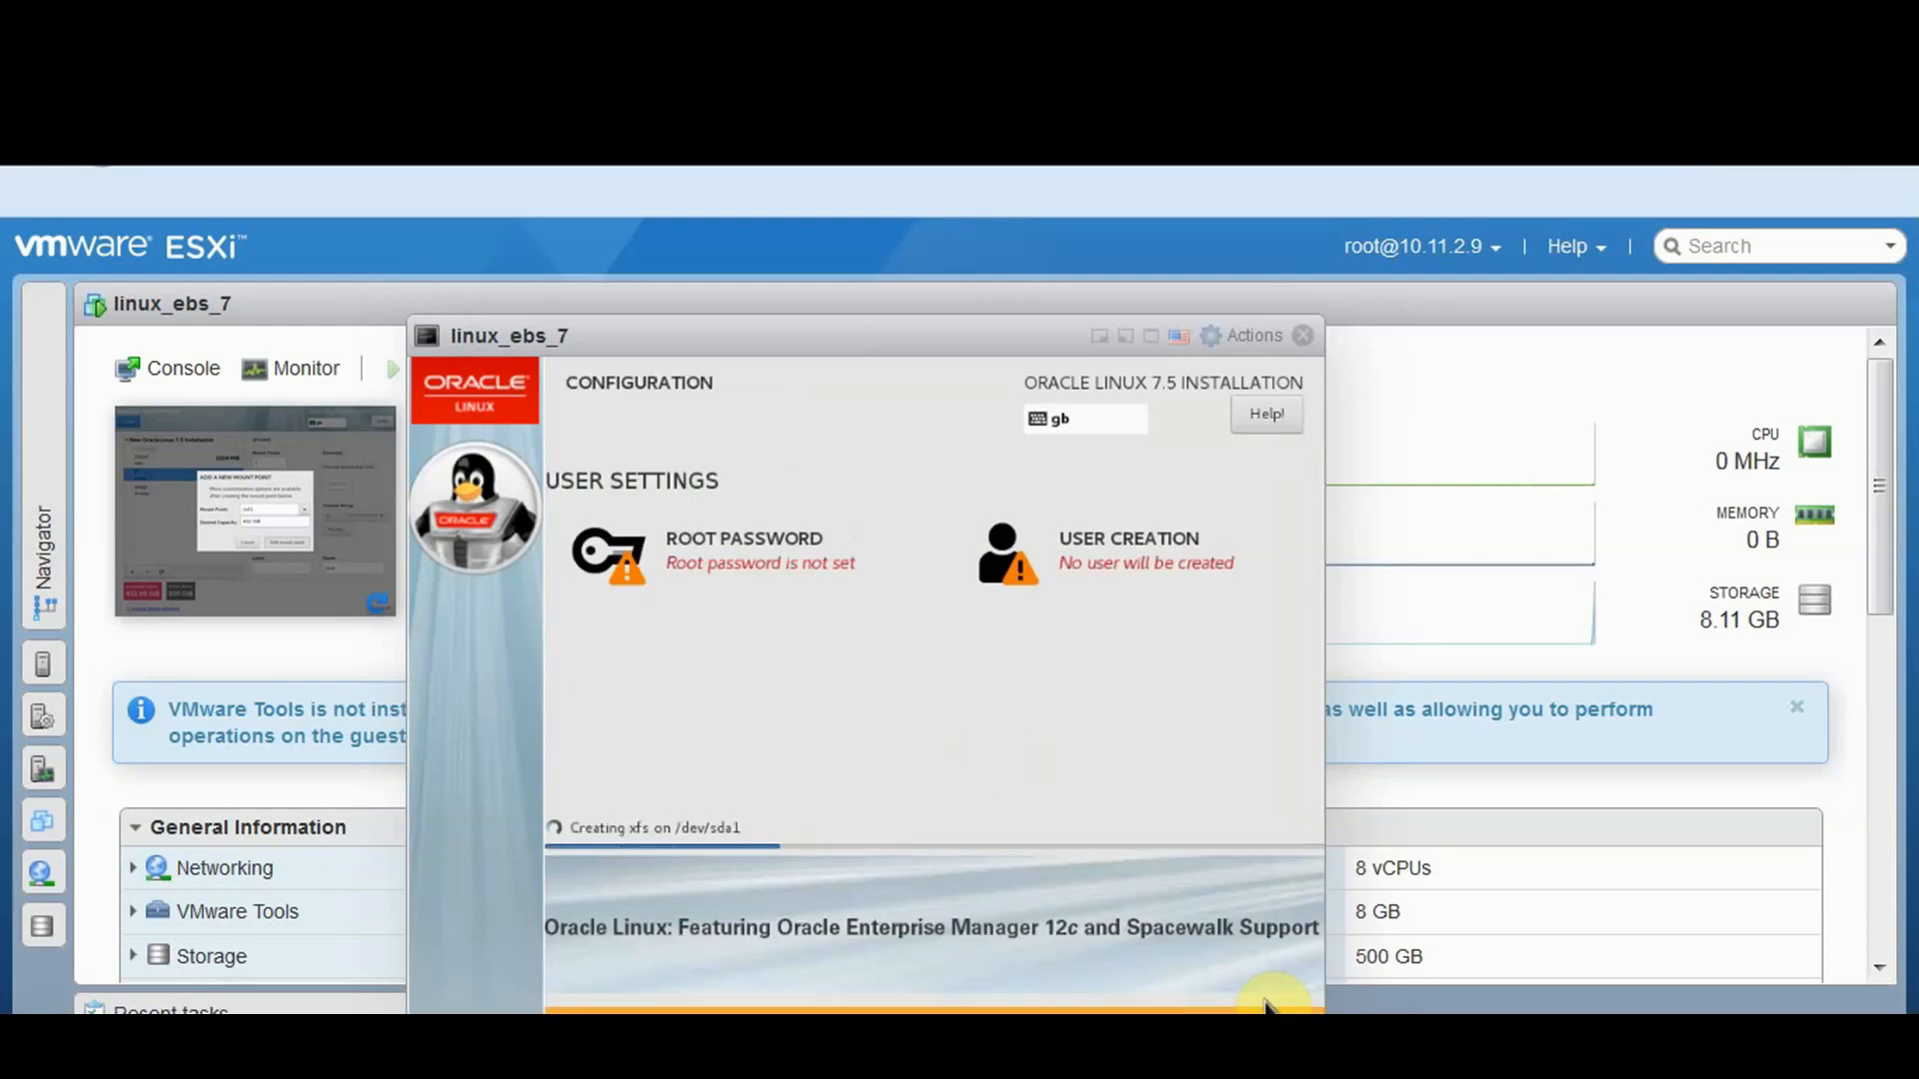
Set and confirm the root password, accepting the weak-password warning
{"action": "left_click", "coordinate": [807, 570]}
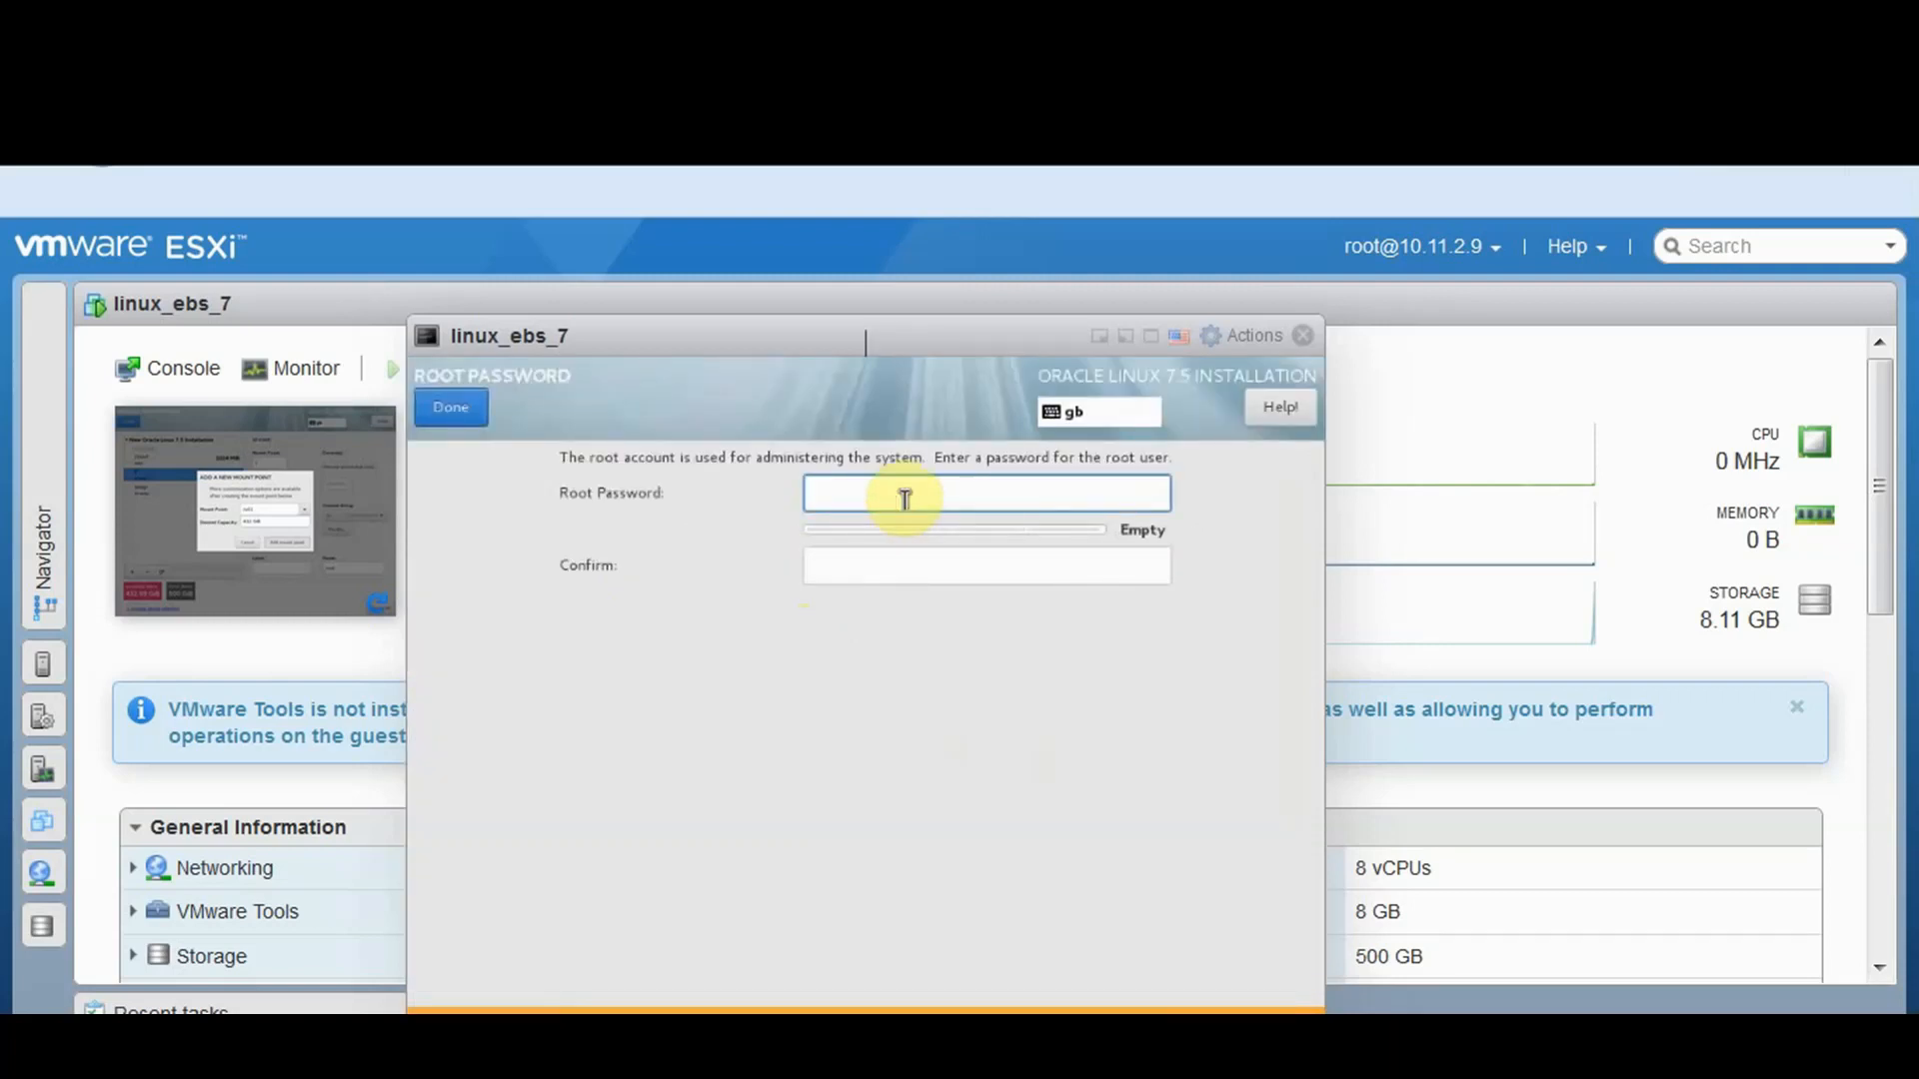
{"action": "type", "text": "oracle"}
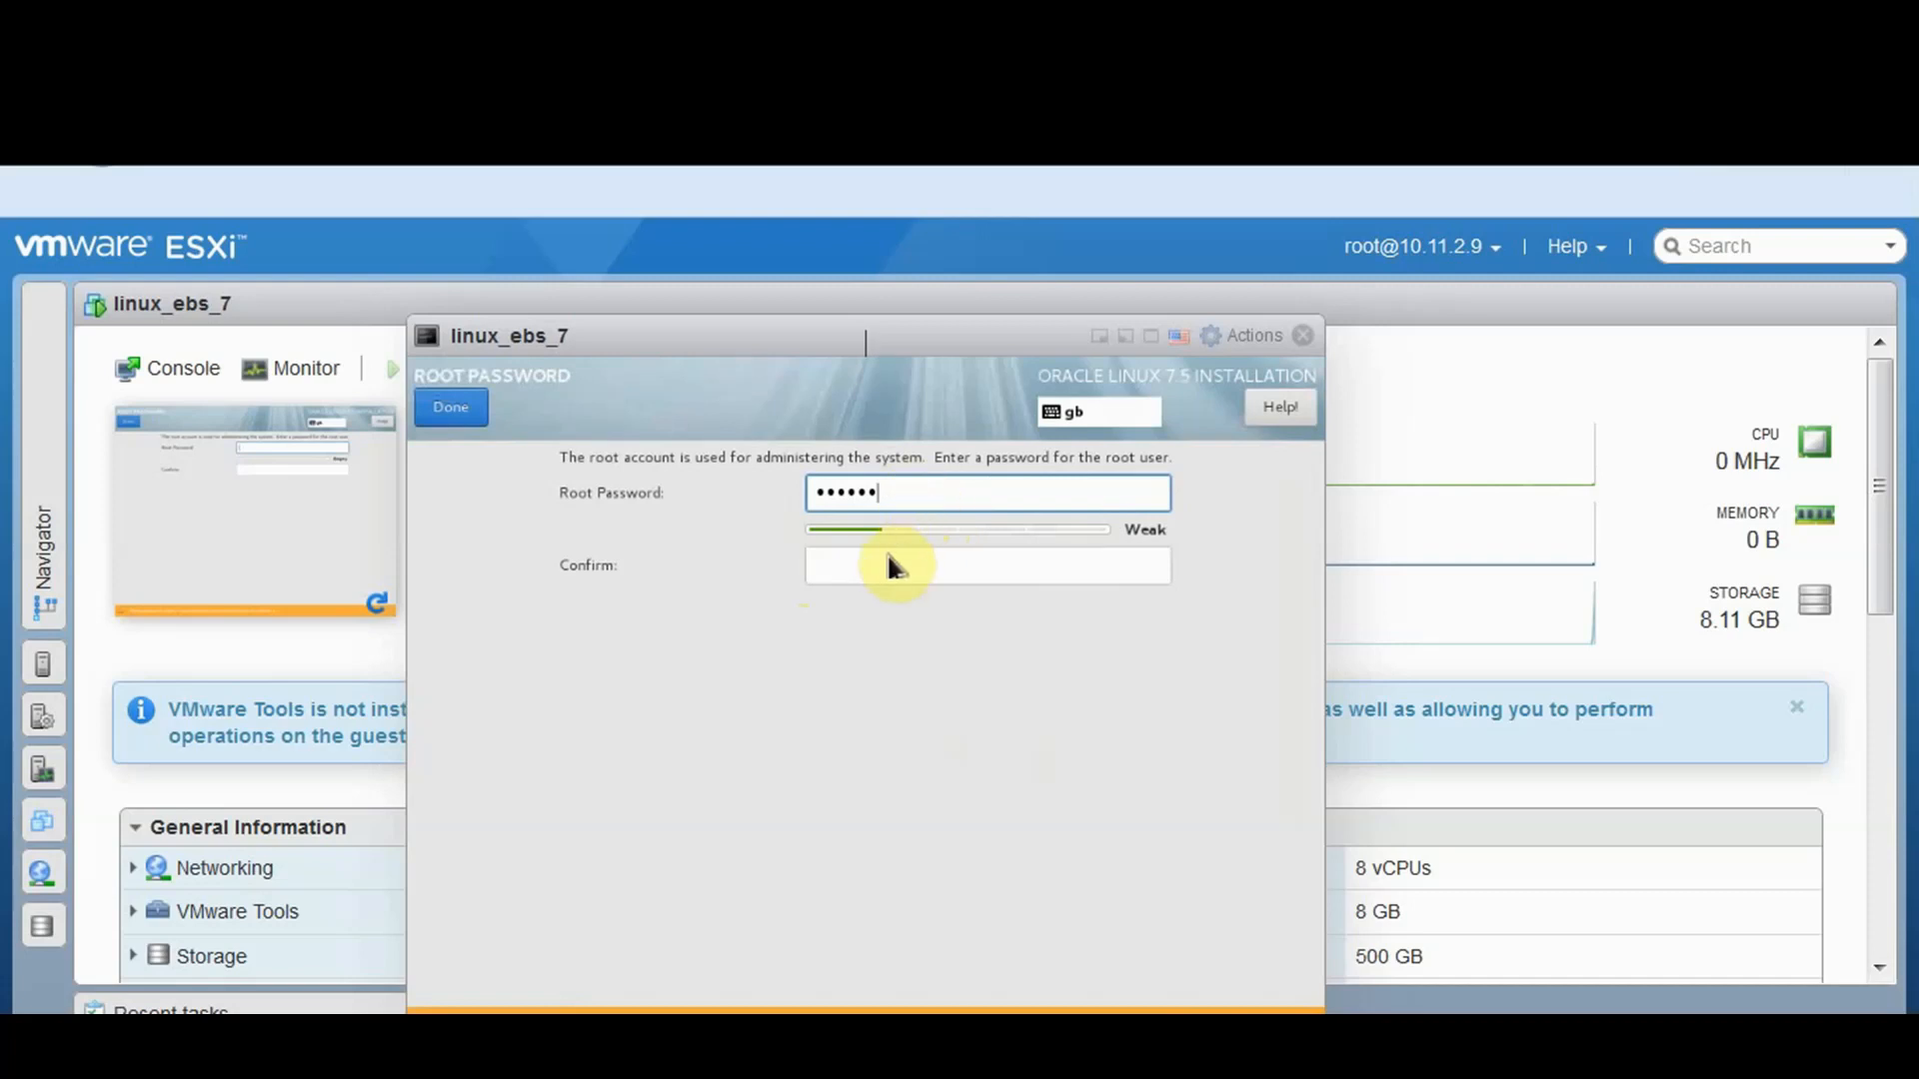
{"action": "left_click", "coordinate": [887, 555]}
{"action": "type", "text": "or"}
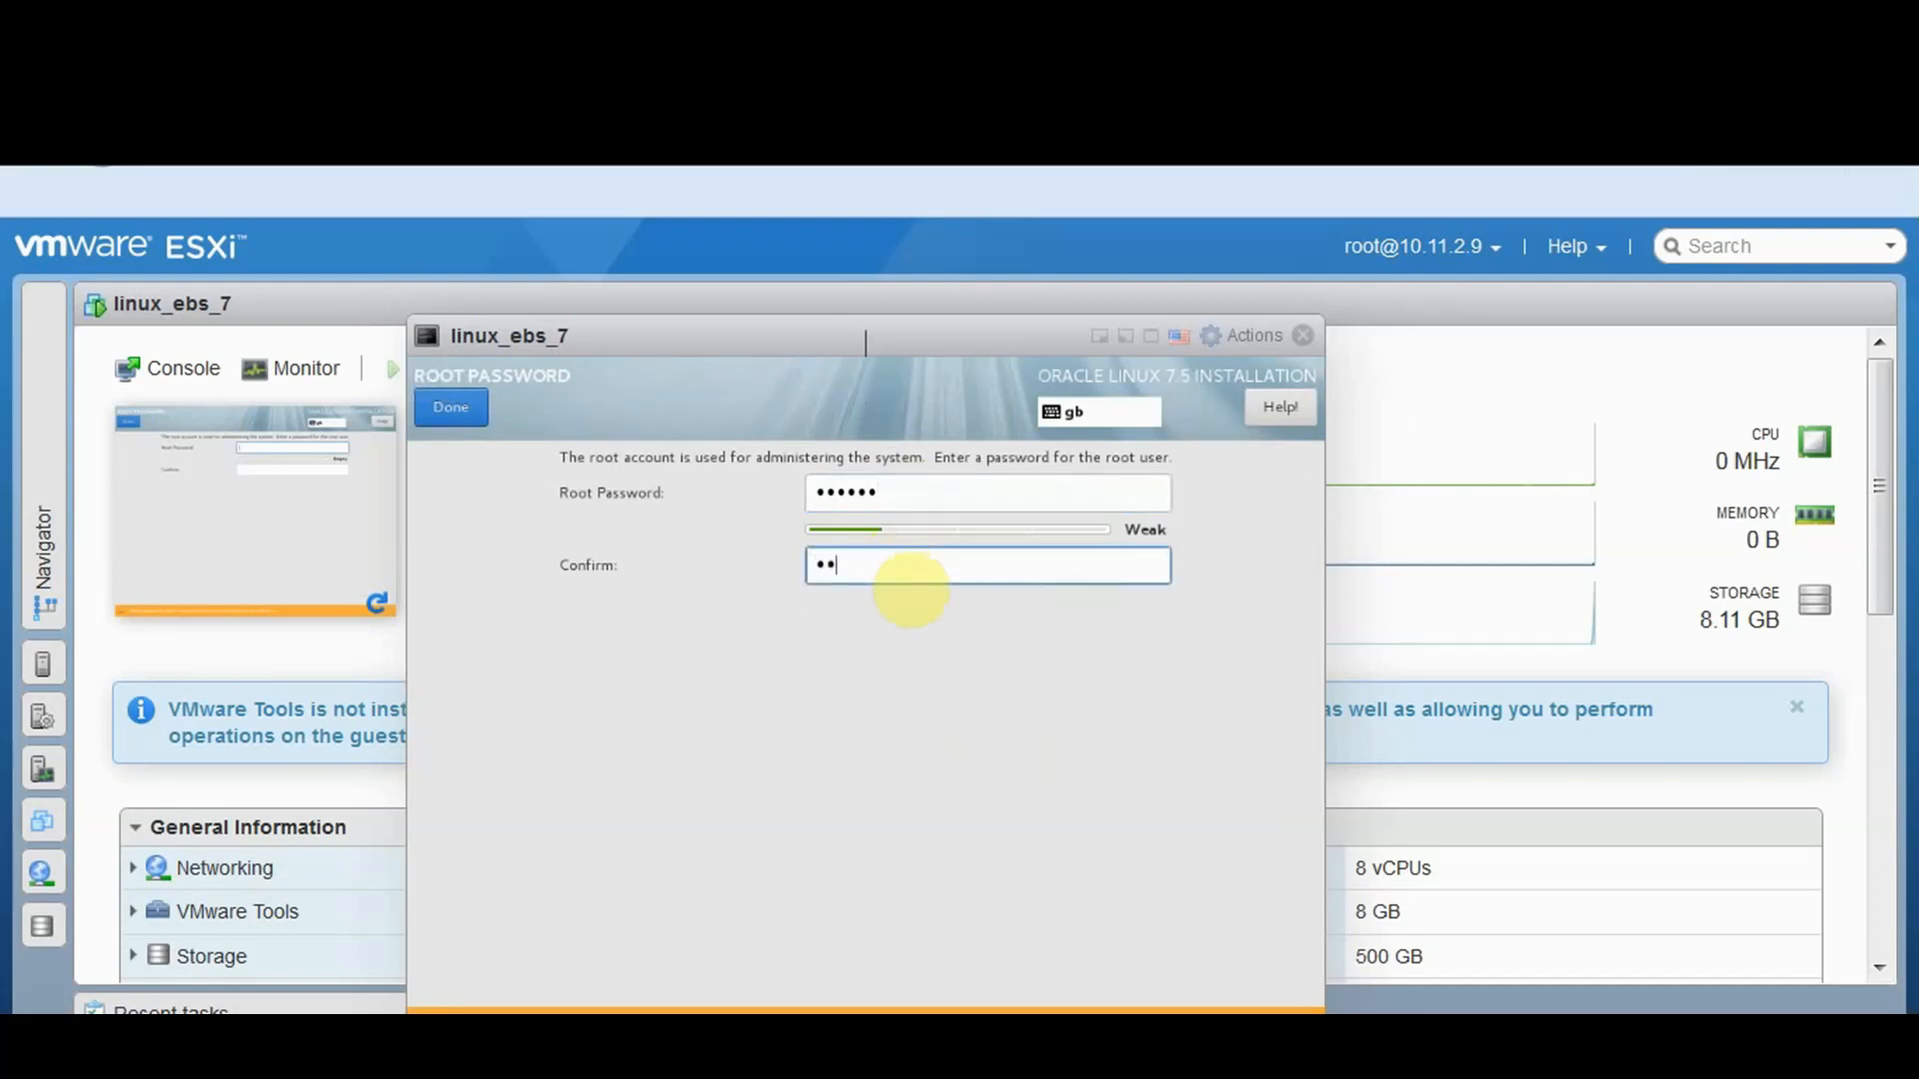
{"action": "type", "text": "acle"}
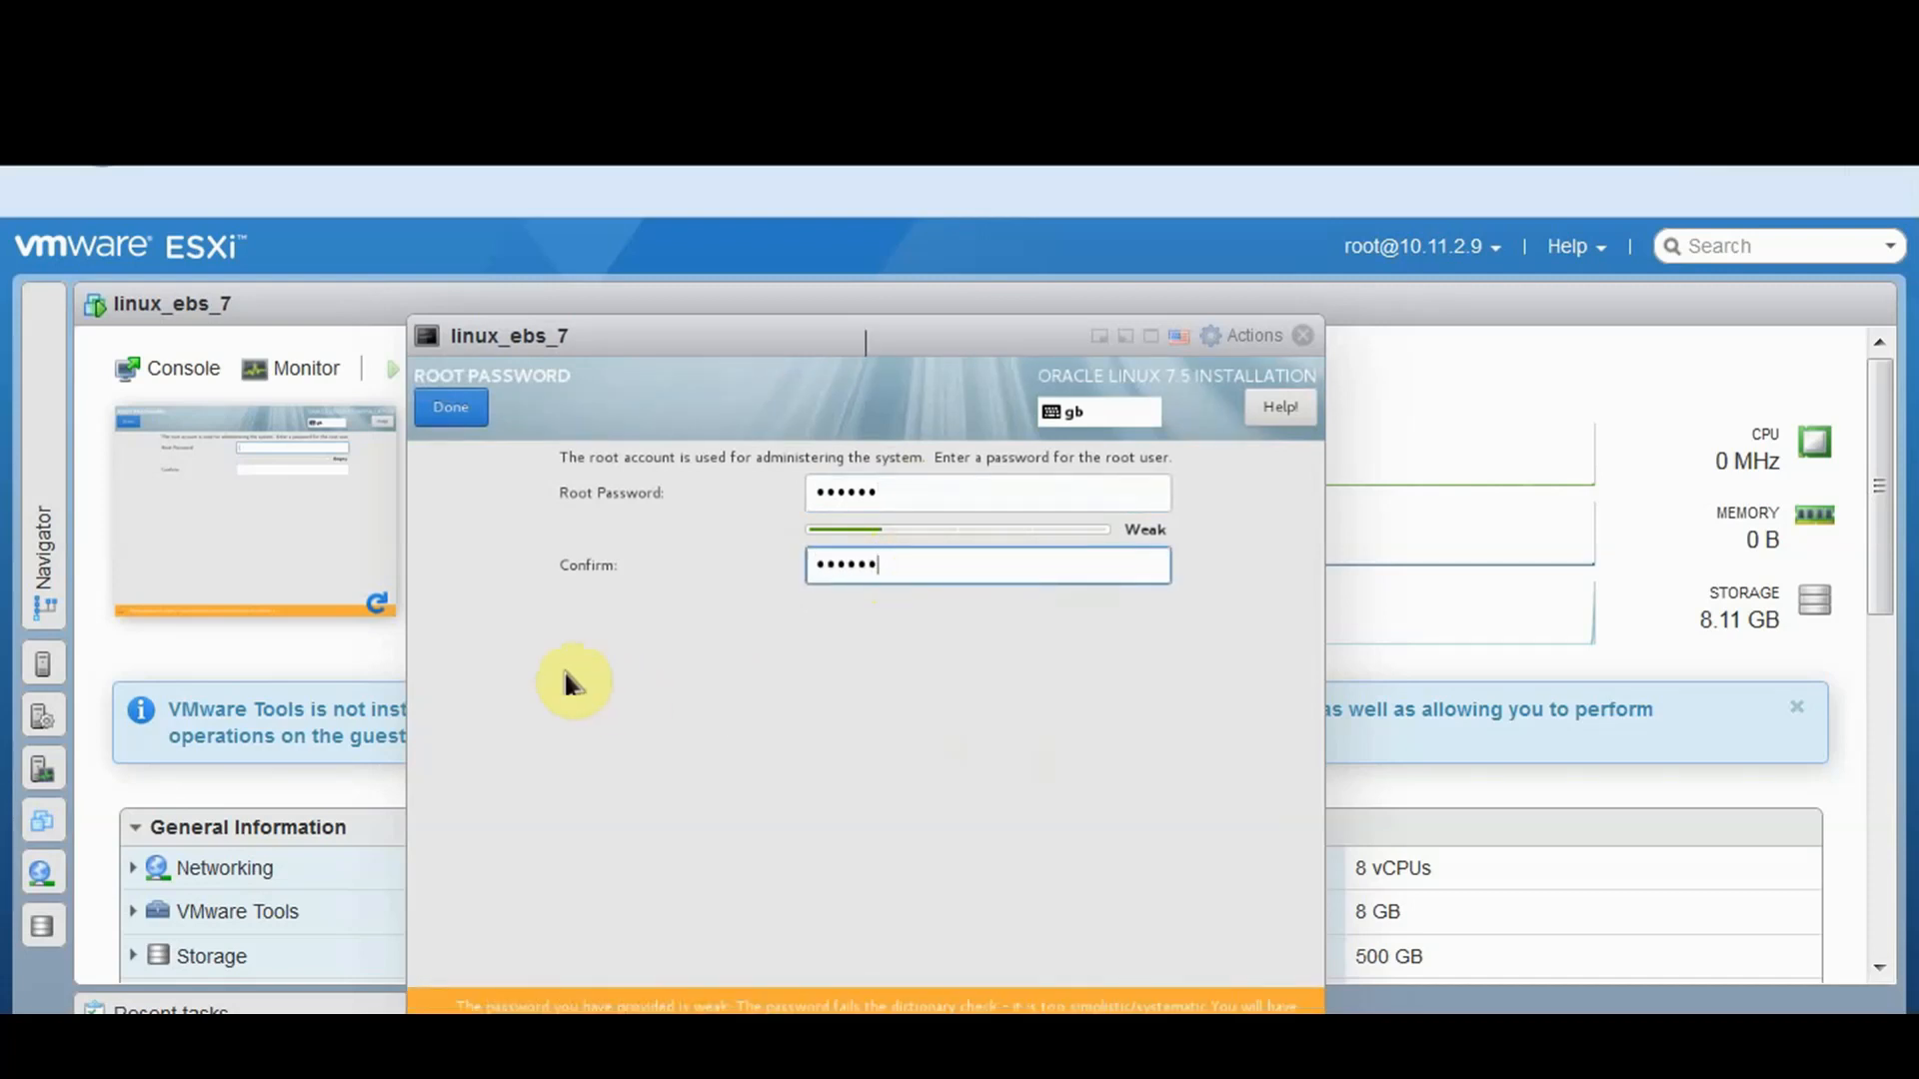
{"action": "left_click", "coordinate": [464, 410]}
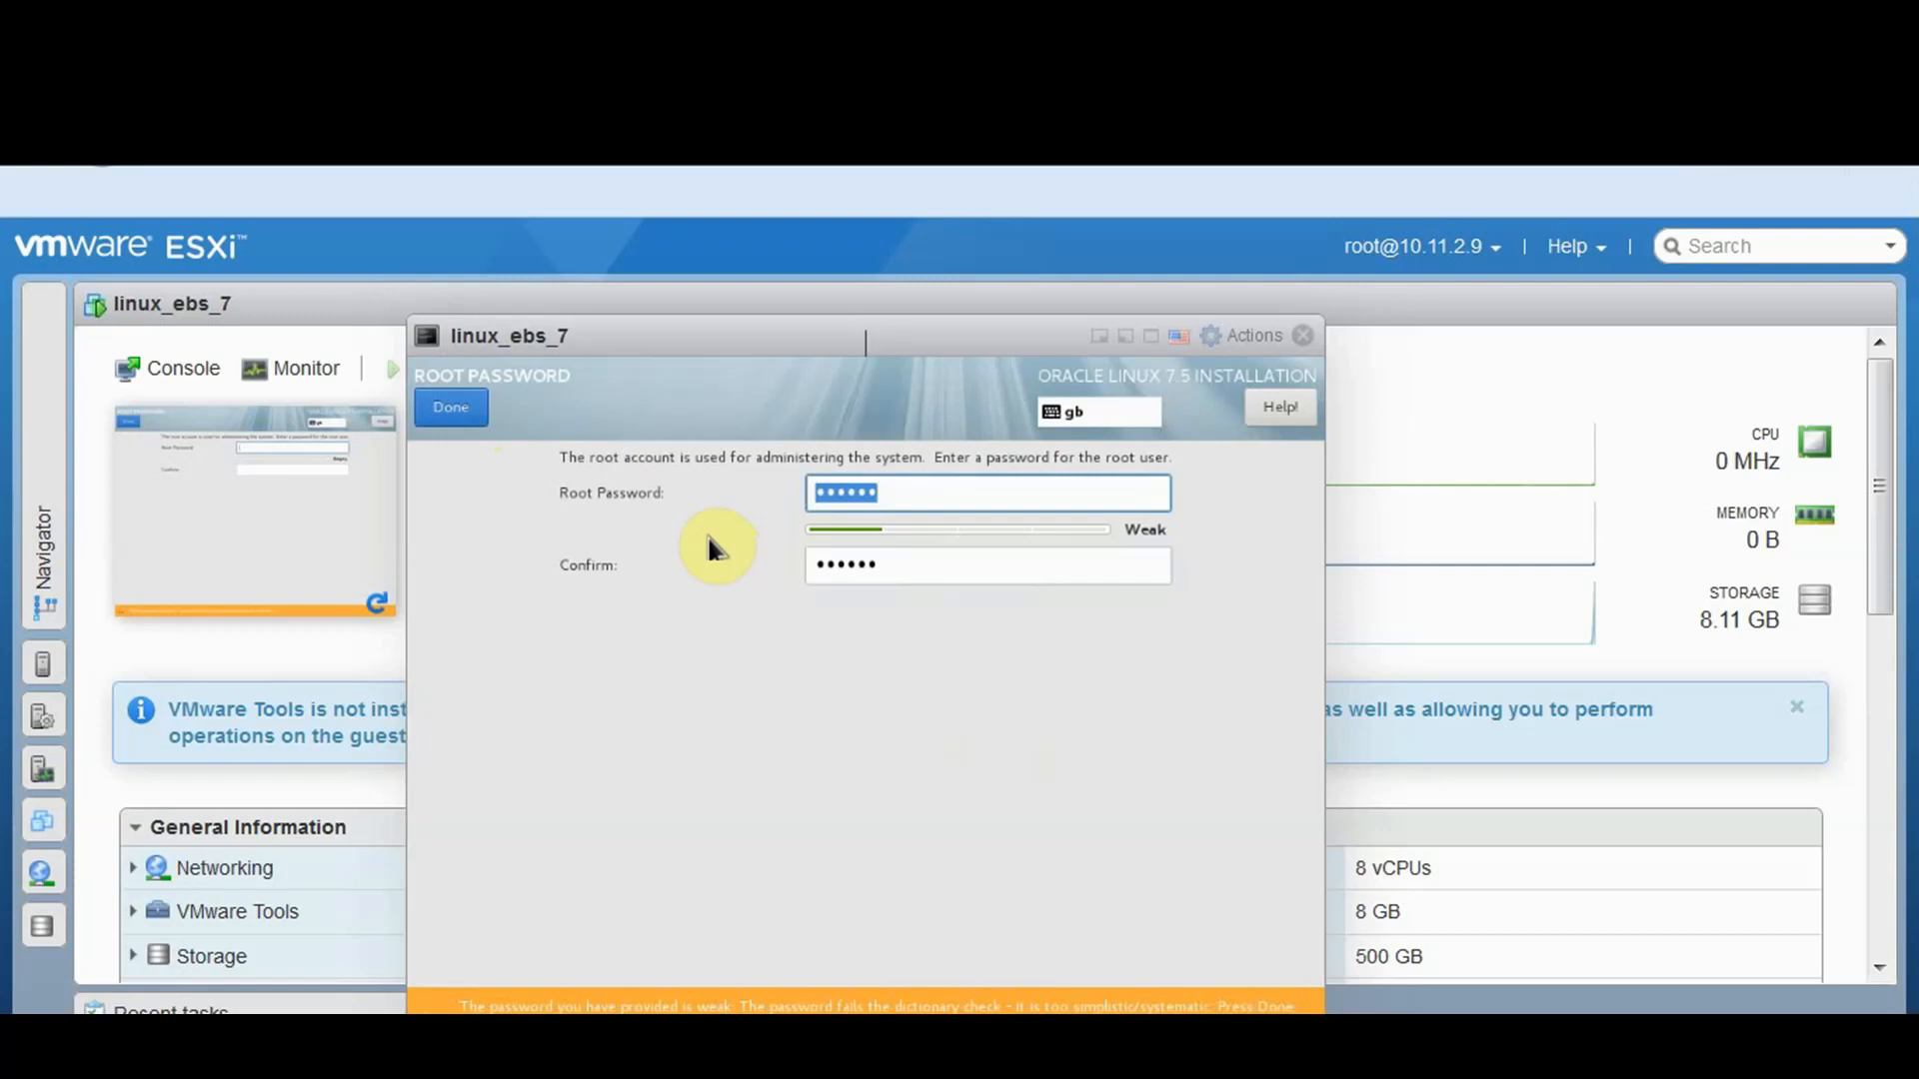
{"action": "left_click", "coordinate": [466, 409]}
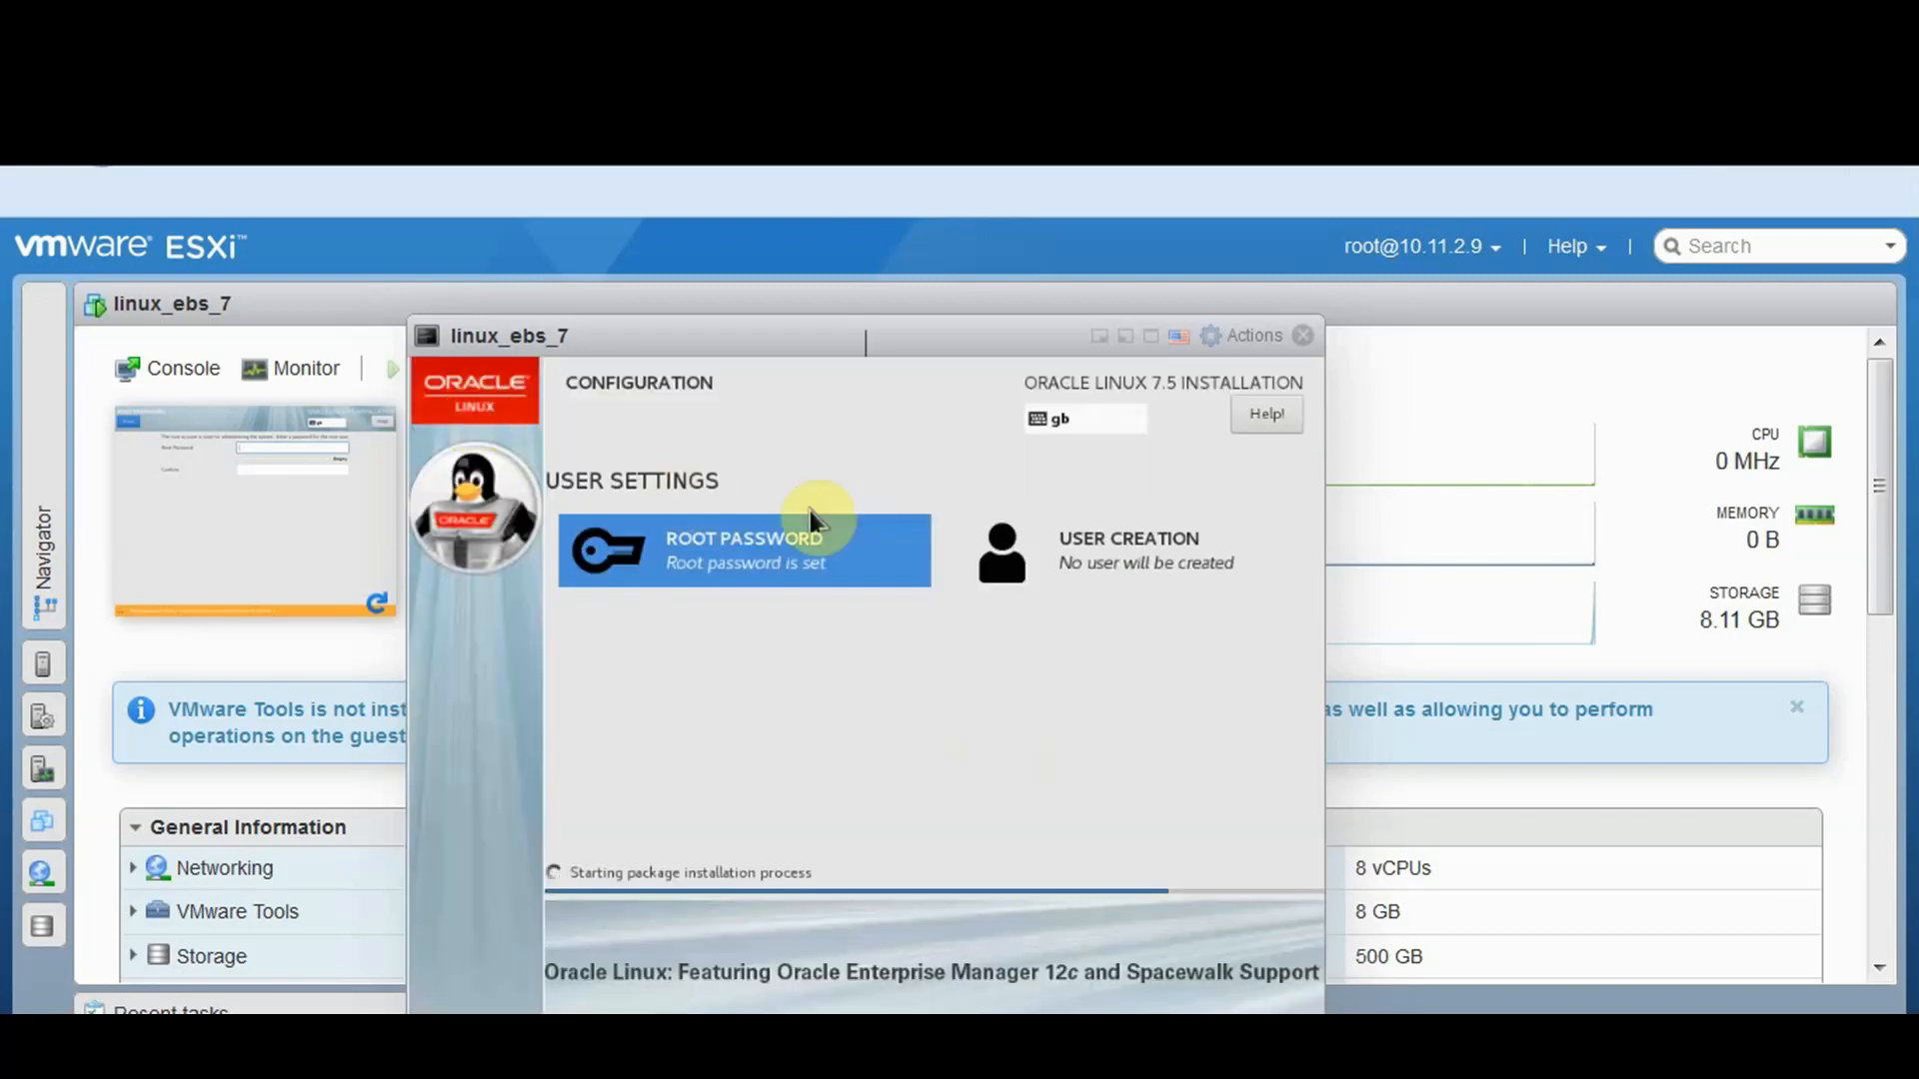
Create user oracle with a confirmed password, accepting the weak-password warning
{"action": "left_click", "coordinate": [1128, 568]}
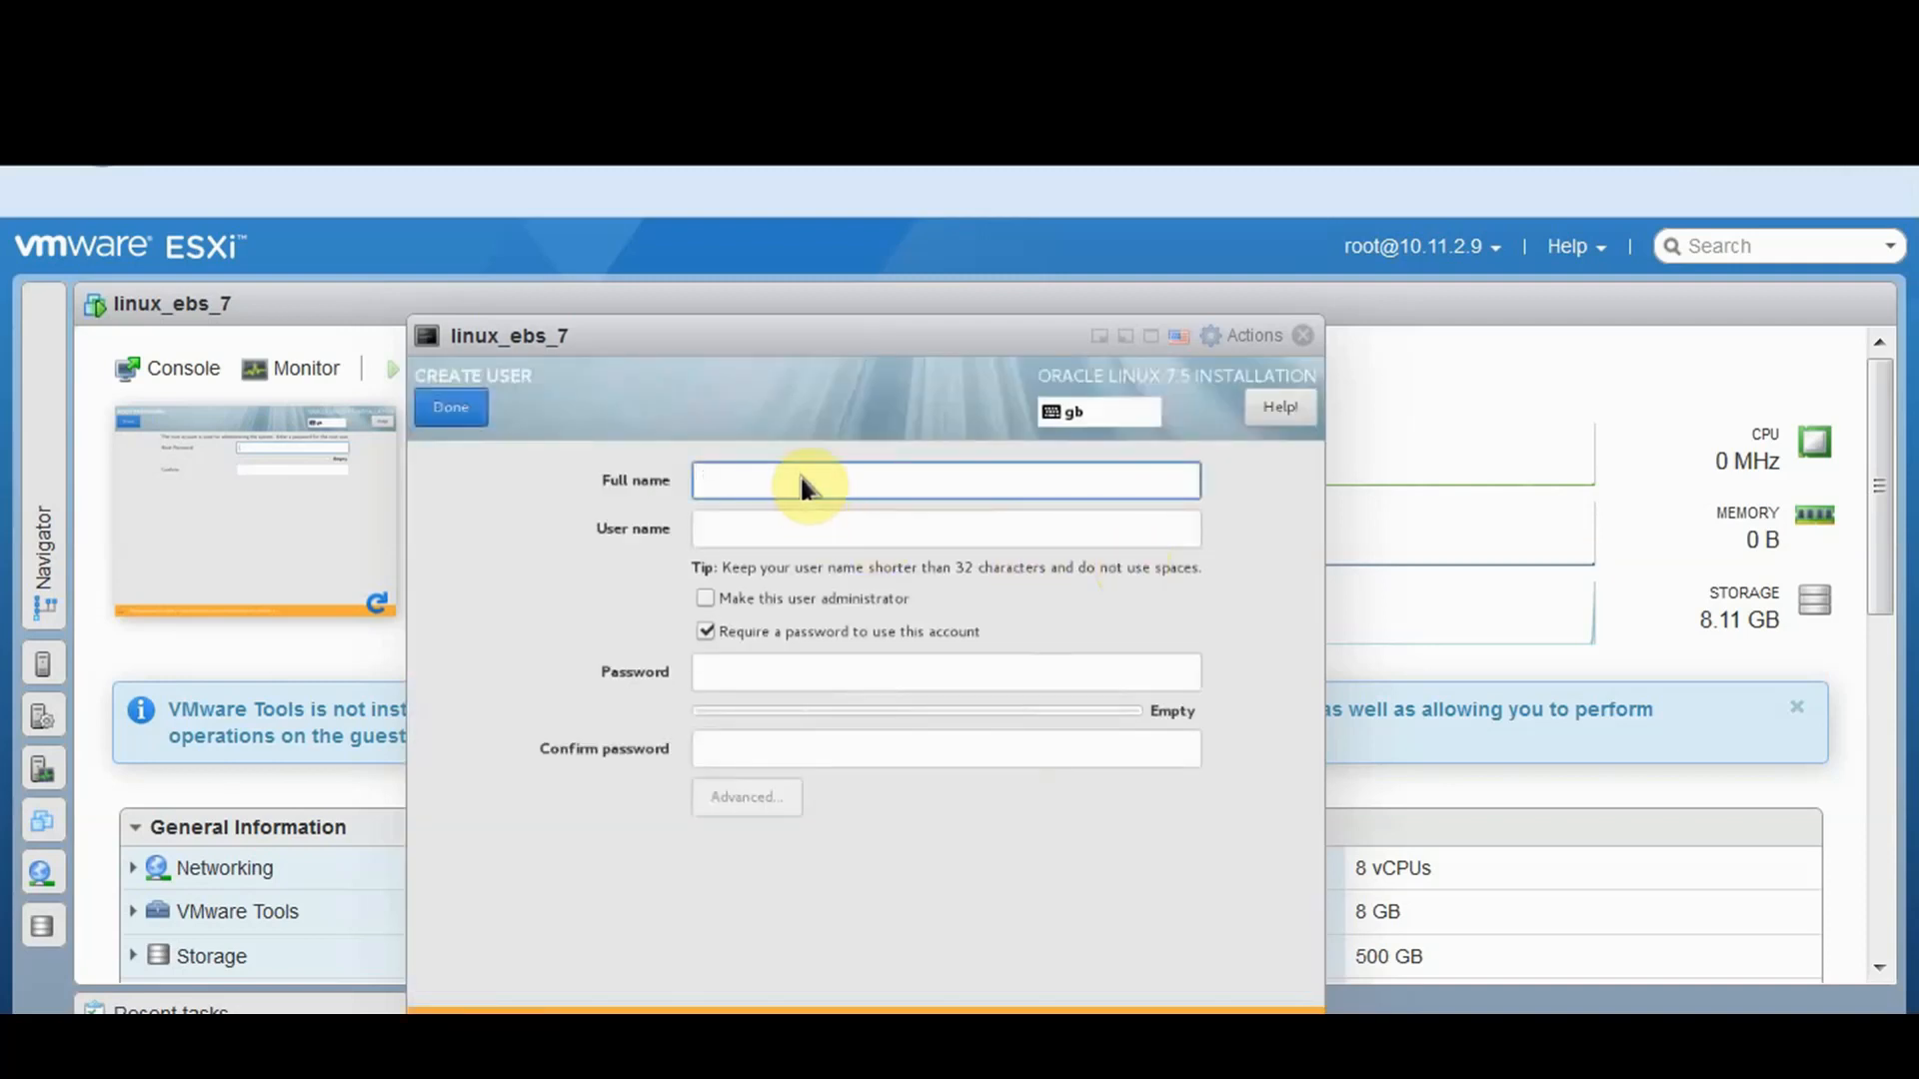
{"action": "type", "text": "or"}
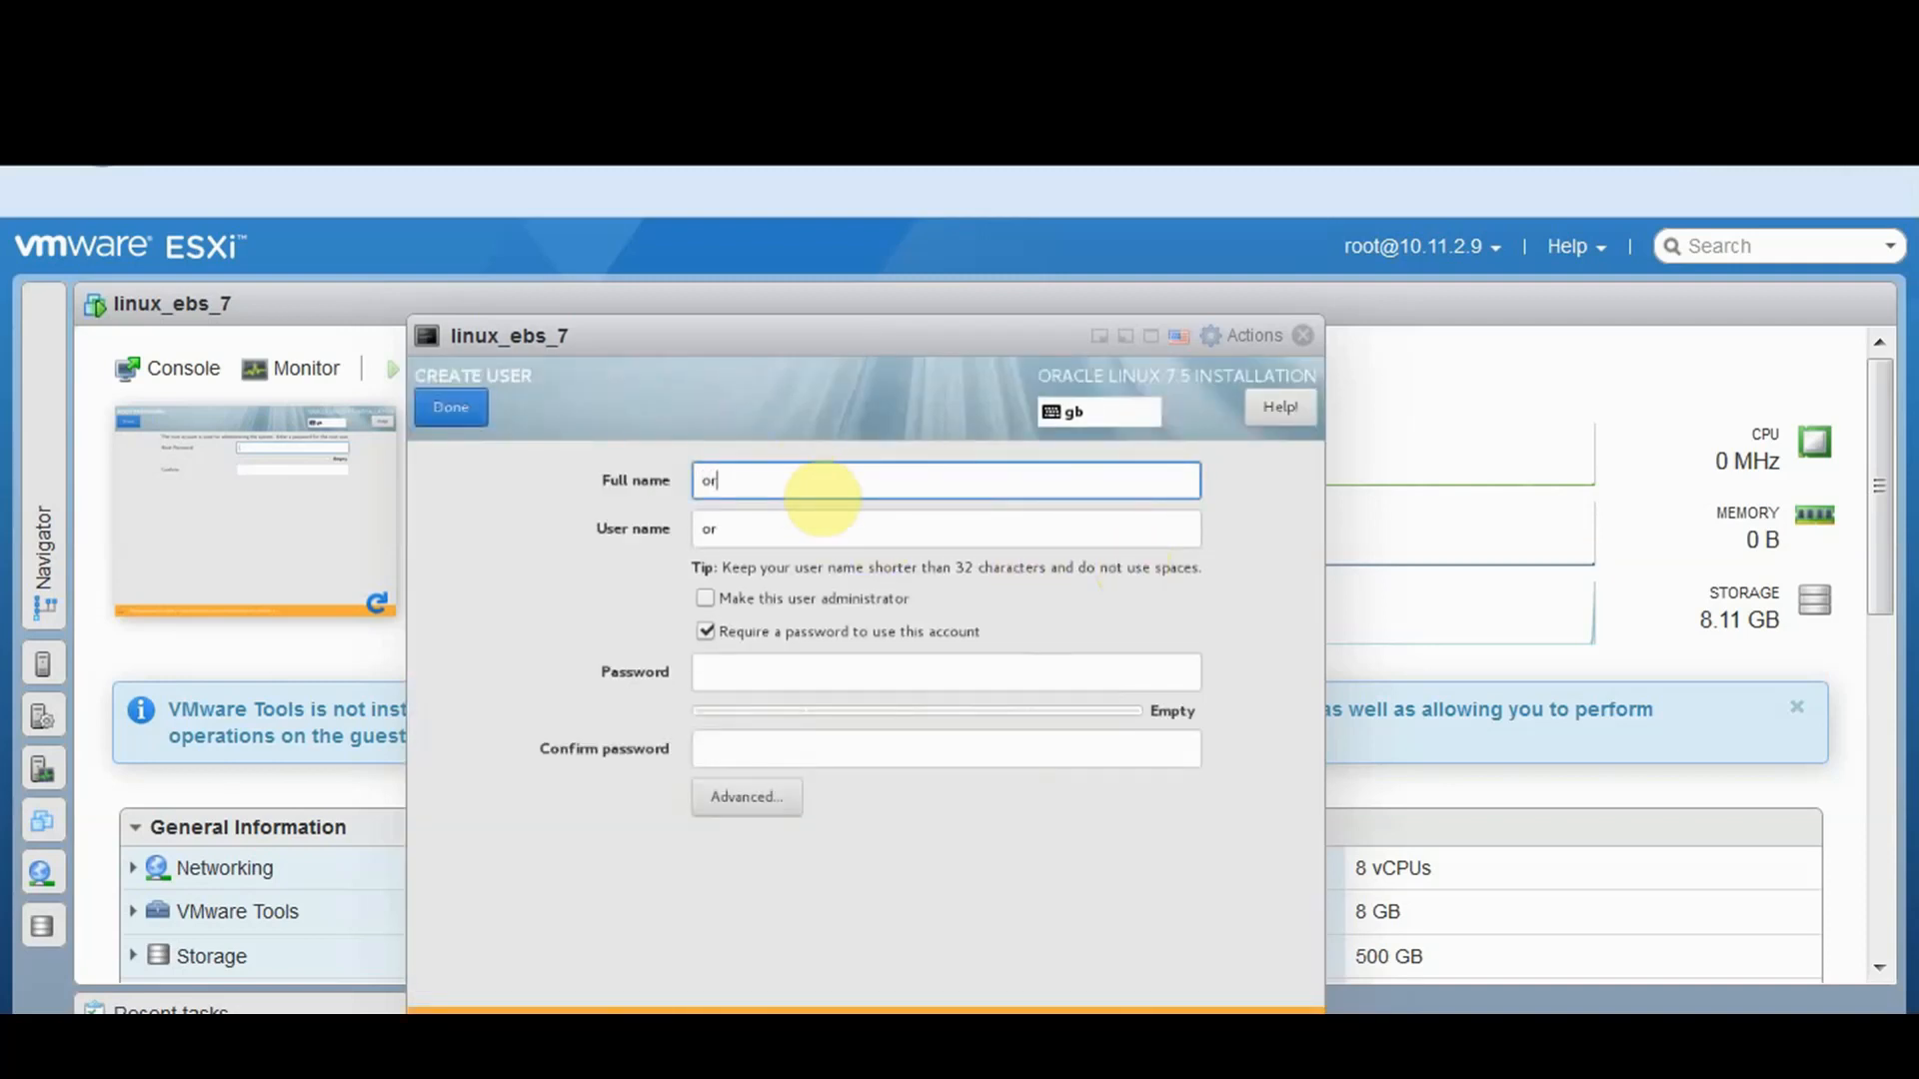
{"action": "type", "text": "acle"}
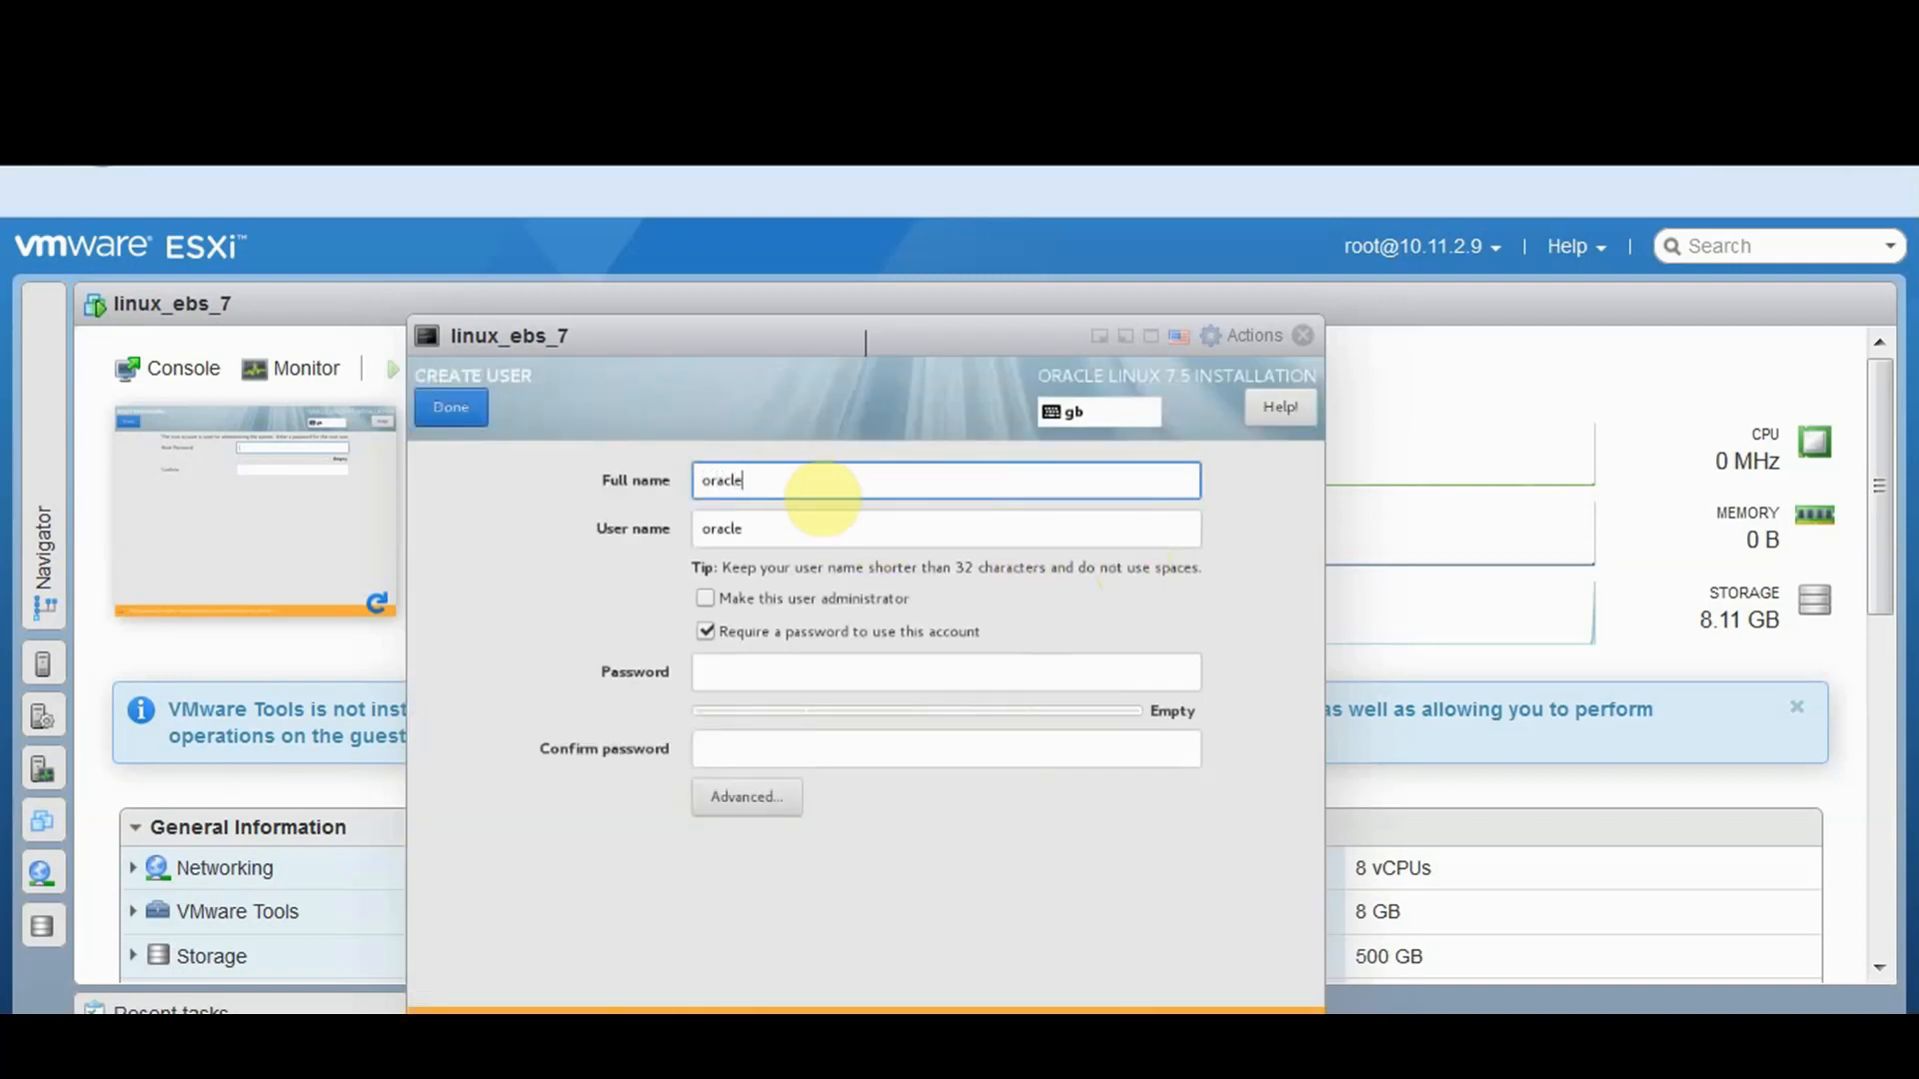
{"action": "left_click", "coordinate": [796, 667]}
{"action": "type", "text": "oracle"}
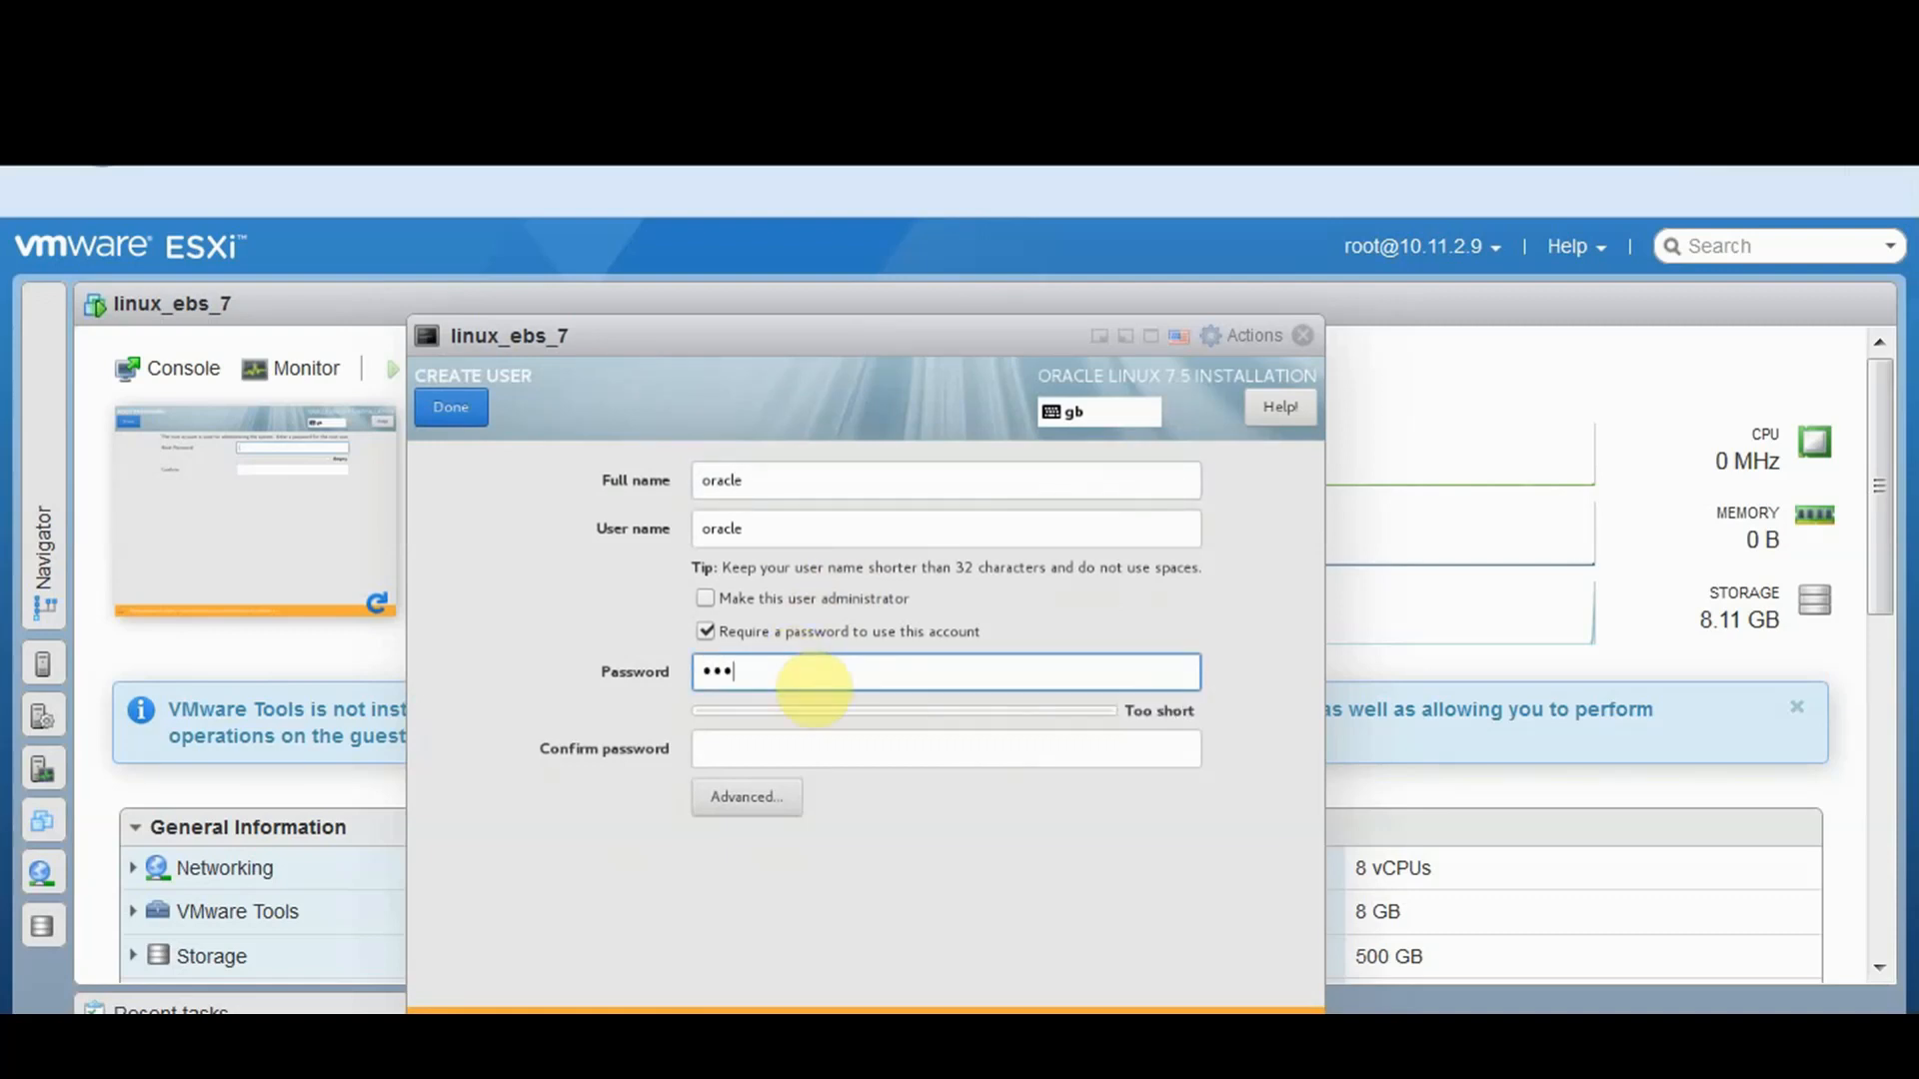
{"action": "left_click", "coordinate": [733, 739]}
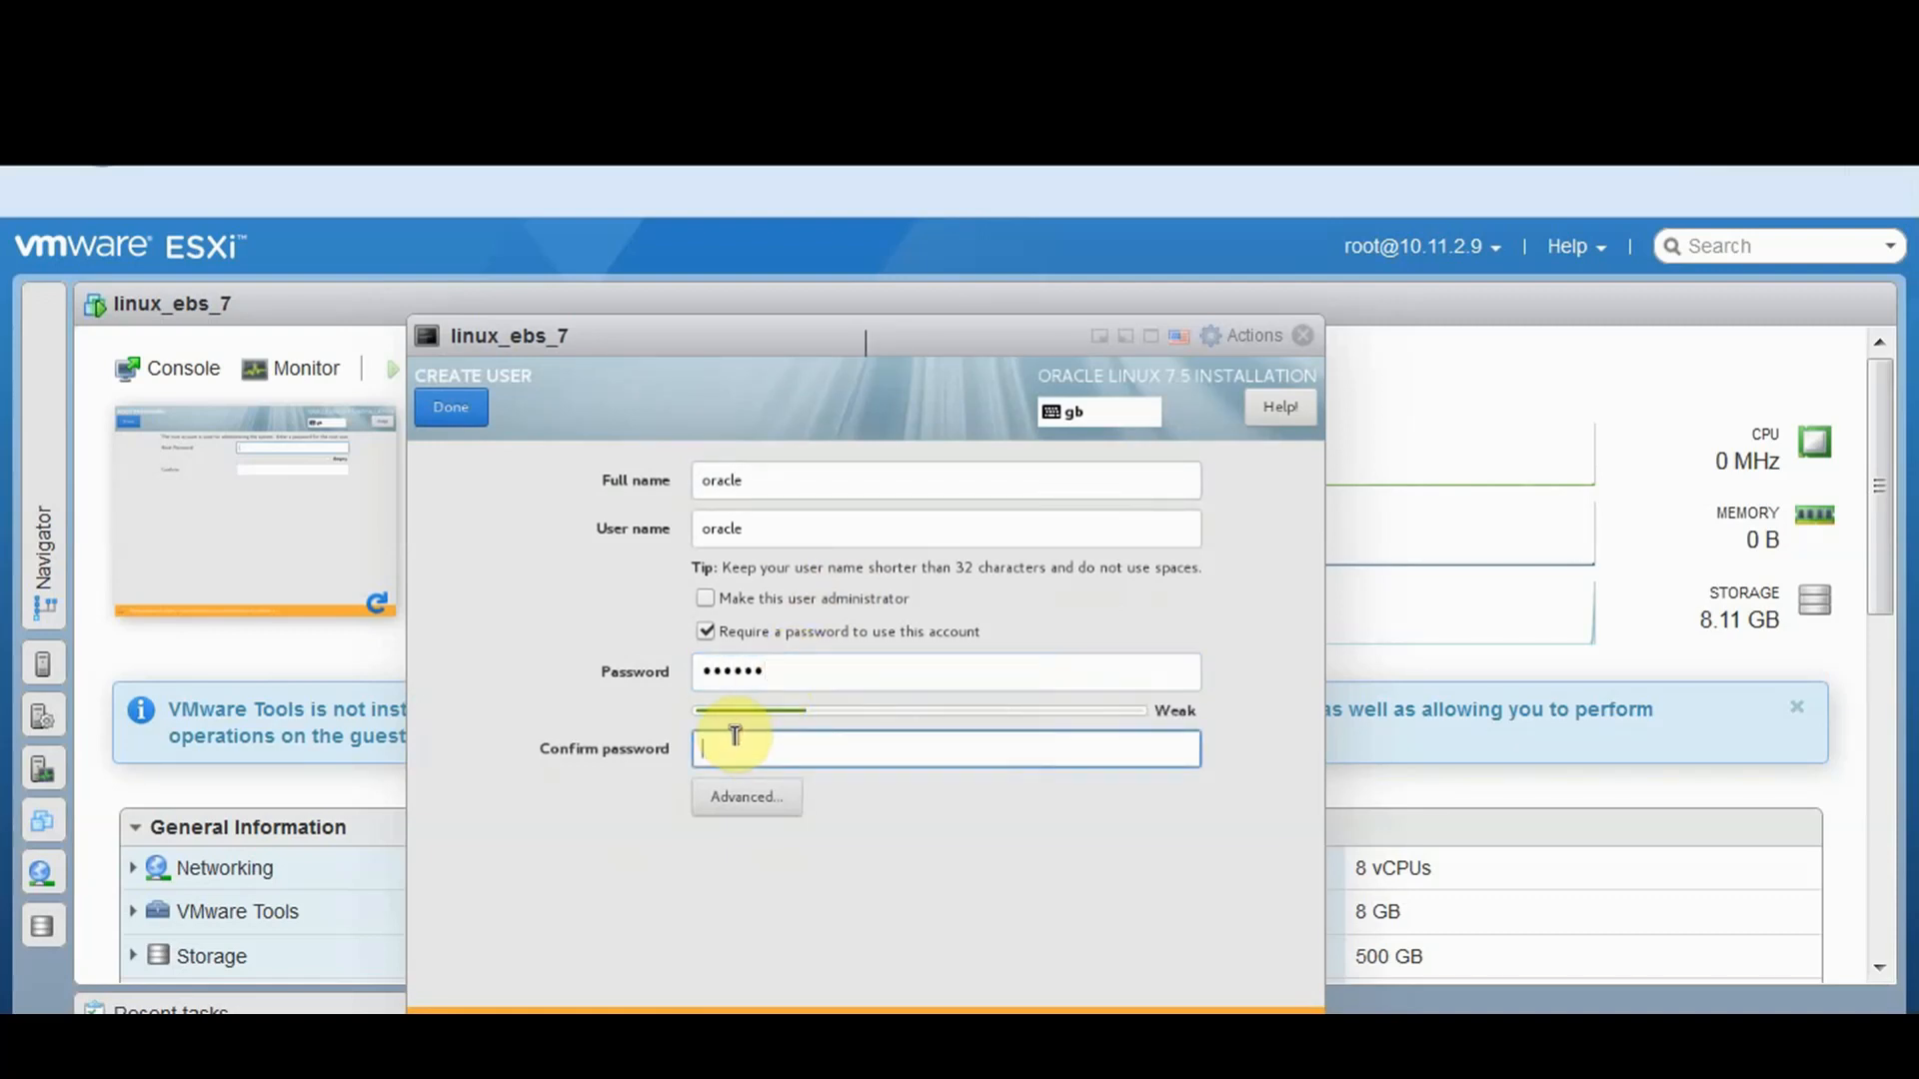
{"action": "type", "text": "oracle"}
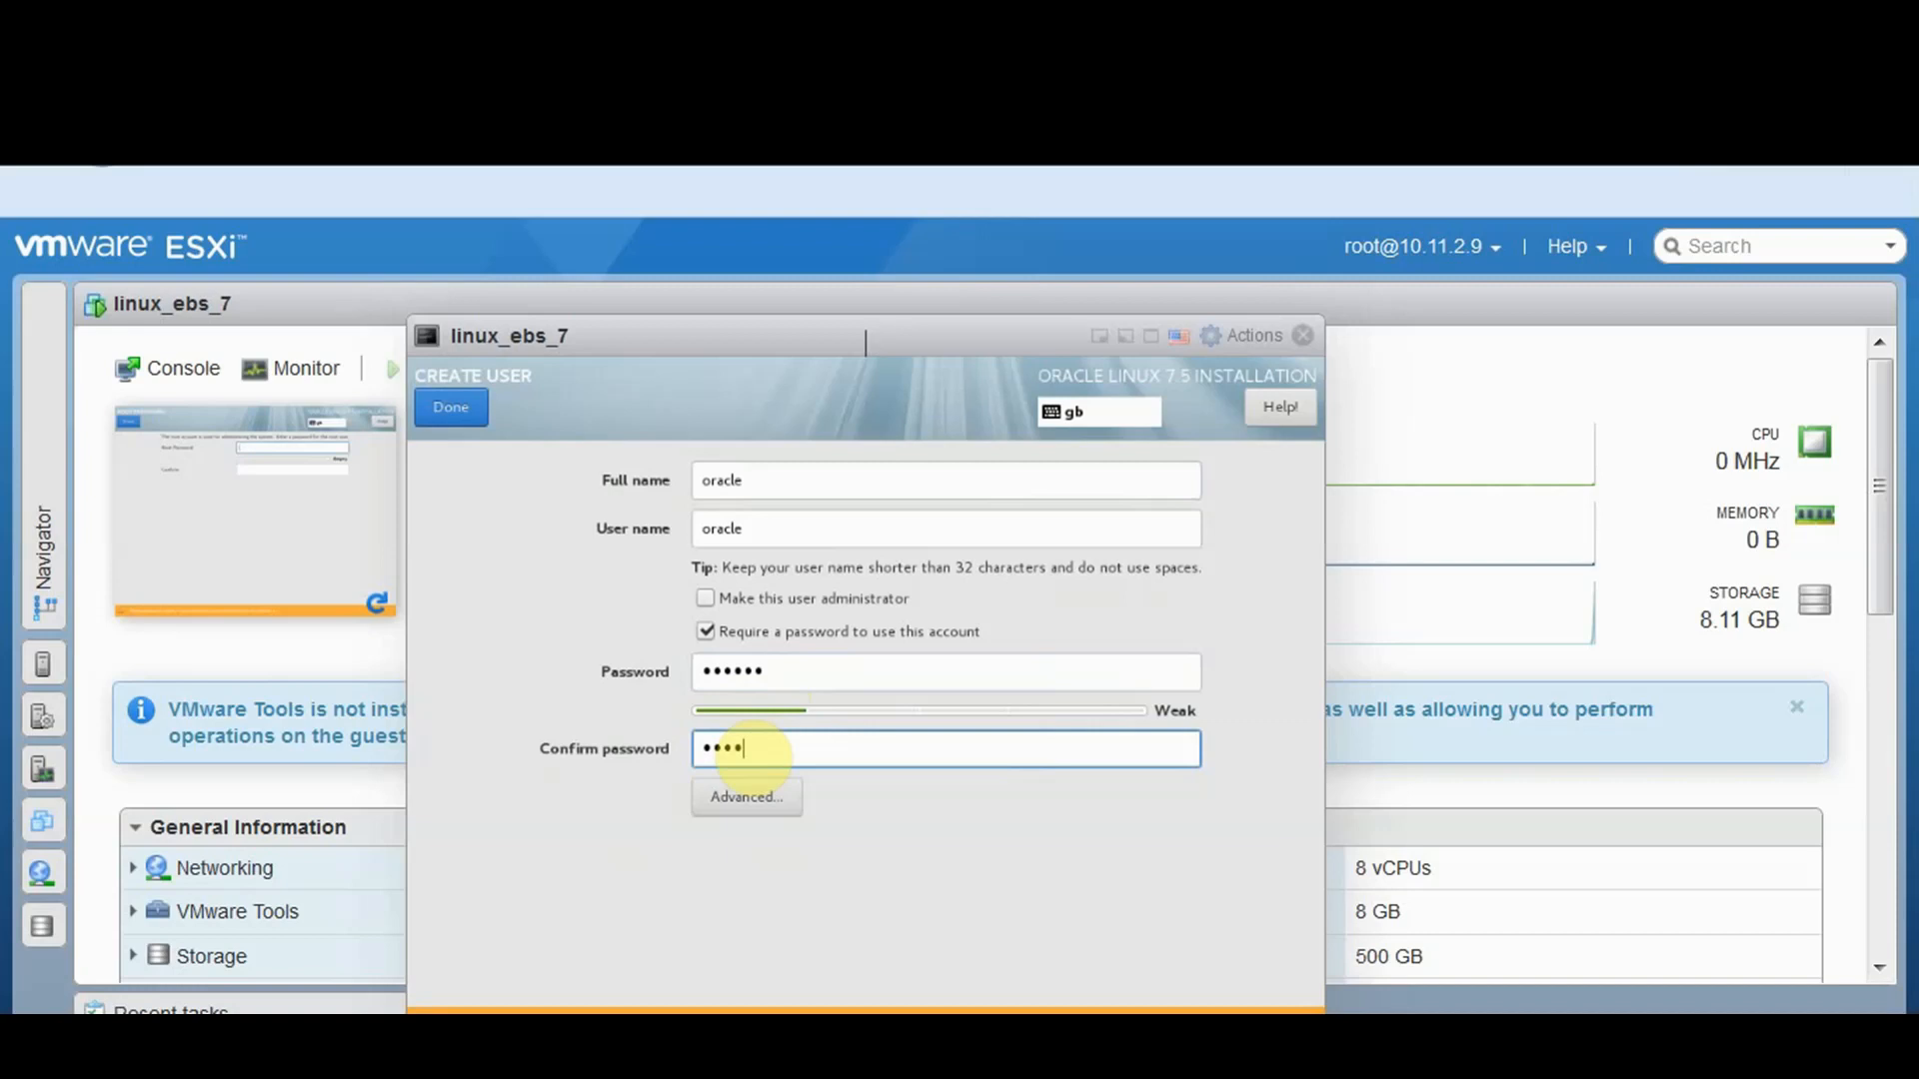
{"action": "left_click", "coordinate": [482, 417]}
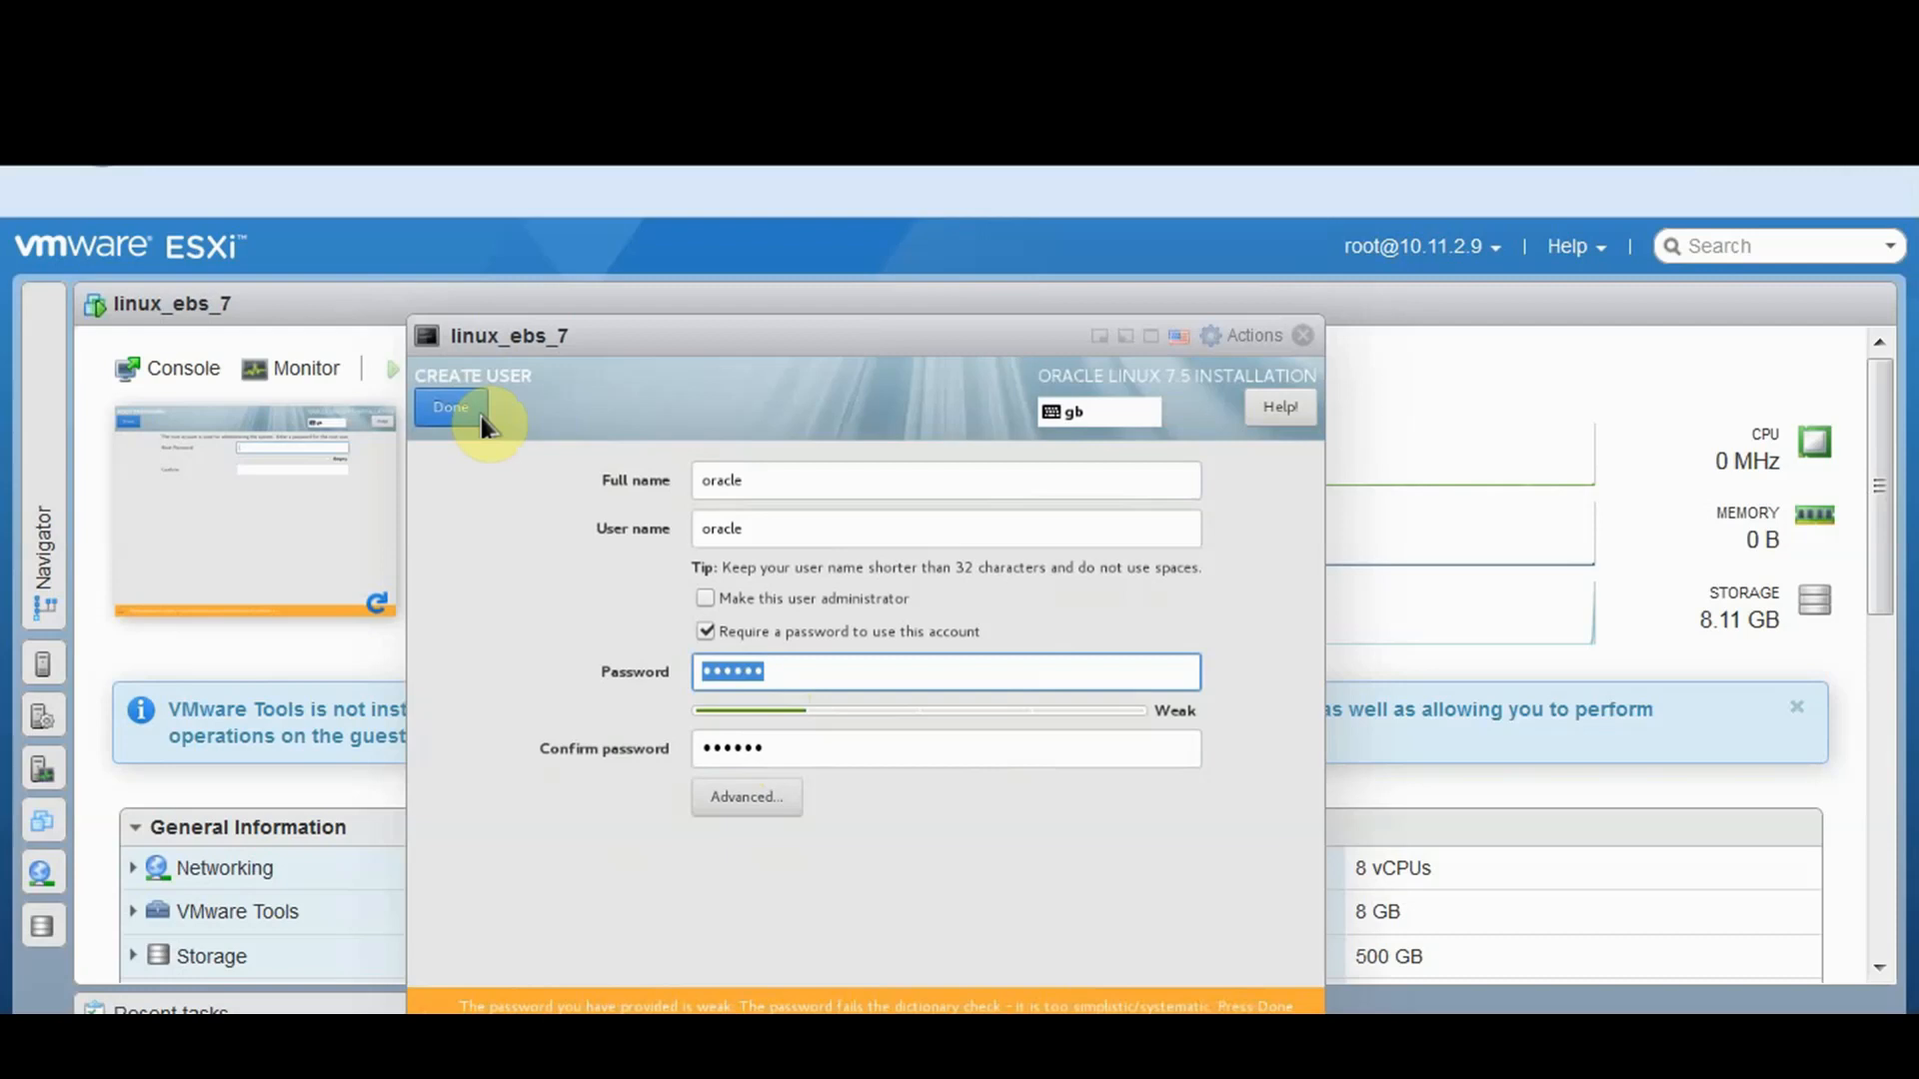
{"action": "left_click", "coordinate": [458, 408]}
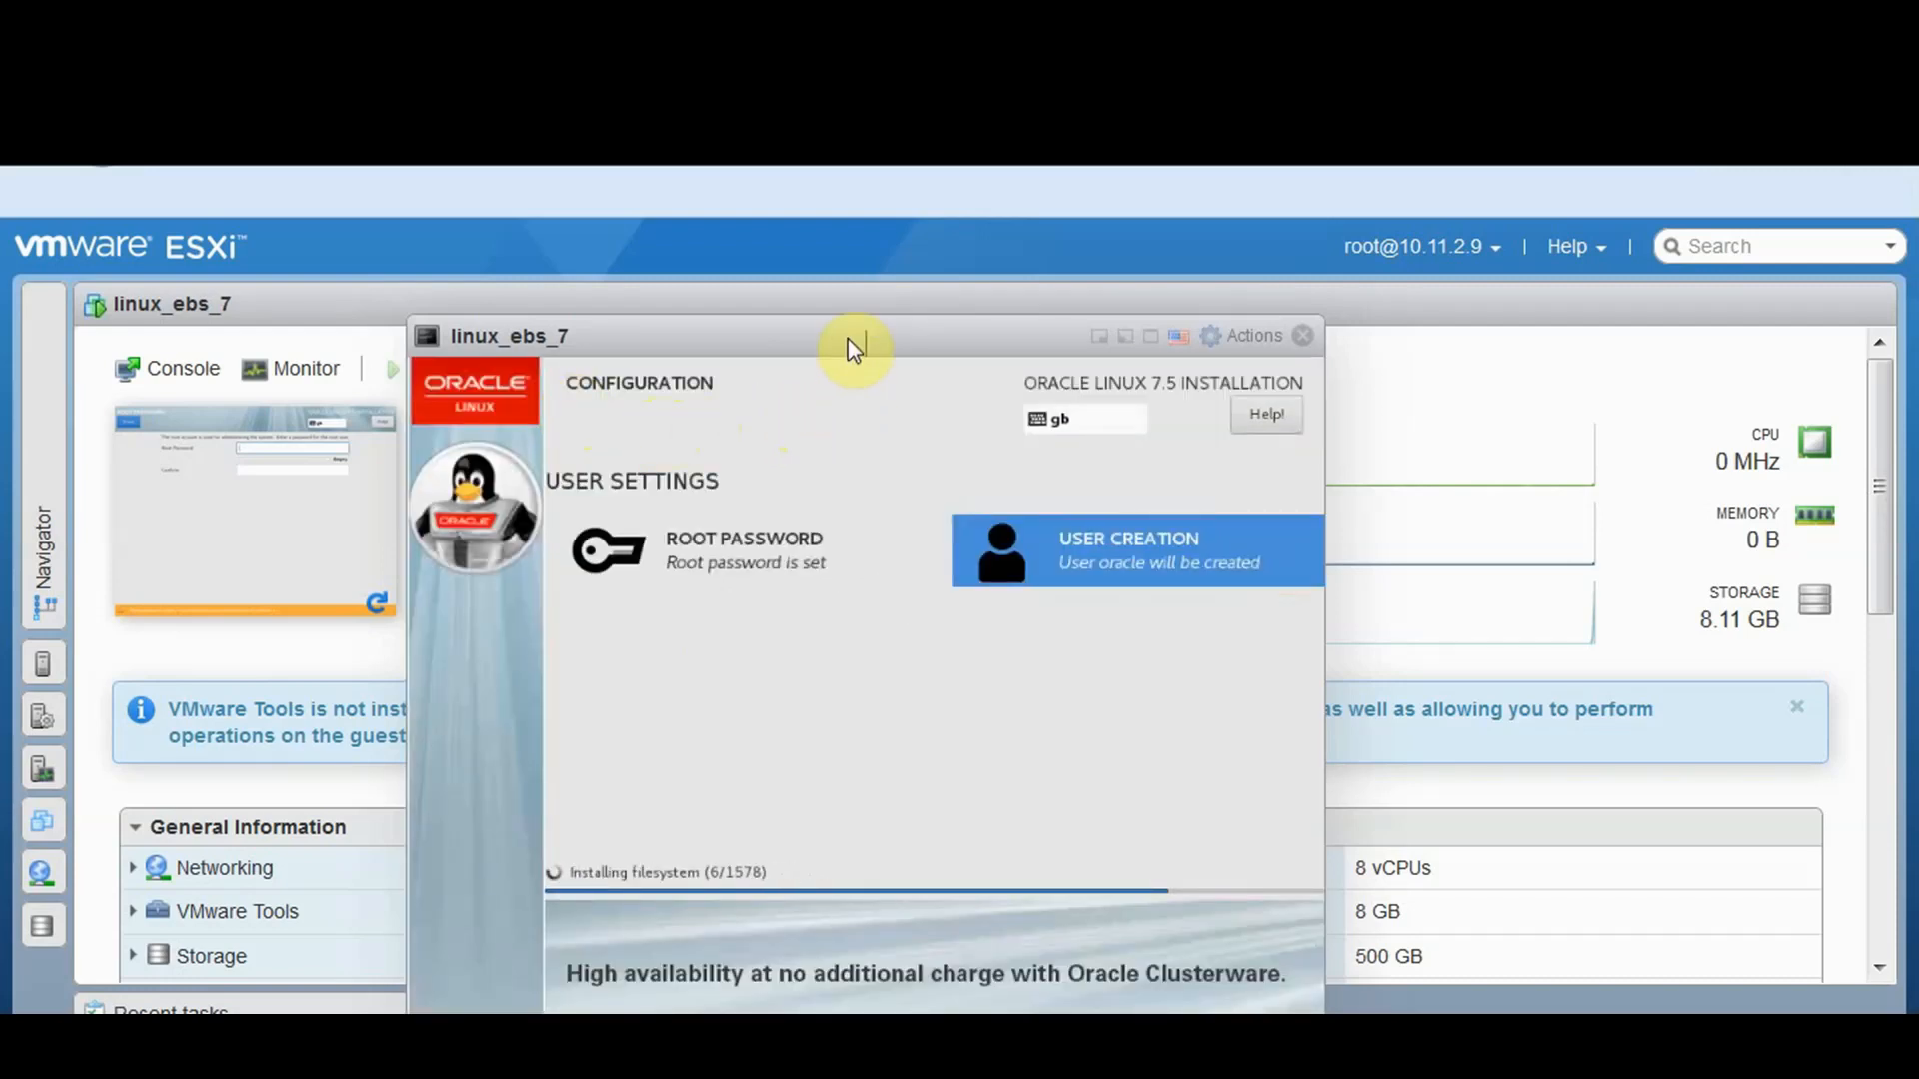
Wait for the installation to complete, then reboot linux_ebs_7
{"action": "left_click_drag", "start_coordinate": [849, 339], "coordinate": [844, 293]}
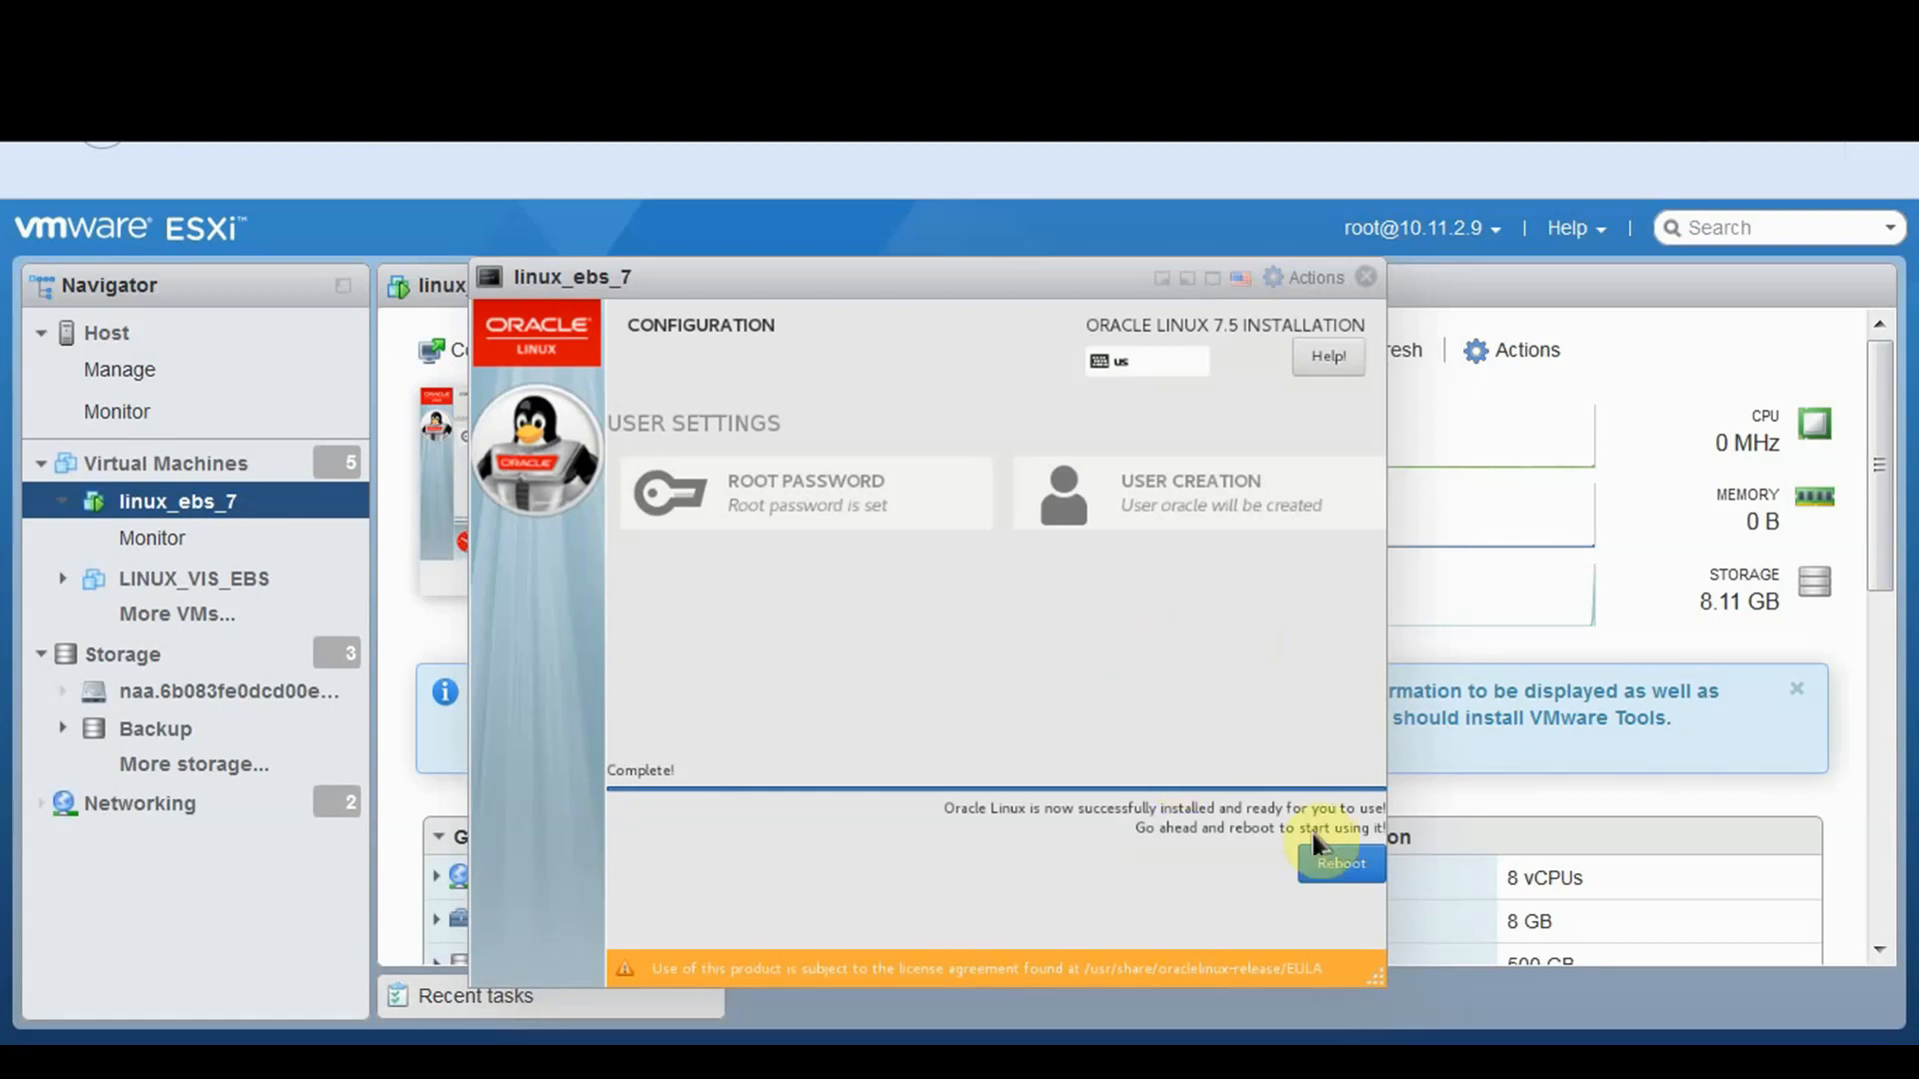
{"action": "left_click", "coordinate": [1364, 871]}
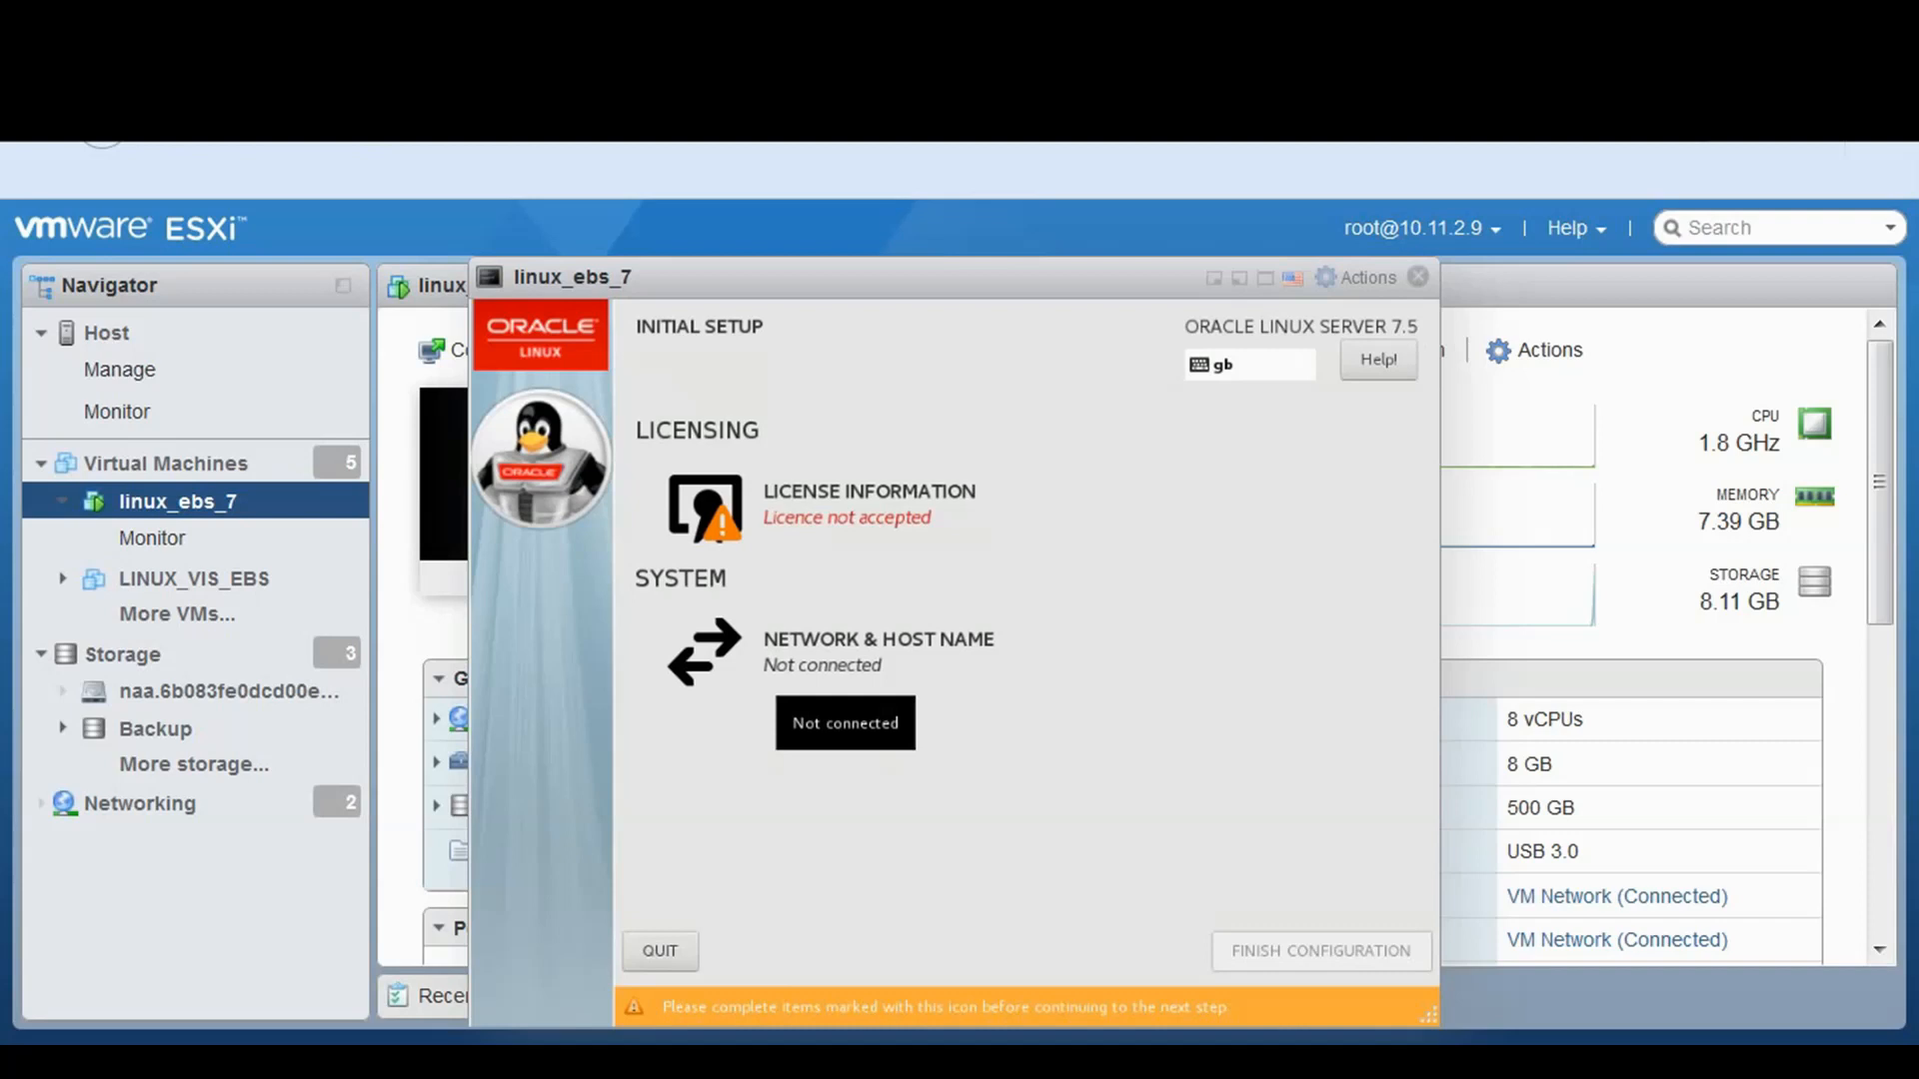
Tick 'I accept the licence agreement' on the License Information page and return to Initial Setup
{"action": "left_click", "coordinate": [728, 505]}
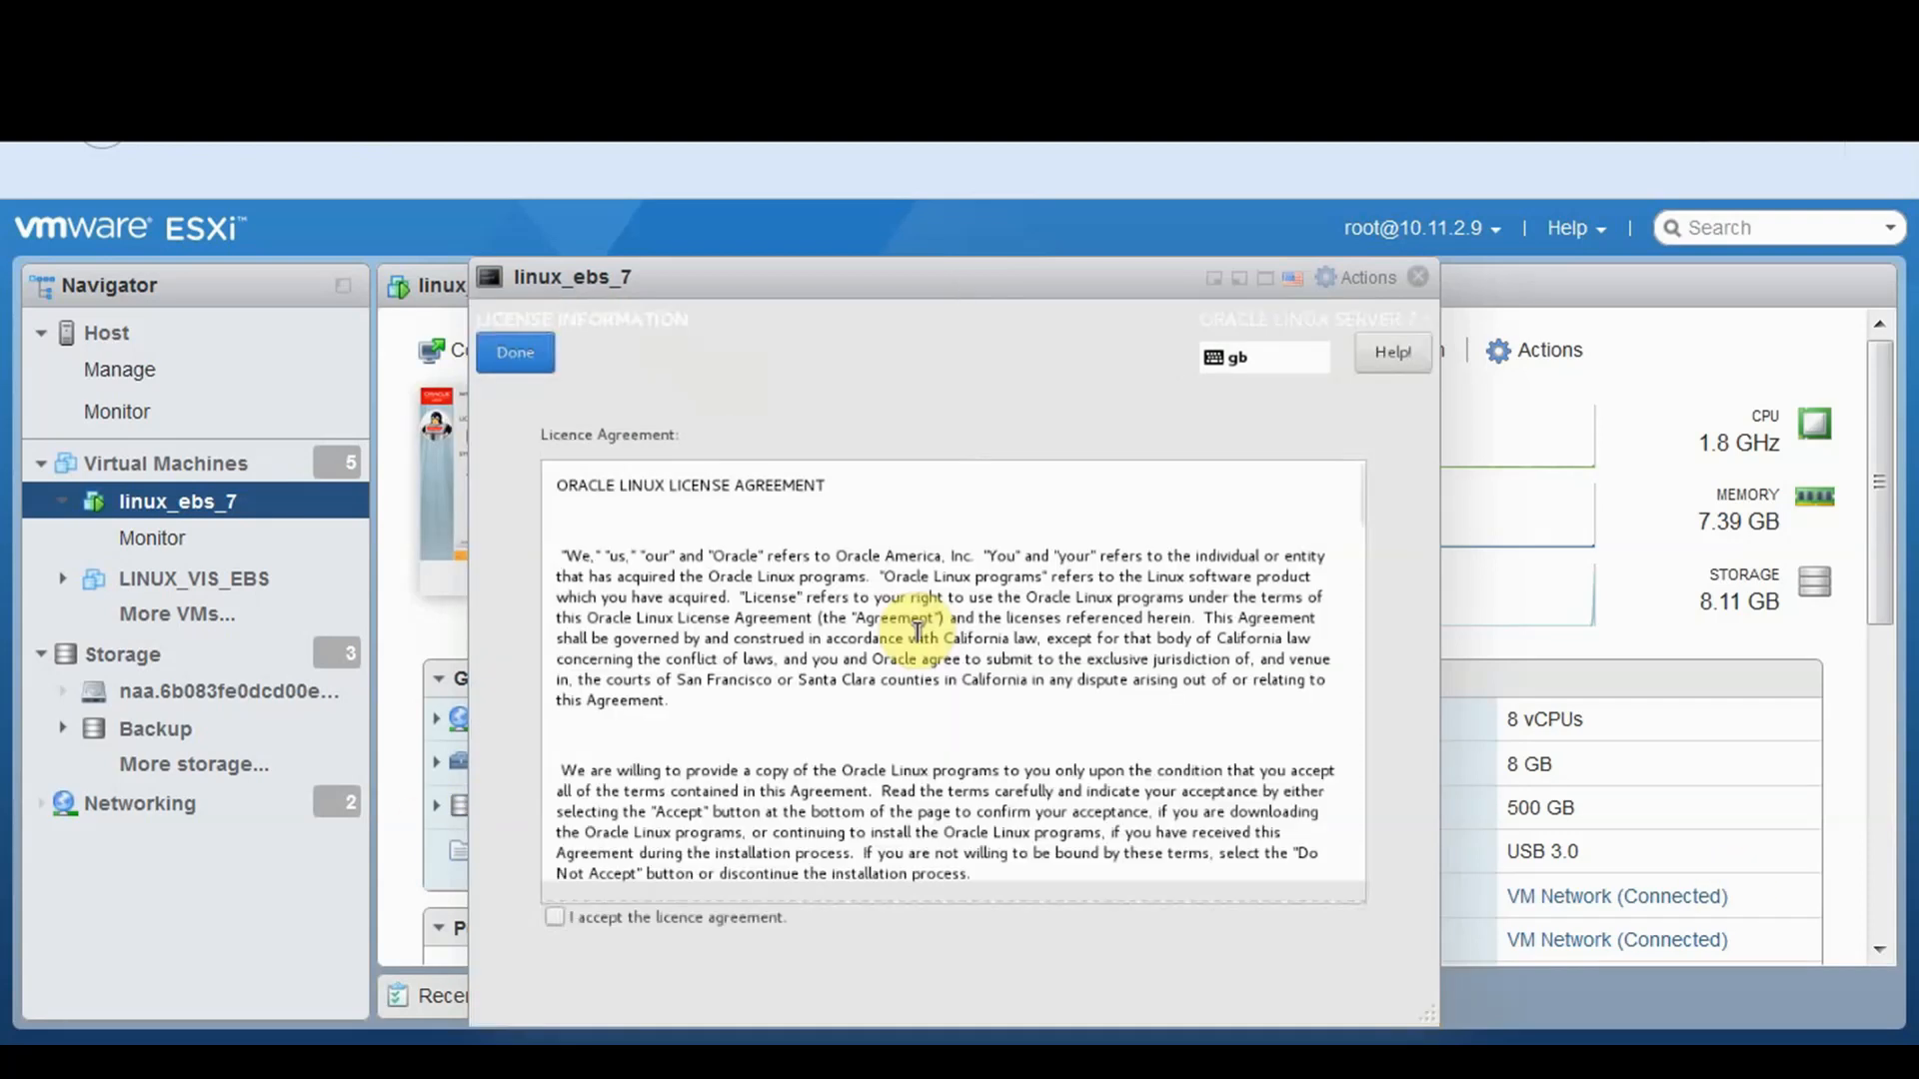
{"action": "left_click", "coordinate": [1035, 891]}
{"action": "scroll", "coordinate": [1329, 793], "scroll_direction": "down", "scroll_amount": 3}
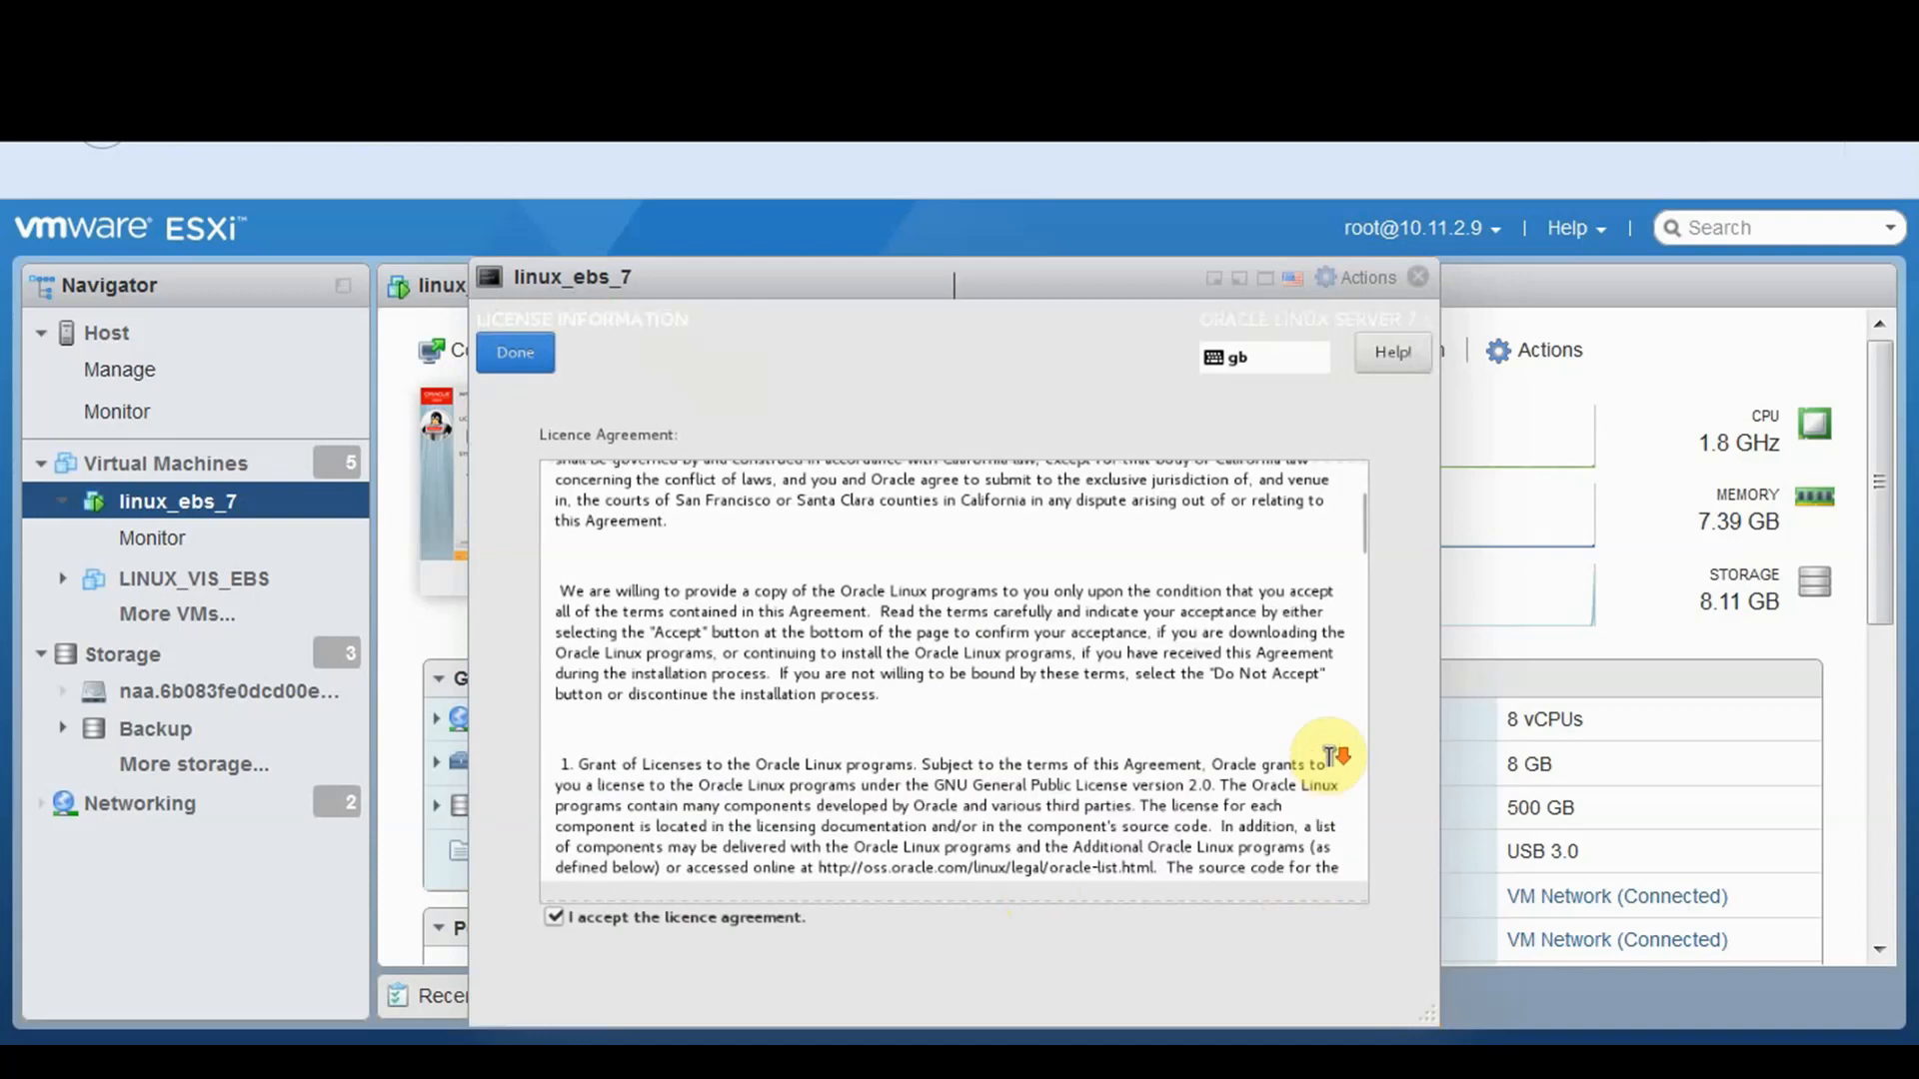
{"action": "scroll", "coordinate": [1333, 757], "scroll_direction": "down", "scroll_amount": 15}
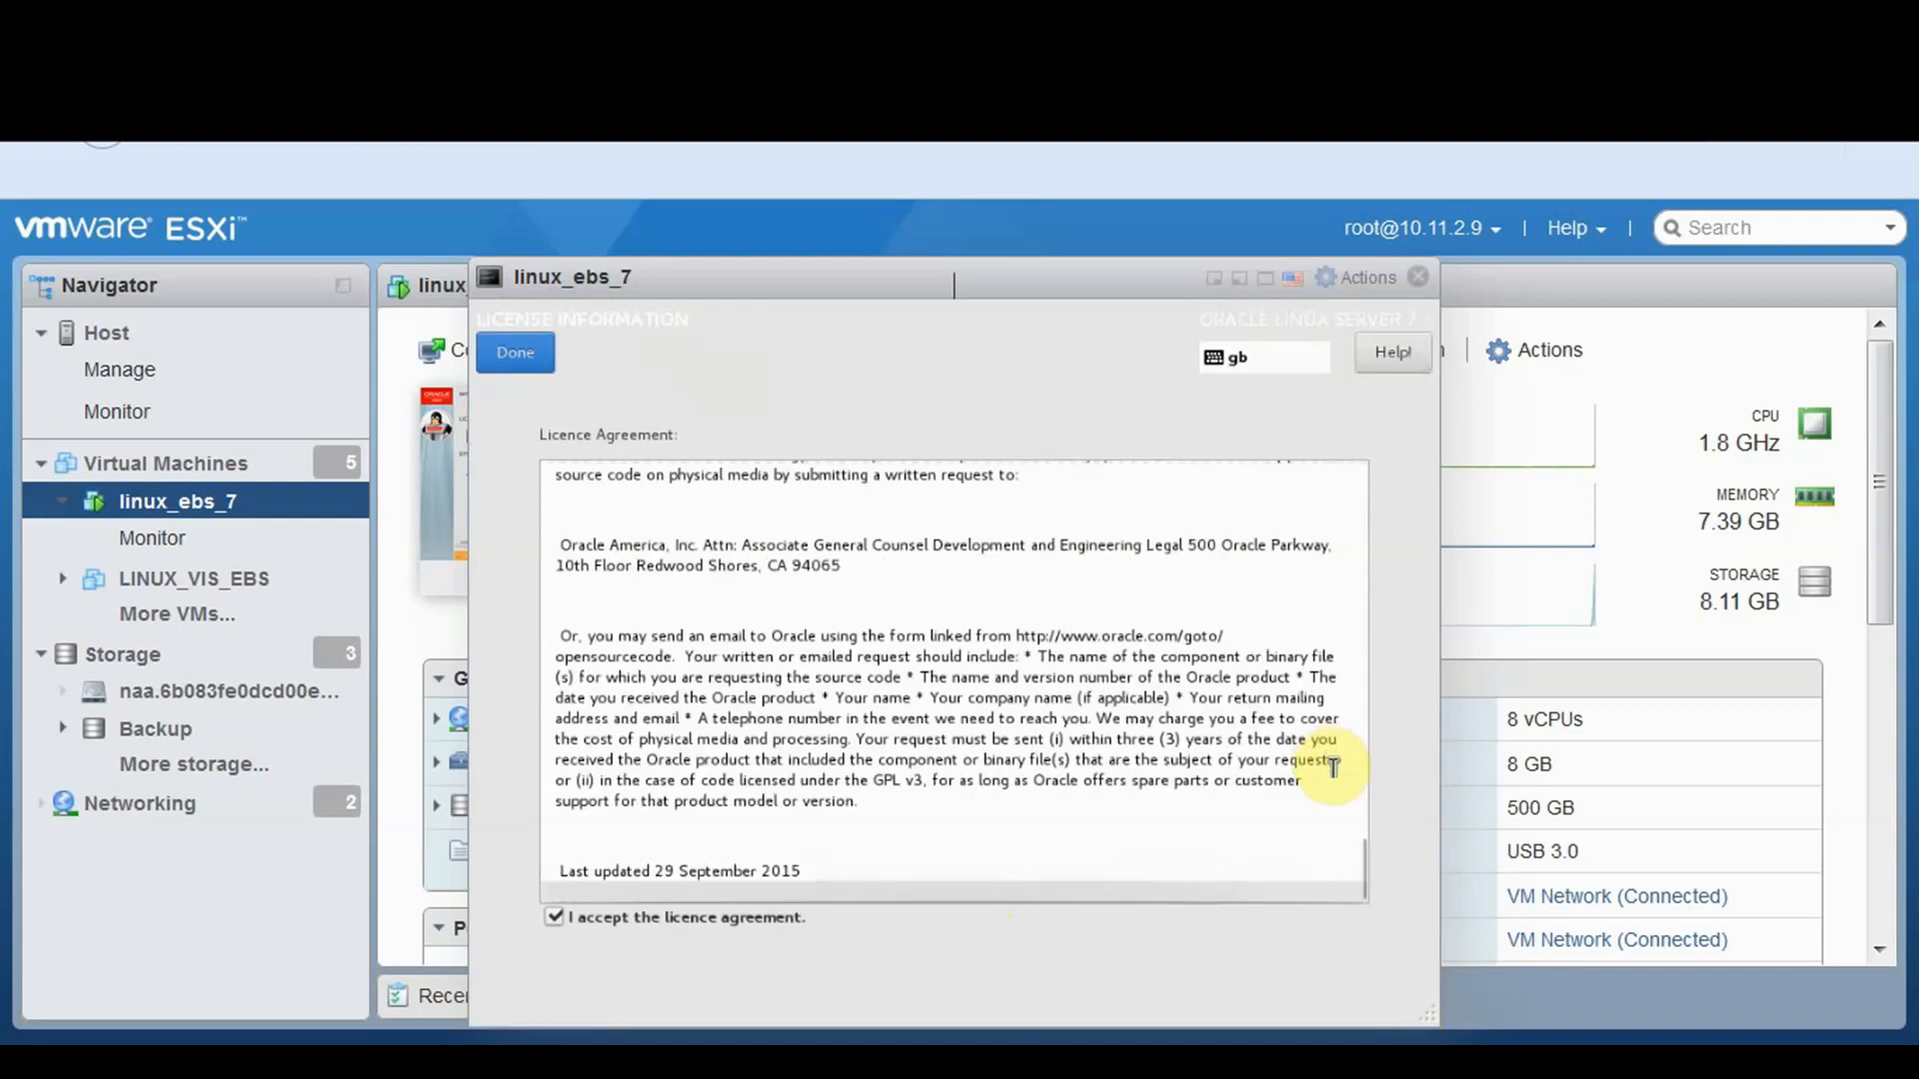
{"action": "left_click_drag", "start_coordinate": [1079, 291], "coordinate": [1070, 291]}
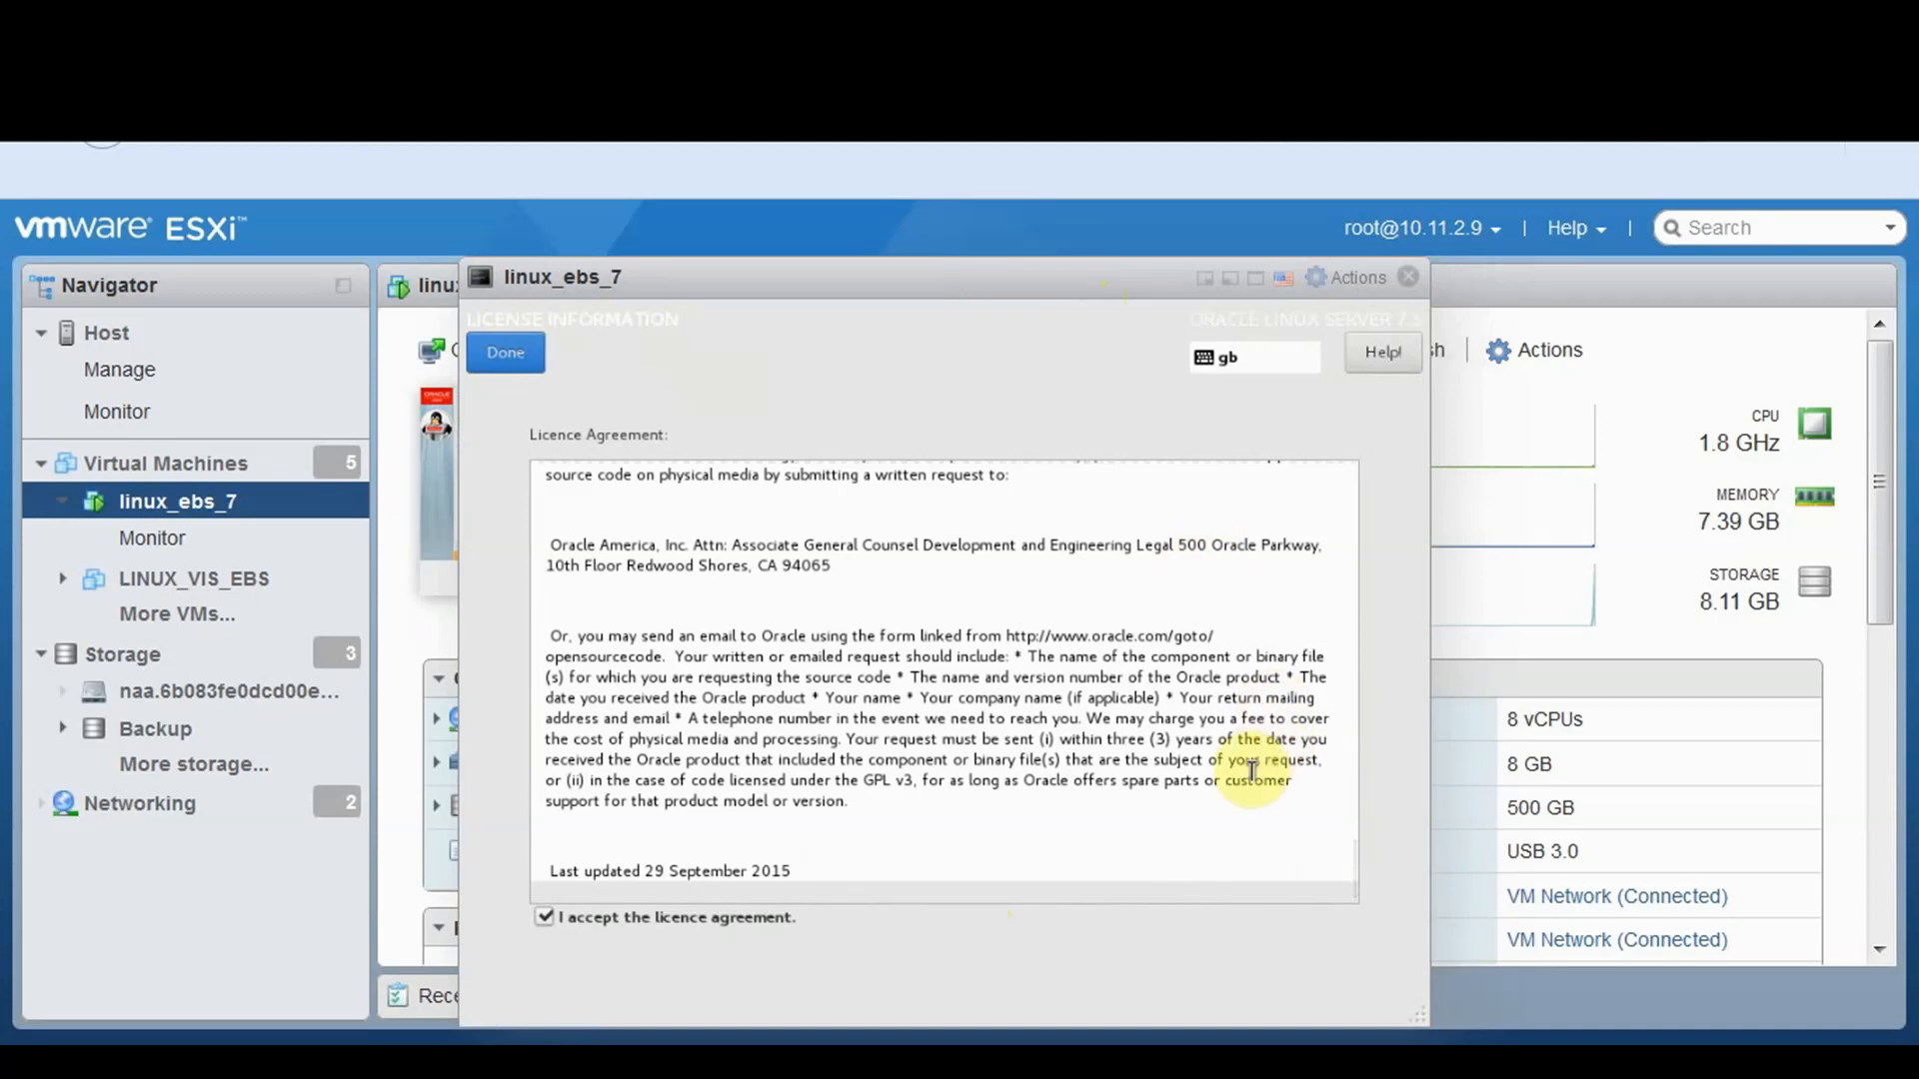
{"action": "left_click", "coordinate": [493, 359]}
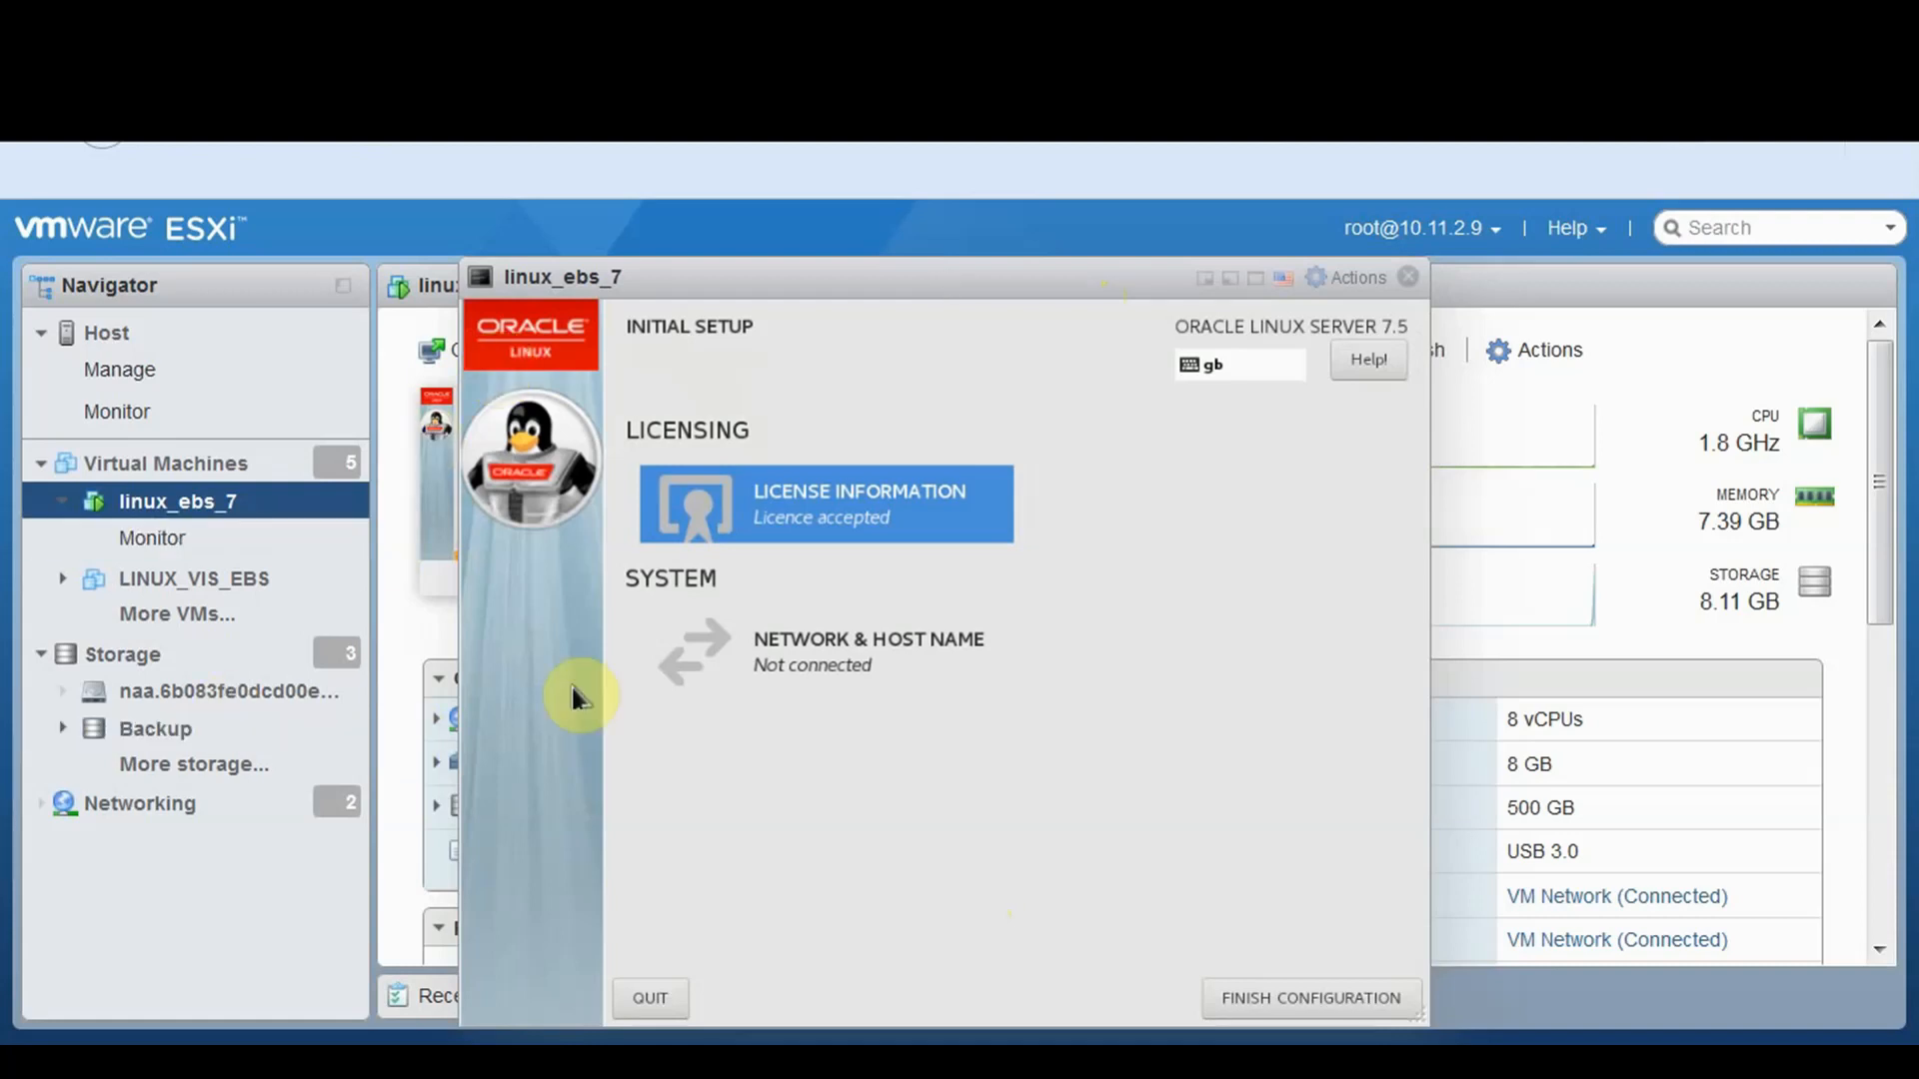
{"action": "left_click", "coordinate": [664, 650]}
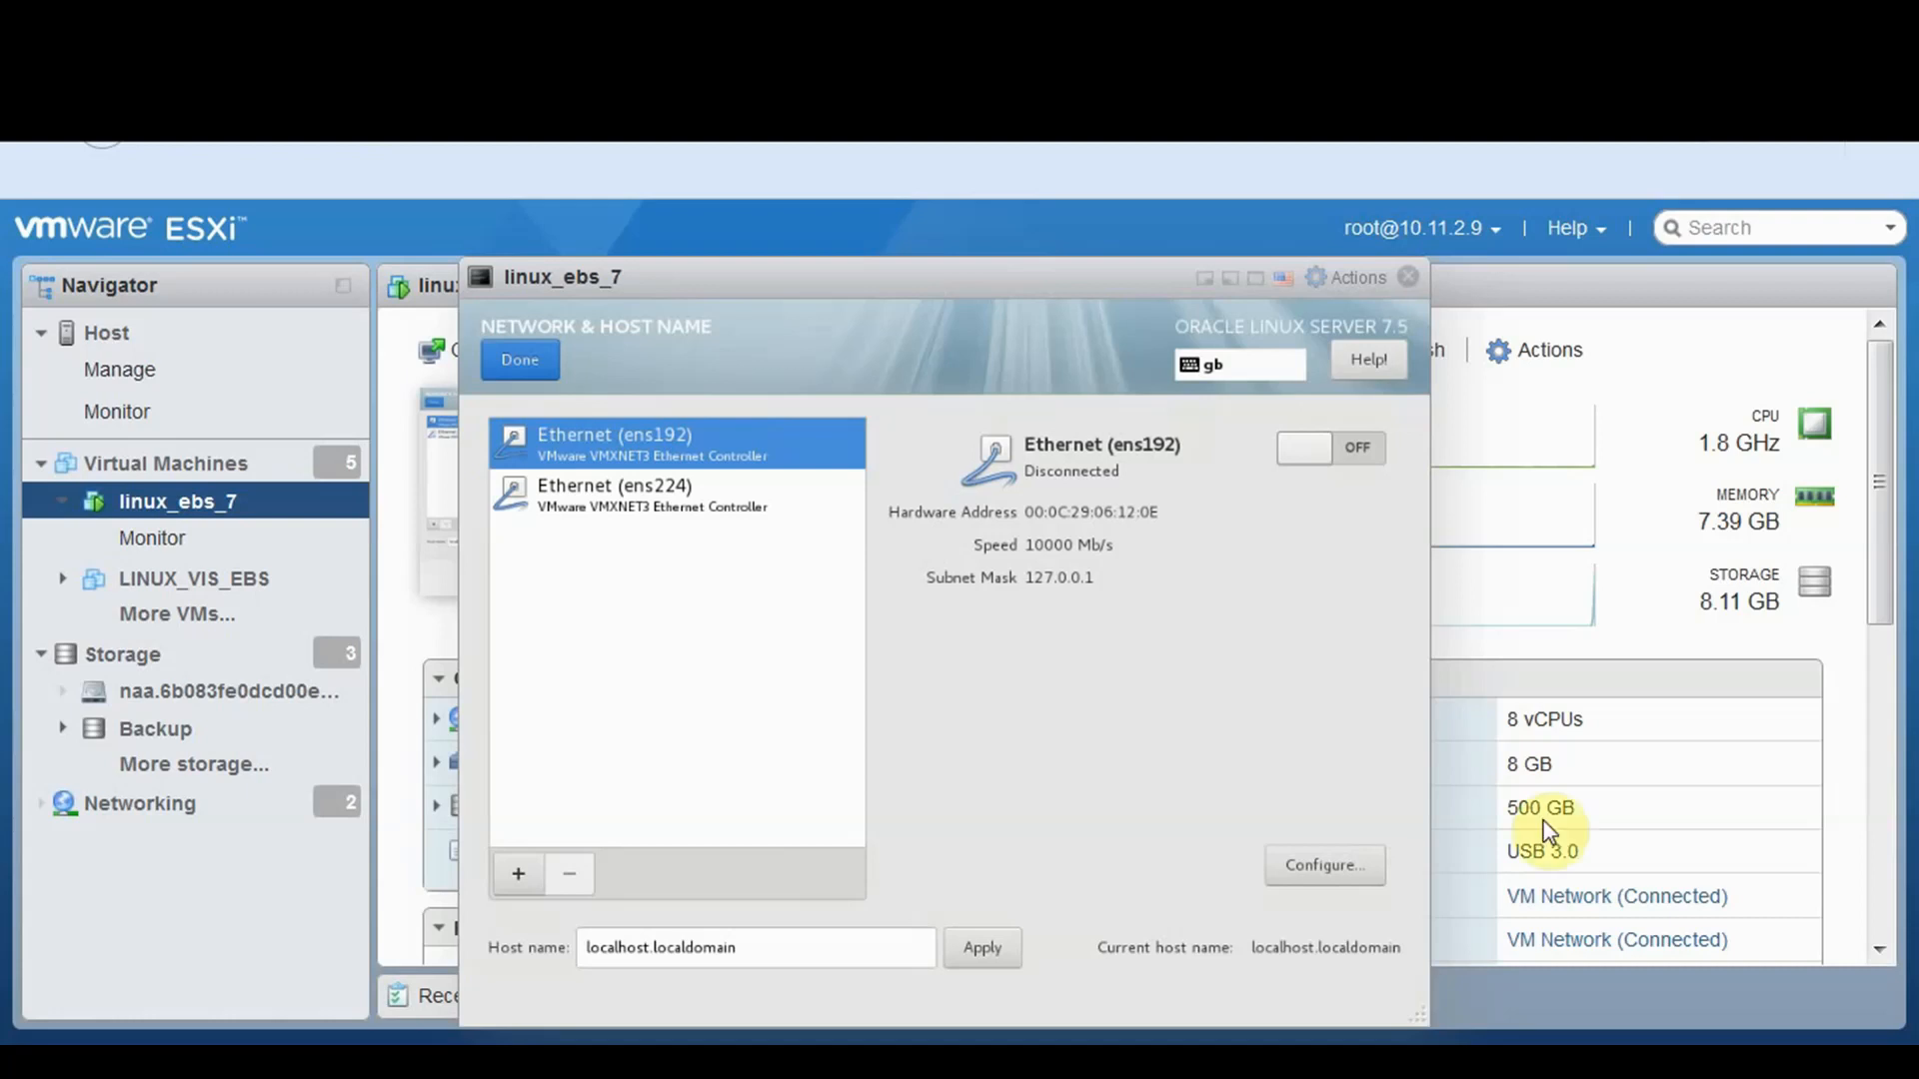
Replace host name localhost.localdomain with viserp.giterp.com and apply it
{"action": "left_click_drag", "start_coordinate": [796, 946], "coordinate": [534, 947]}
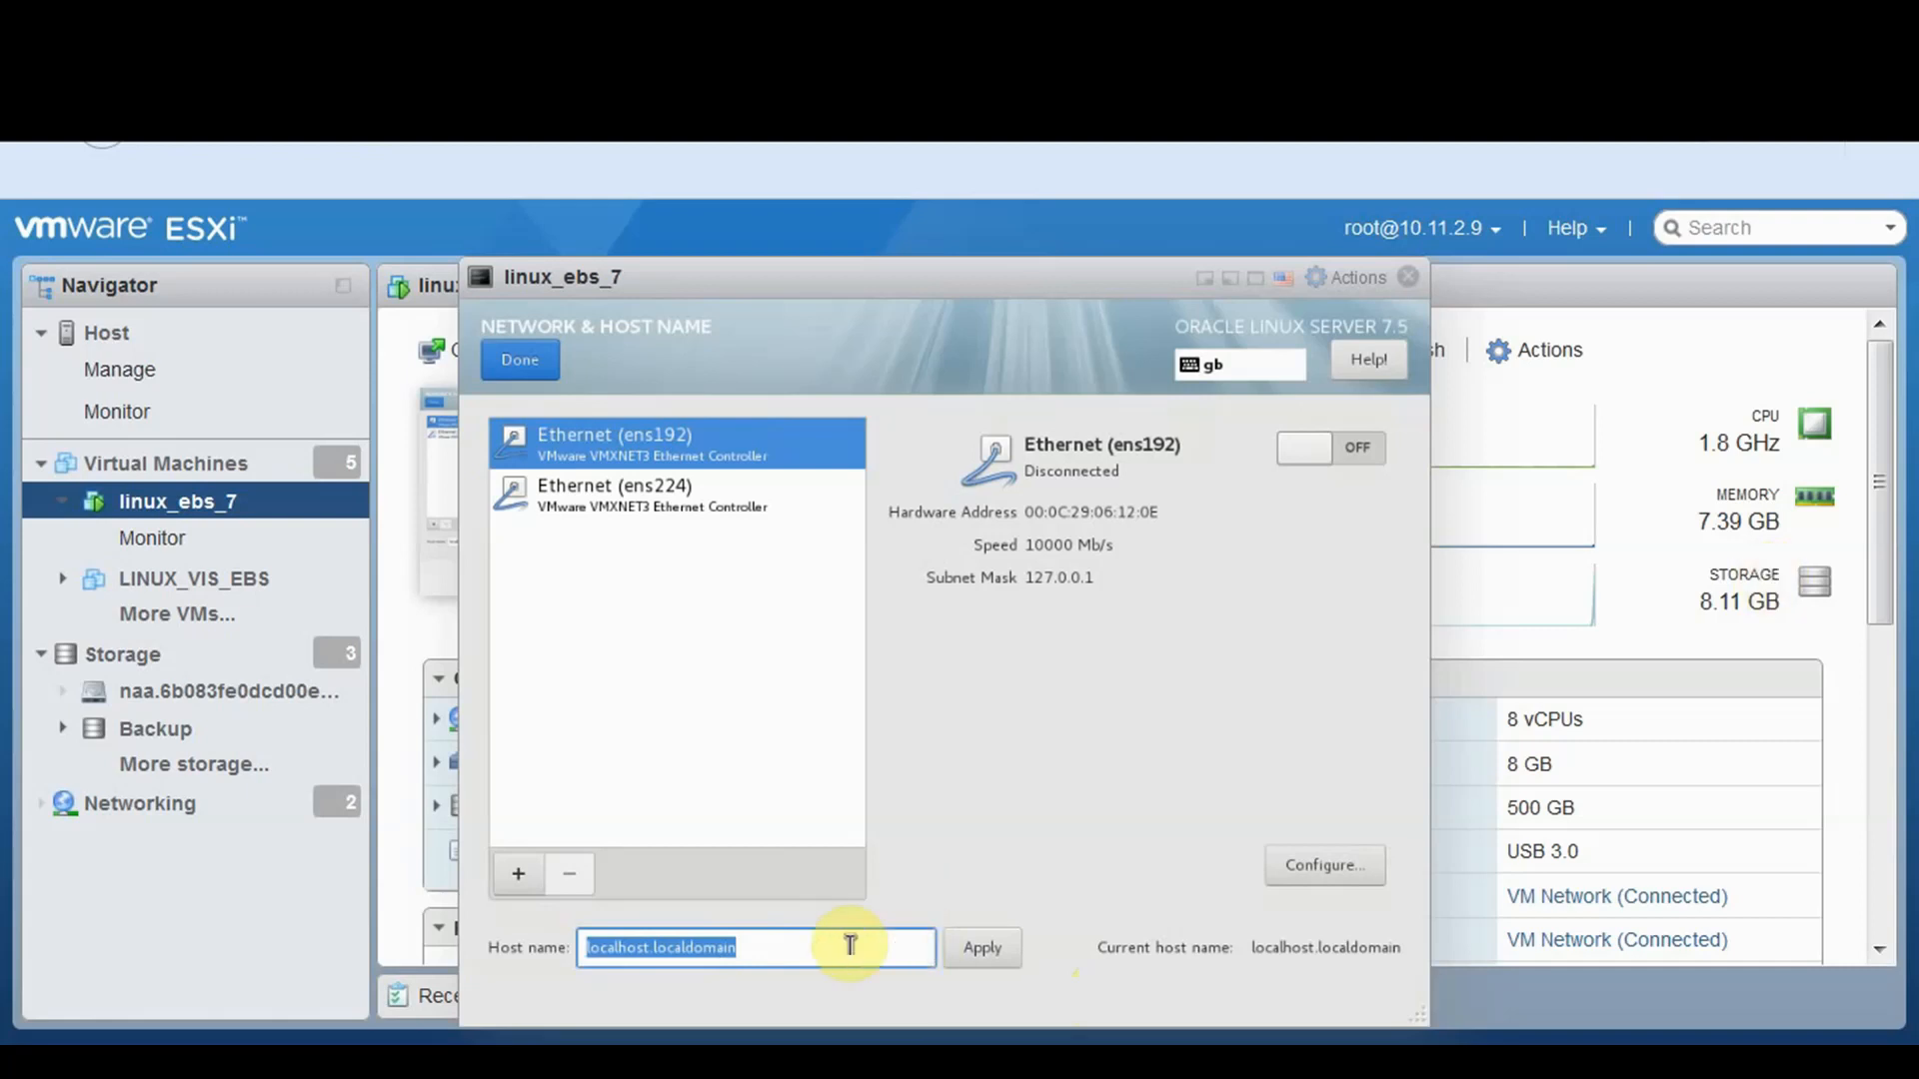
{"action": "left_click_drag", "start_coordinate": [800, 947], "coordinate": [529, 949]}
{"action": "key", "text": "BackSpace"}
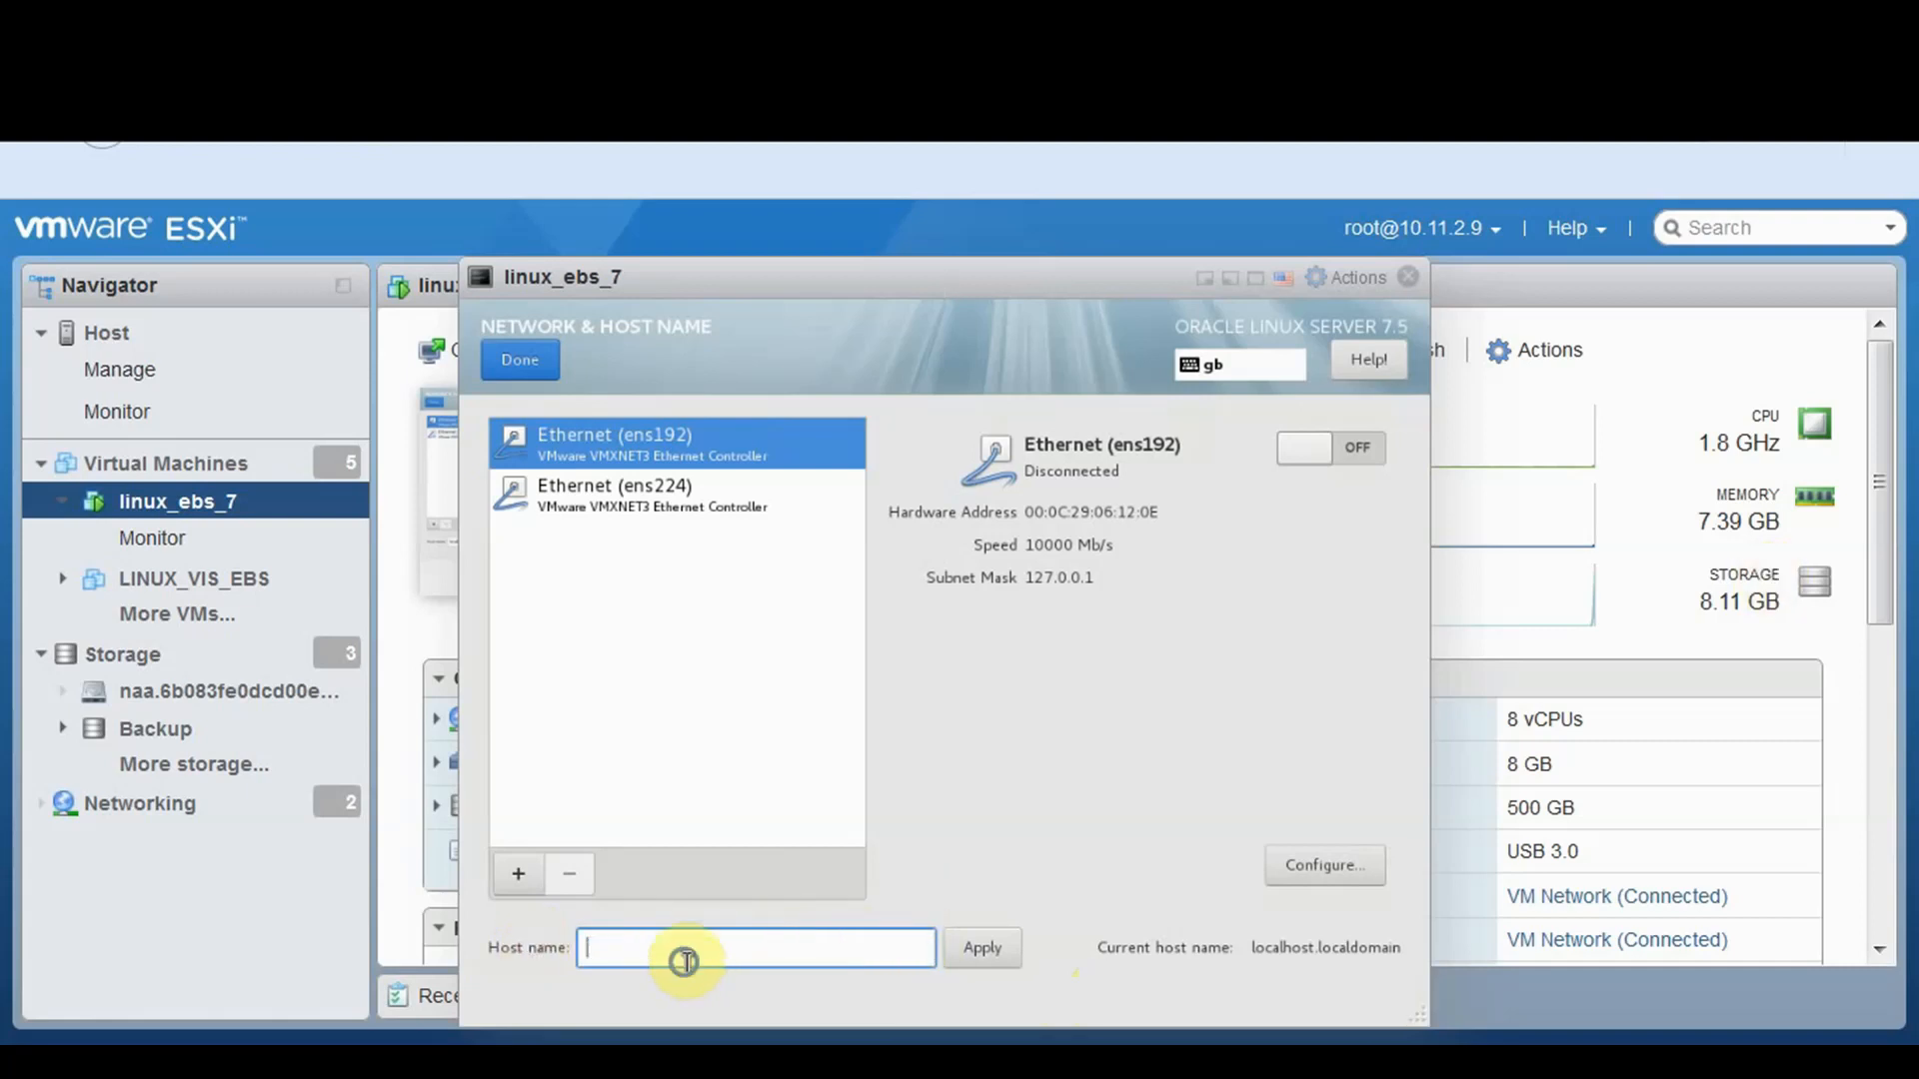
{"action": "type", "text": "v"}
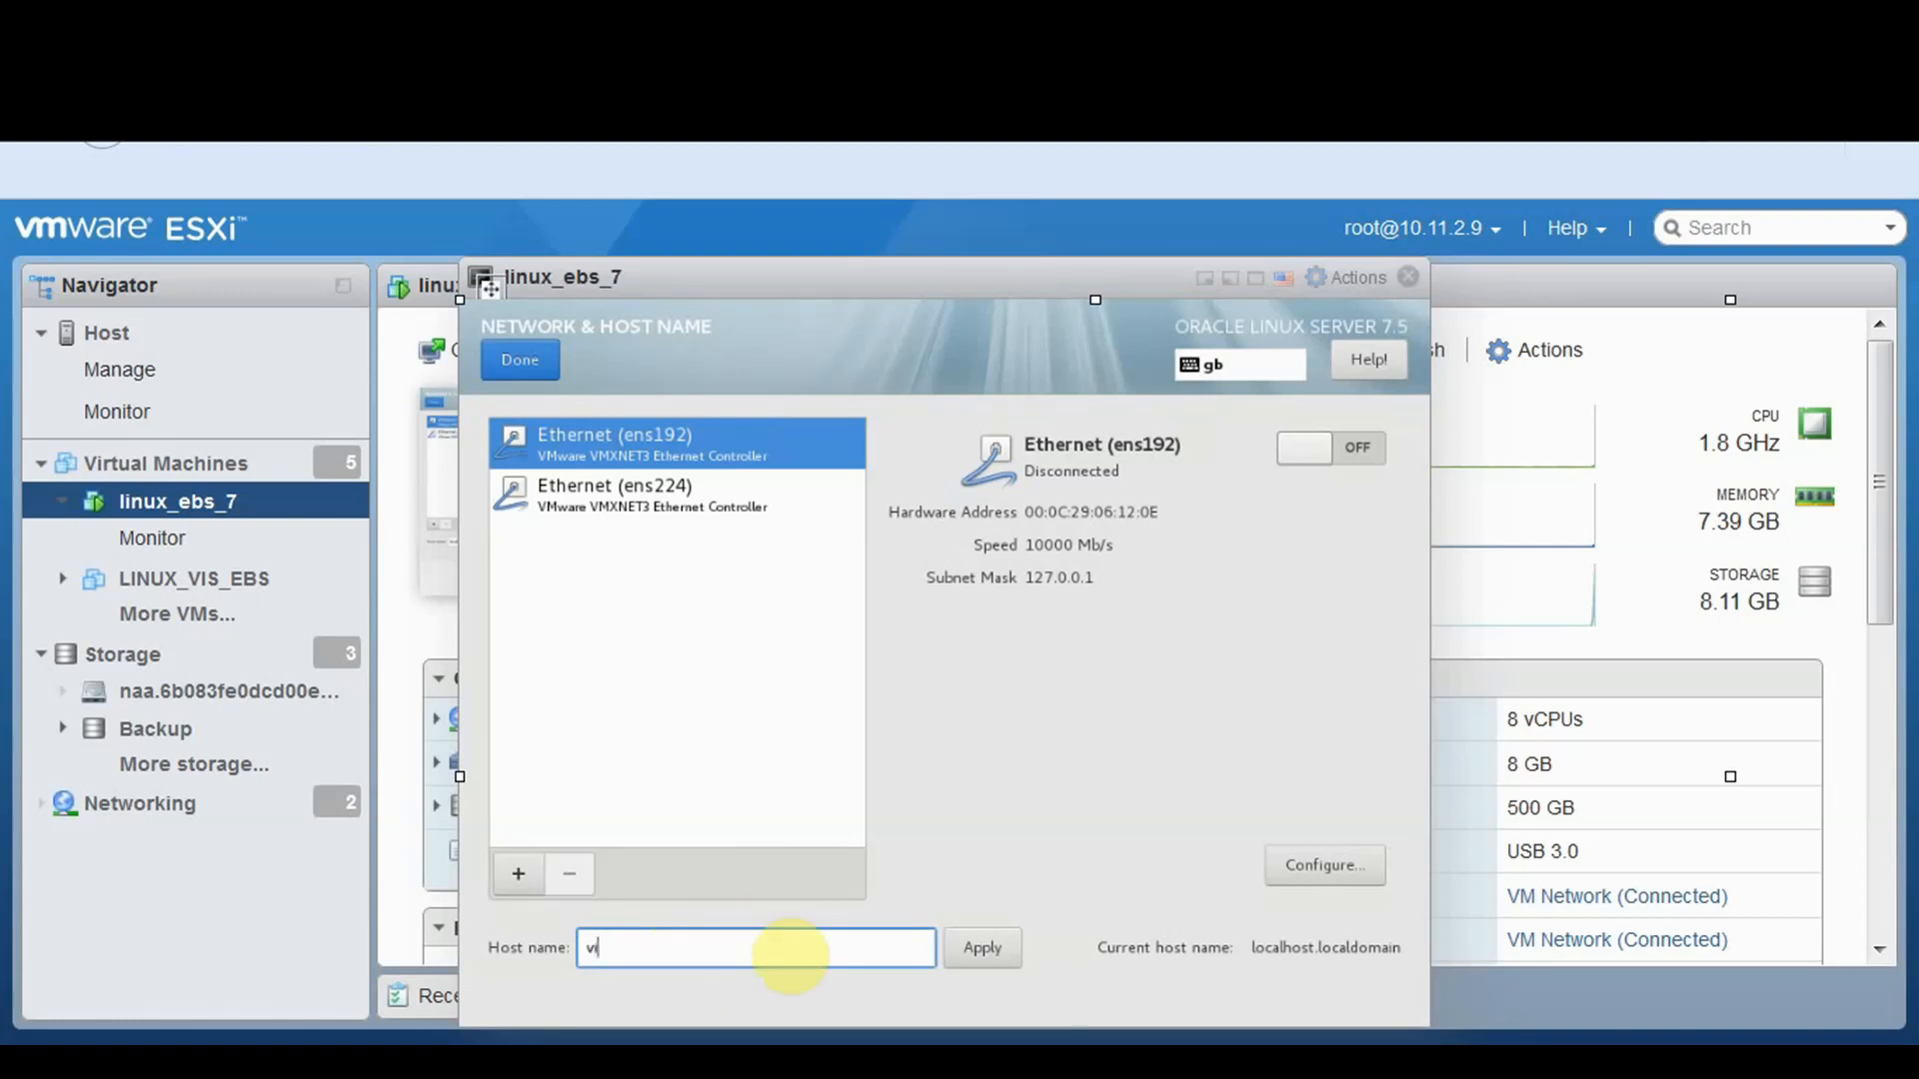
{"action": "type", "text": "iserp.giterp.com"}
{"action": "left_click", "coordinate": [975, 961]}
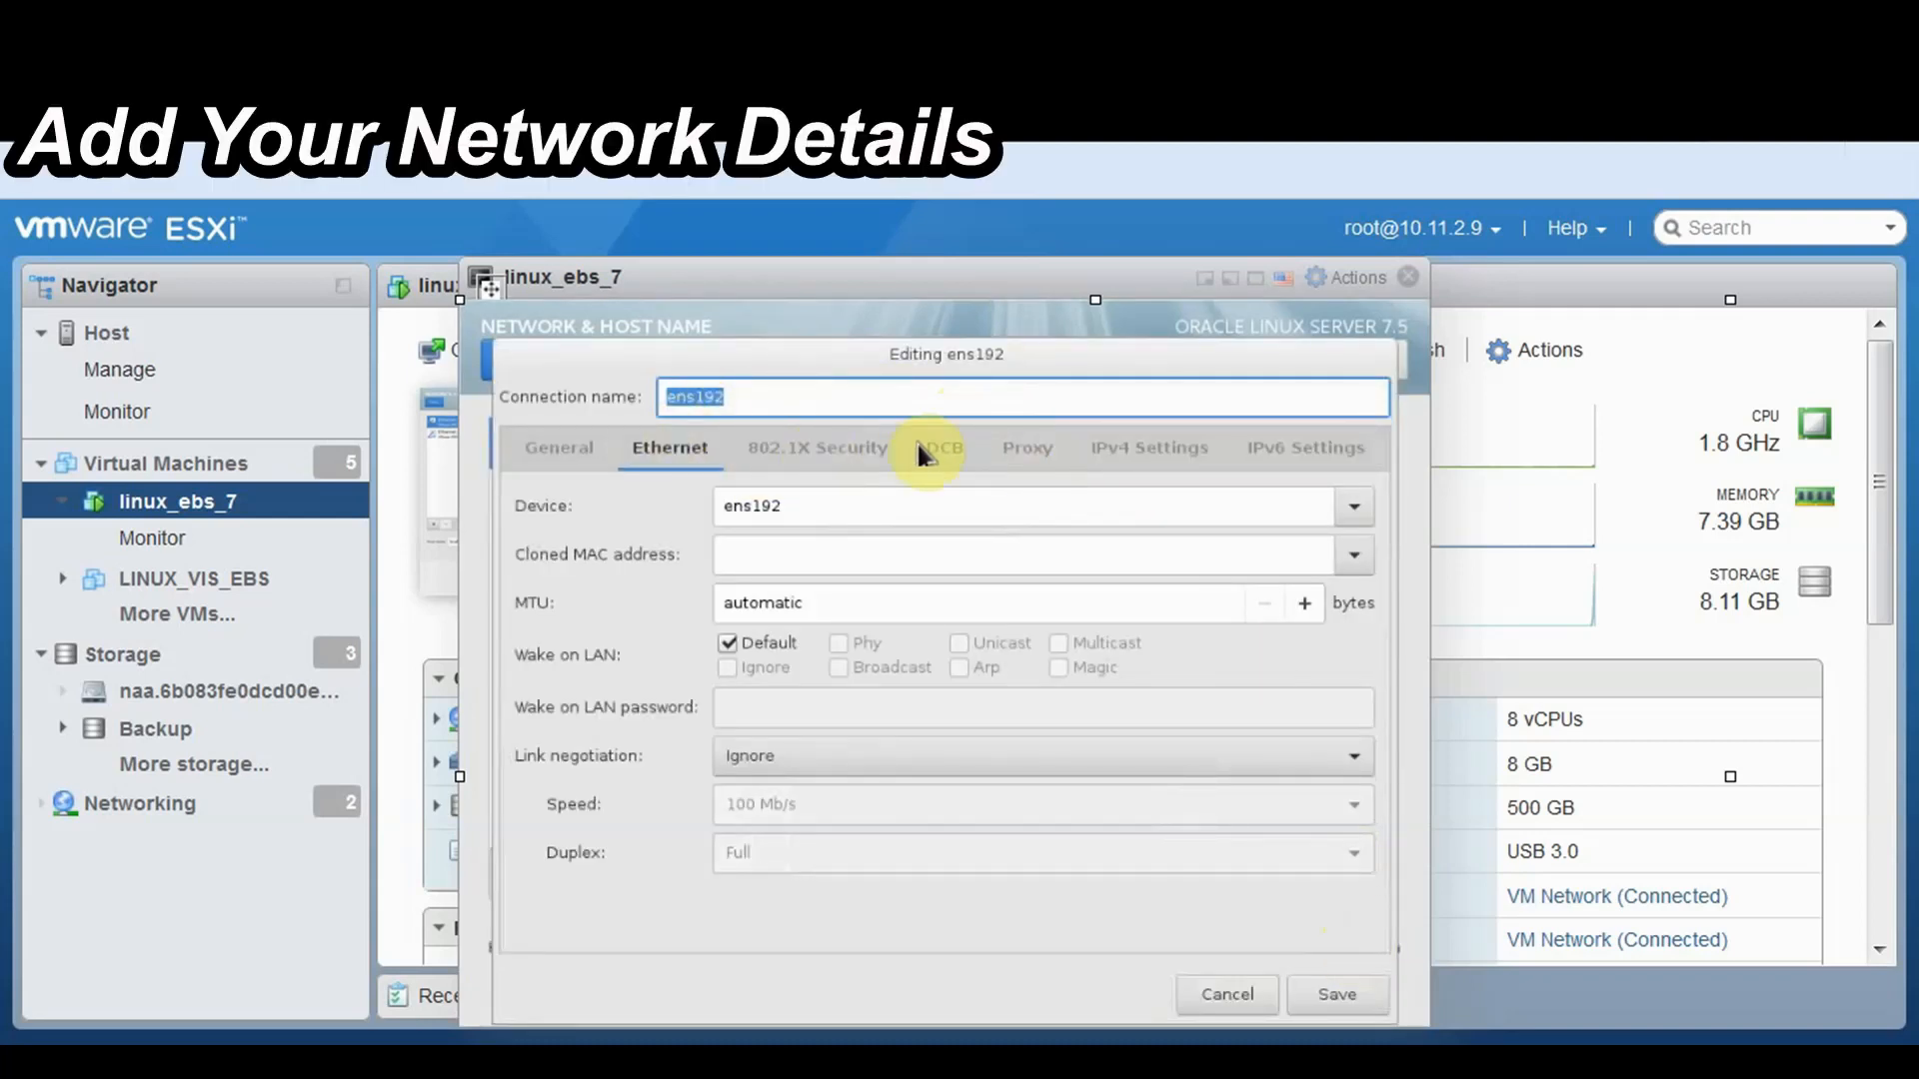
Add an address row in ens192's IPv4 settings and step through the address, DNS and DHCP fields
{"action": "left_click", "coordinate": [1126, 460]}
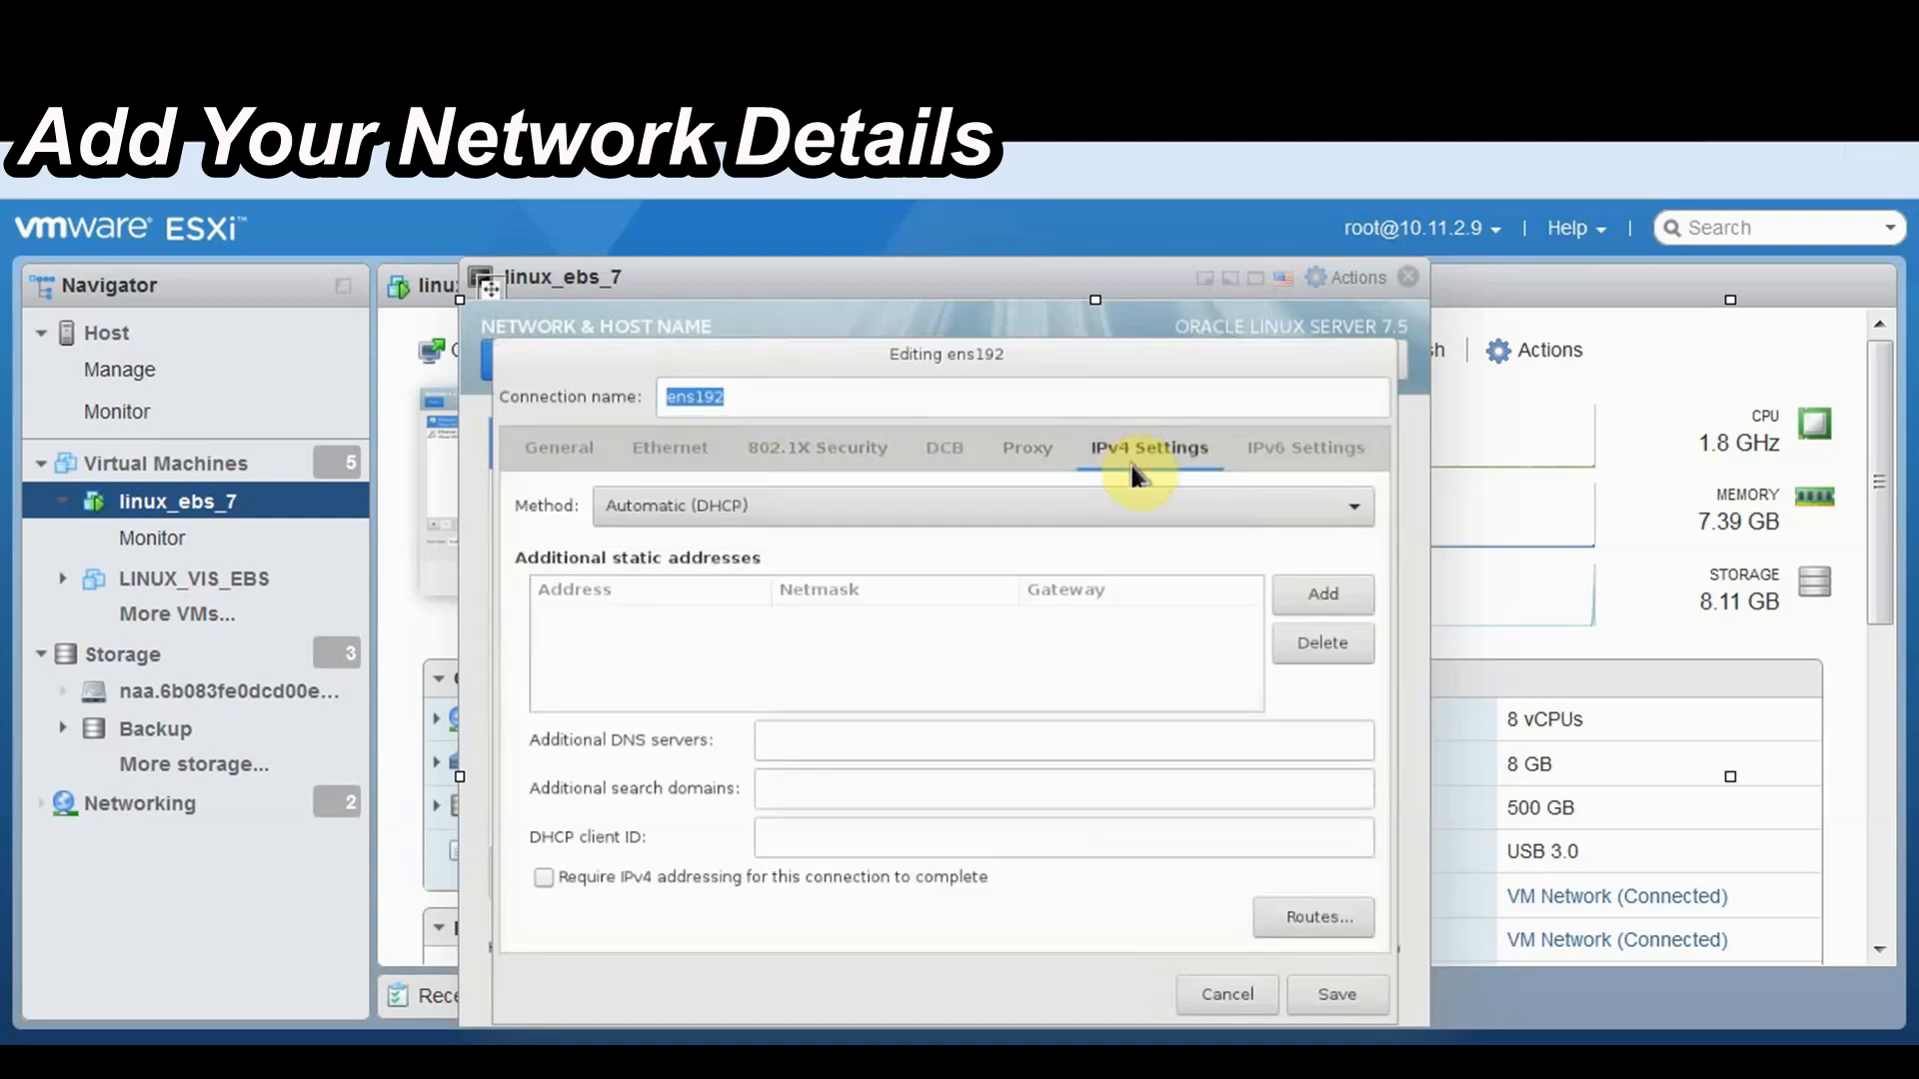
{"action": "left_click", "coordinate": [1306, 600]}
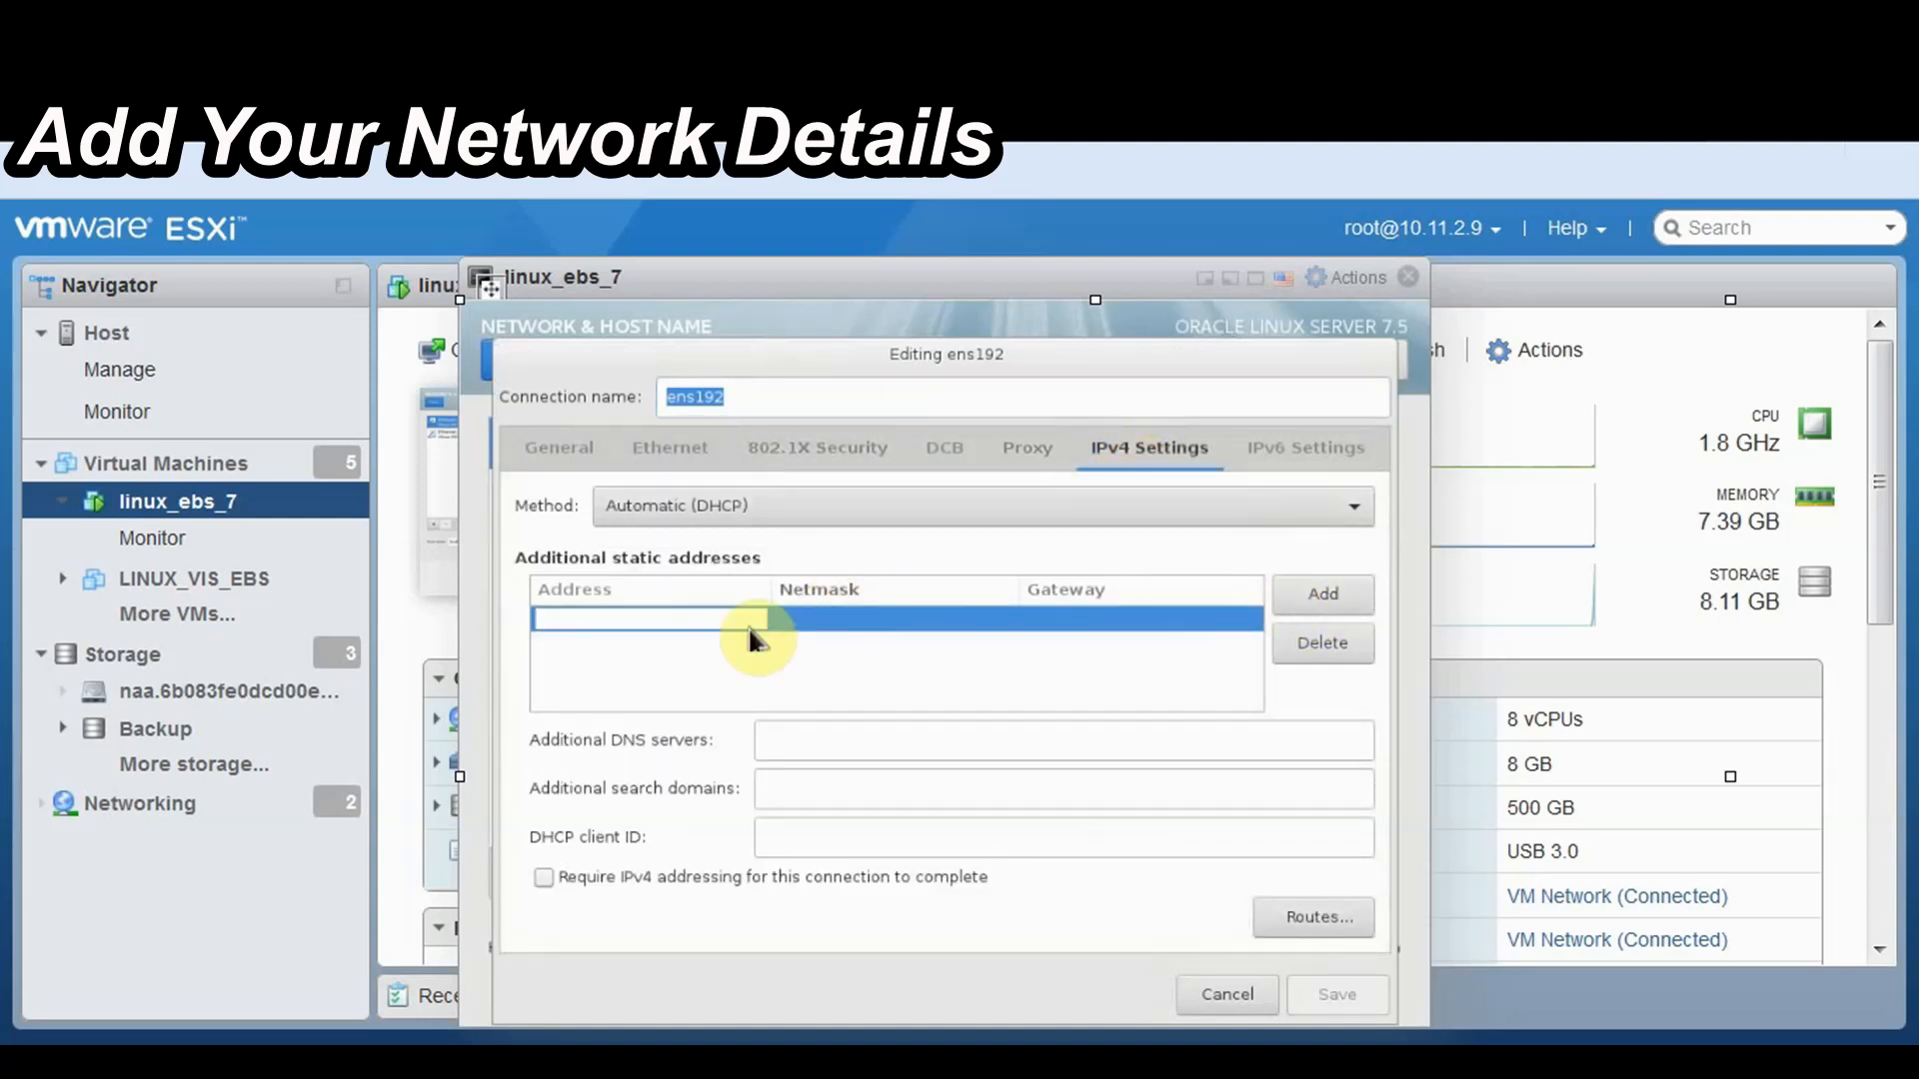
{"action": "left_click", "coordinate": [838, 622]}
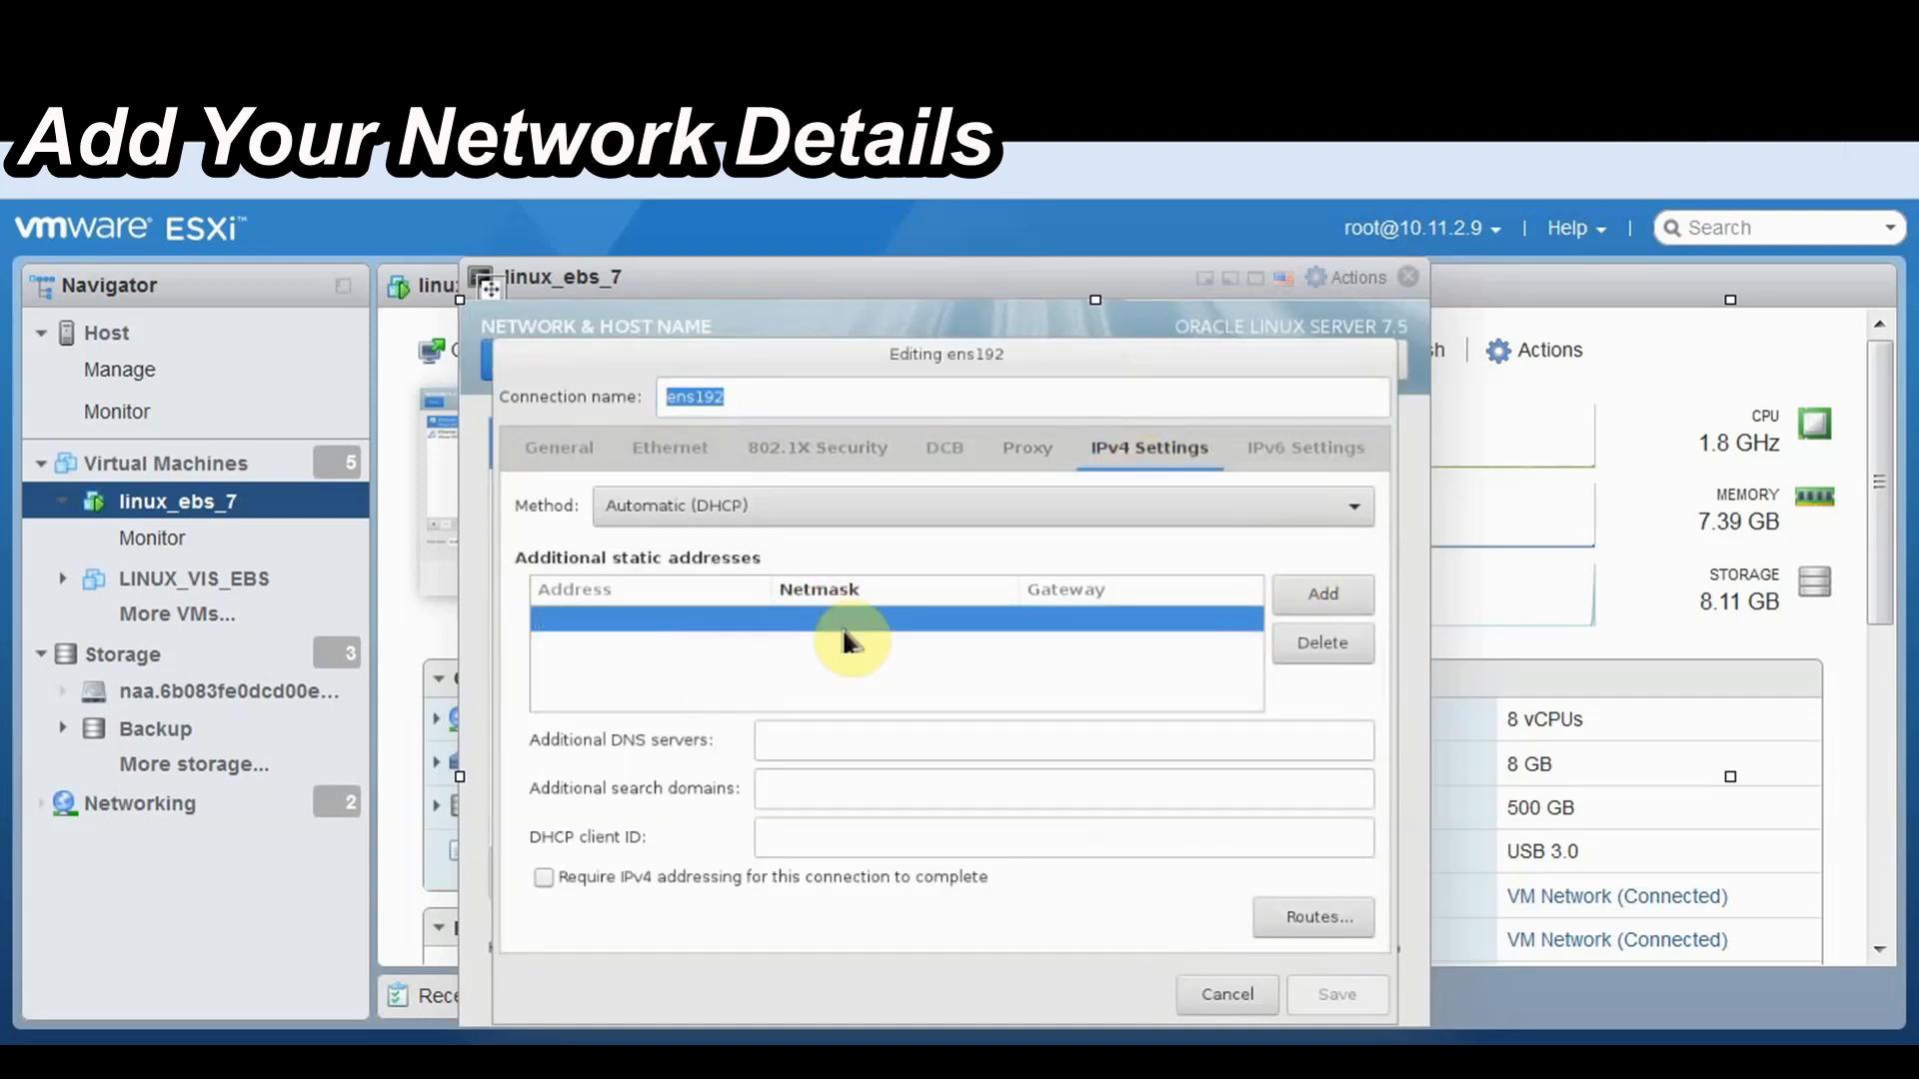
{"action": "left_click", "coordinate": [1130, 618]}
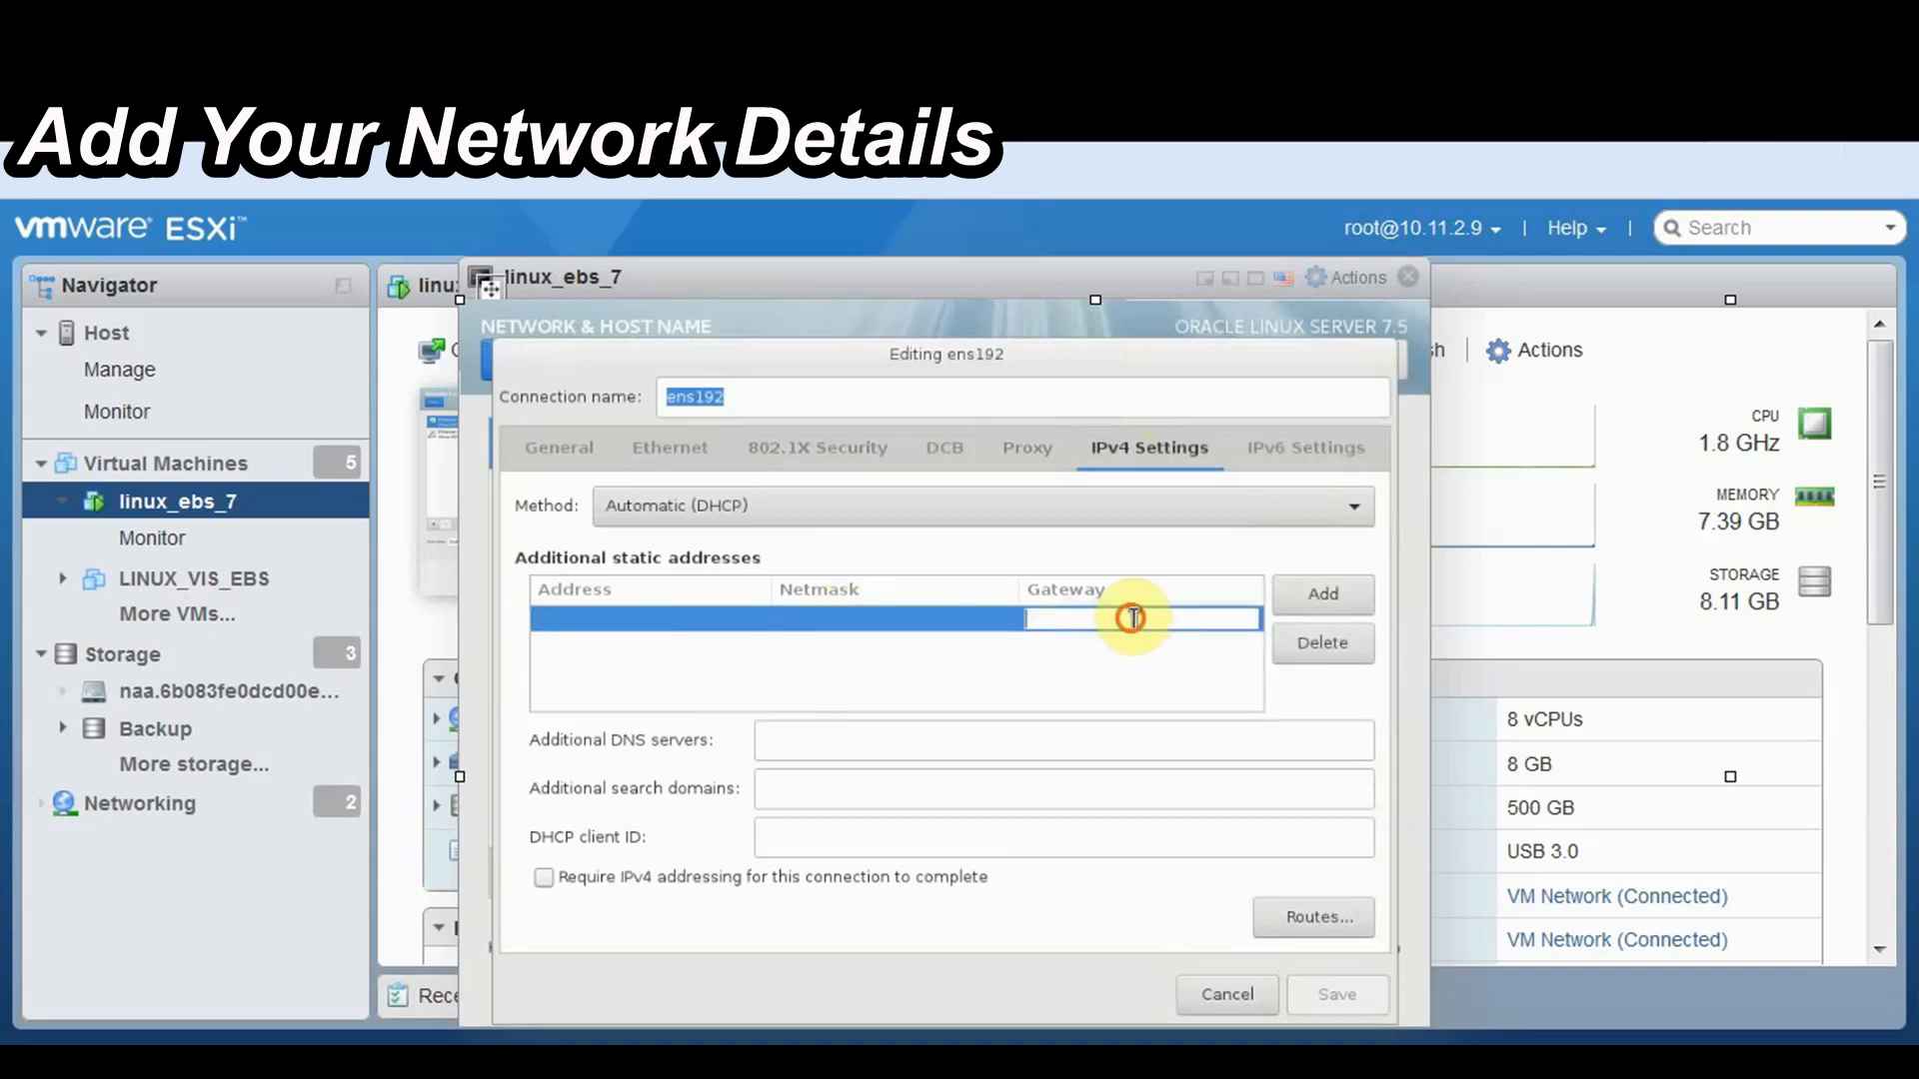
{"action": "left_click", "coordinate": [983, 639]}
{"action": "left_click", "coordinate": [799, 747]}
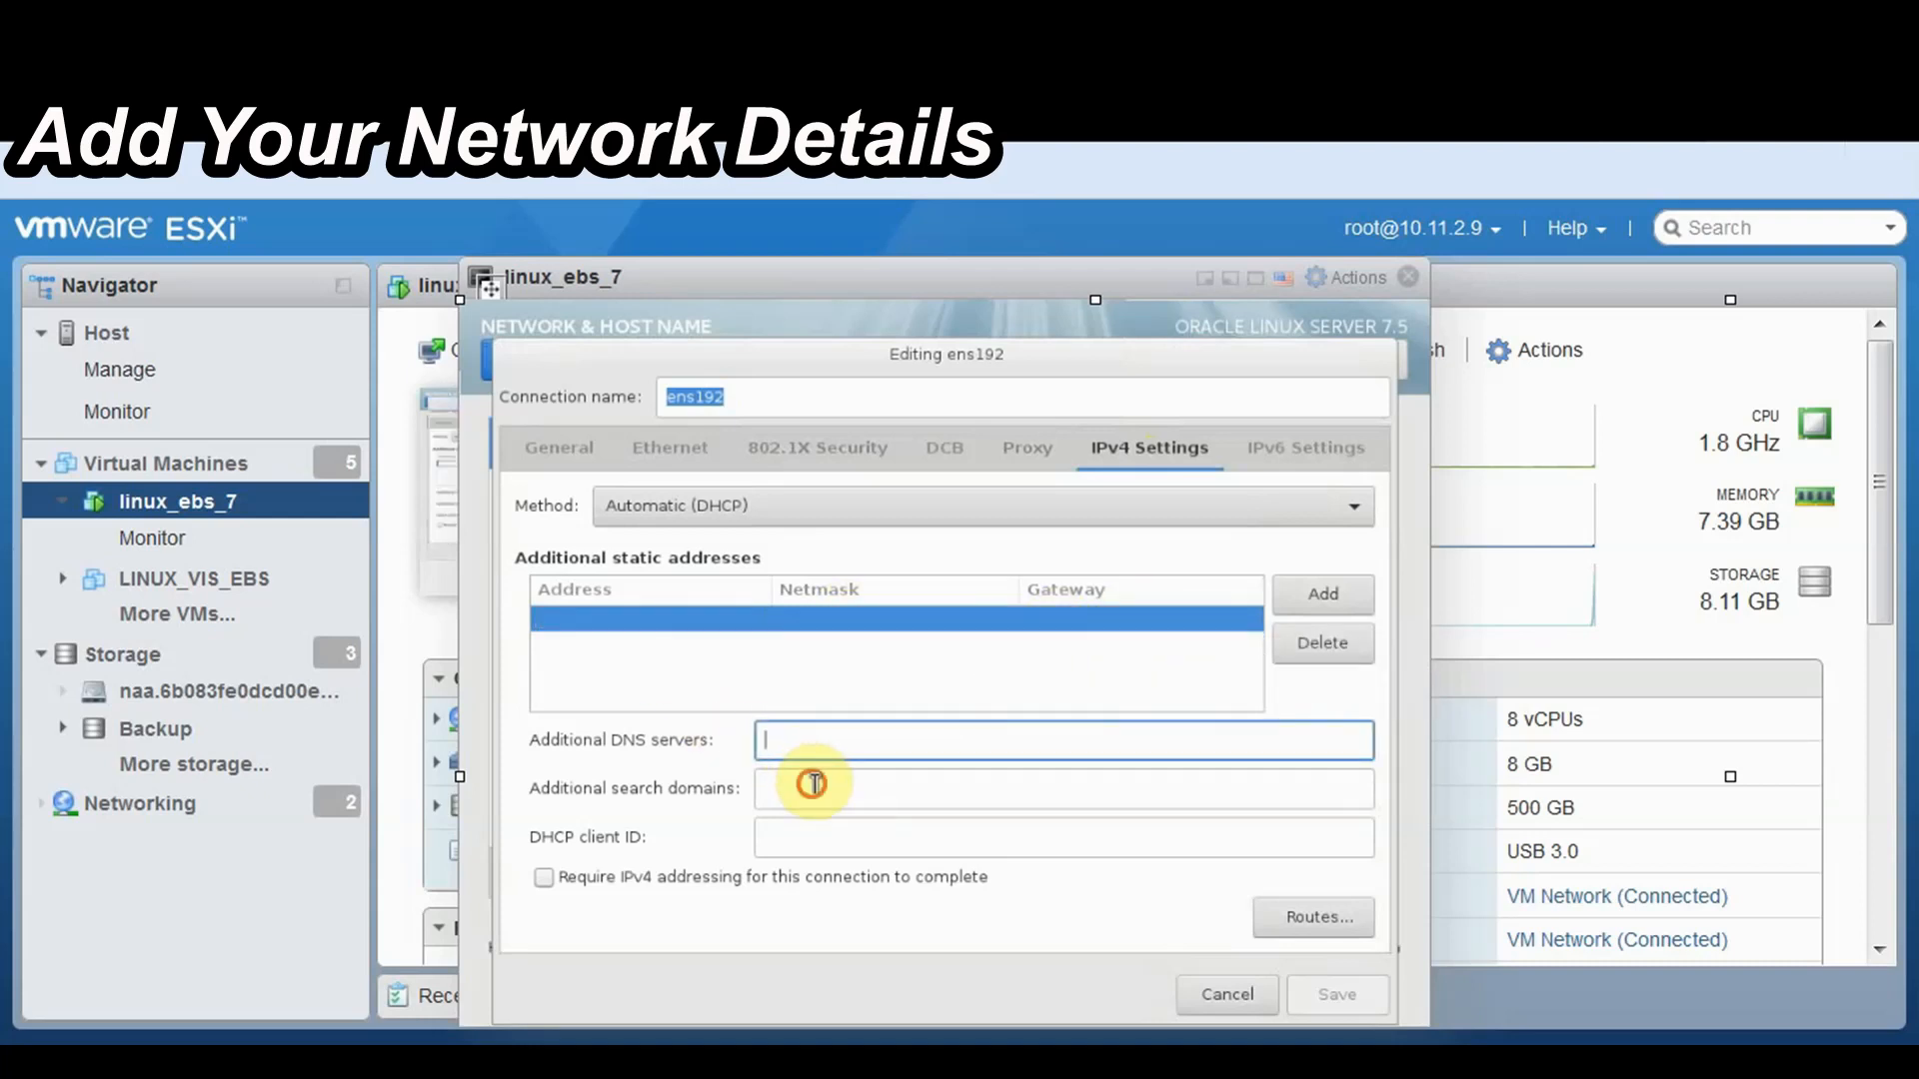
{"action": "left_click", "coordinate": [805, 783]}
{"action": "left_click", "coordinate": [889, 838]}
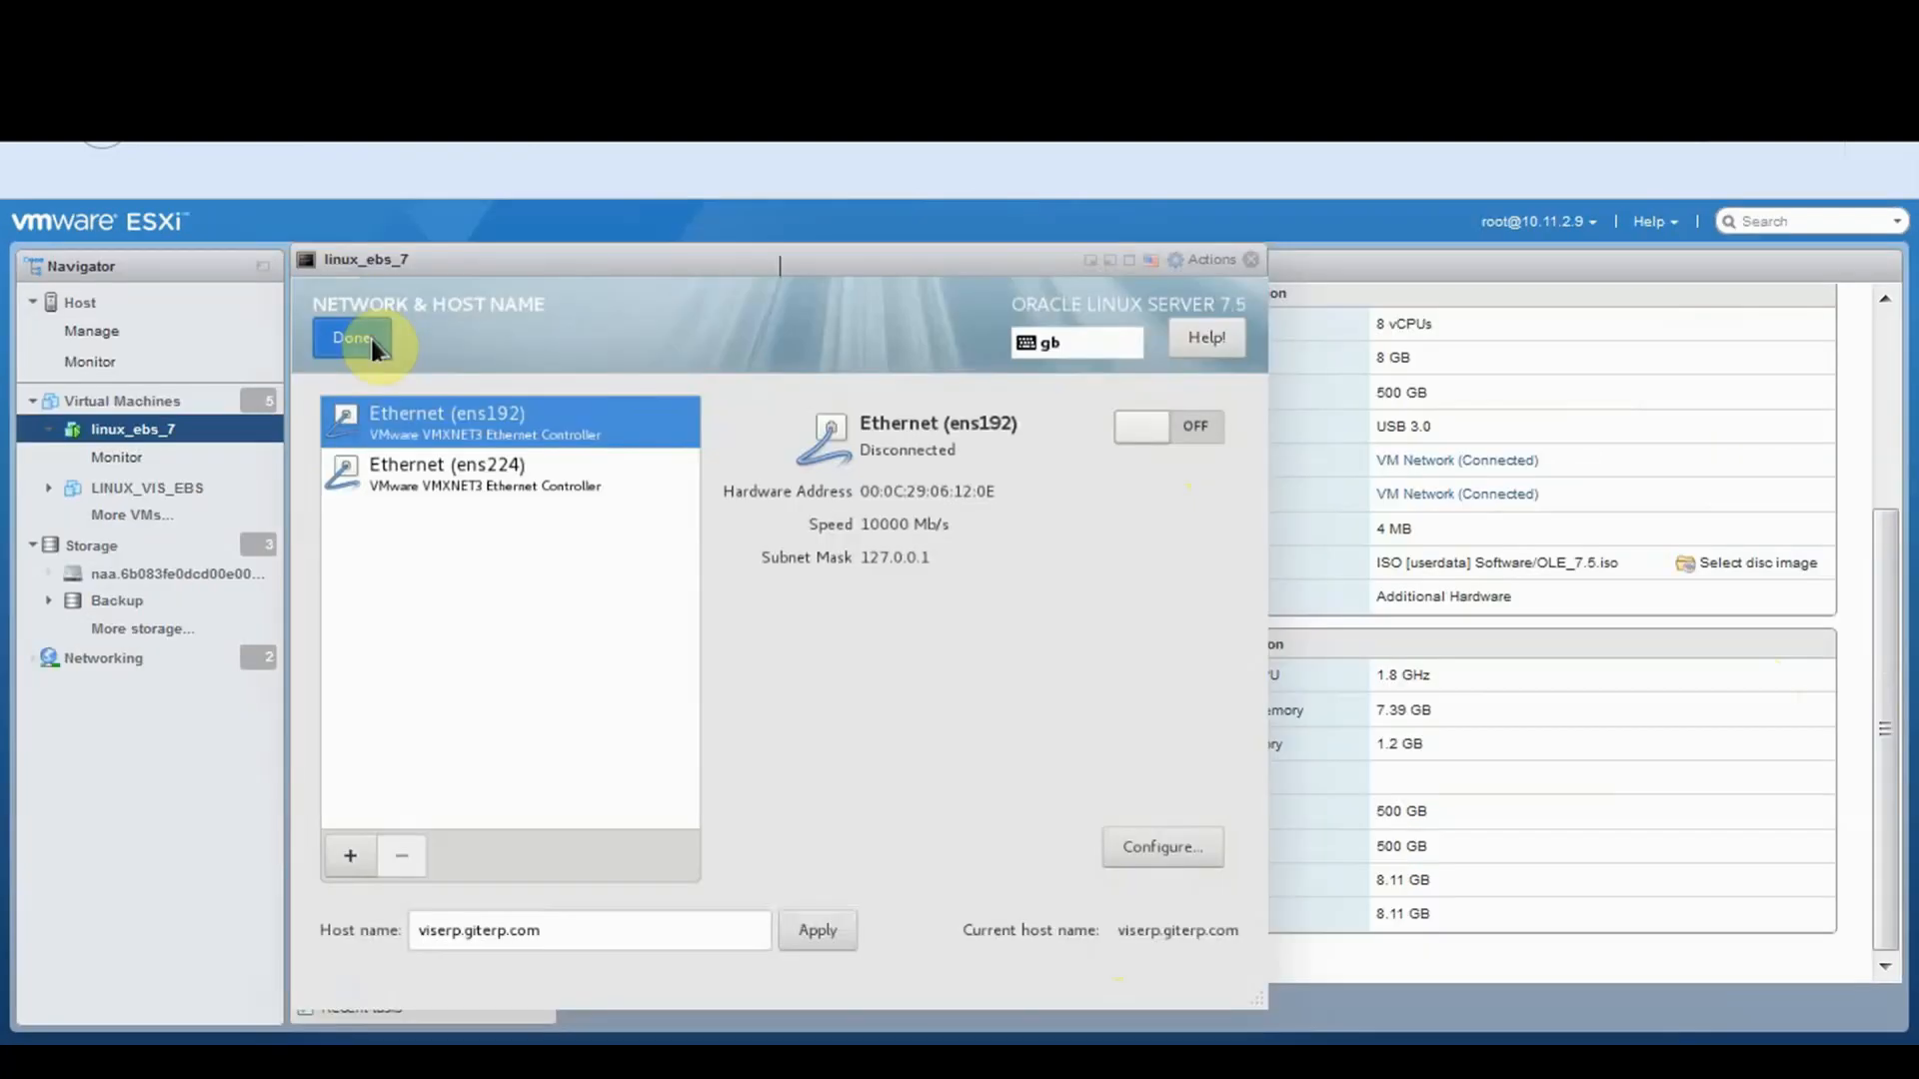
Leave Network & Host Name and finish the Initial Setup configuration
{"action": "left_click", "coordinate": [351, 339]}
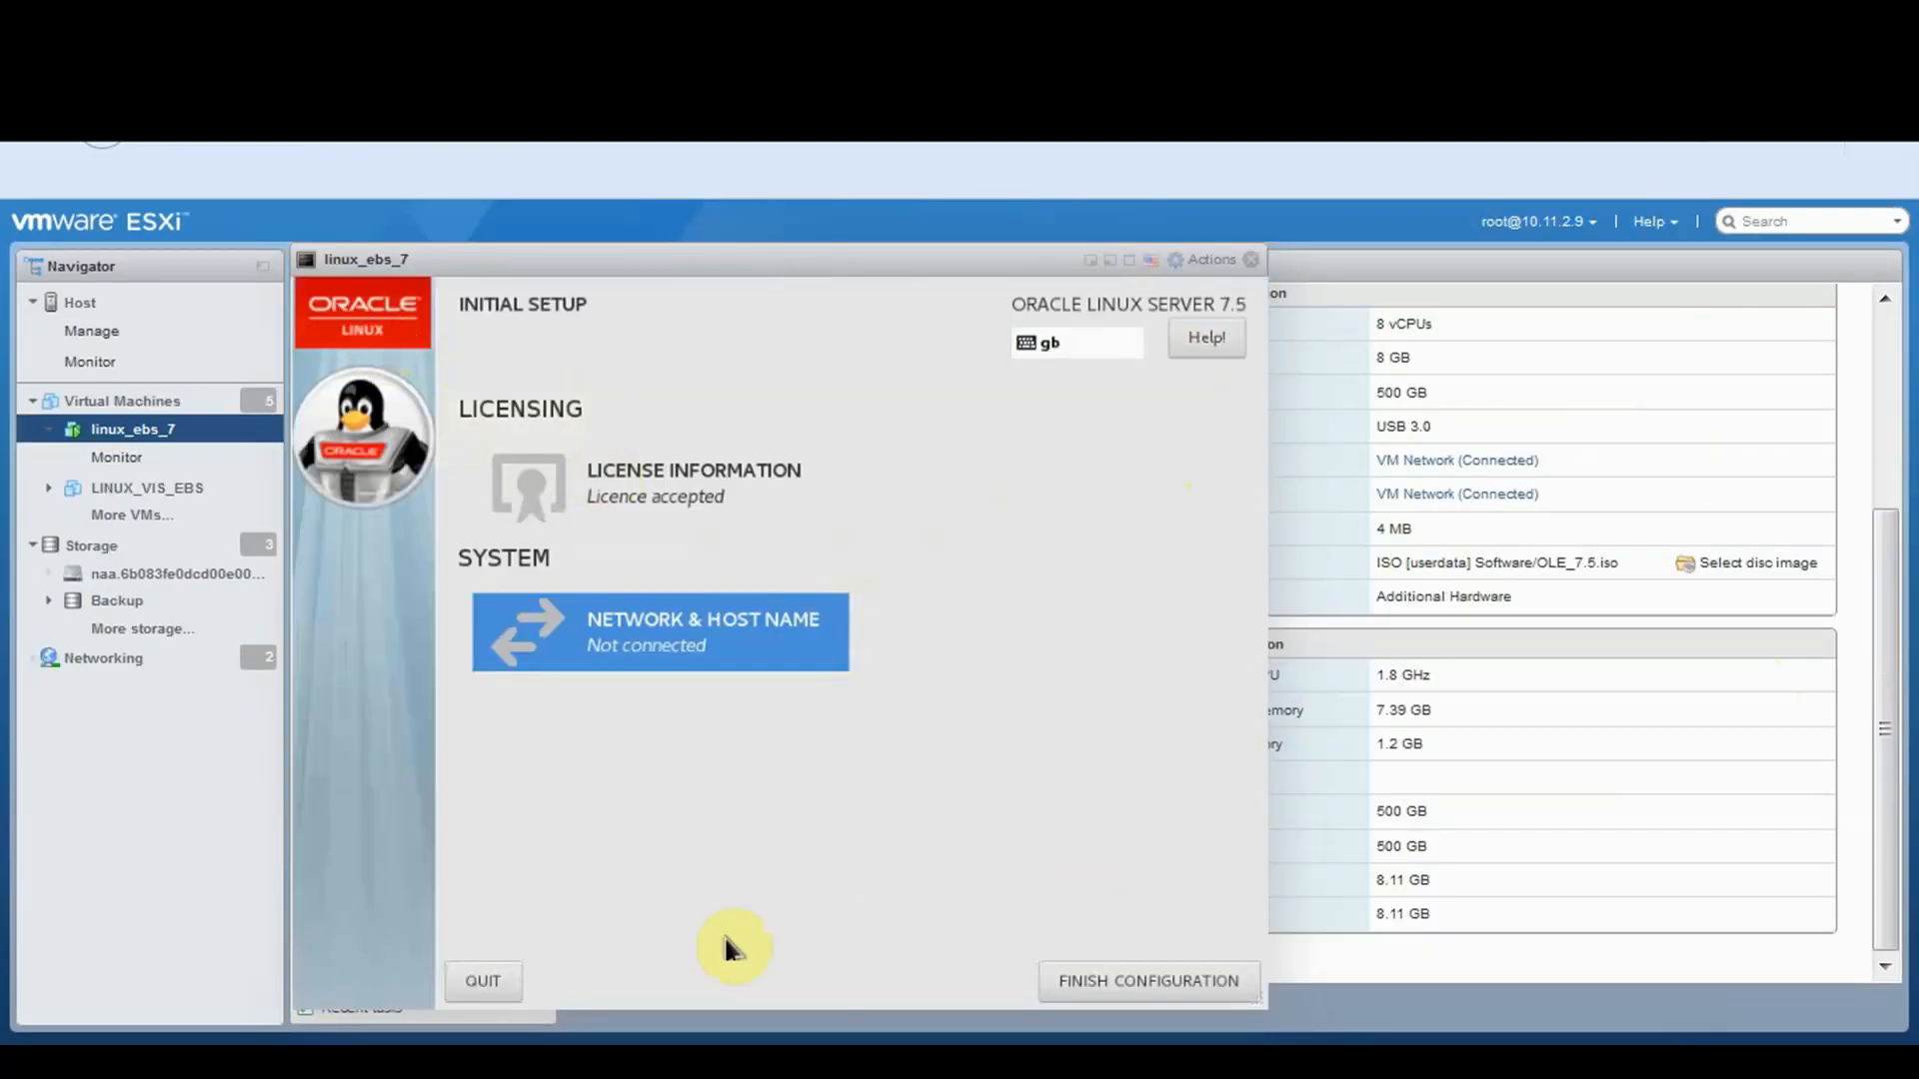
{"action": "left_click", "coordinate": [1100, 980]}
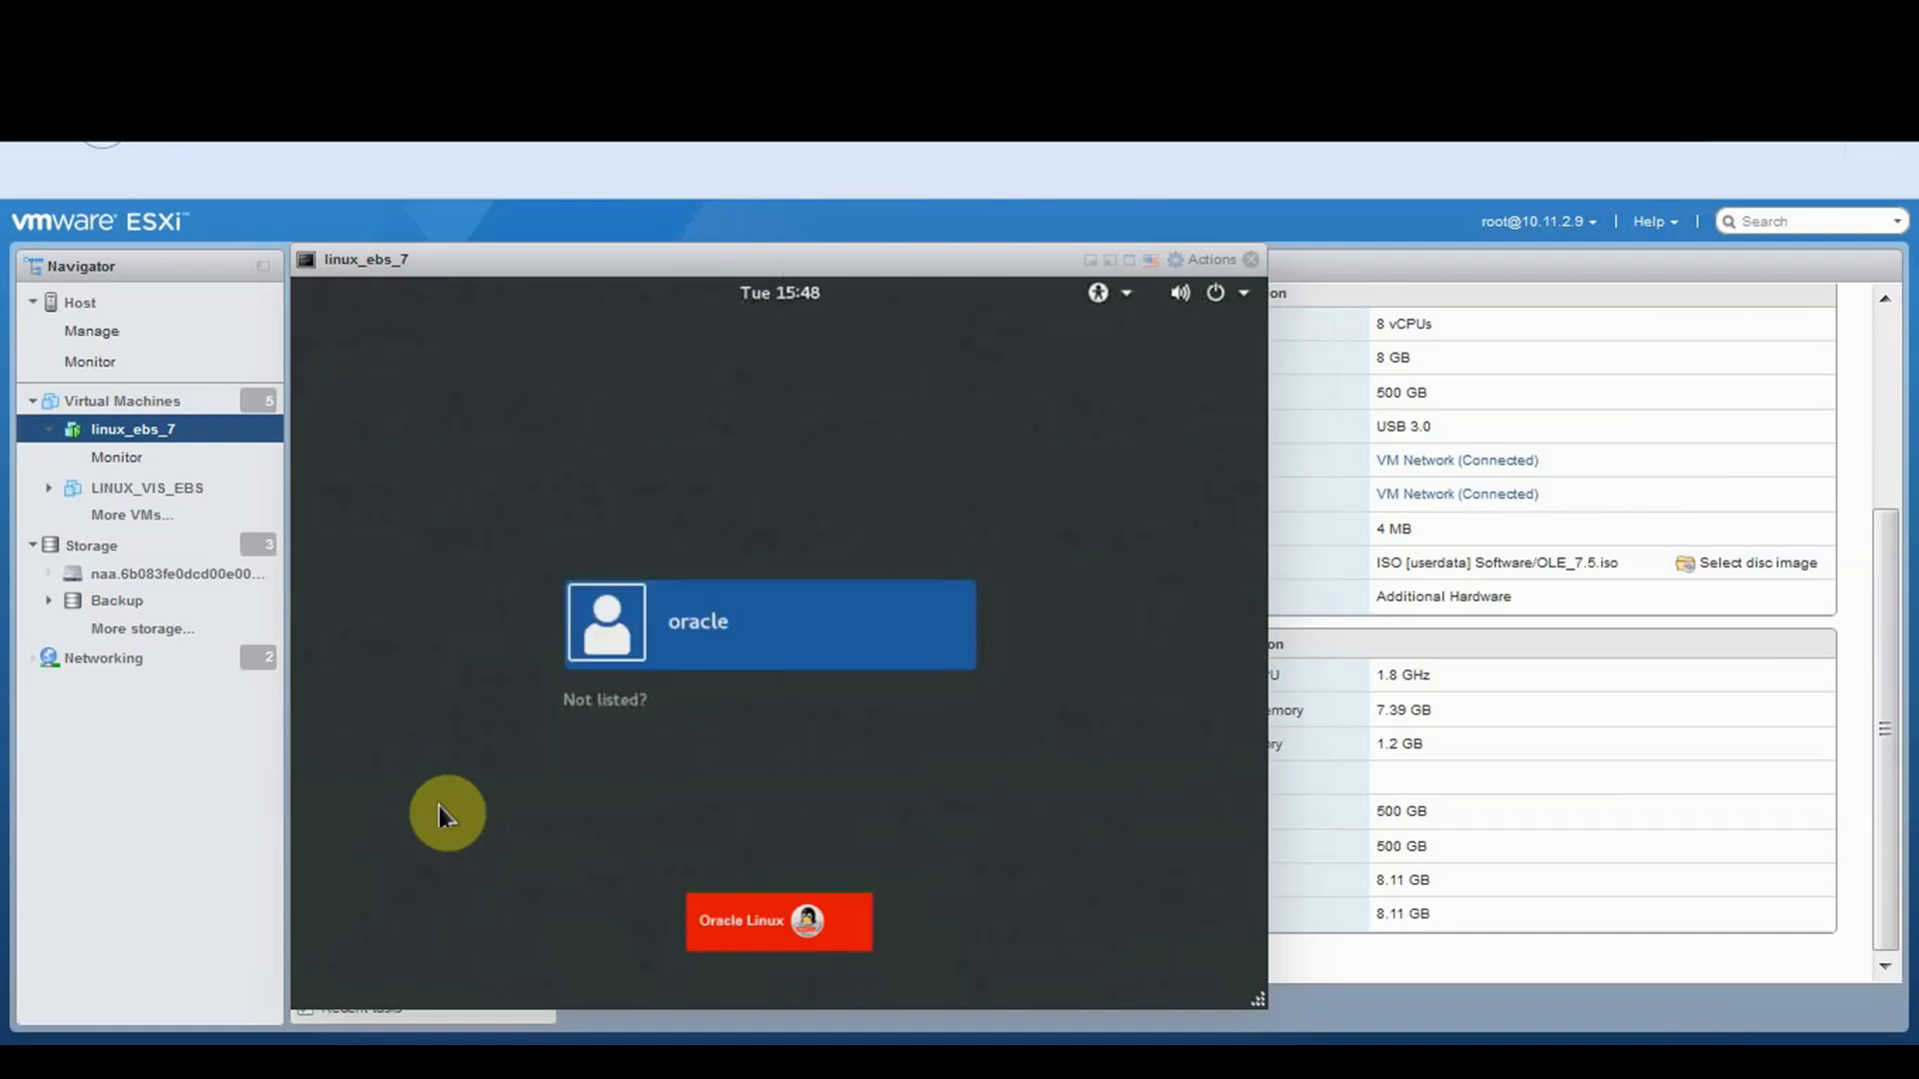
Sign in as root through 'Not listed?' using the account password
{"action": "left_click", "coordinate": [635, 701]}
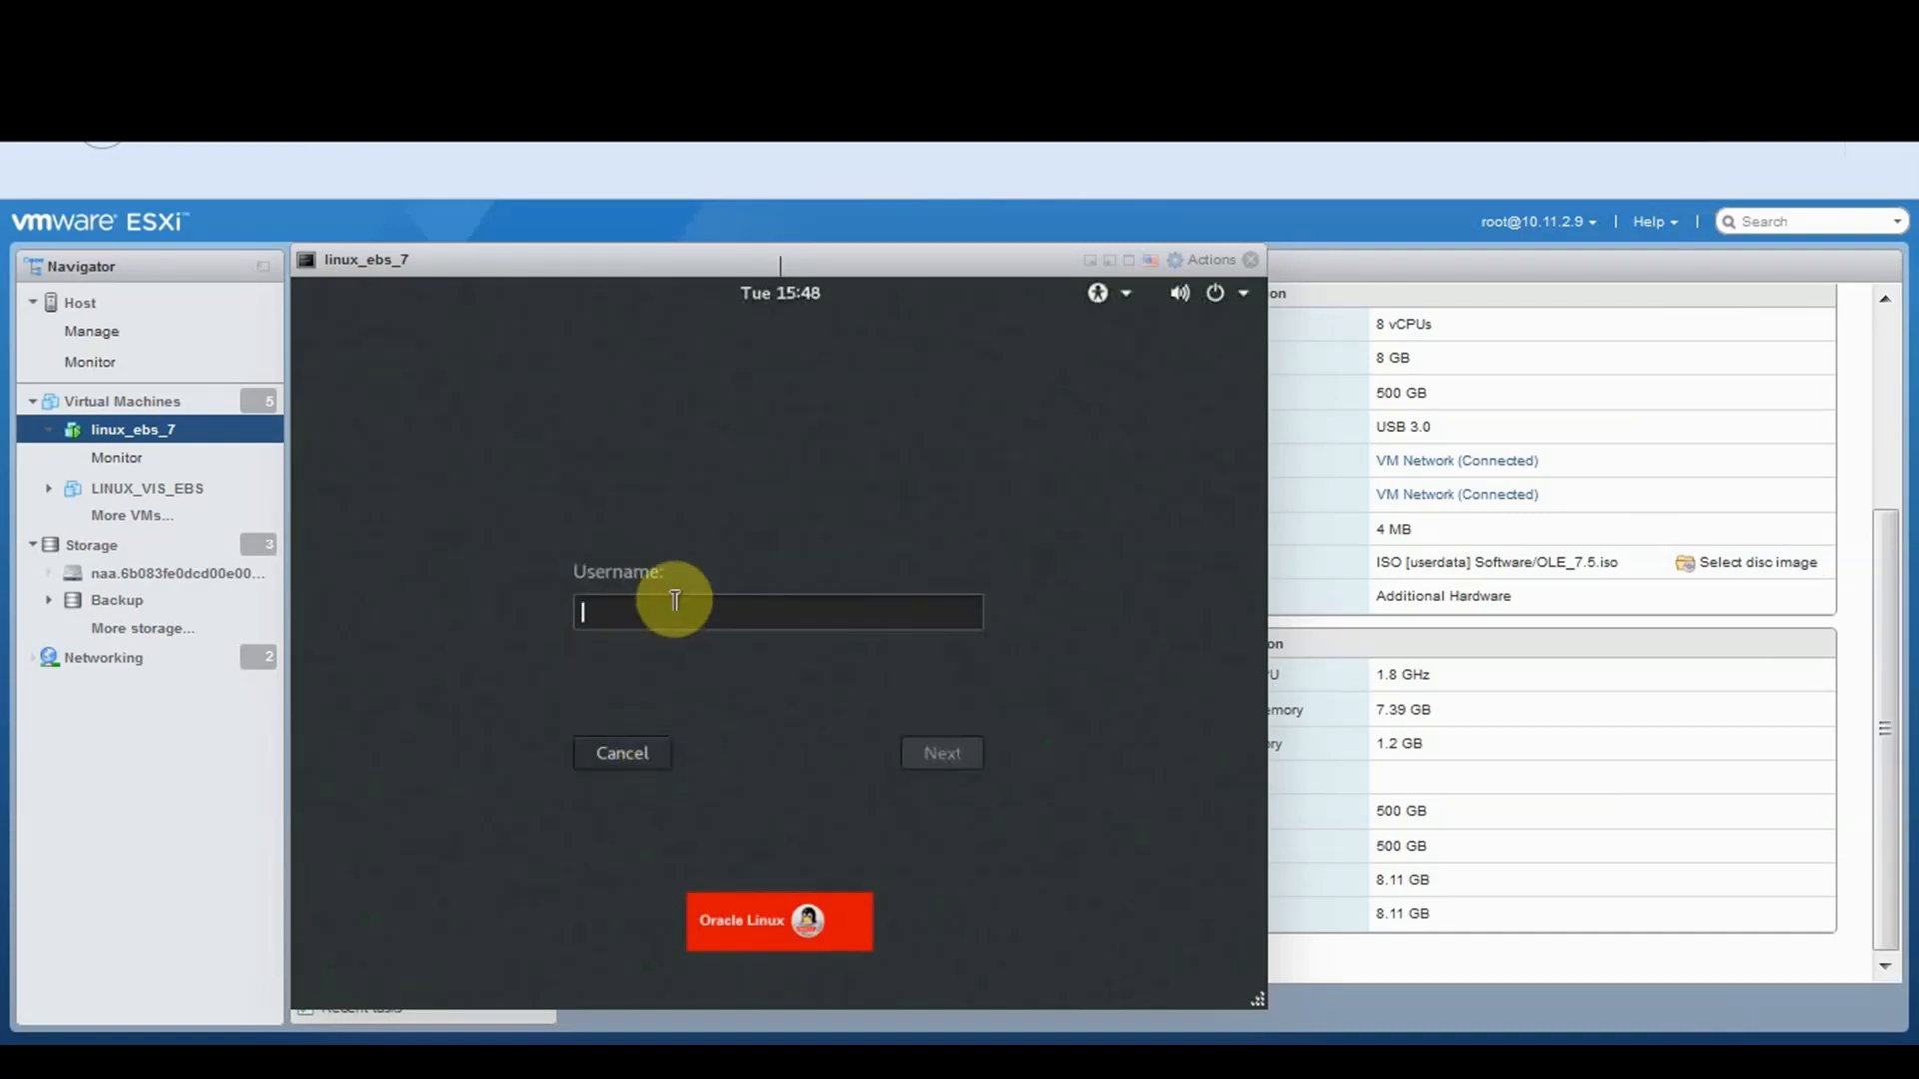
{"action": "type", "text": "root"}
{"action": "key", "text": "Return"}
{"action": "type", "text": "o"}
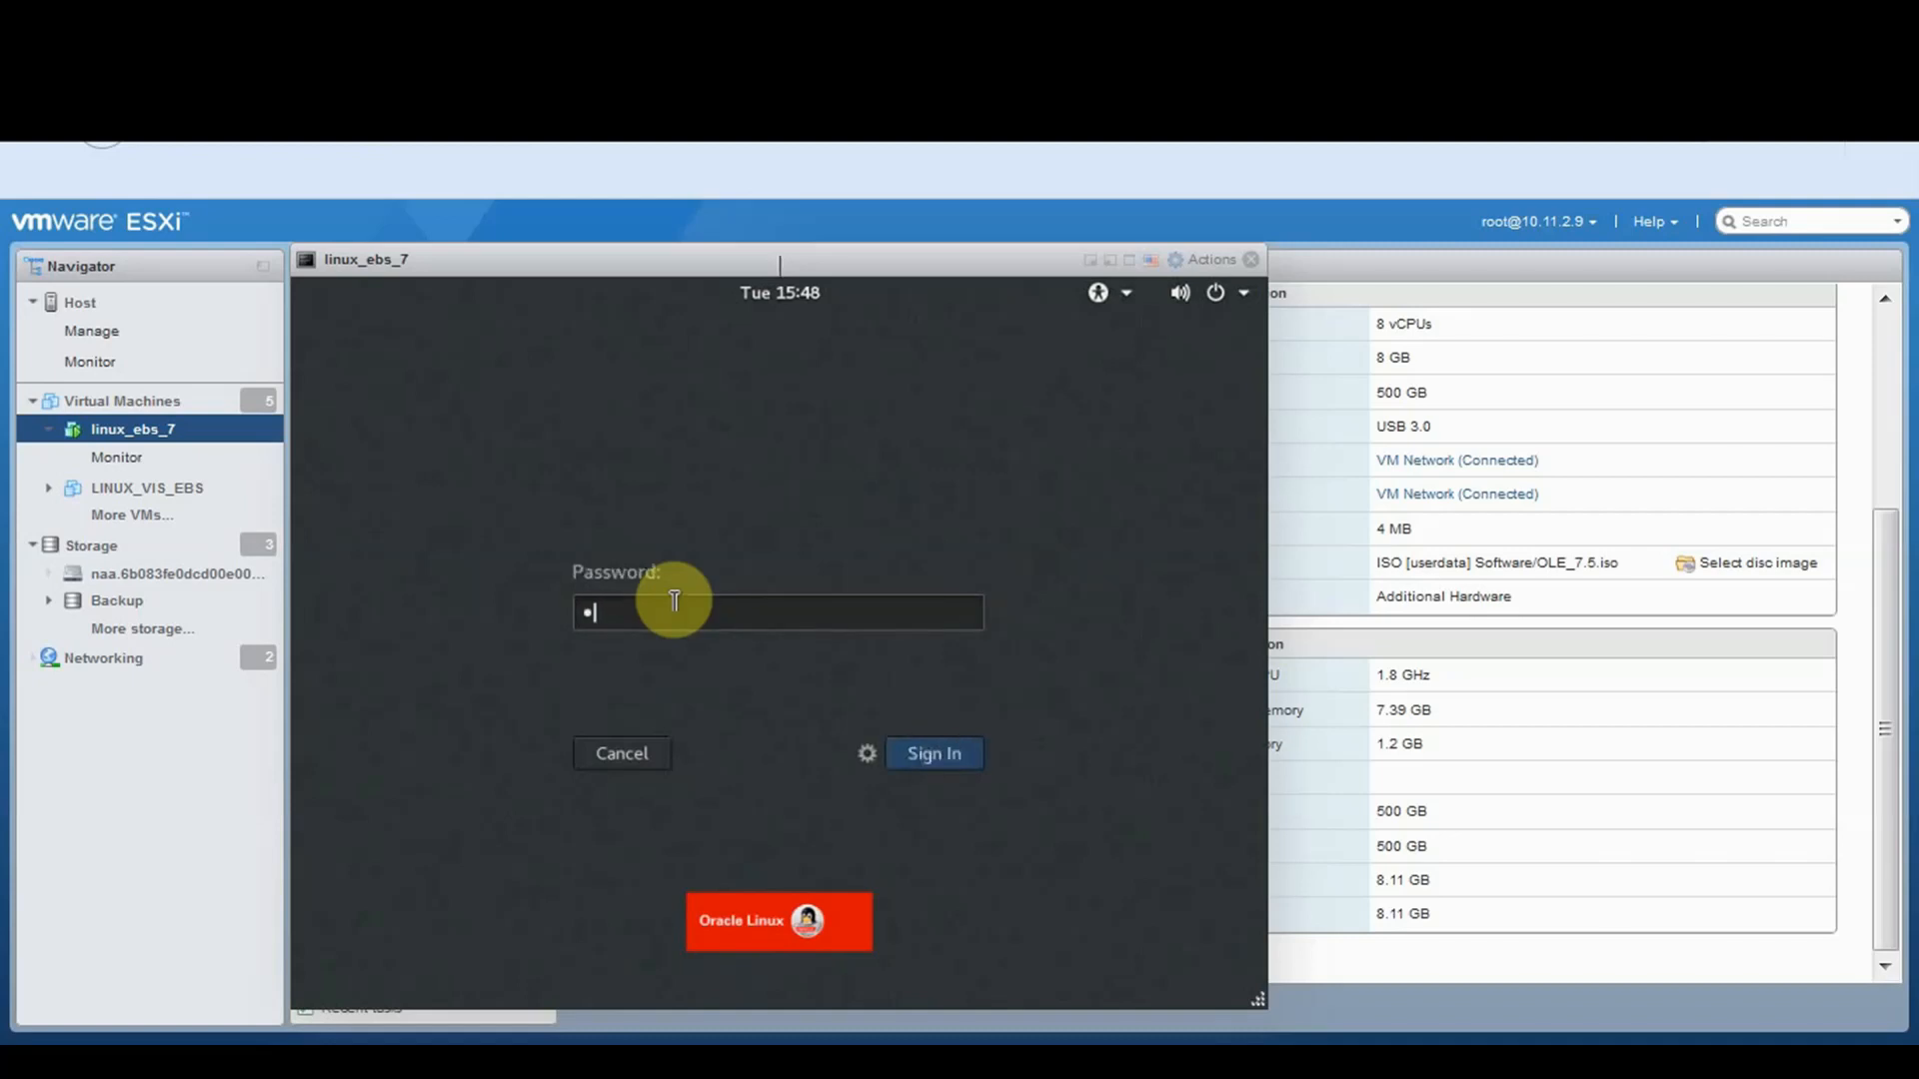
{"action": "type", "text": "racle"}
{"action": "key", "text": "Return"}
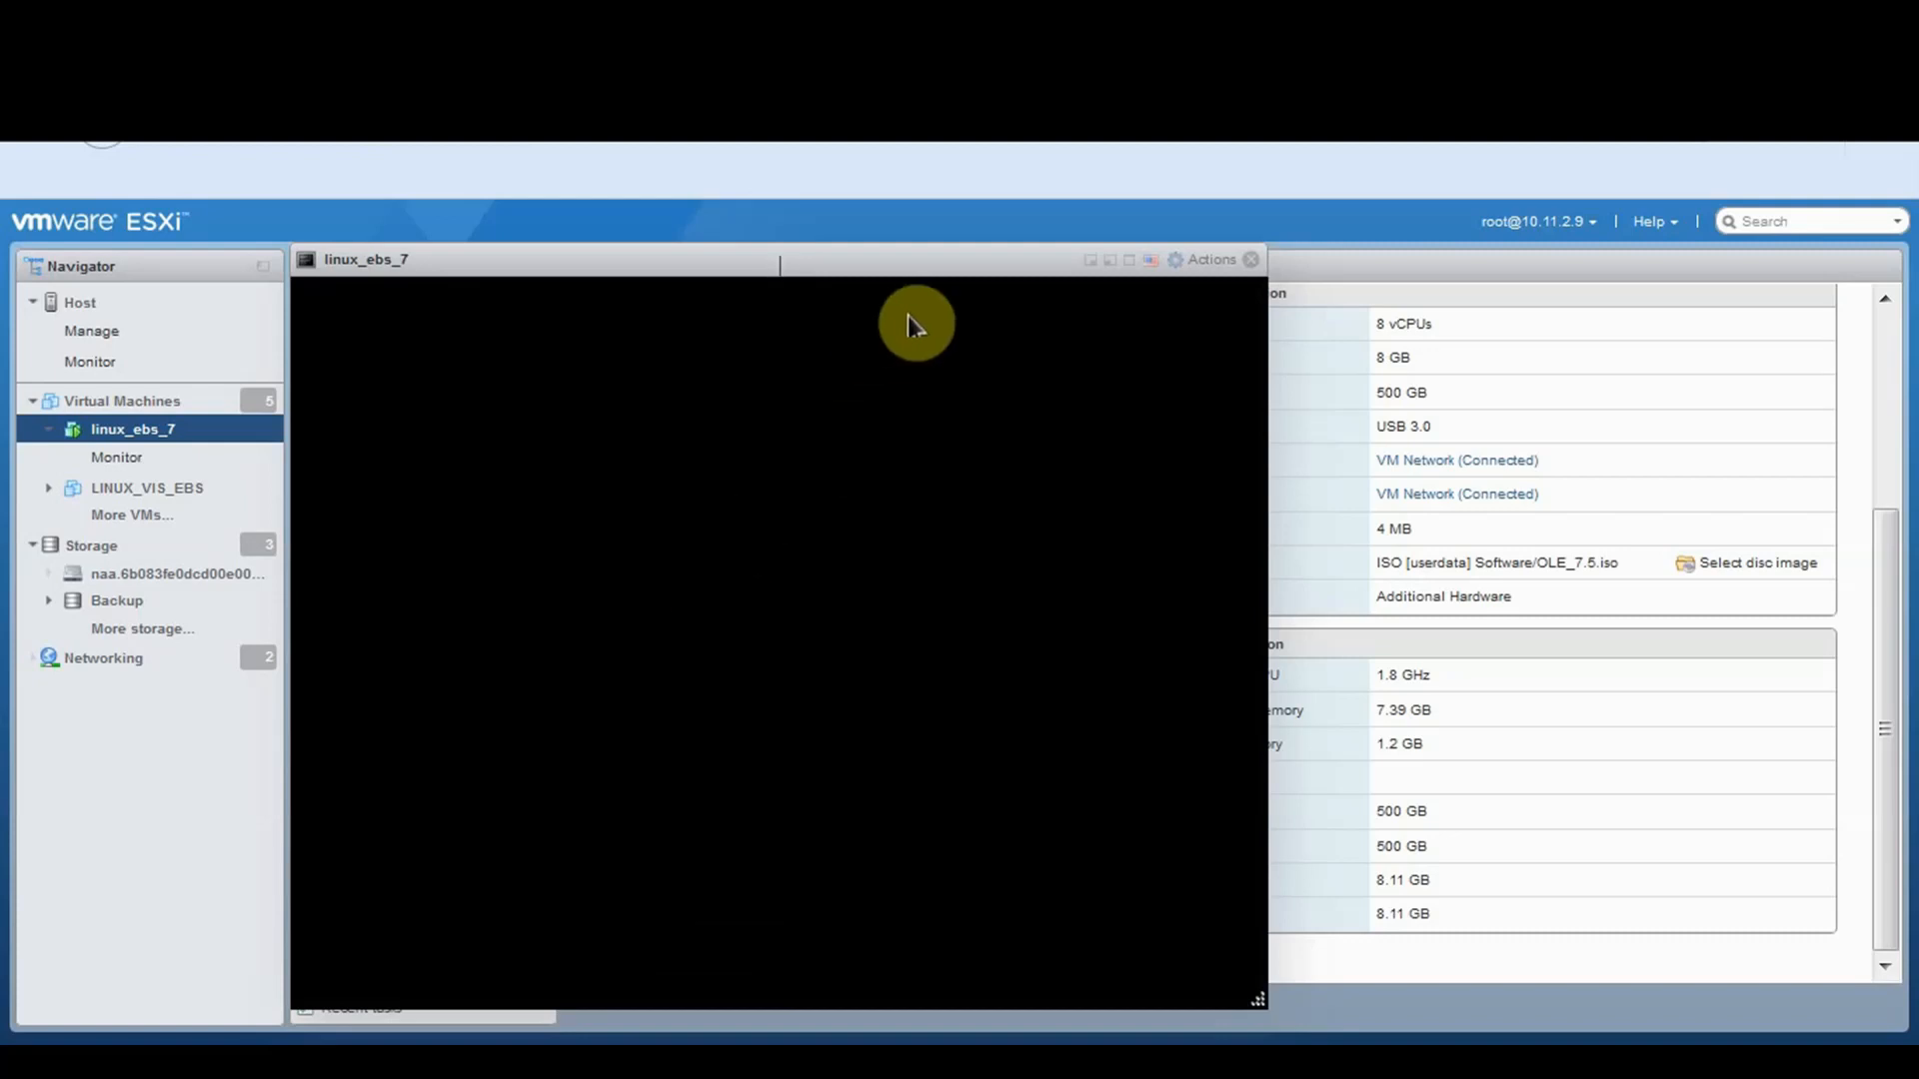
Keep the default language and keyboard layout and turn Location Services off
{"action": "left_click_drag", "start_coordinate": [866, 262], "coordinate": [1067, 229]}
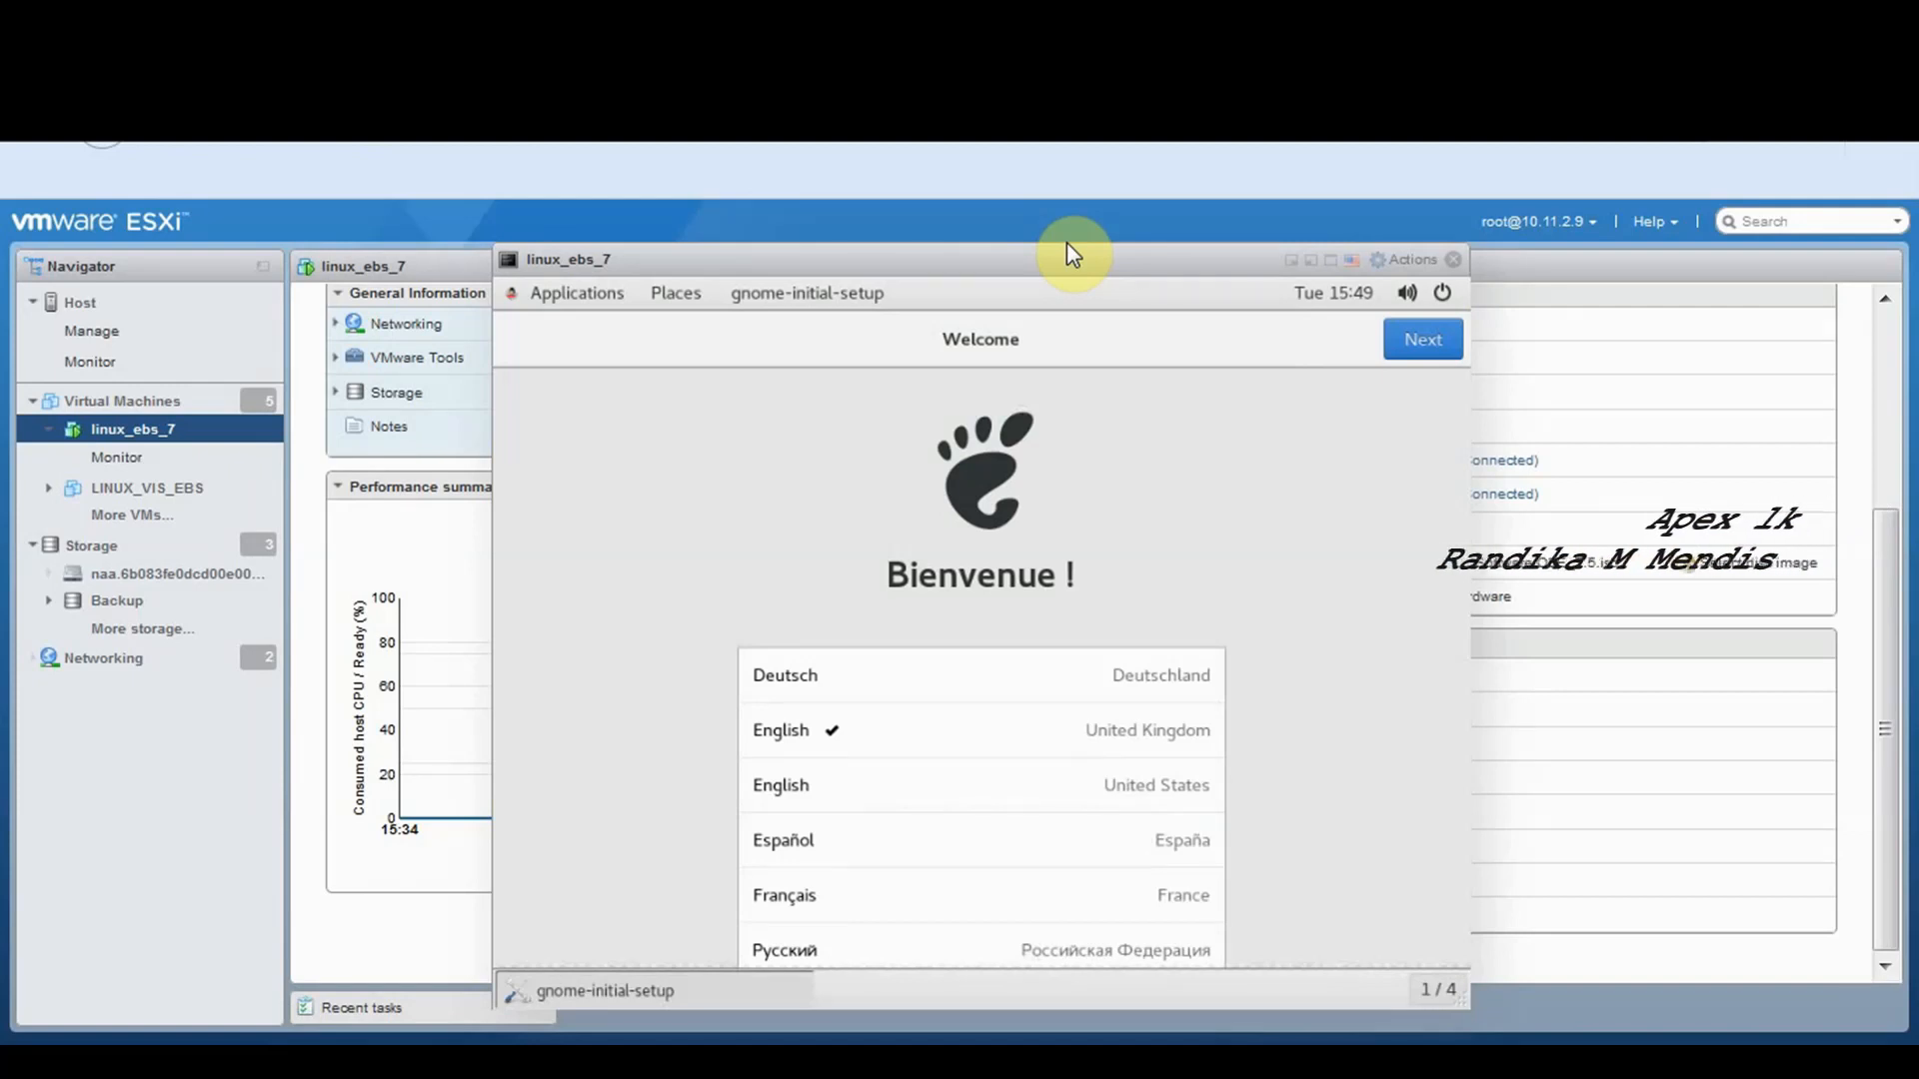
{"action": "left_click", "coordinate": [1423, 334]}
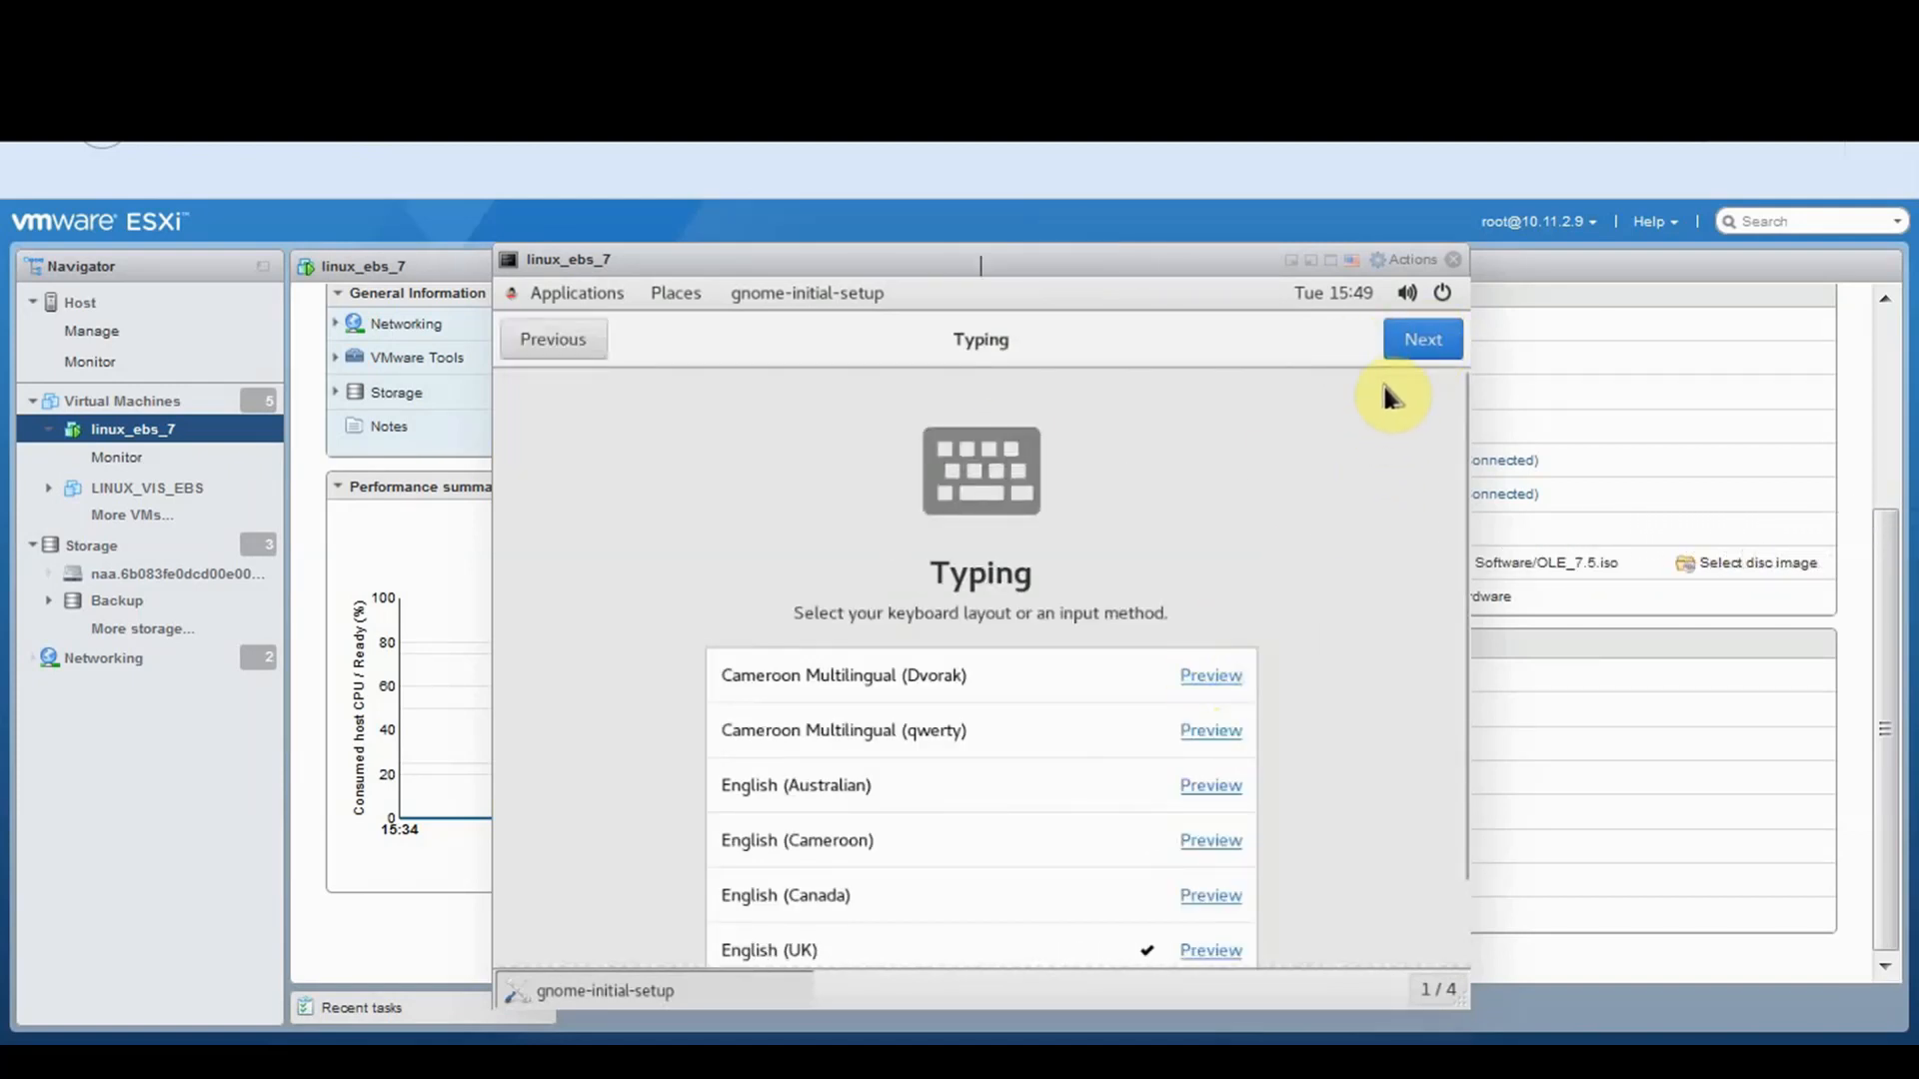
{"action": "left_click", "coordinate": [1406, 345]}
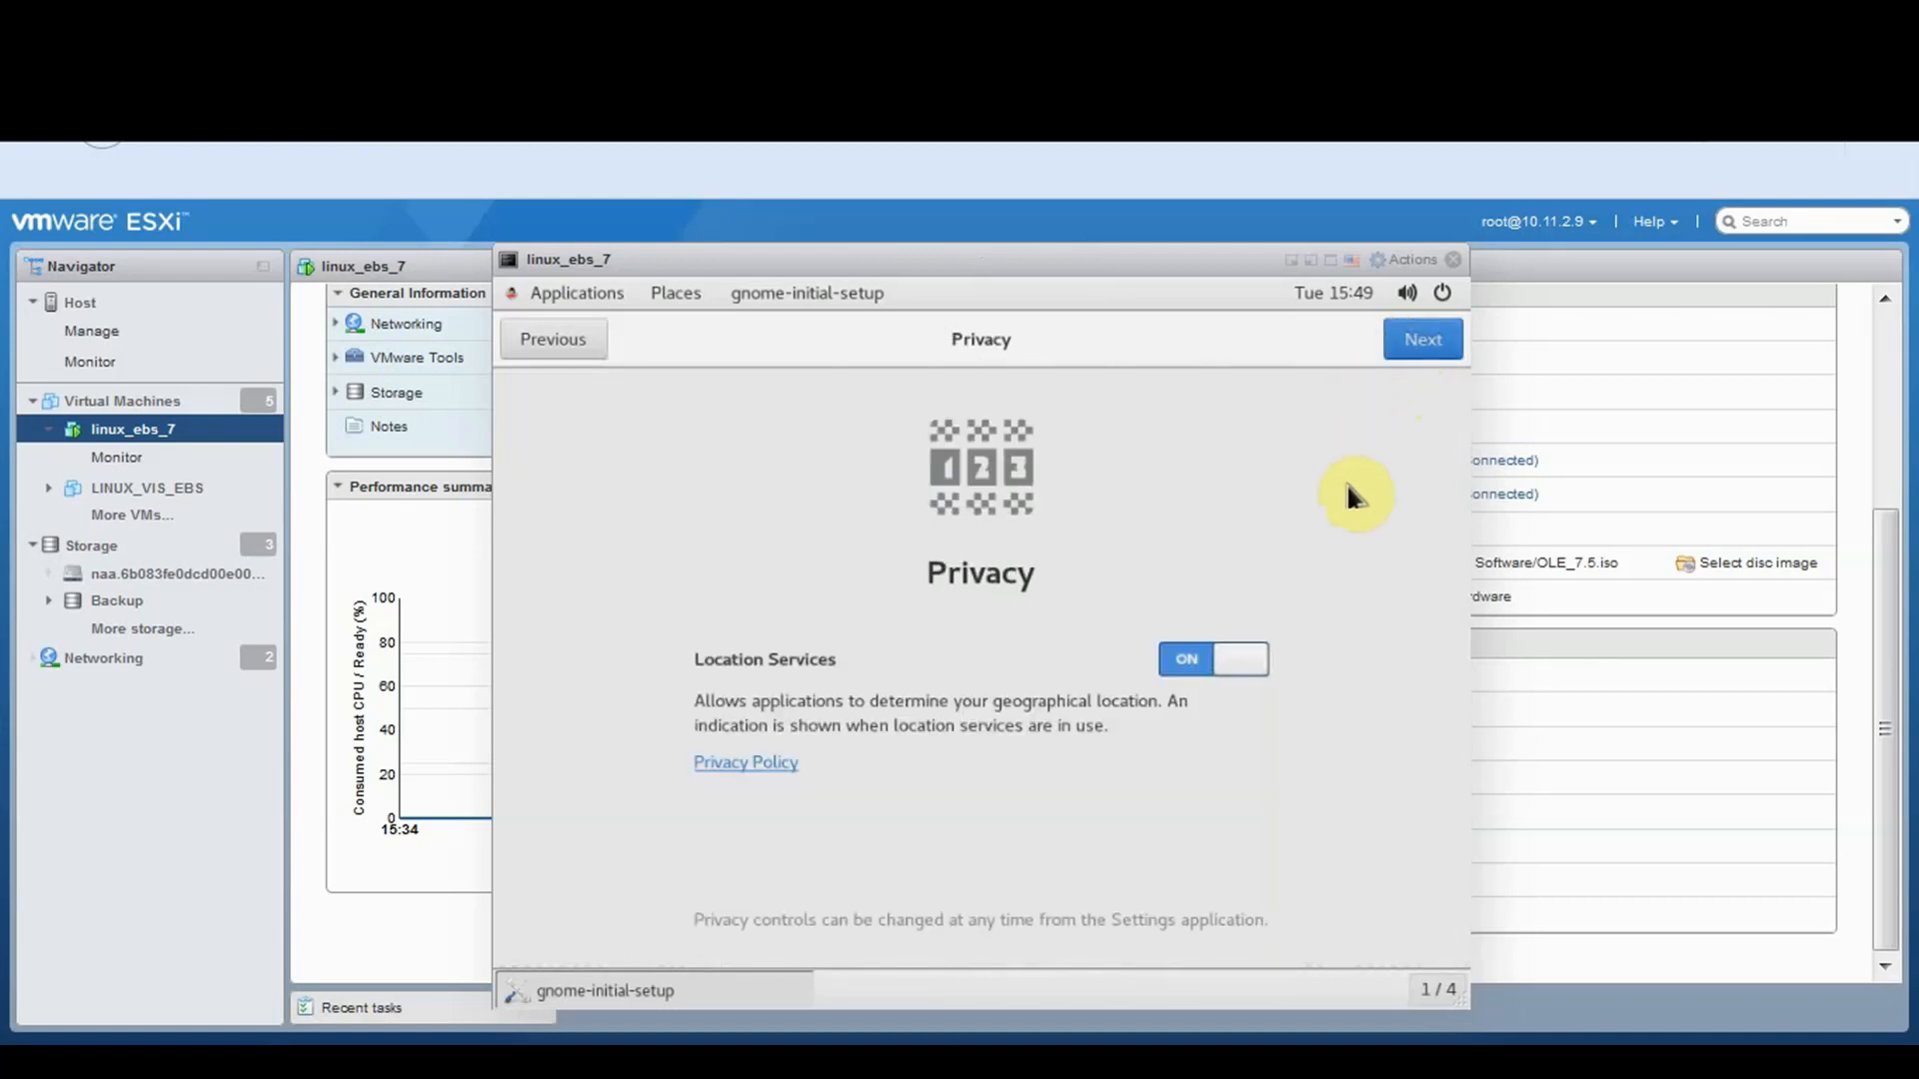
{"action": "left_click", "coordinate": [1185, 658]}
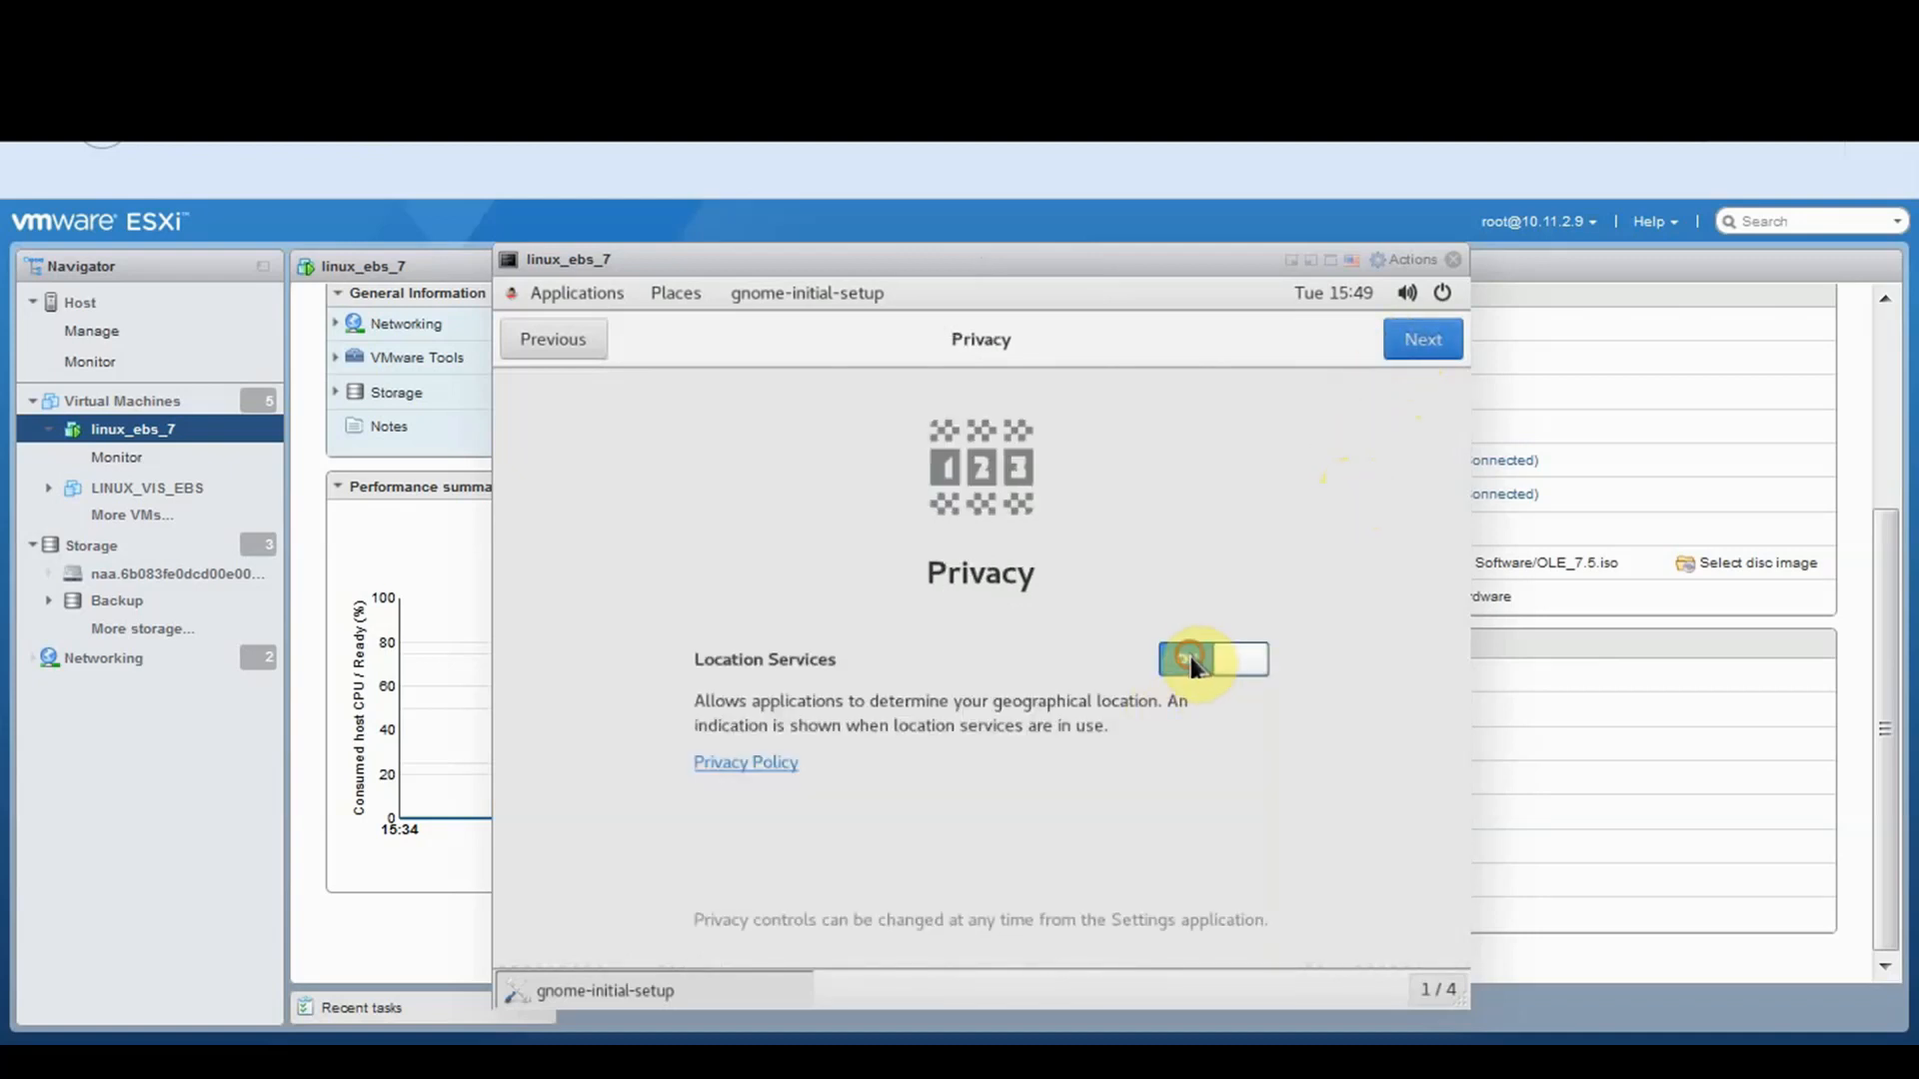
{"action": "left_click", "coordinate": [1419, 343]}
Skip online accounts, start using Oracle Linux Server and close the Getting Started help
{"action": "left_click", "coordinate": [1424, 341]}
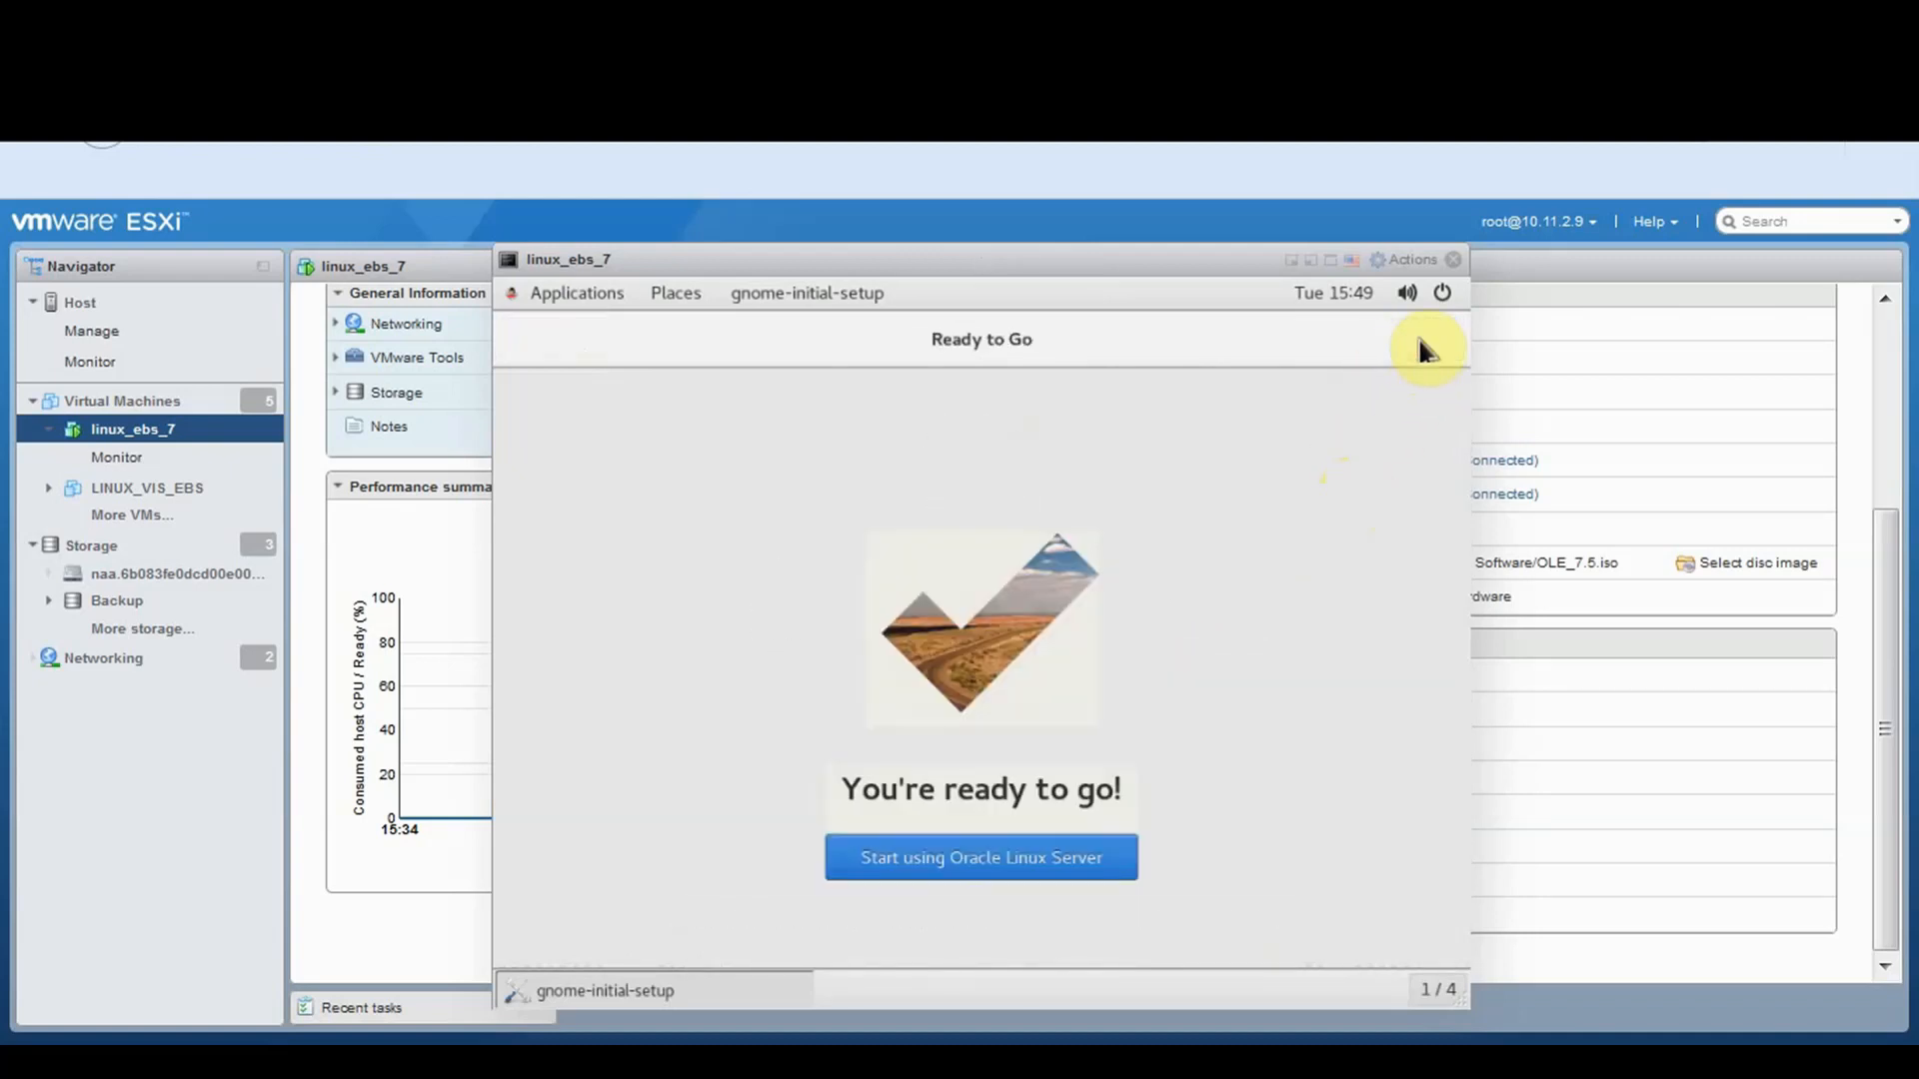
{"action": "left_click", "coordinate": [1050, 877]}
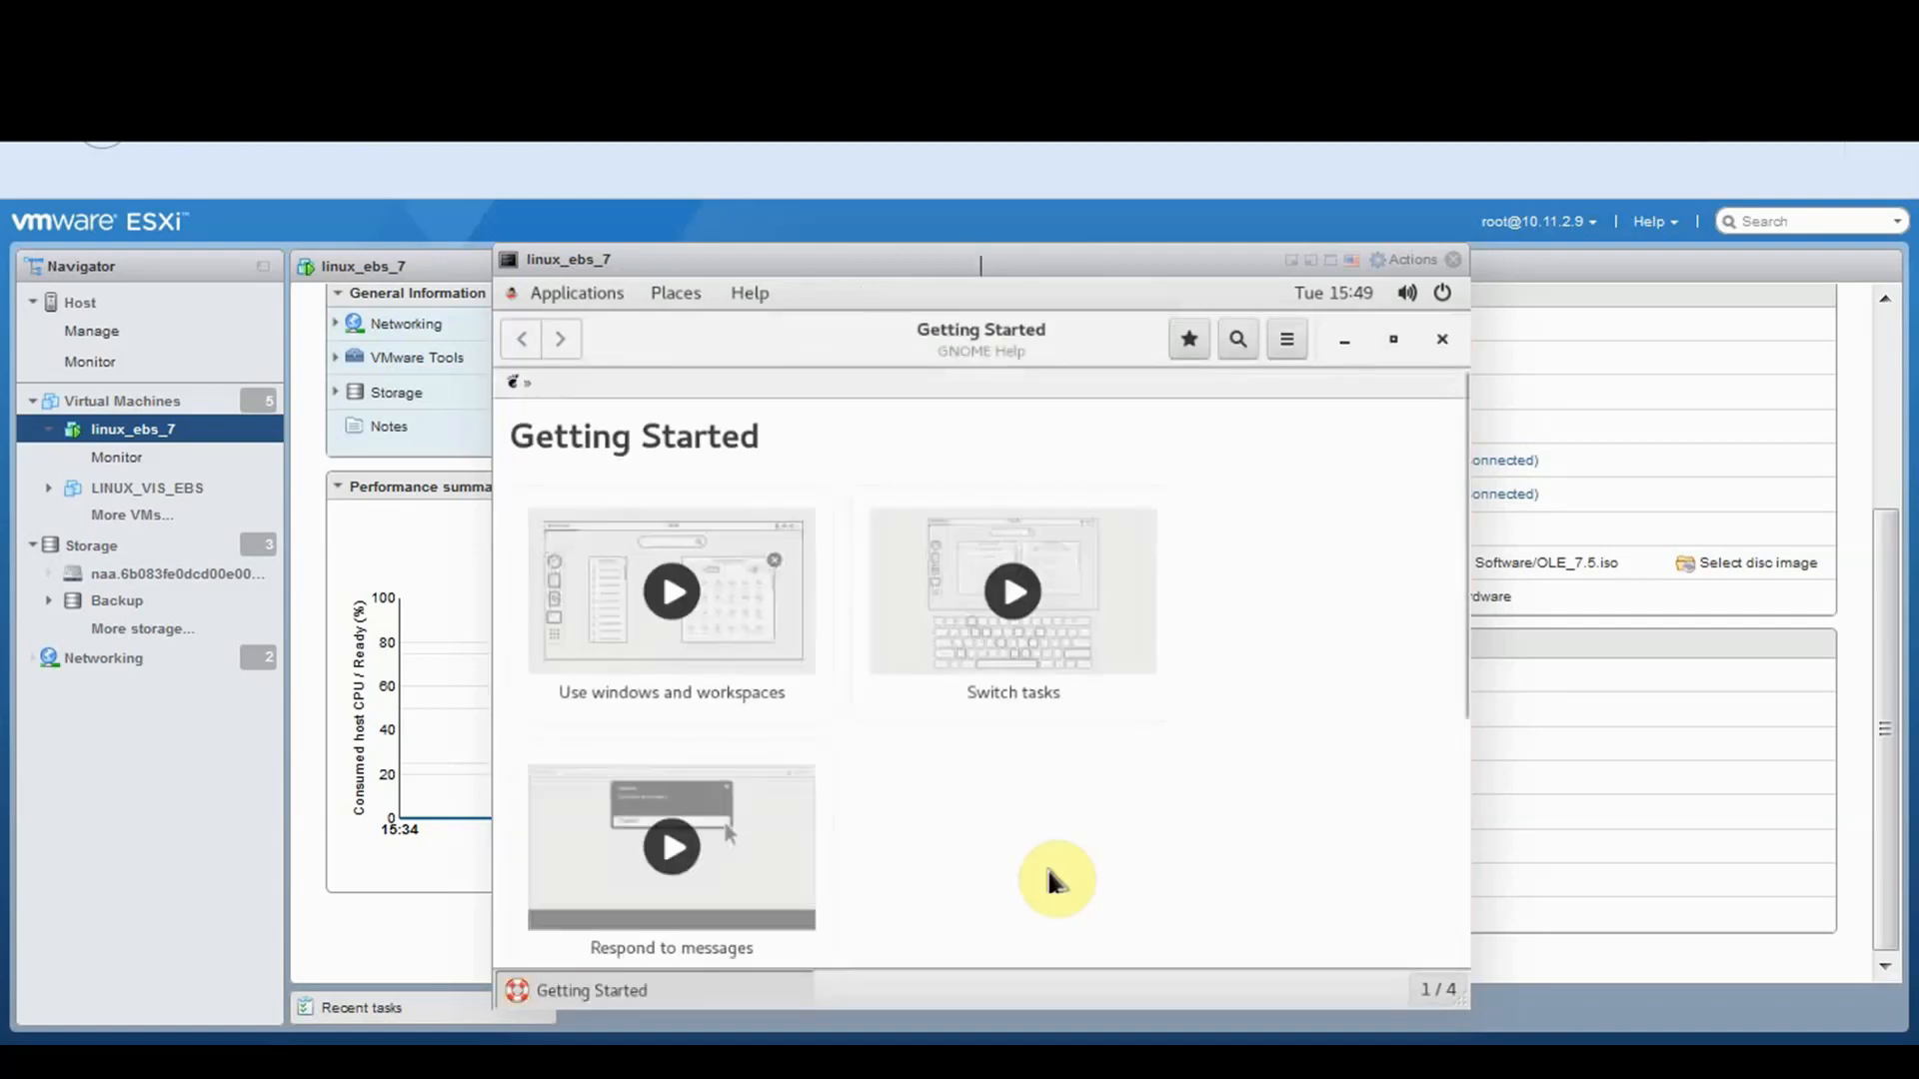
{"action": "left_click", "coordinate": [1442, 340]}
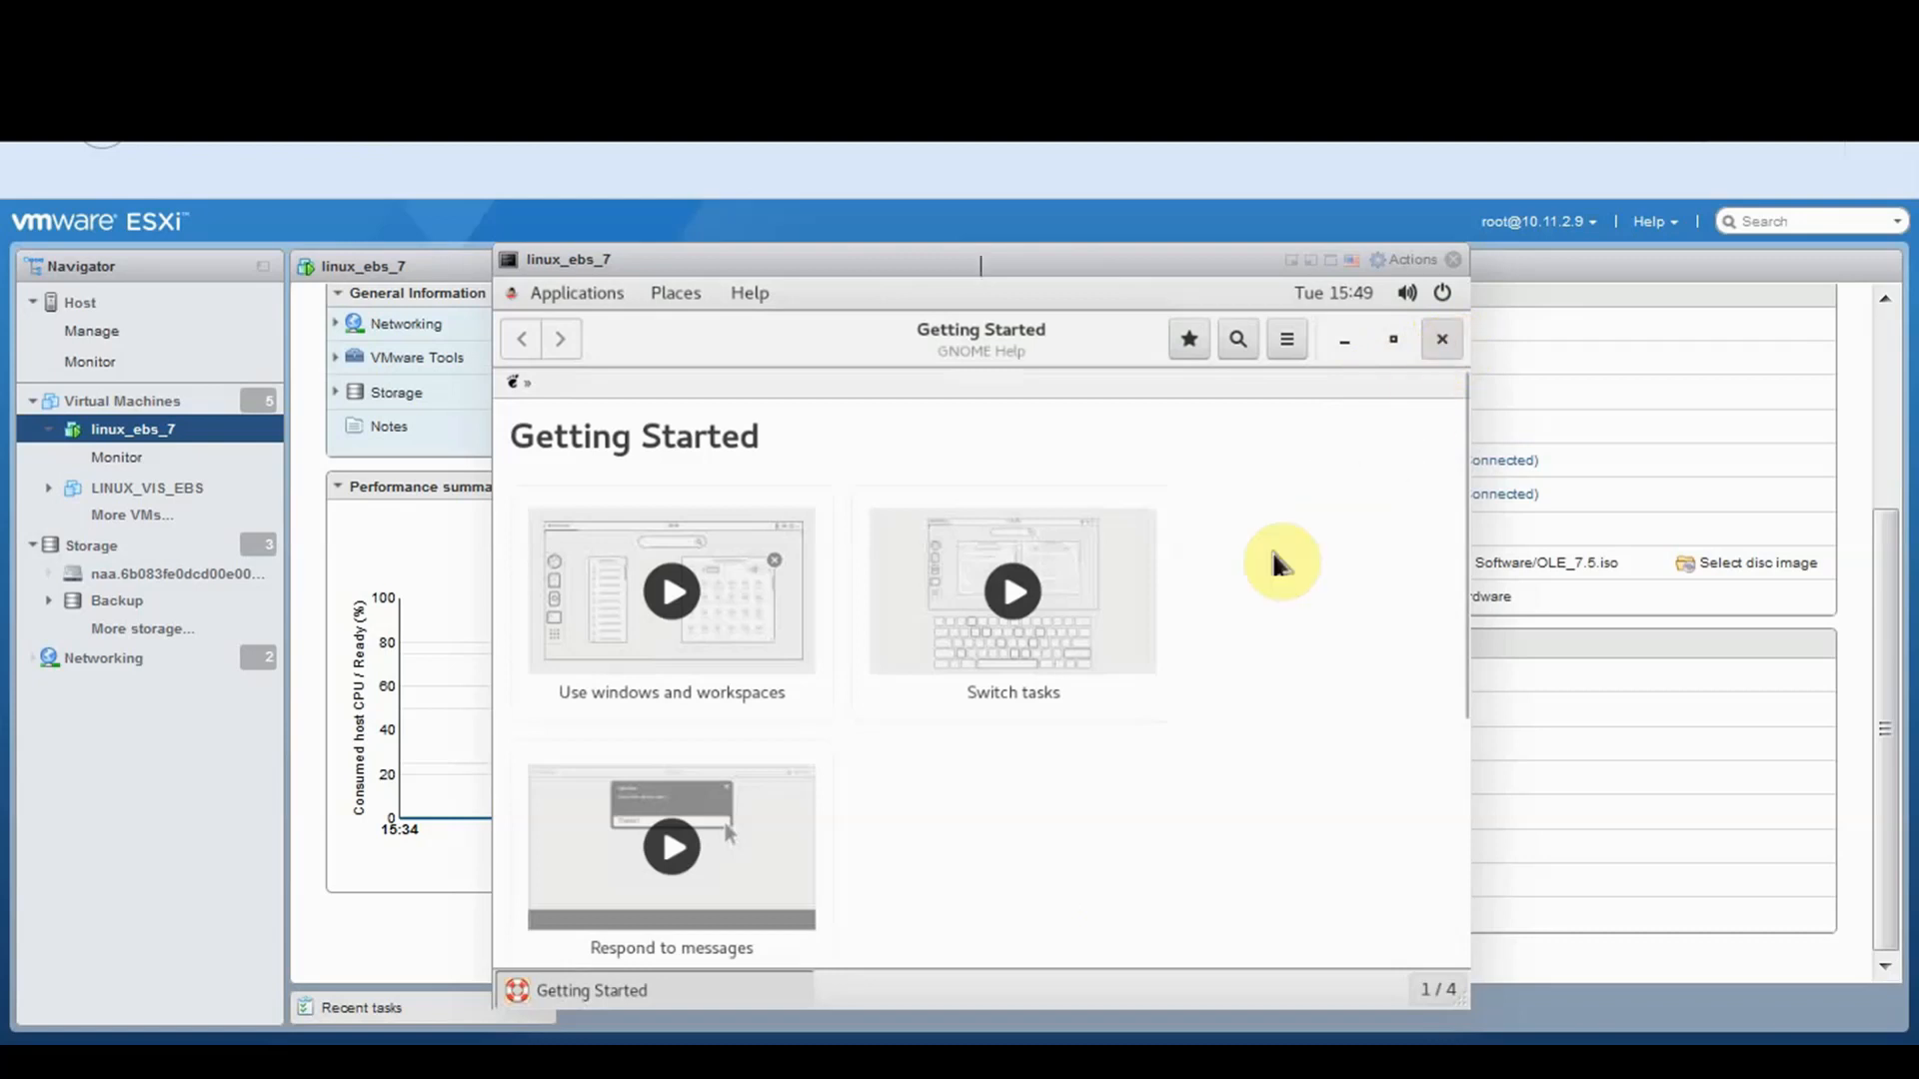